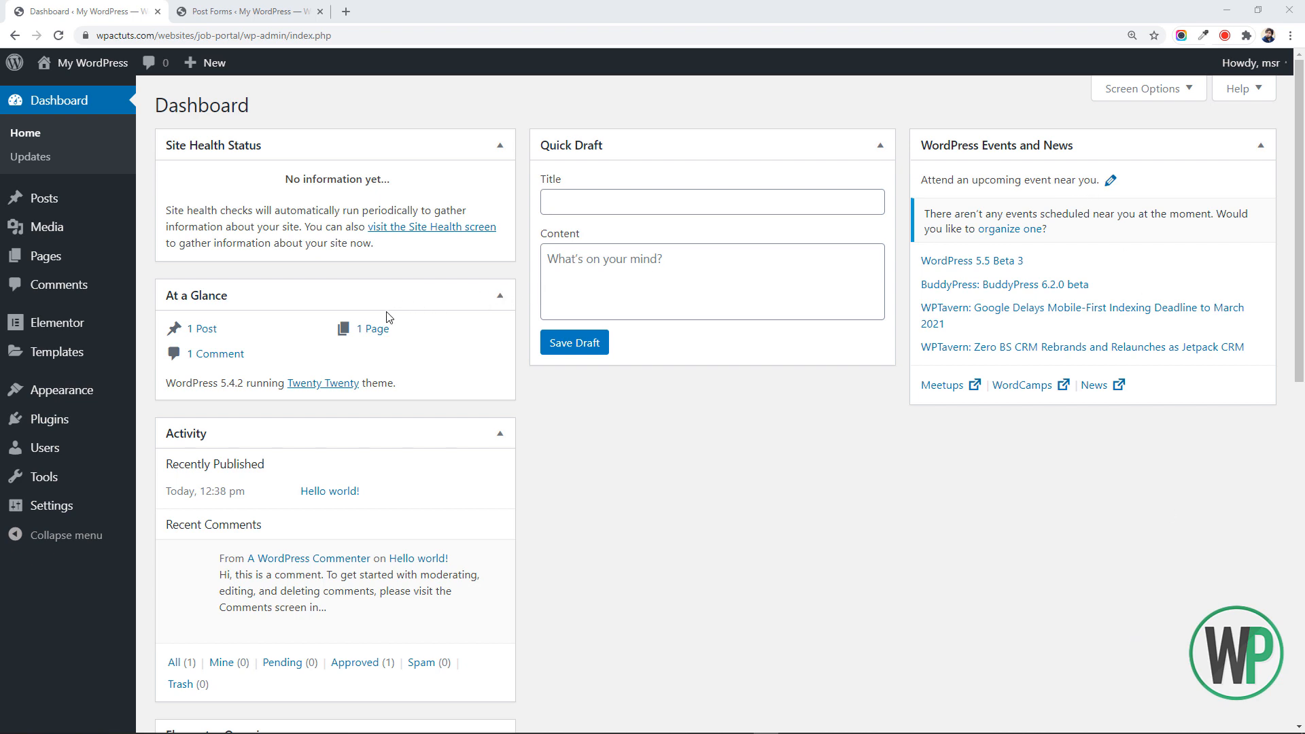
# Search the theme directory for "hello", then install and activate the Hello Elementor theme
pyautogui.click(82, 419)
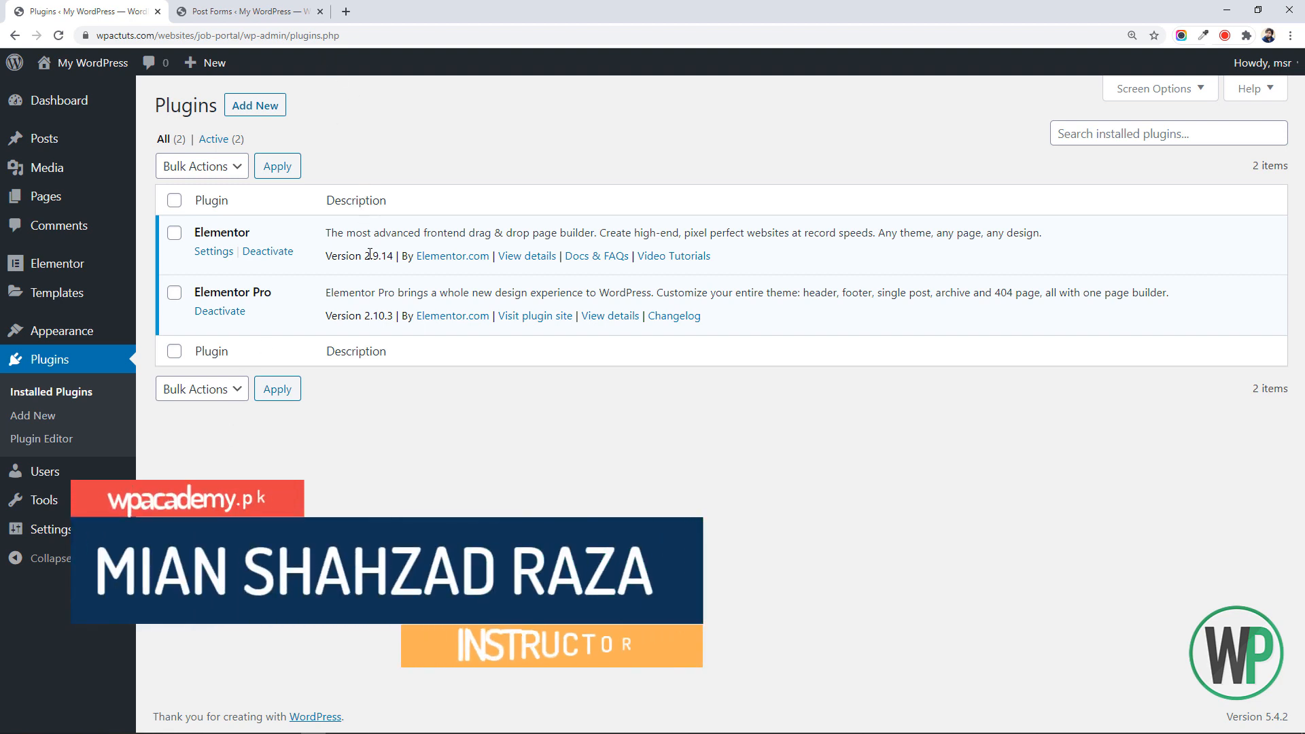
pyautogui.moveTo(109, 330)
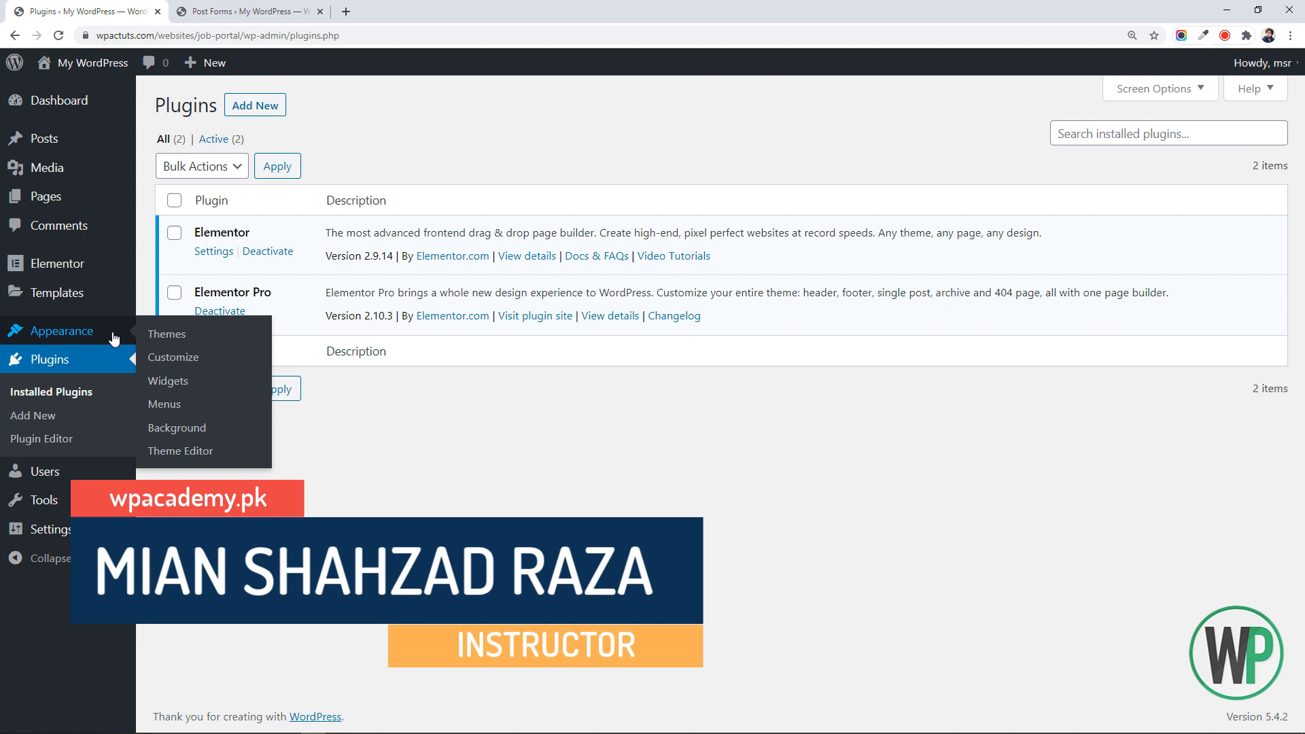
pyautogui.click(166, 334)
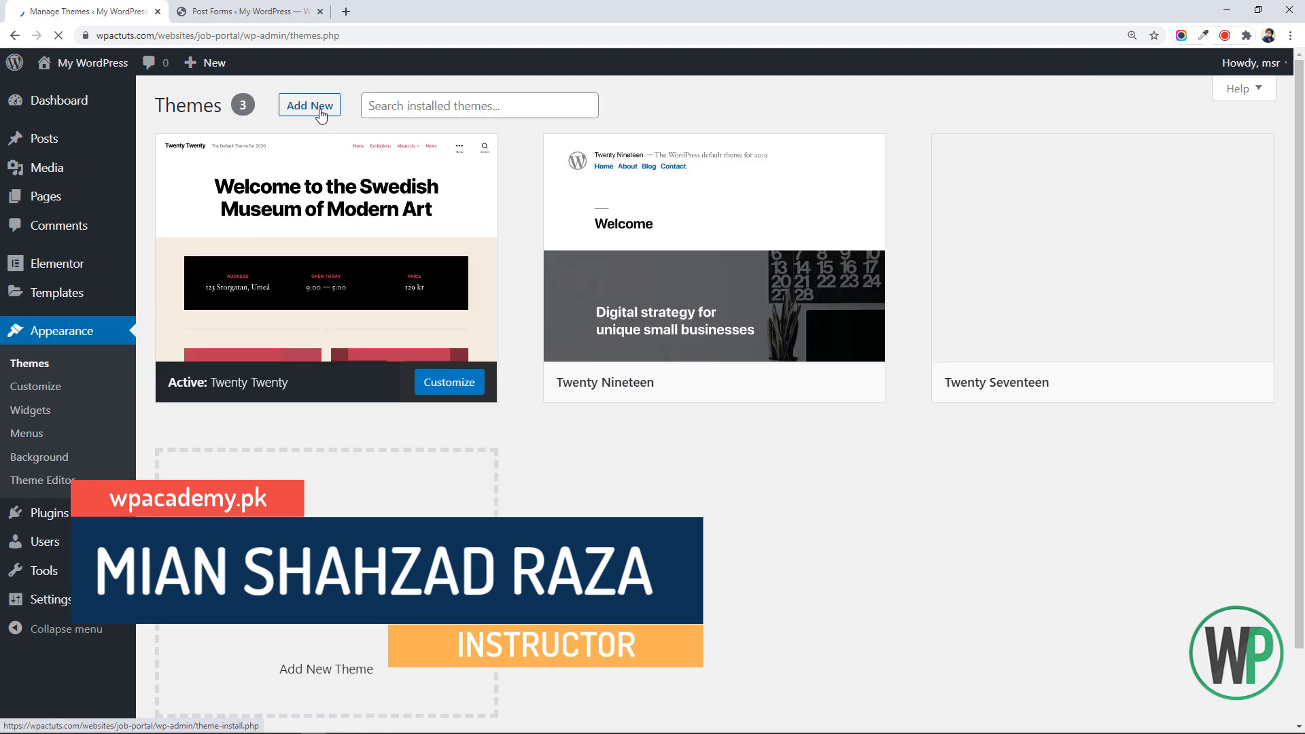
pyautogui.click(297, 108)
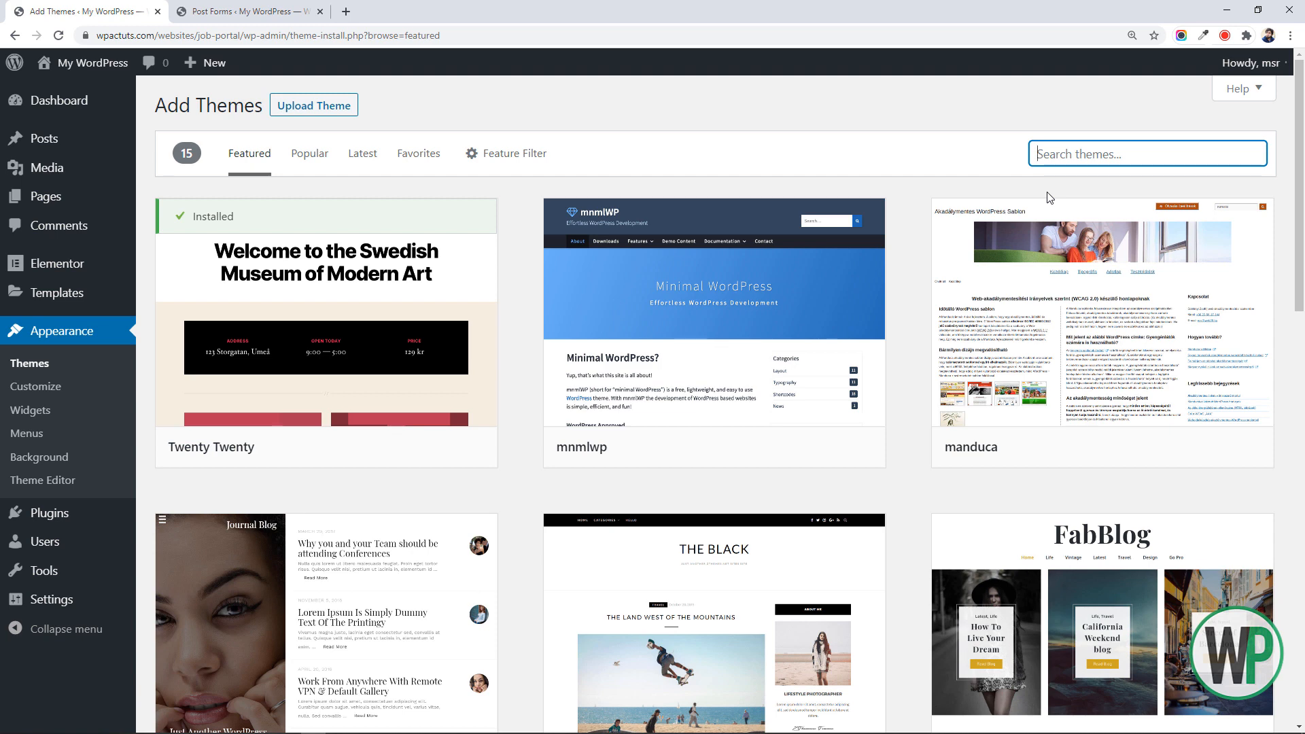
pyautogui.write('hello')
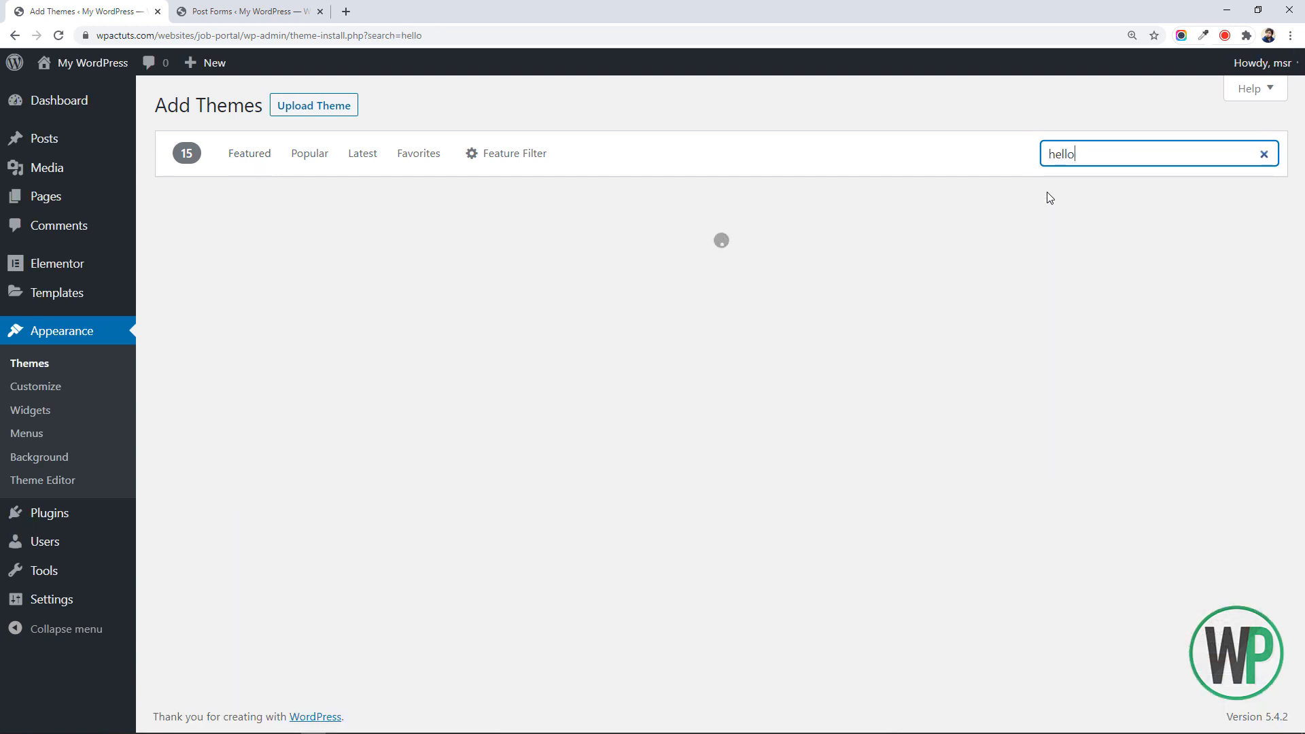
pyautogui.moveTo(281, 370)
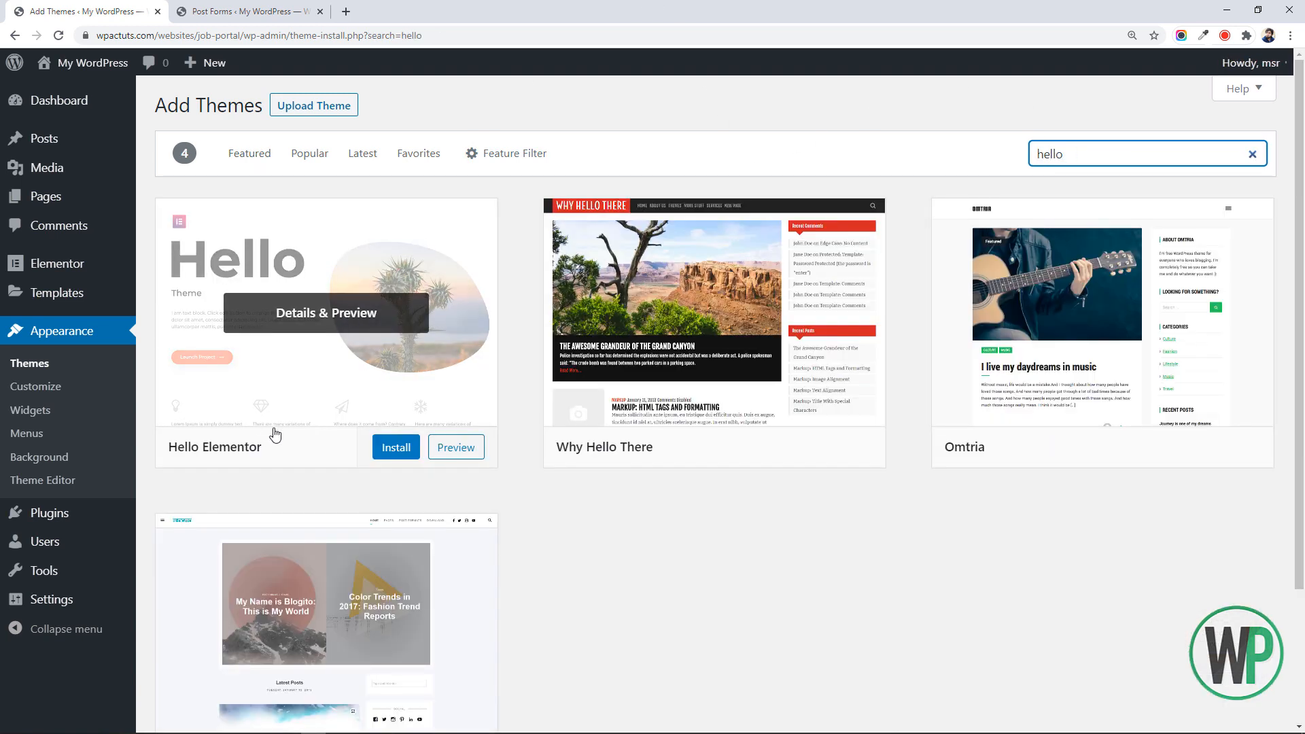
pyautogui.click(400, 449)
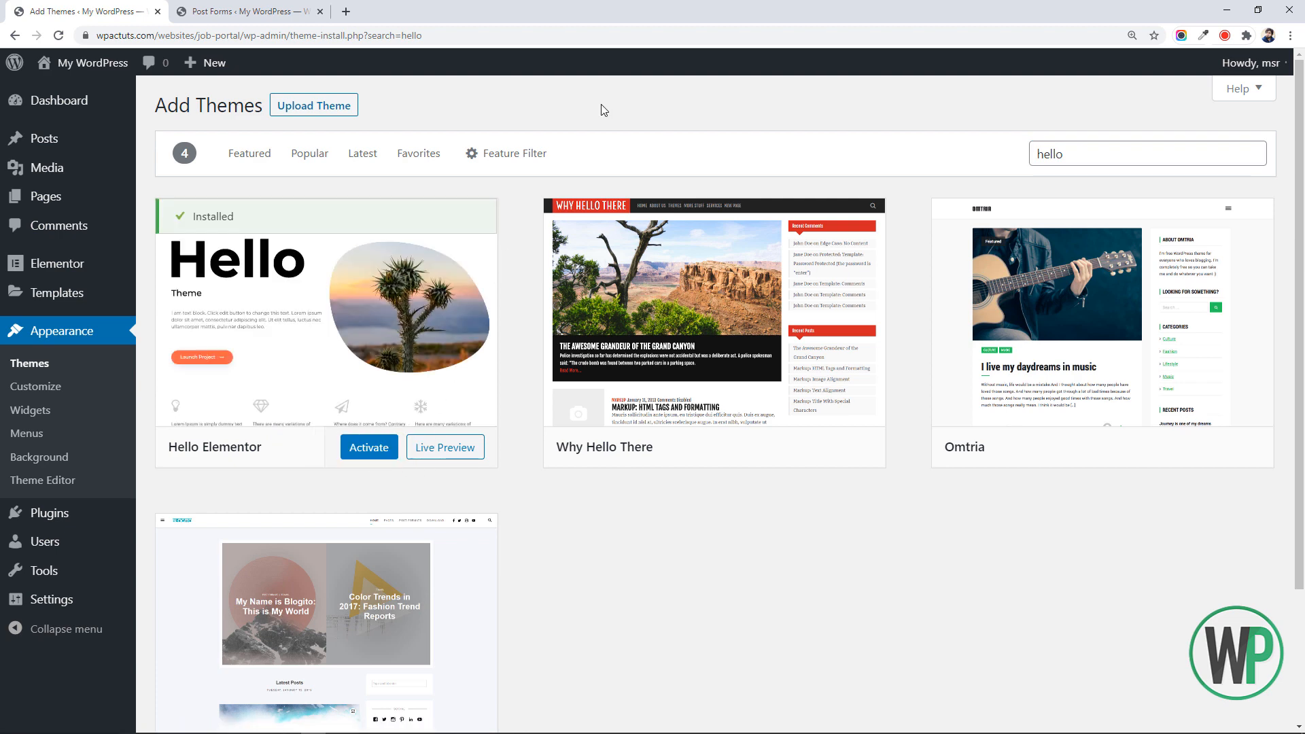
pyautogui.click(373, 447)
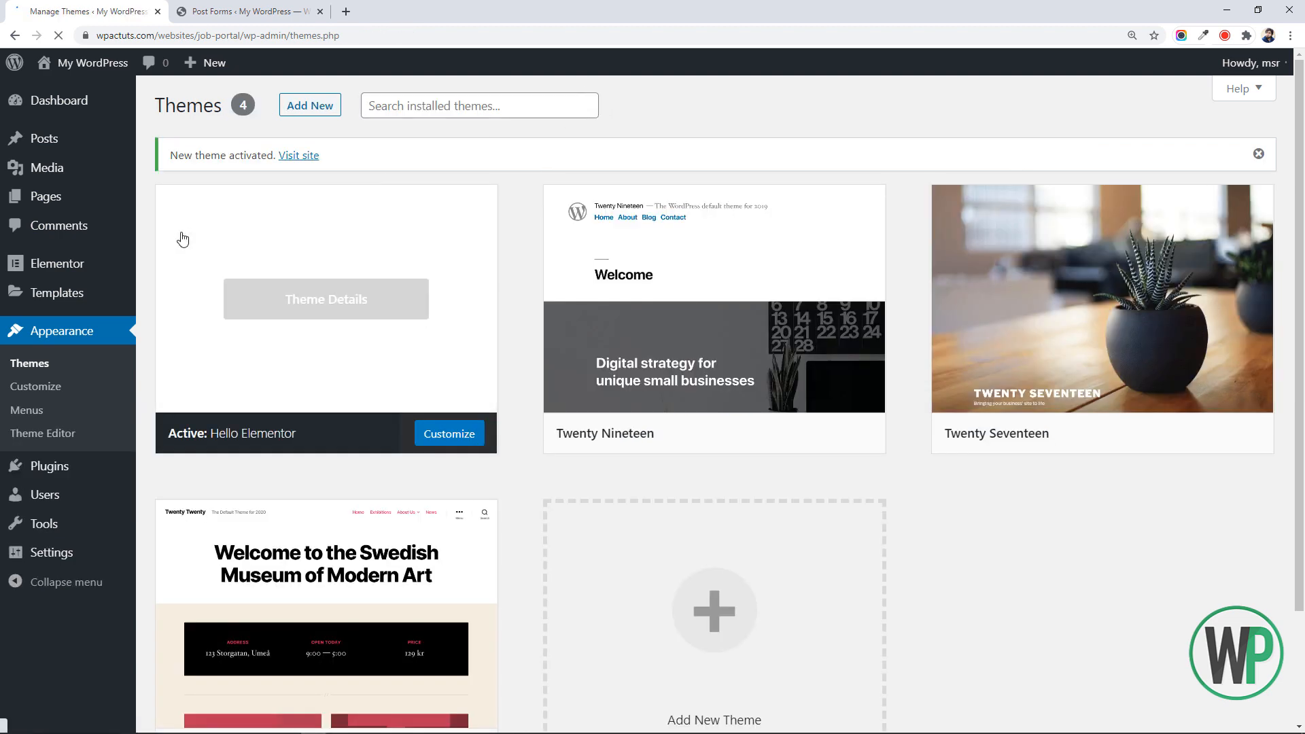
# Search the plugins for "cpt ui", then install and activate the Custom Post Type UI plugin
pyautogui.click(99, 467)
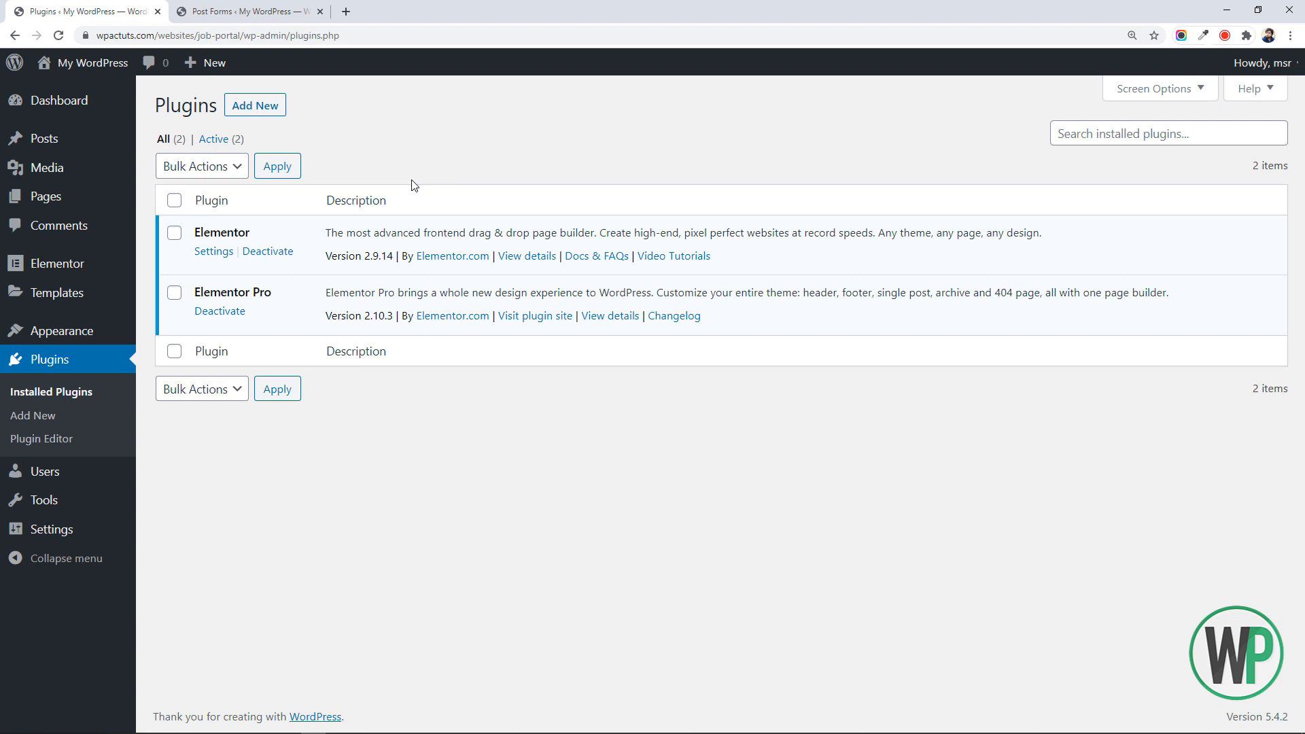
pyautogui.click(1120, 124)
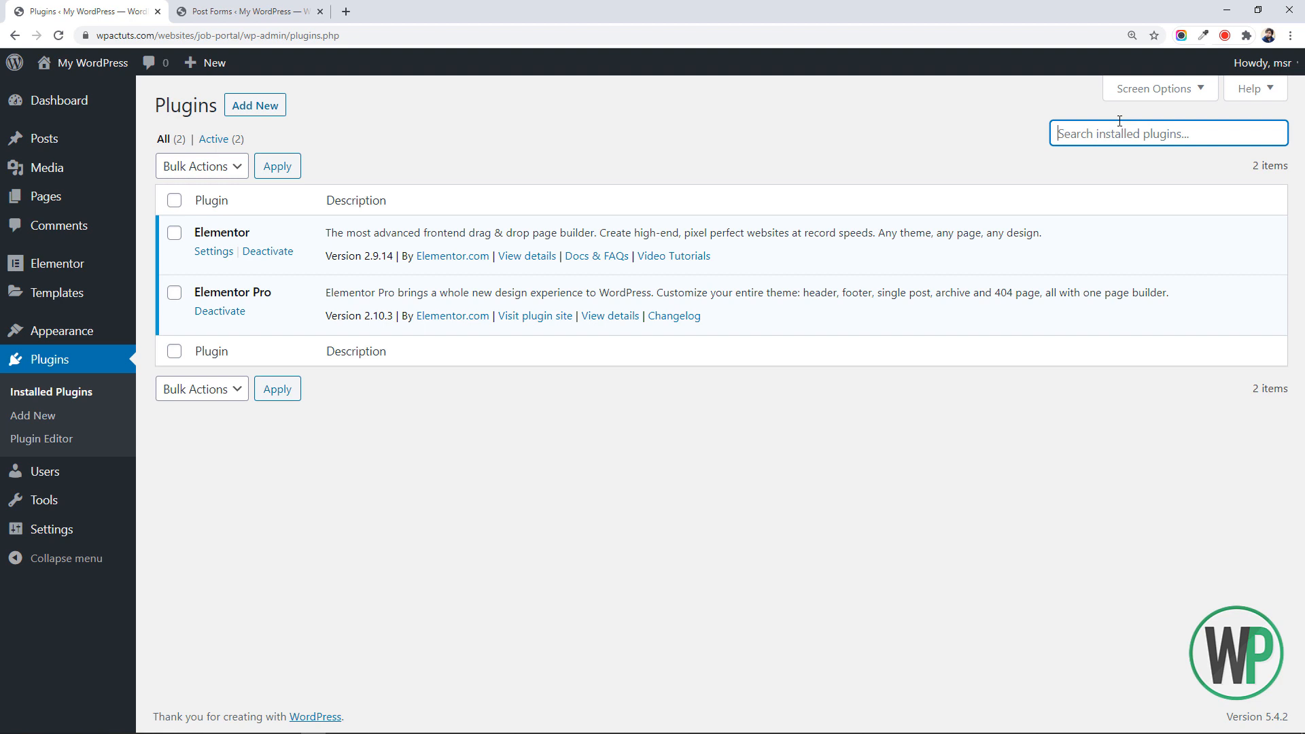
pyautogui.write('cpt ui')
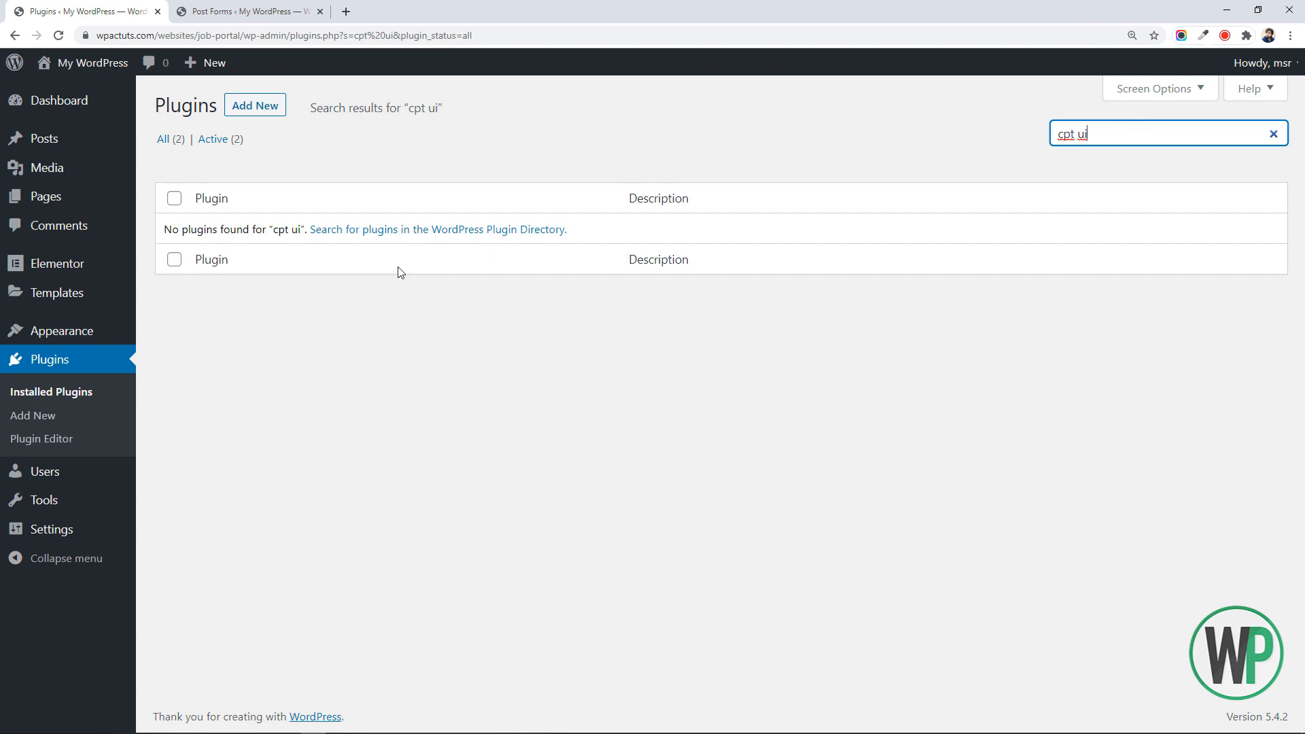
pyautogui.click(231, 108)
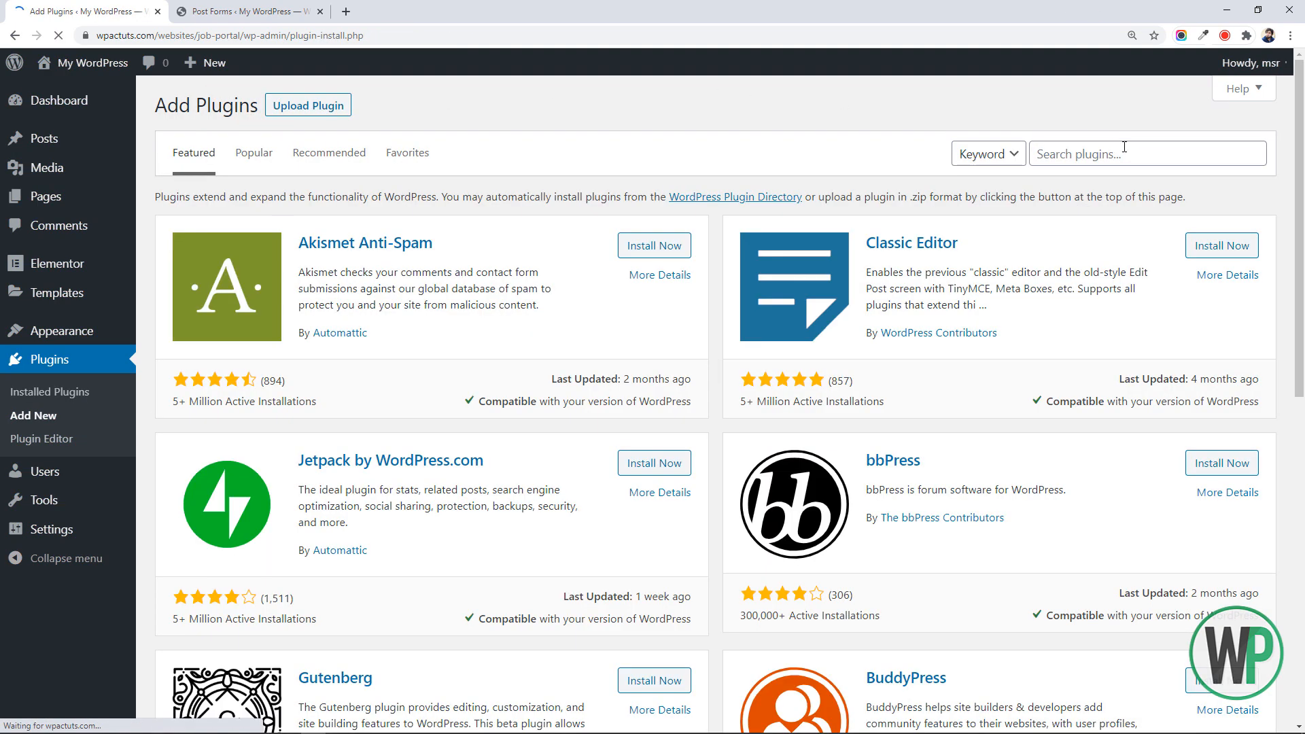
pyautogui.click(1125, 151)
pyautogui.write('cpt ui')
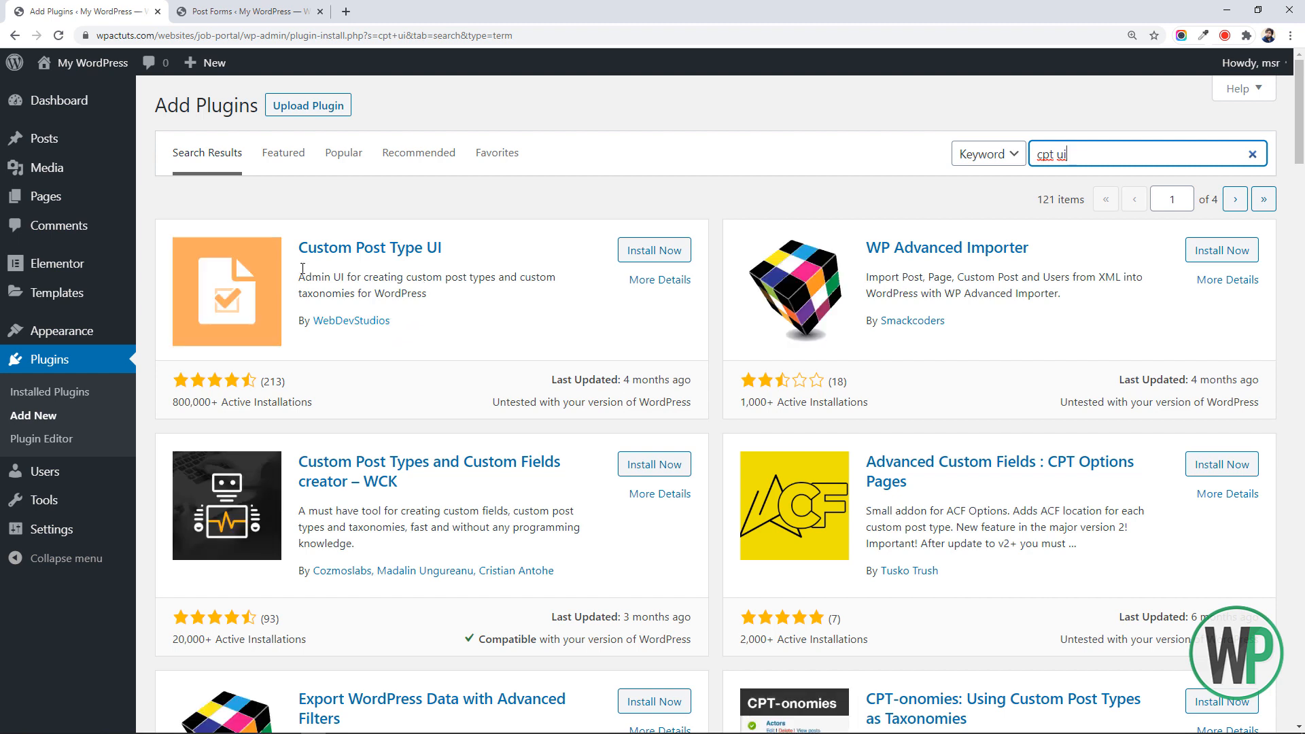
pyautogui.click(667, 250)
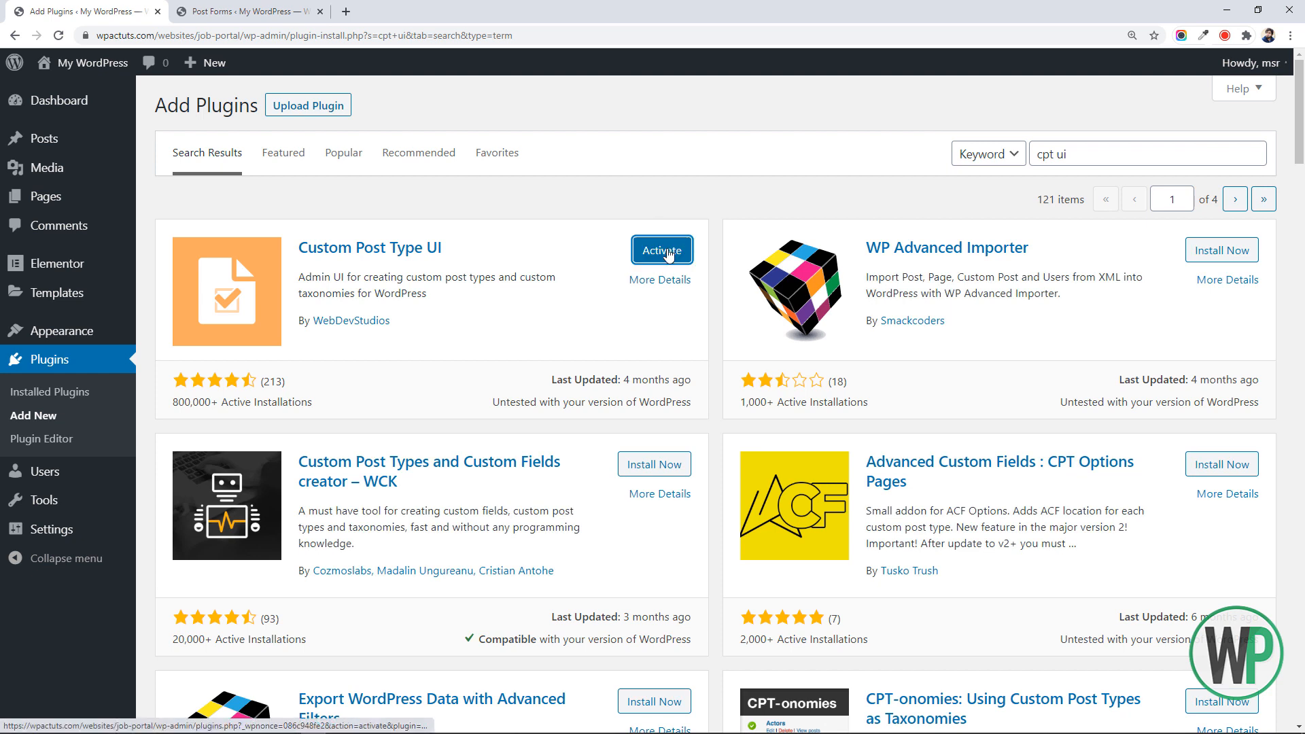
pyautogui.click(661, 250)
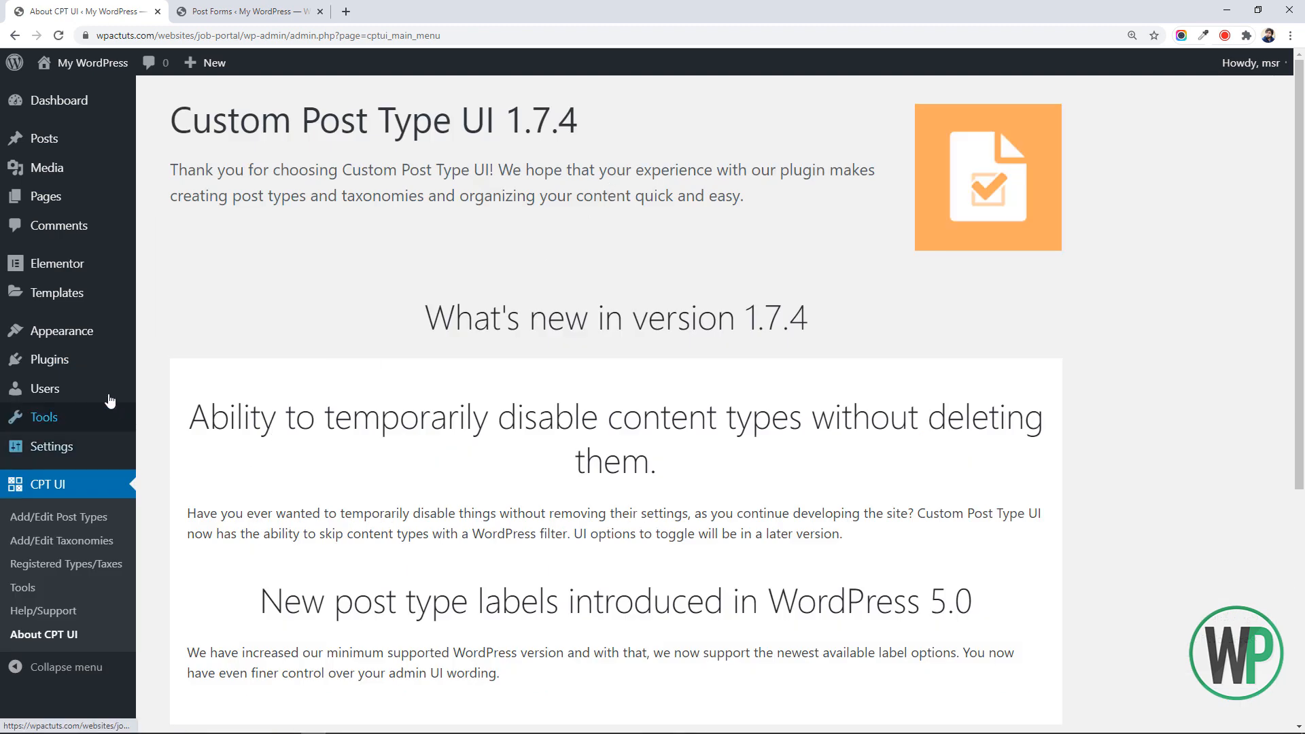
# Search the plugin directory for "acf", then install and activate the Advanced Custom Fields plugin
pyautogui.moveTo(102, 367)
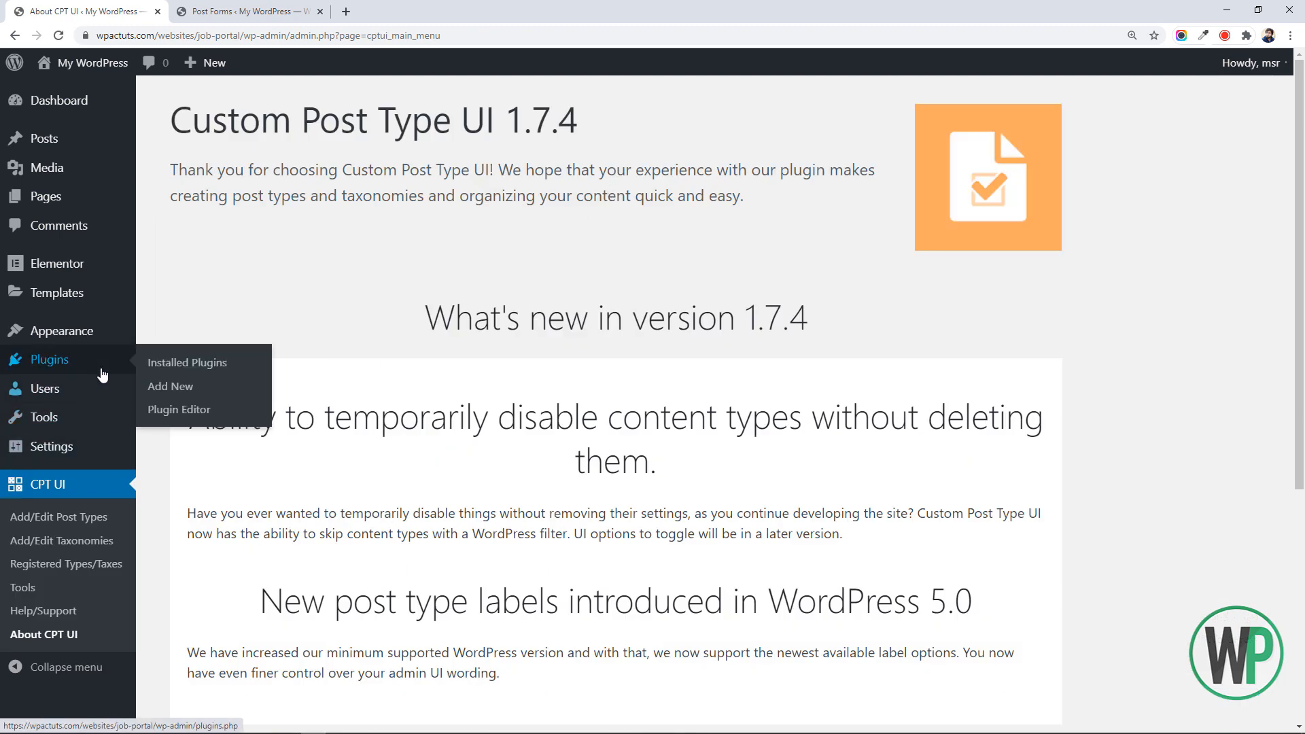
pyautogui.click(178, 382)
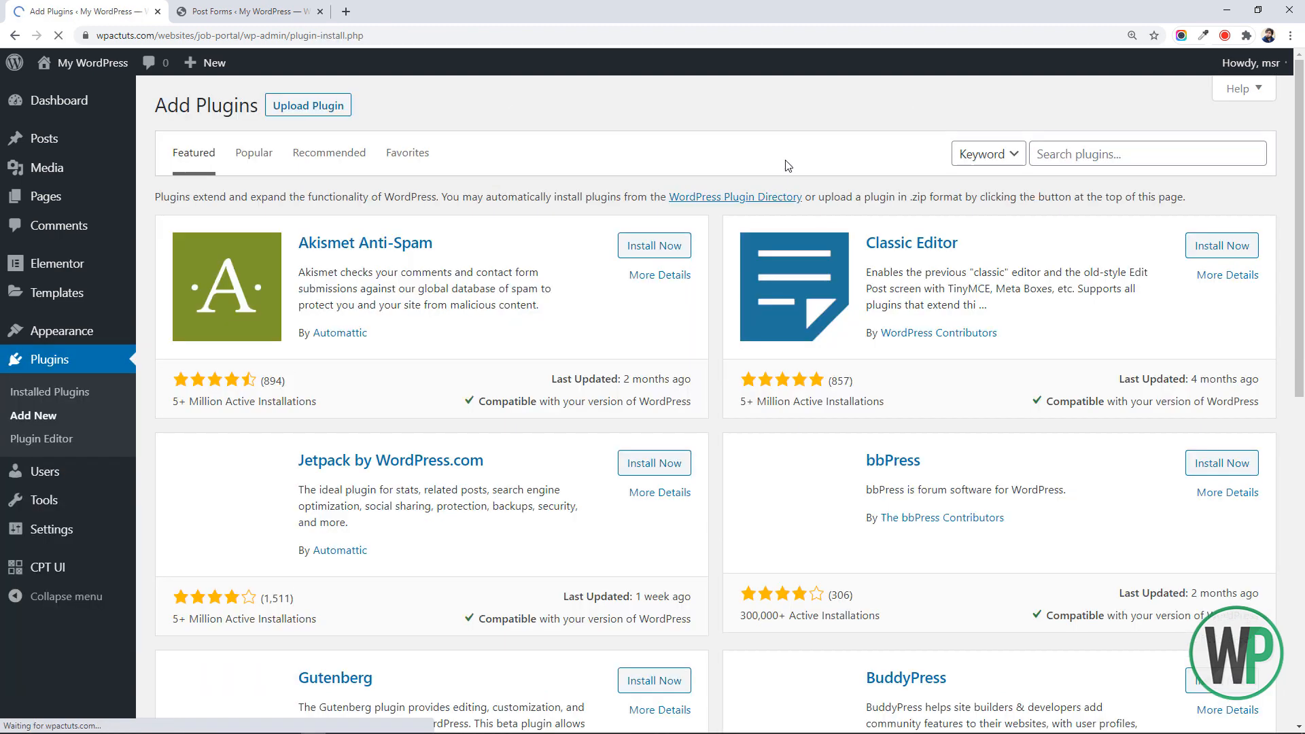
pyautogui.click(1061, 153)
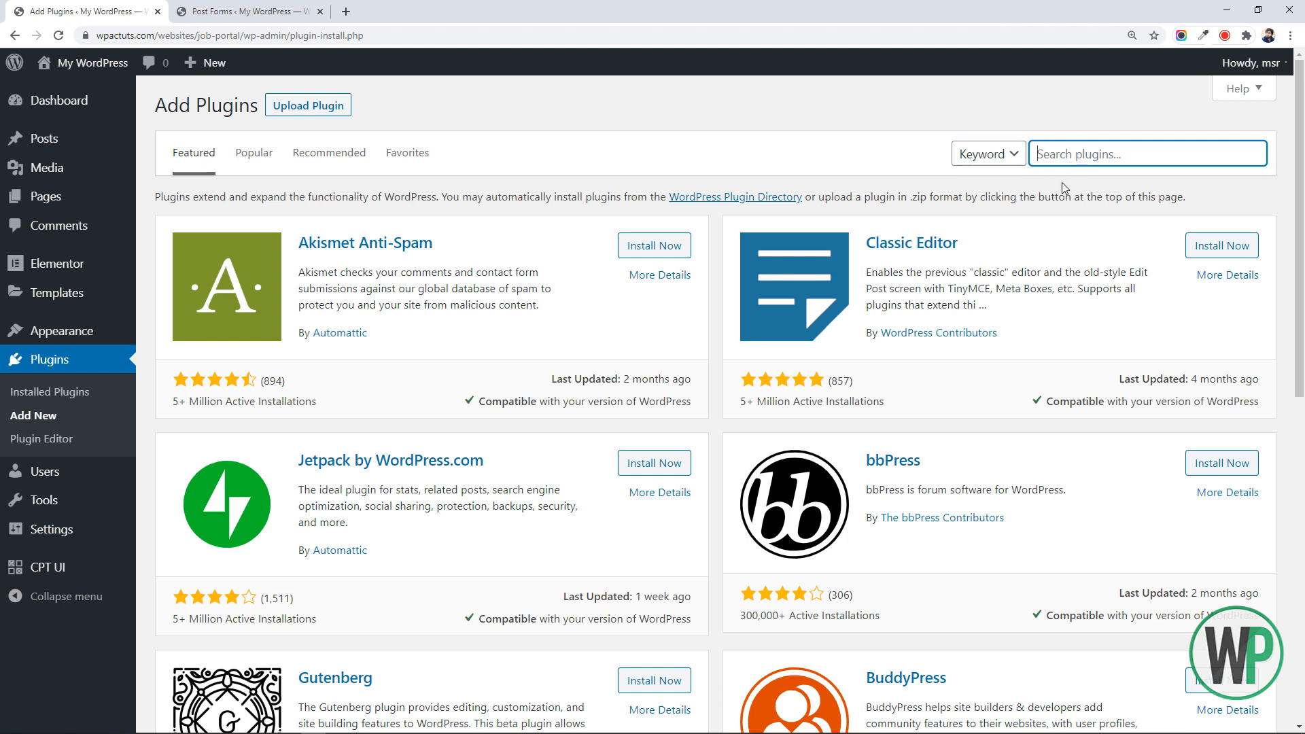
pyautogui.write('acf')
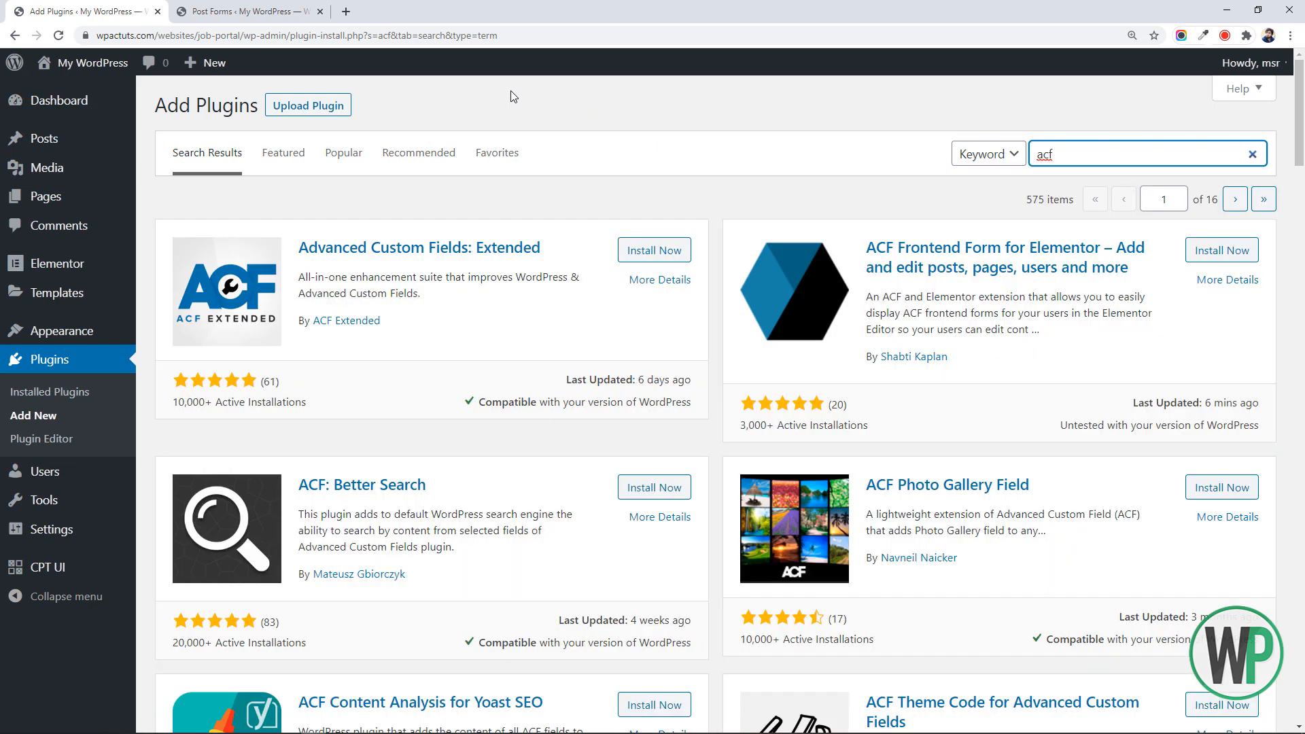
pyautogui.click(1299, 131)
pyautogui.moveTo(1300, 131); pyautogui.dragTo(1303, 233)
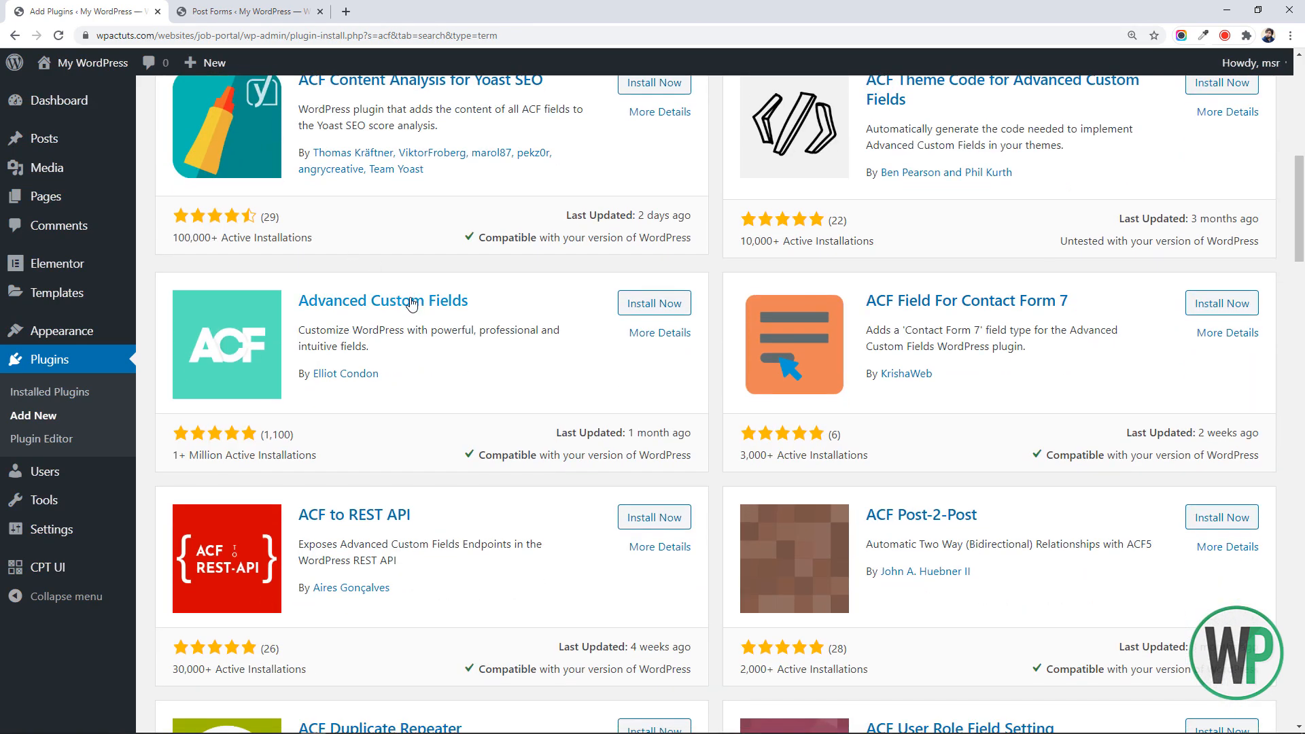
pyautogui.scroll(9, 816, 340)
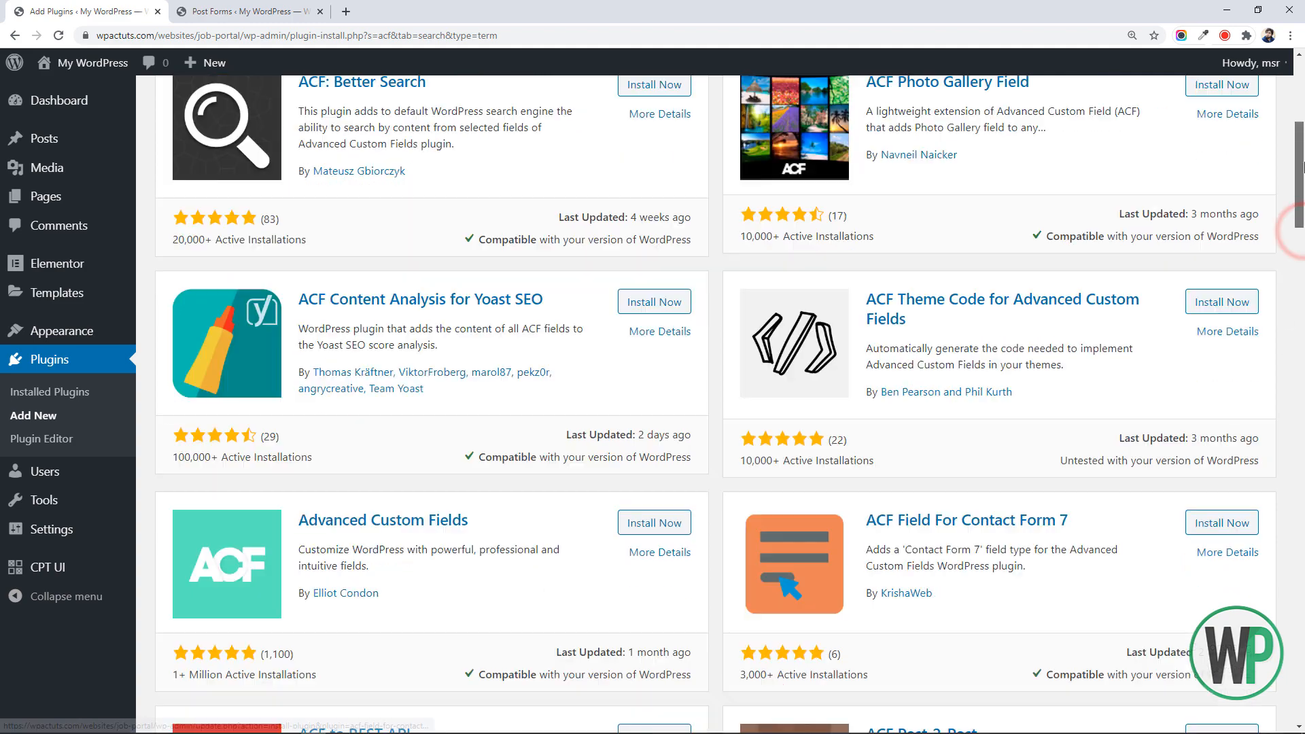
pyautogui.scroll(-9, 771, 369)
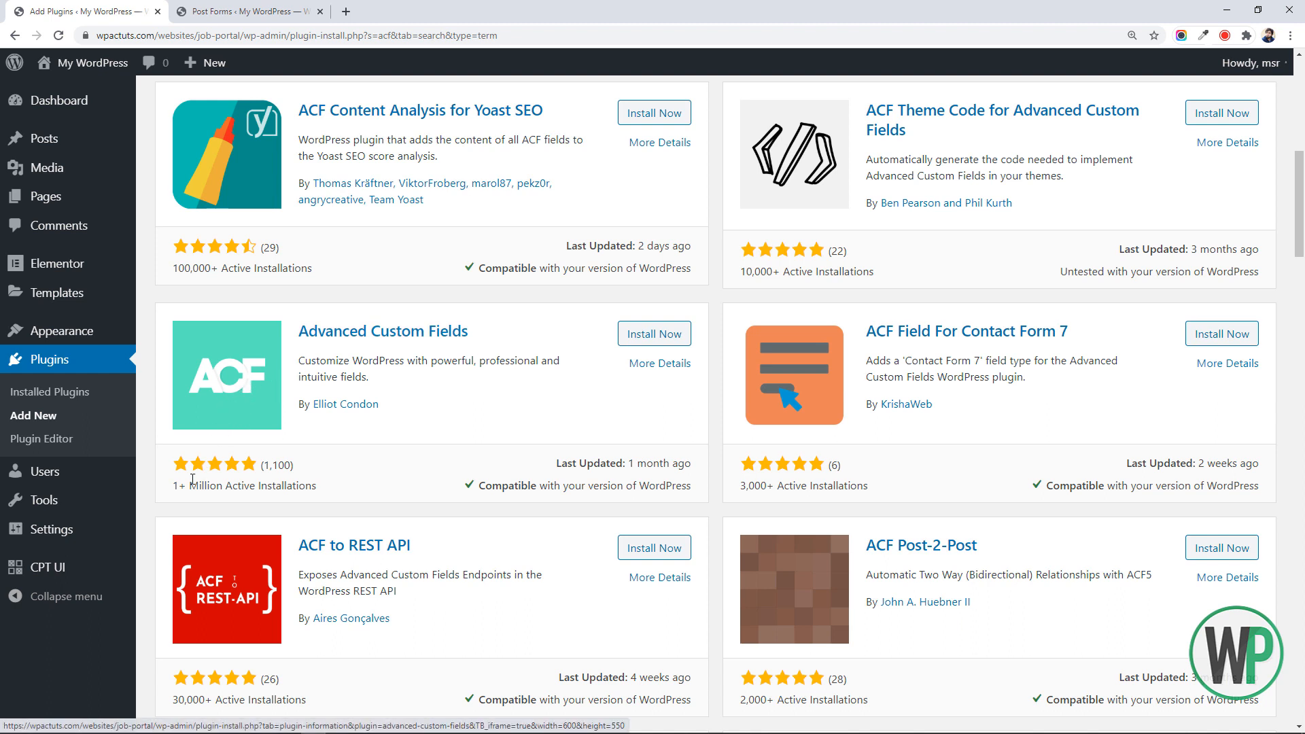
pyautogui.moveTo(190, 475); pyautogui.dragTo(233, 473)
pyautogui.click(438, 382)
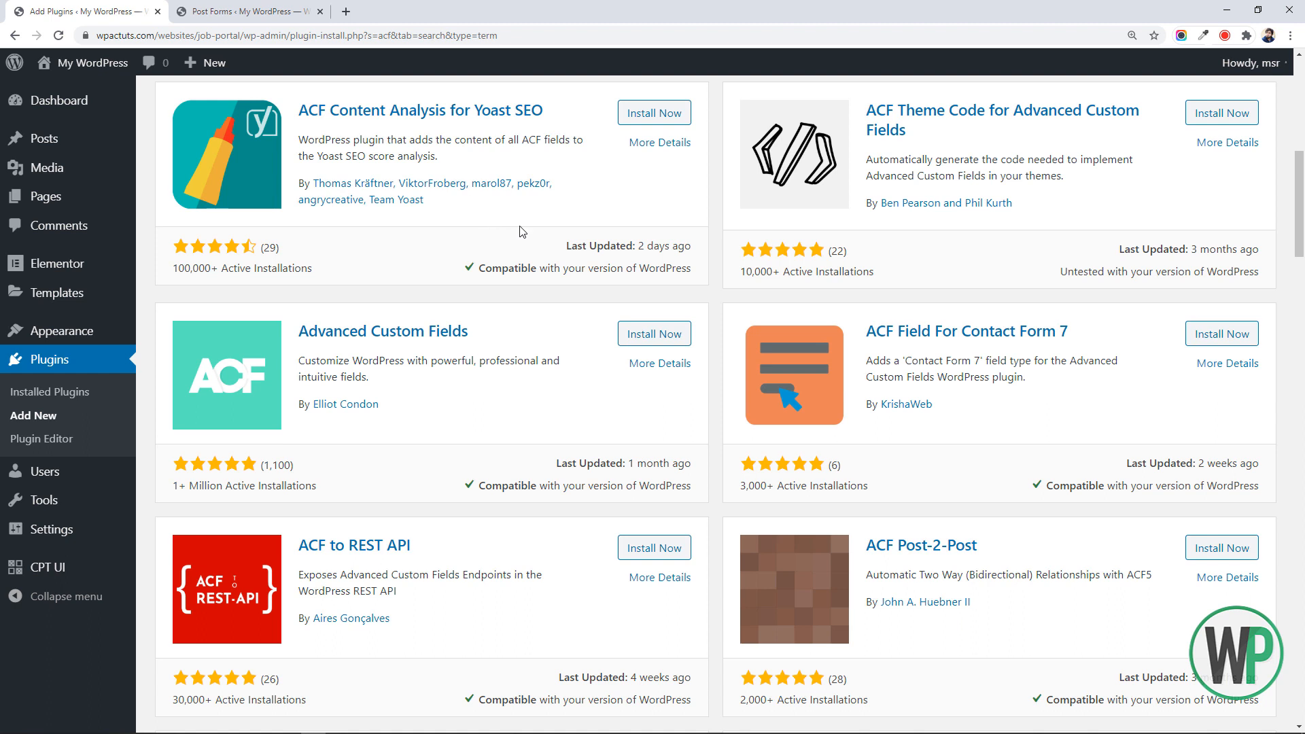
pyautogui.click(639, 331)
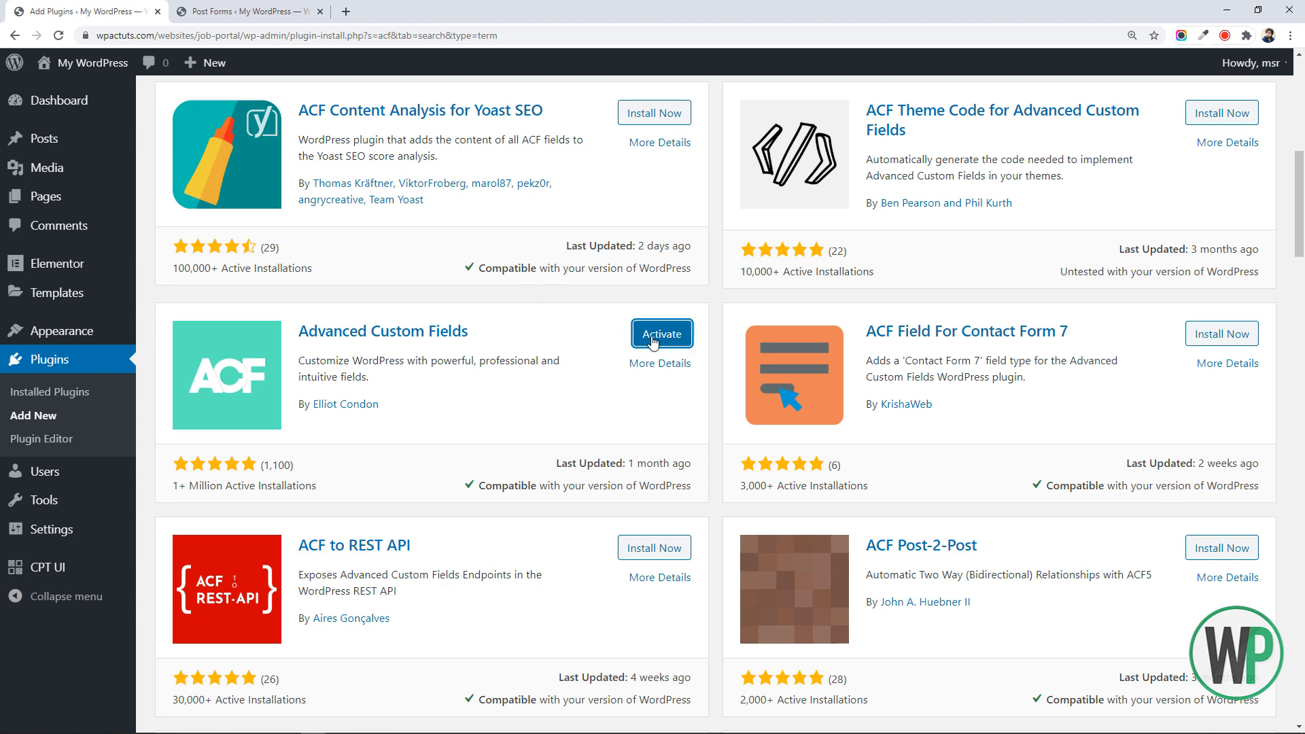
pyautogui.click(652, 334)
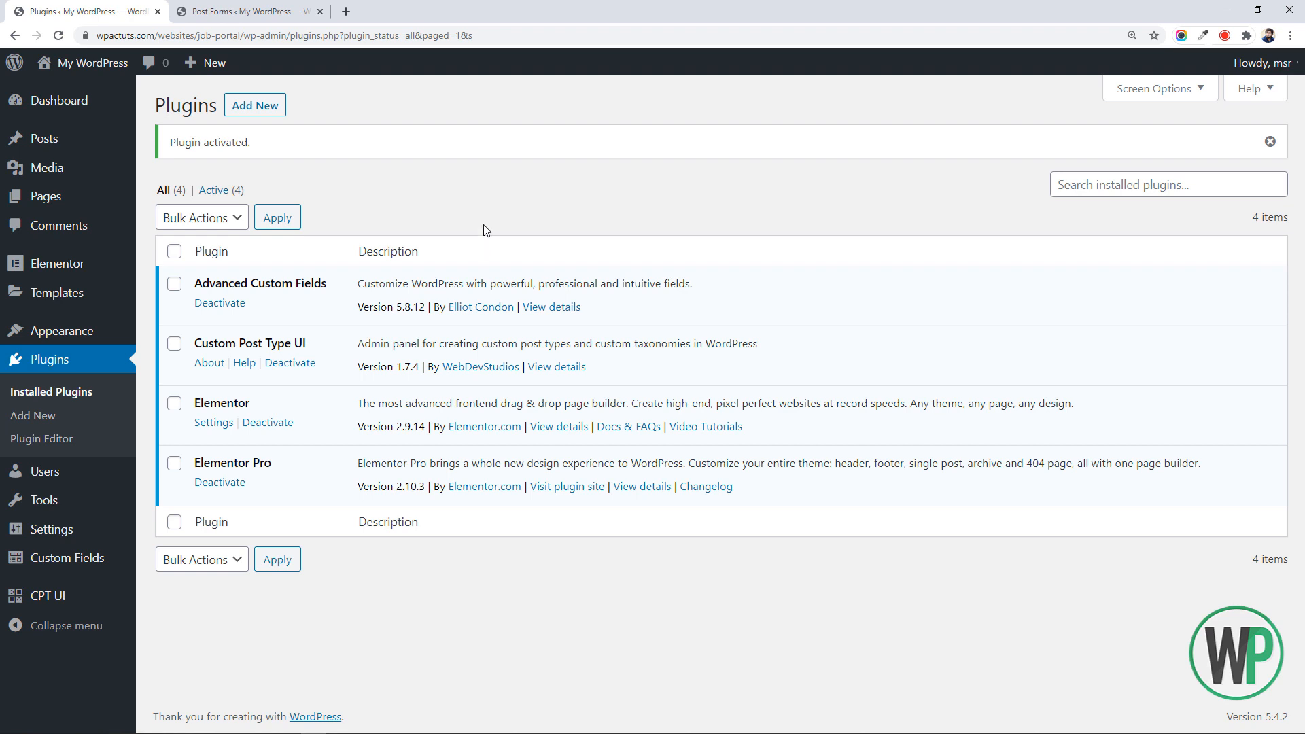
# Fill in a new CPT UI post type with slug "jobs", plural label "Jobs" and singular label "Job"
pyautogui.click(74, 605)
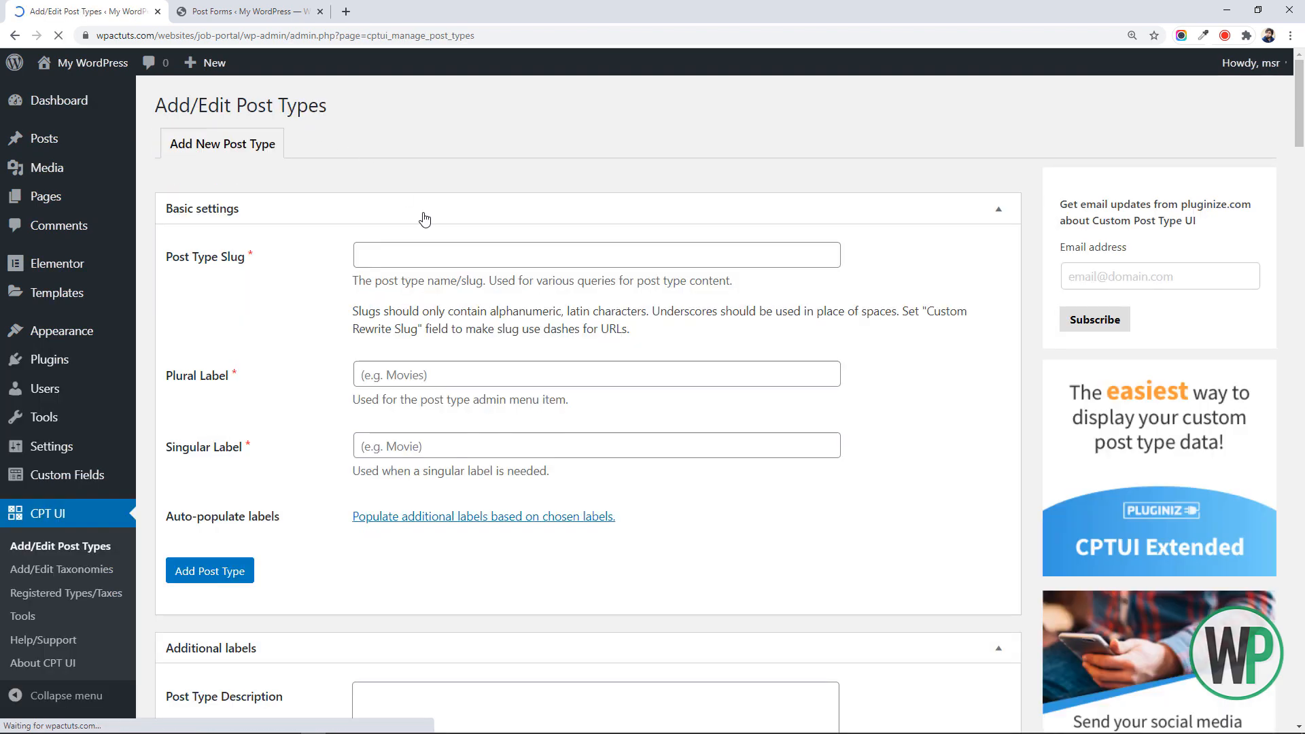
pyautogui.click(455, 257)
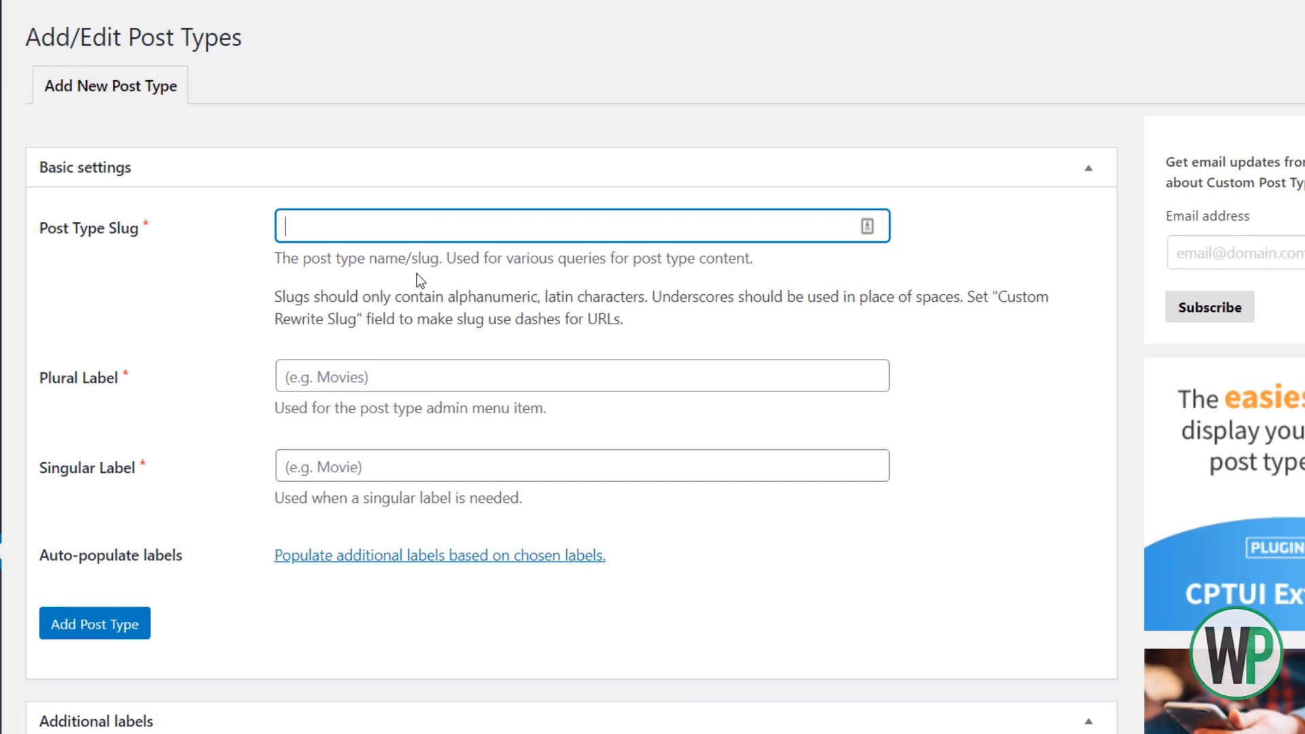
pyautogui.write('jobs')
pyautogui.press('Tab')
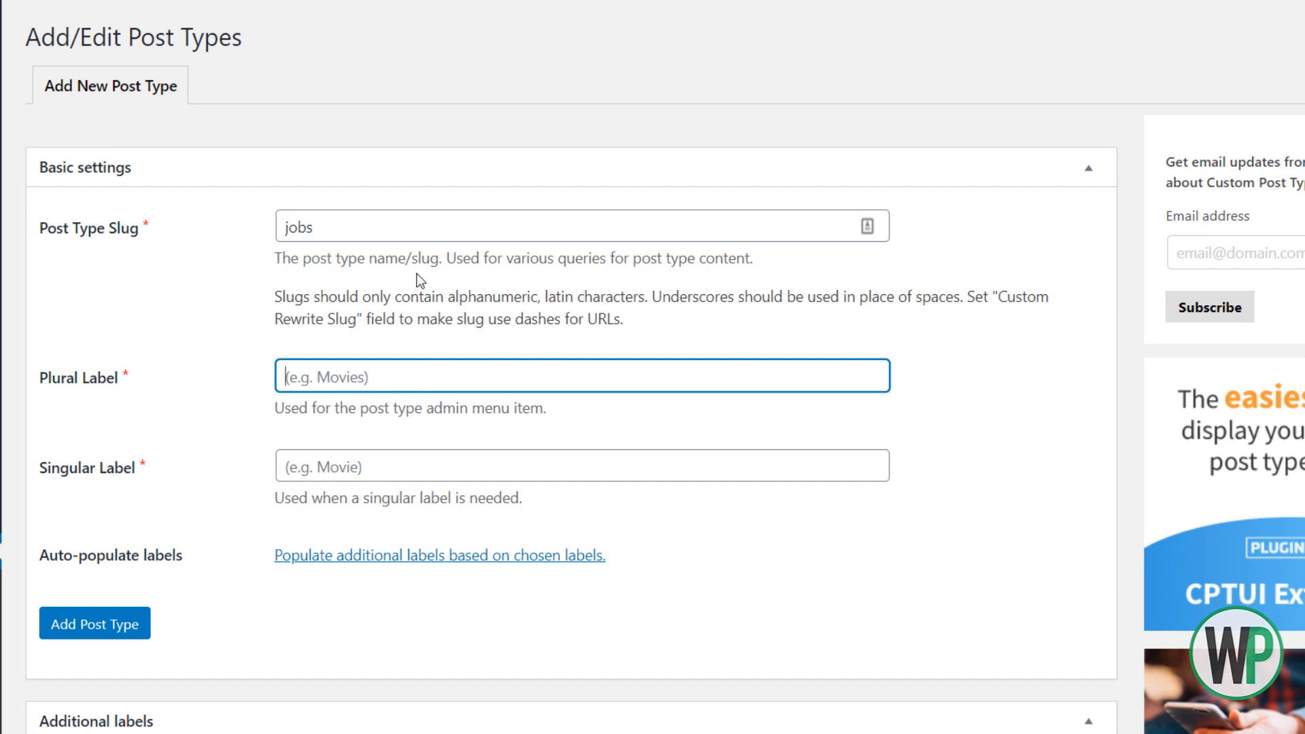
pyautogui.write('Jobs')
pyautogui.press('Tab')
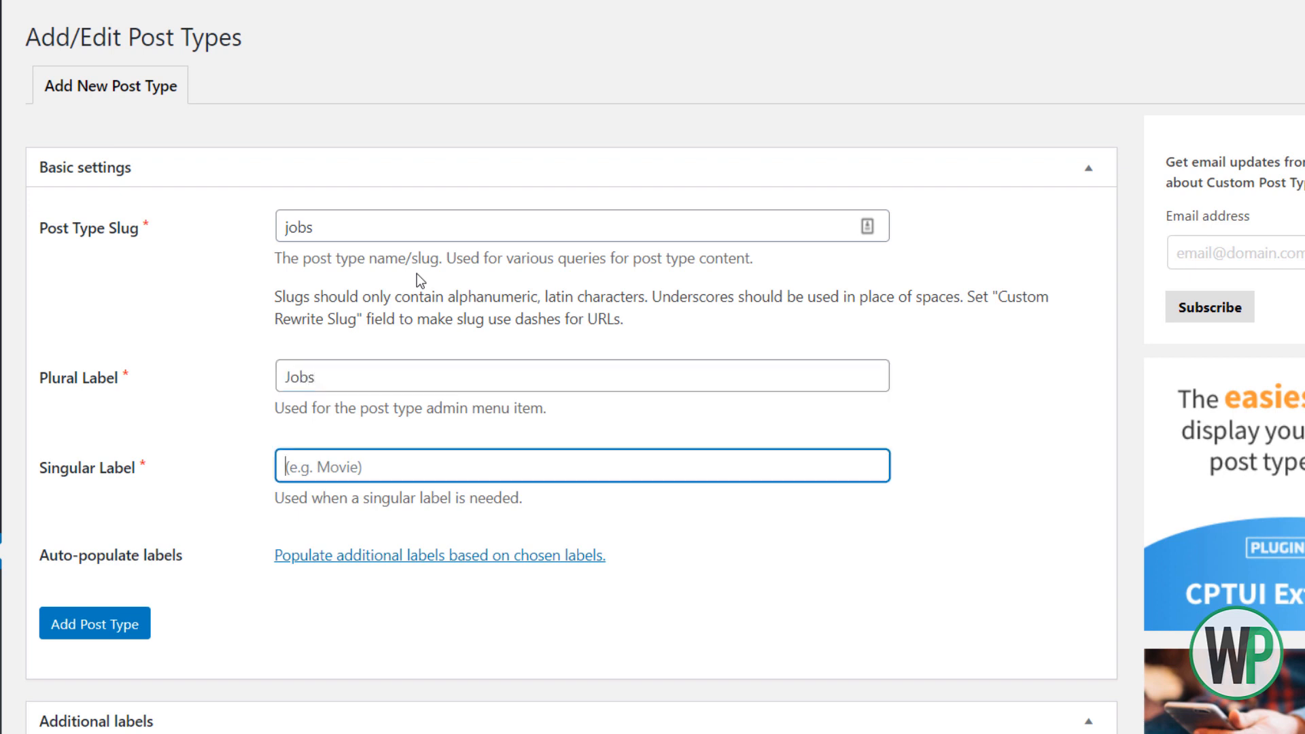
pyautogui.write('Job')
# Look through the additional label and settings fields available for the new post type
pyautogui.scroll(-3, 490, 97)
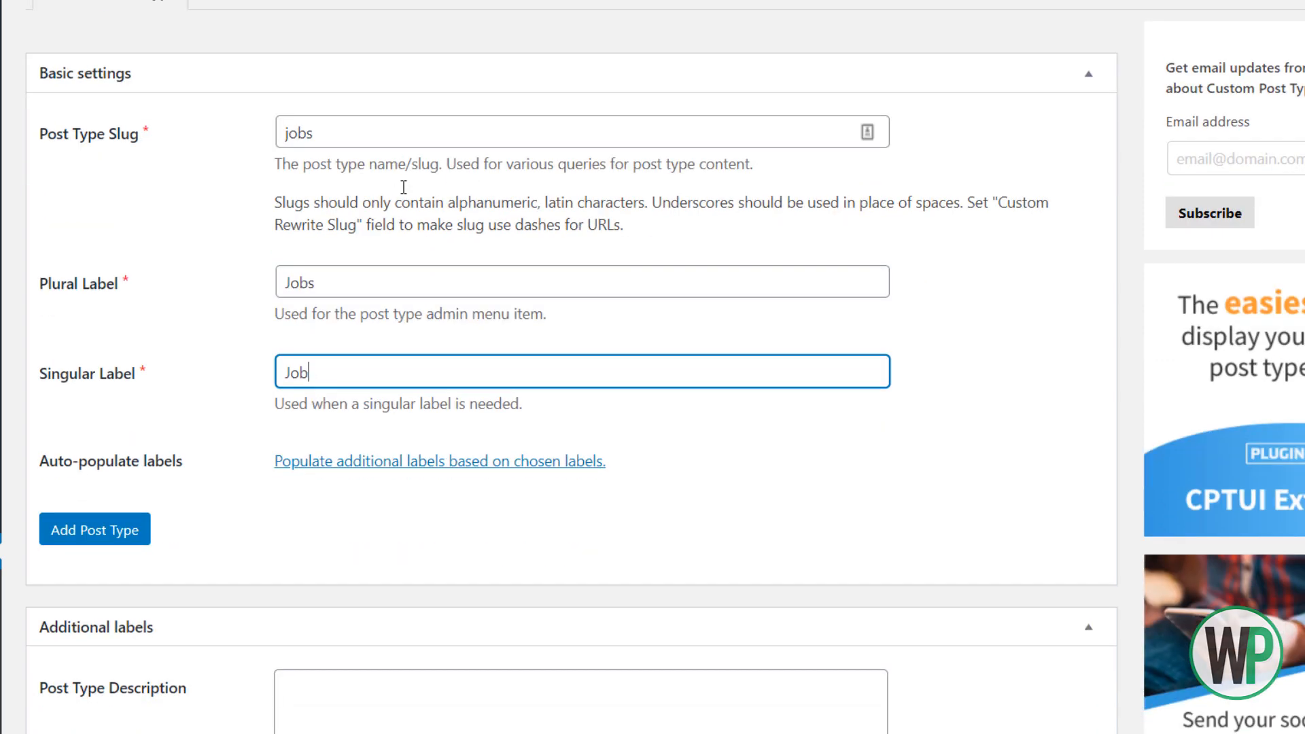
pyautogui.scroll(-2, 488, 96)
pyautogui.scroll(5, 469, 116)
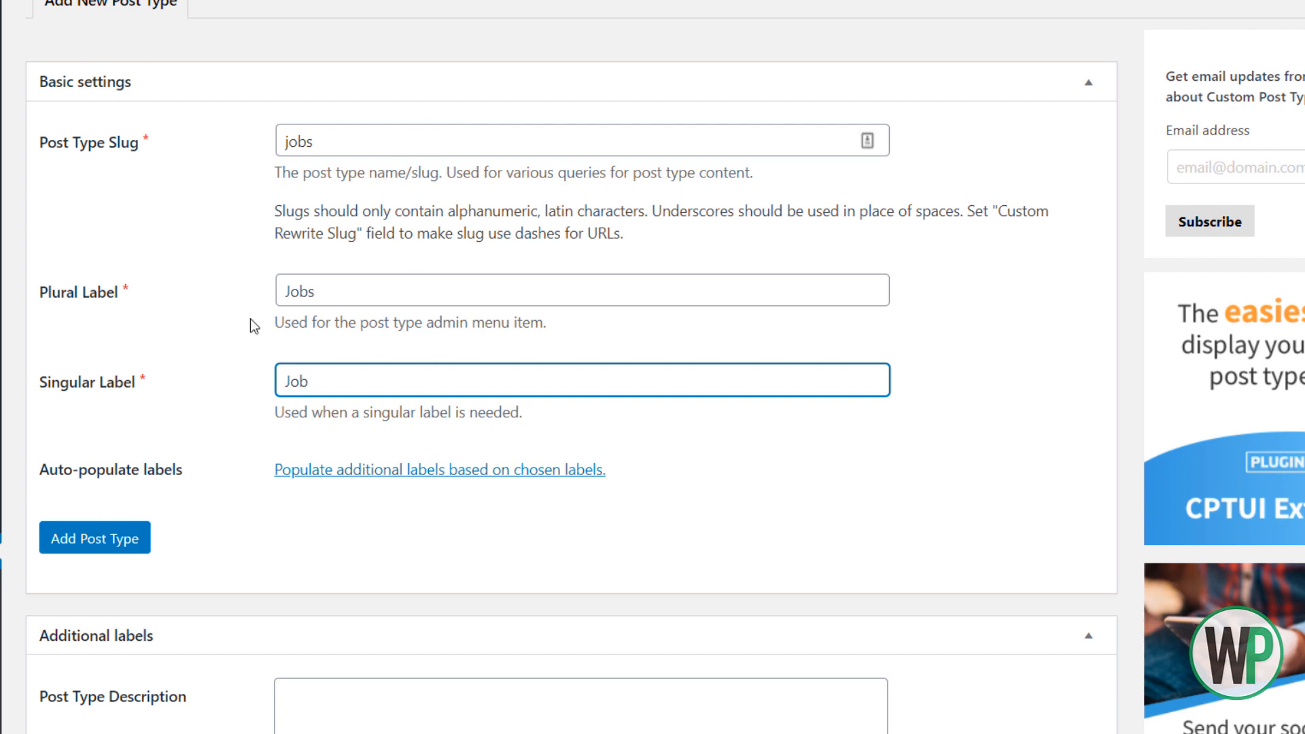
pyautogui.scroll(-15, 571, 367)
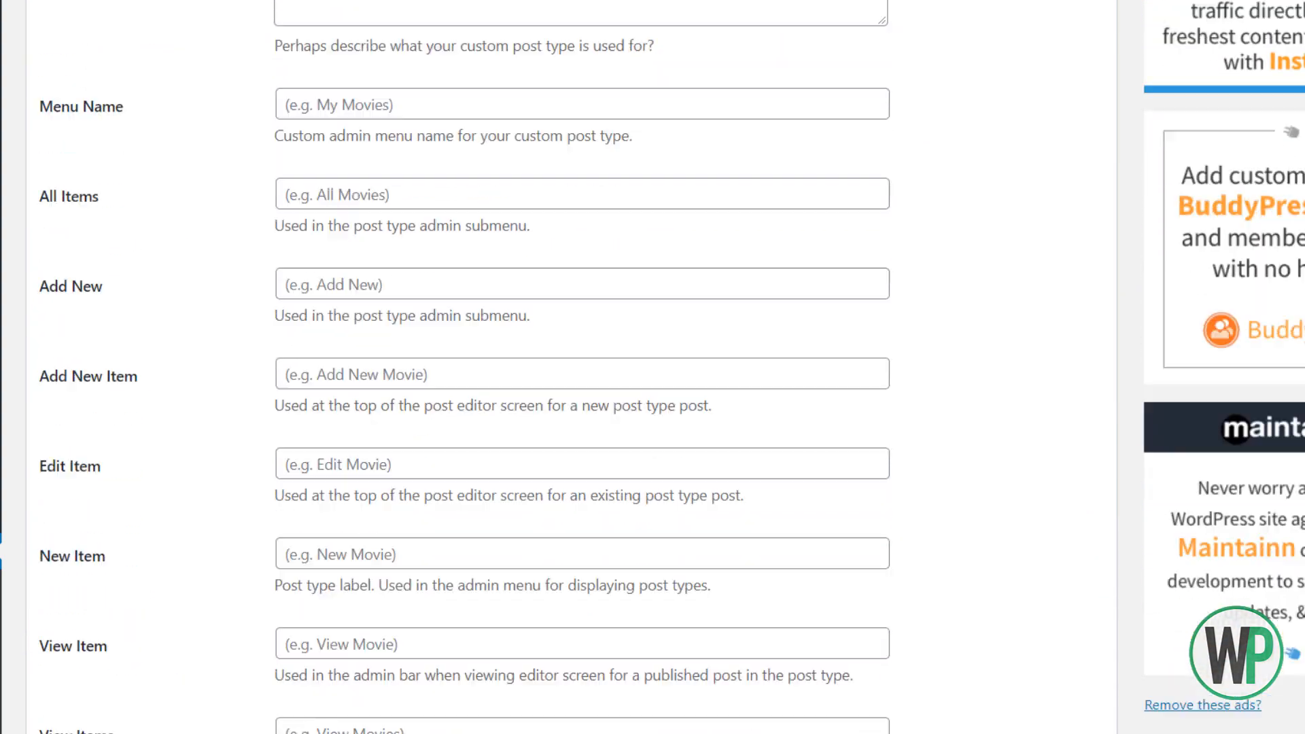
pyautogui.scroll(7, 571, 367)
pyautogui.scroll(-4, 571, 367)
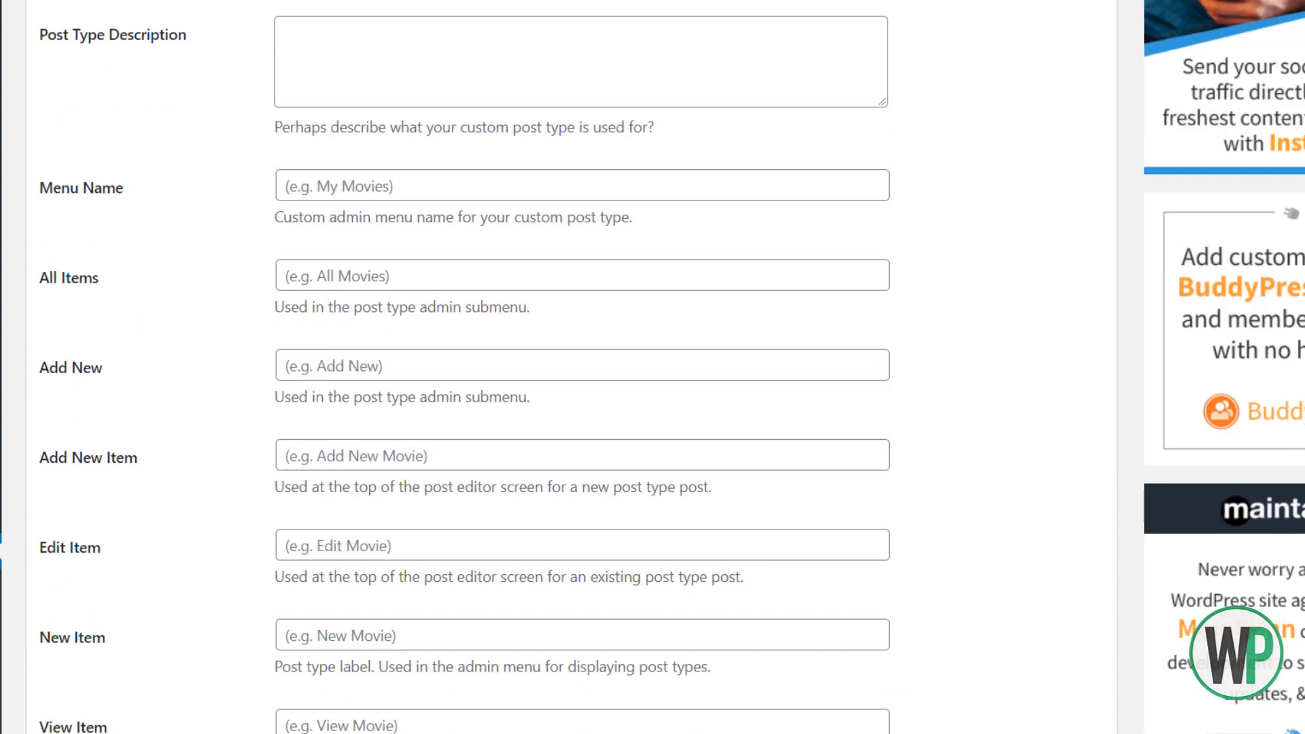
pyautogui.scroll(2, 571, 367)
pyautogui.scroll(-2, 571, 367)
pyautogui.scroll(-4, 570, 367)
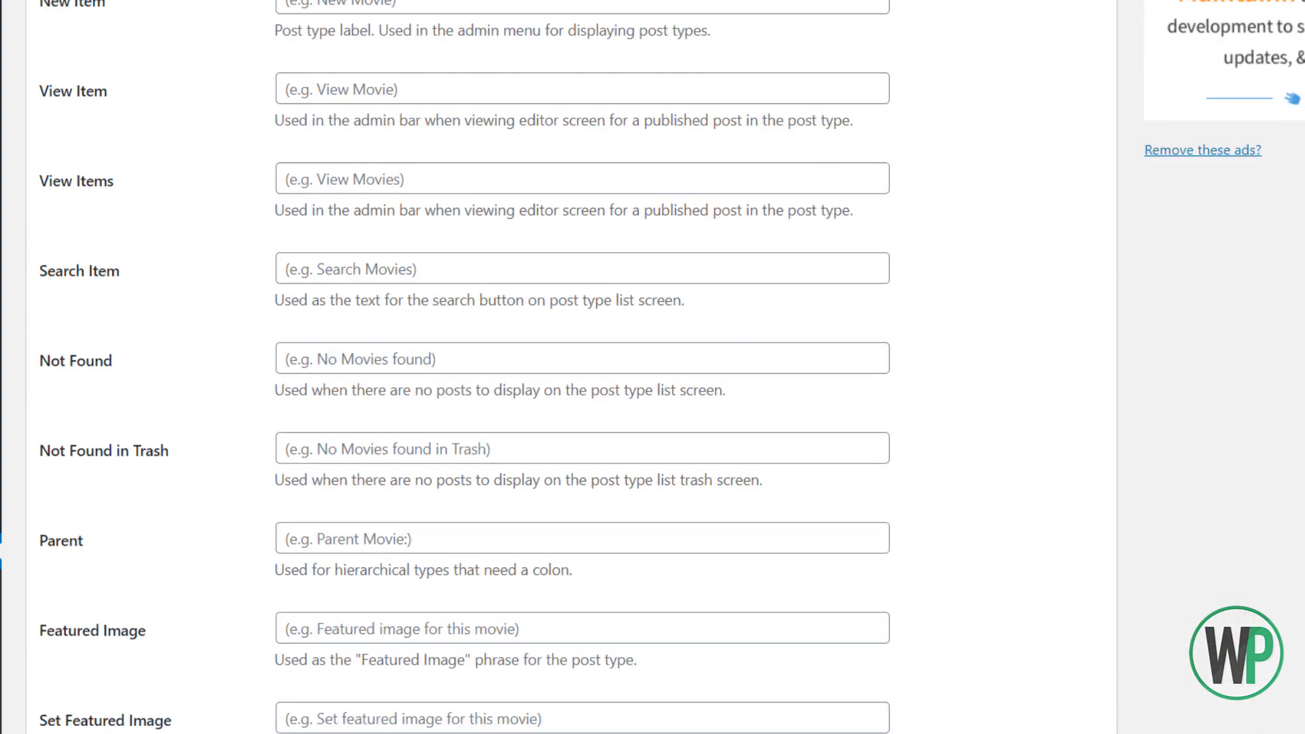
pyautogui.scroll(-9, 571, 367)
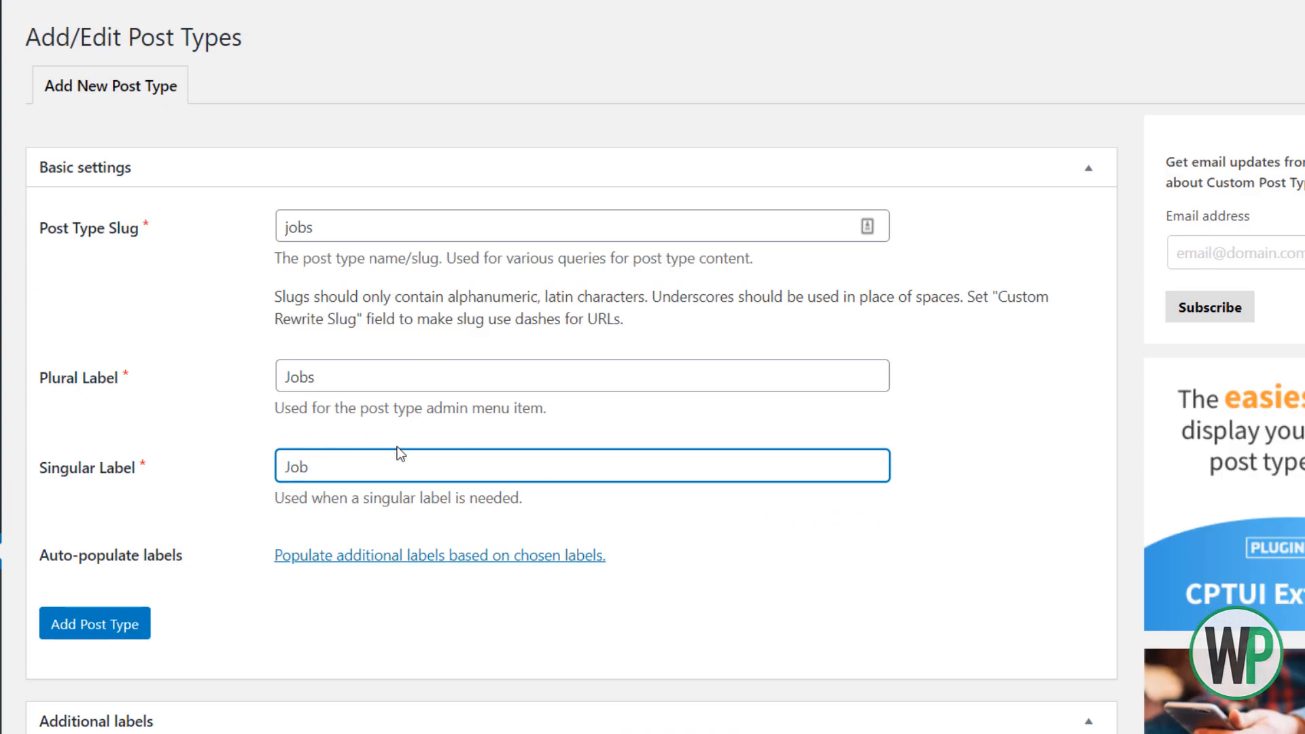
# Review the Jobs post type's general settings, from Public and Publicly Queryable to the nav menu and REST API options
pyautogui.scroll(-20, 571, 367)
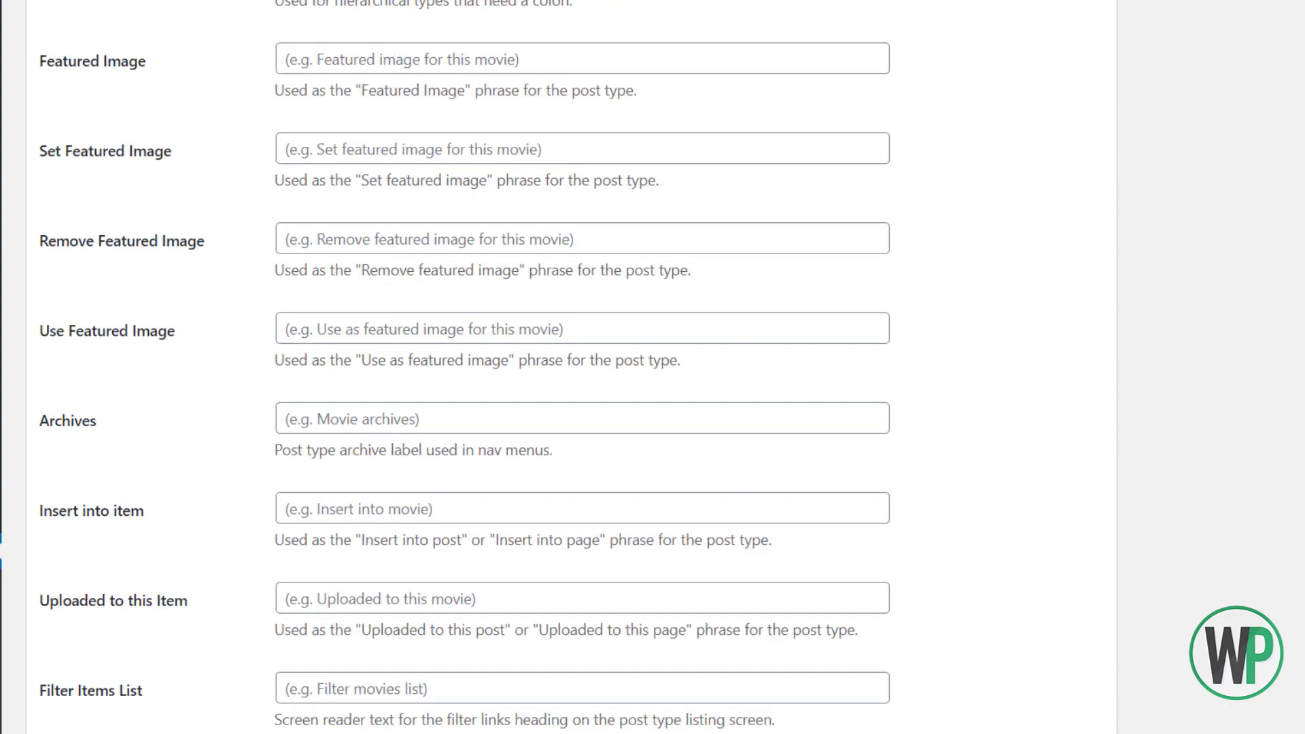
pyautogui.scroll(-5, 570, 367)
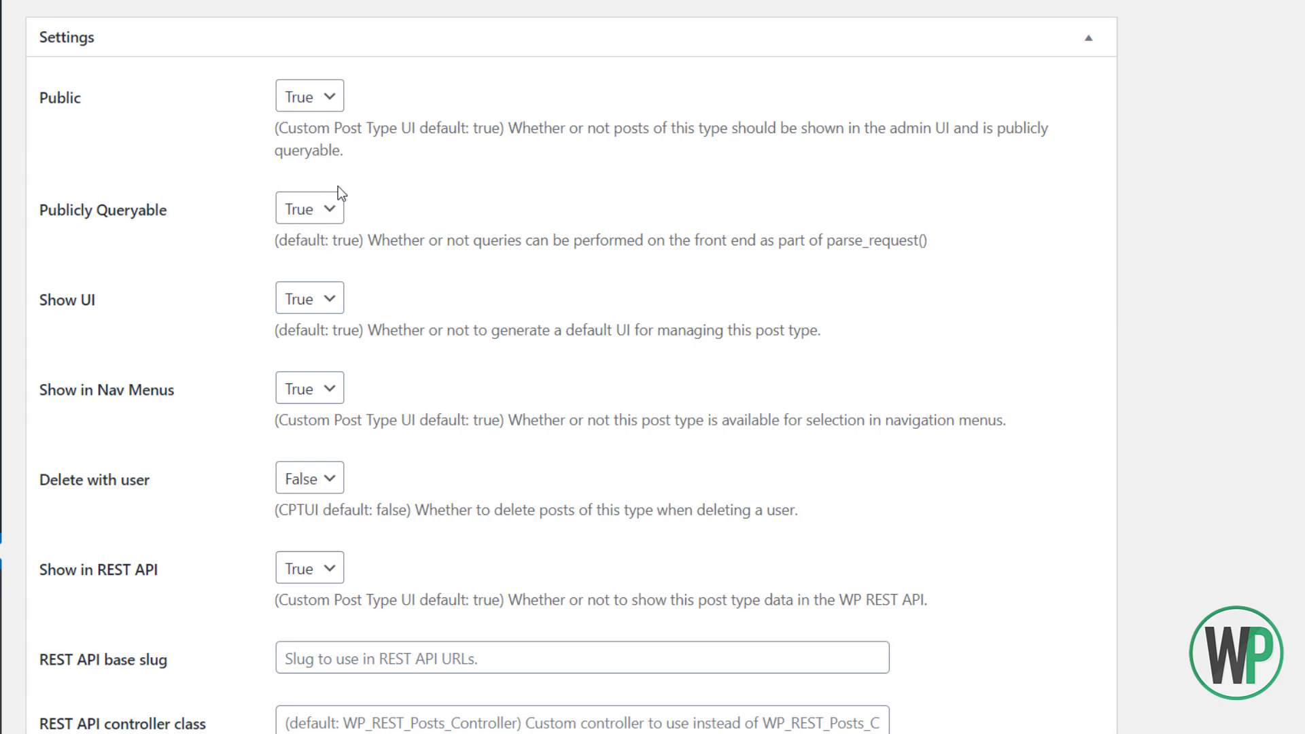
pyautogui.moveTo(353, 154); pyautogui.dragTo(269, 125)
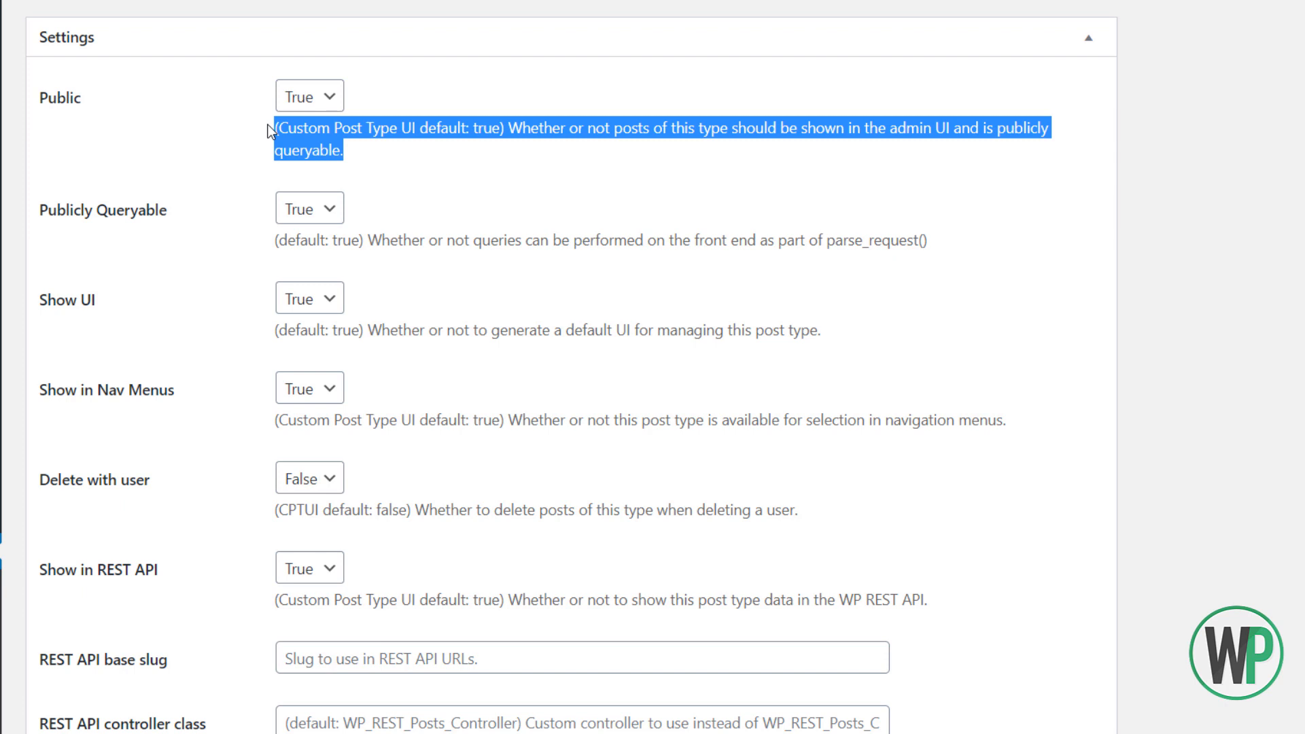
pyautogui.click(307, 126)
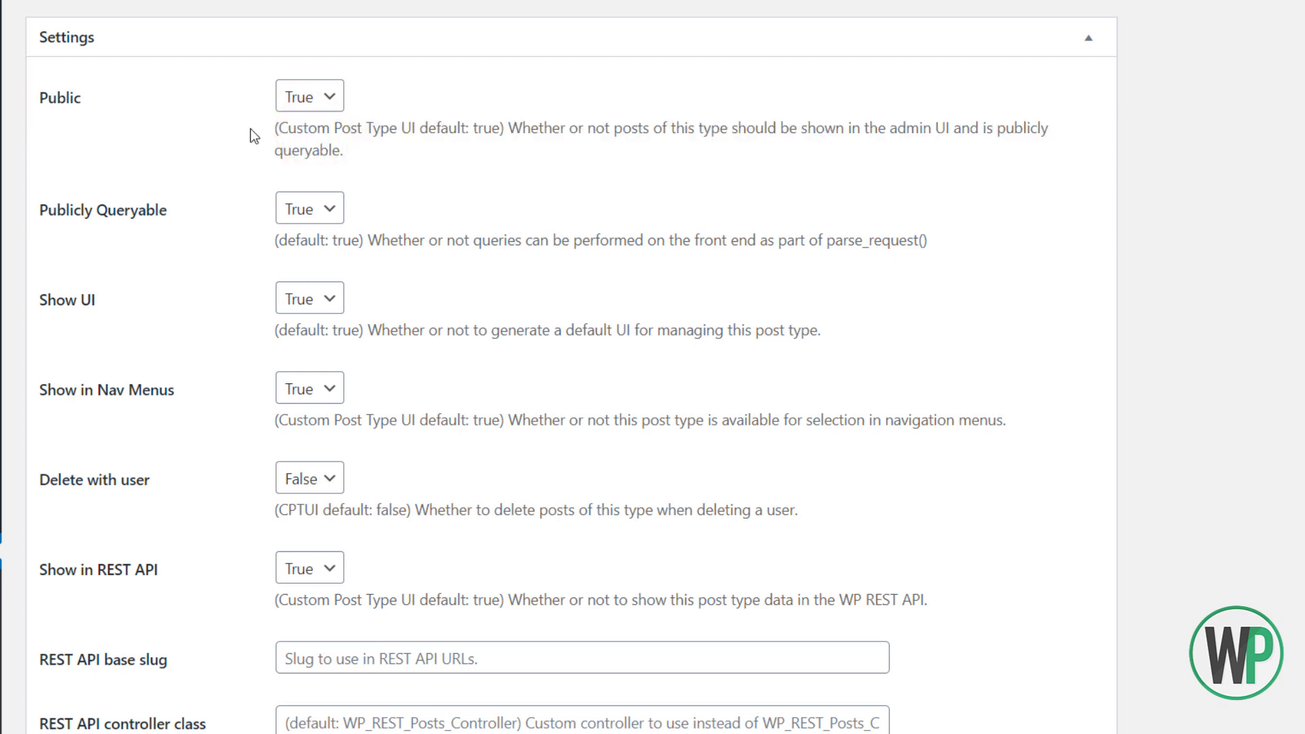
pyautogui.scroll(-2, 239, 155)
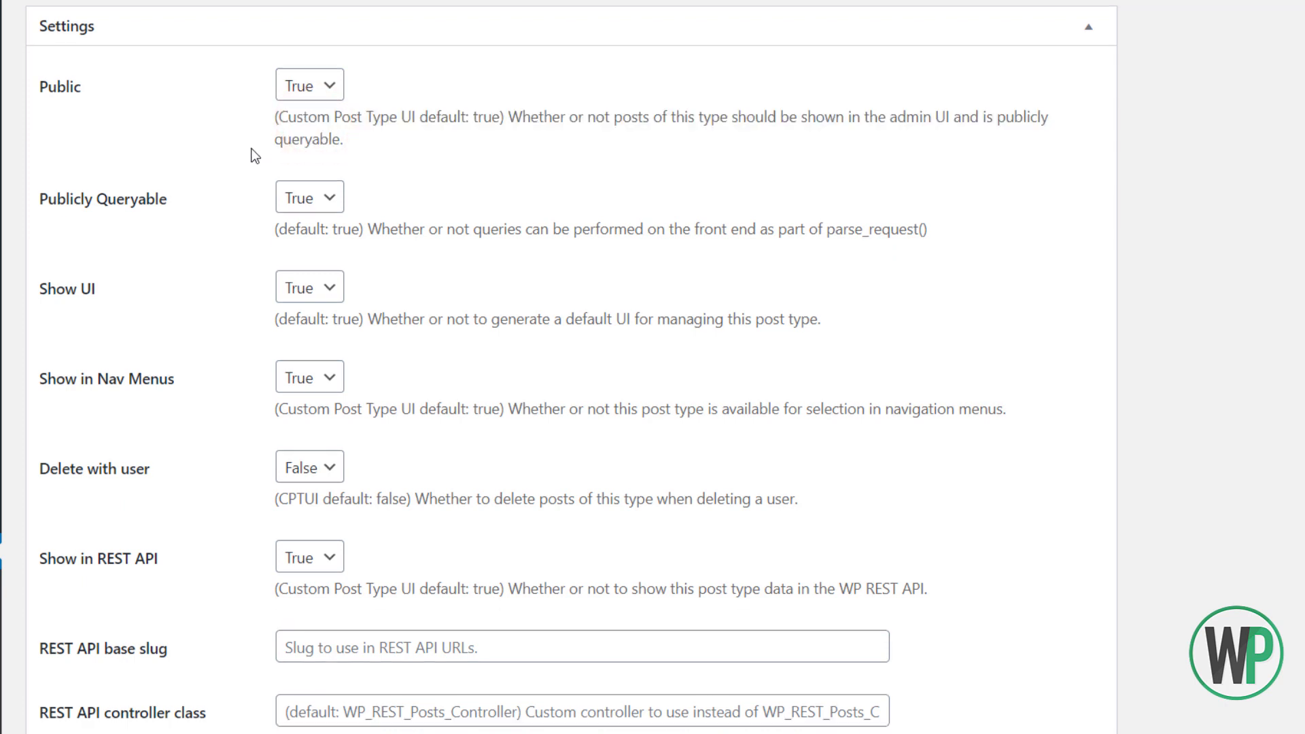
pyautogui.scroll(2, 239, 146)
pyautogui.scroll(-2, 237, 148)
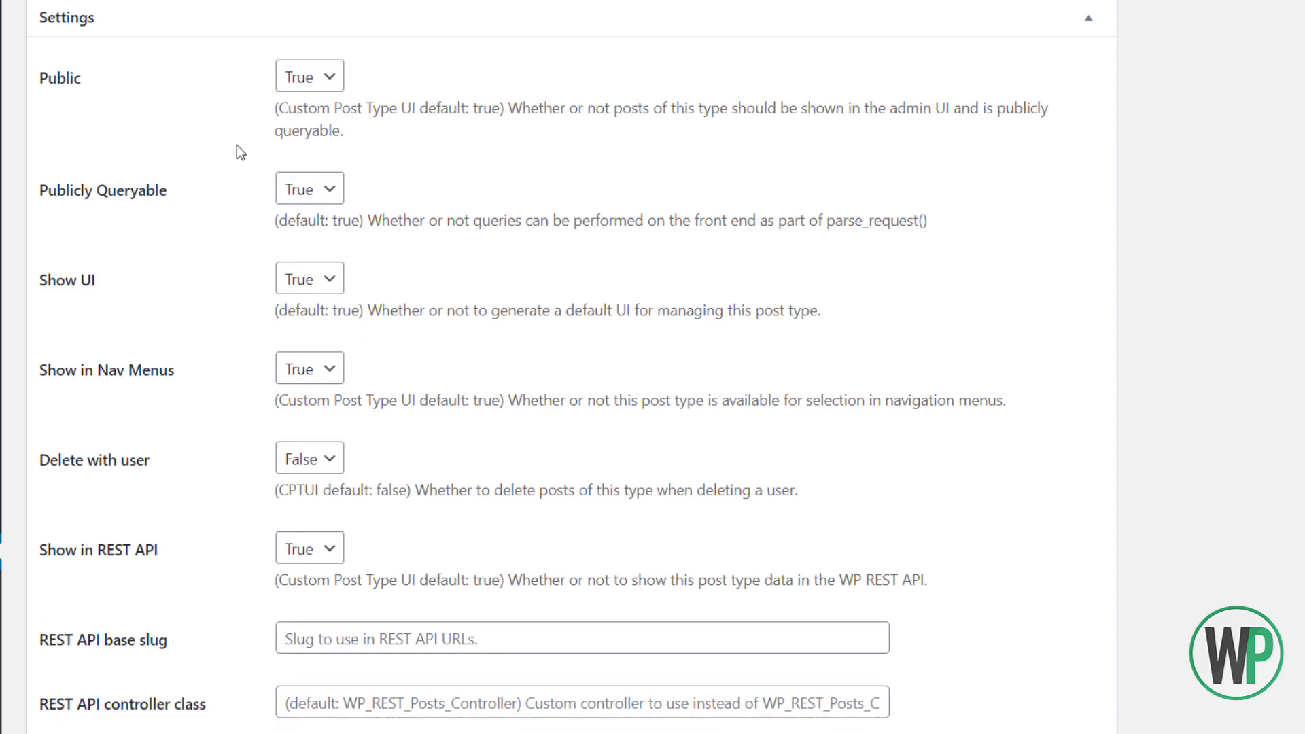
pyautogui.scroll(2, 238, 153)
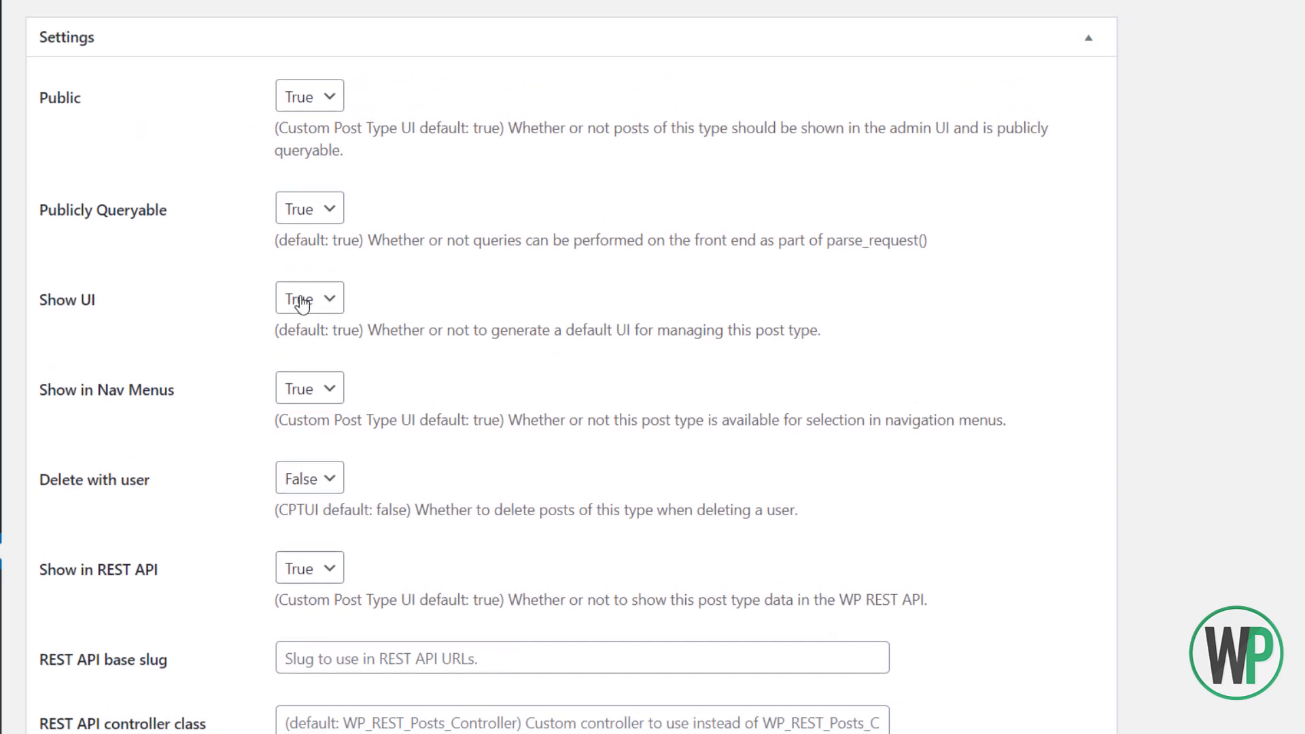
pyautogui.scroll(-4, 285, 289)
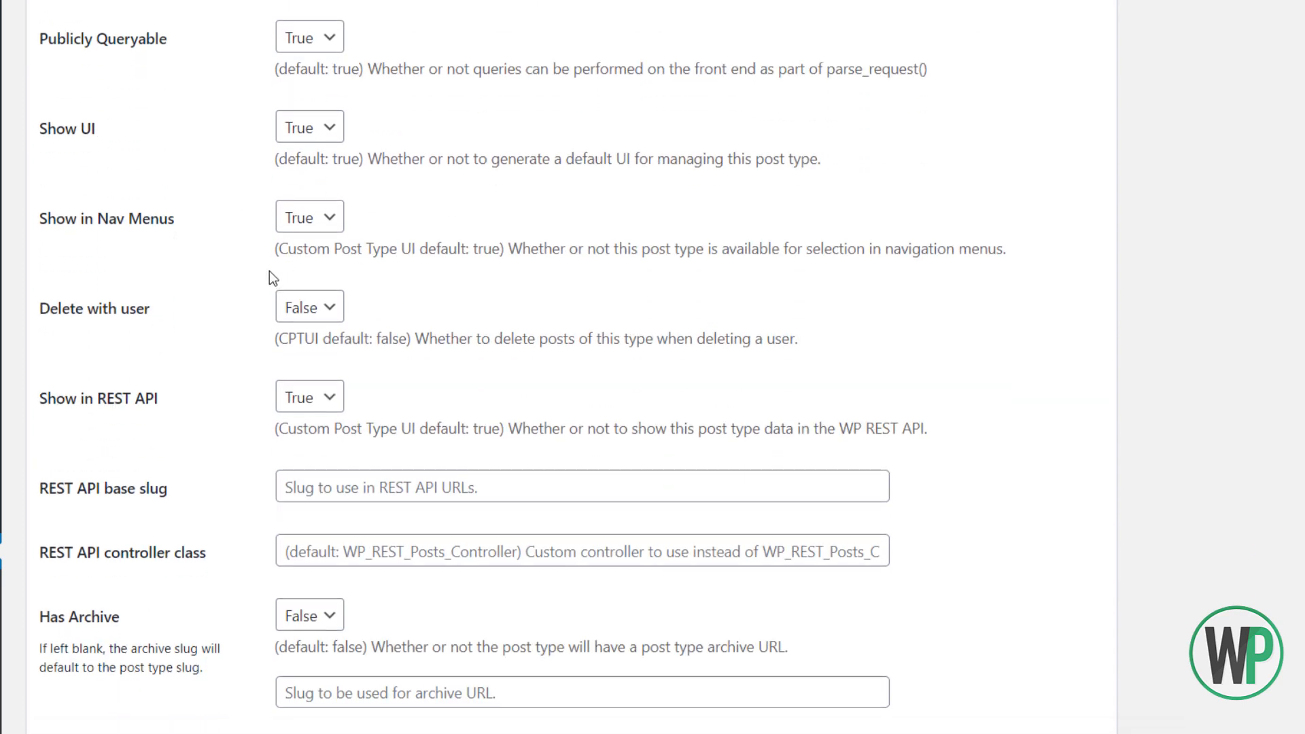
# Set the Jobs post type's menu position to 10
pyautogui.scroll(-20, 271, 258)
pyautogui.click(306, 180)
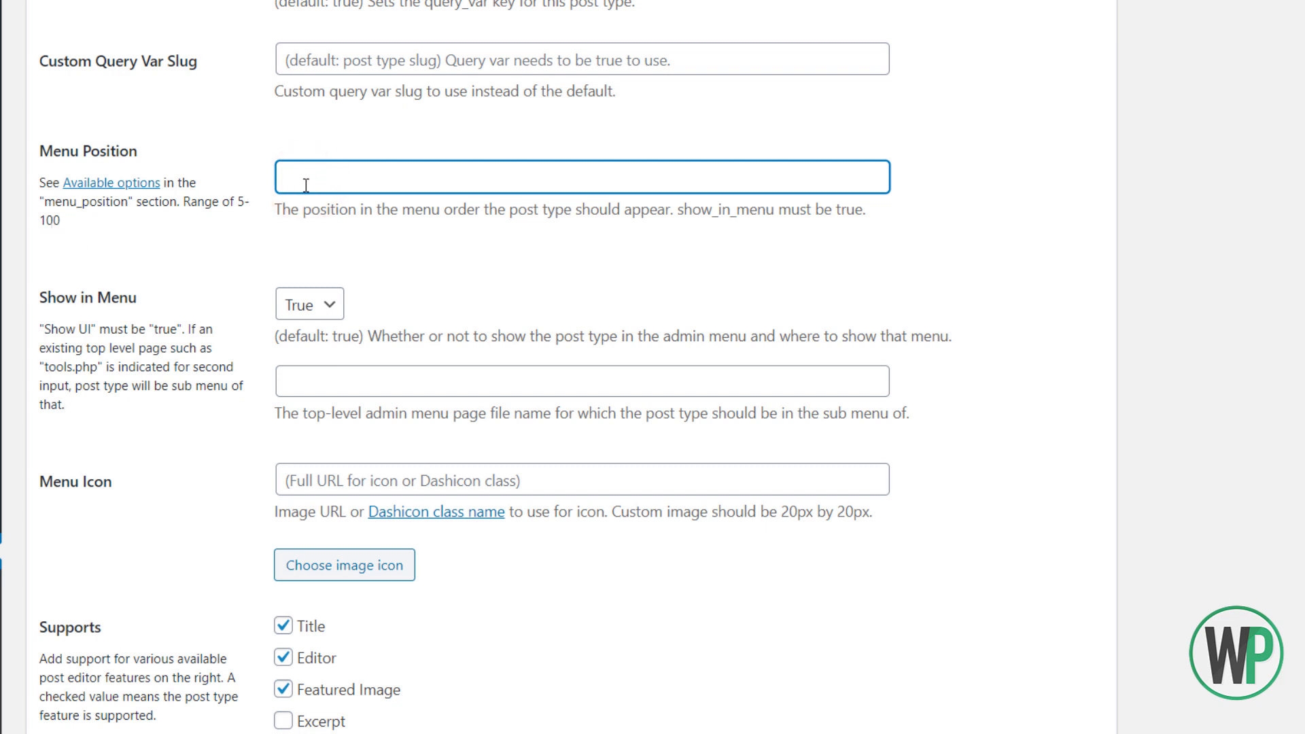
pyautogui.write('10')
# Open the Dashicon class name reference for the menu icon in a new browser tab
pyautogui.scroll(-2, 167, 318)
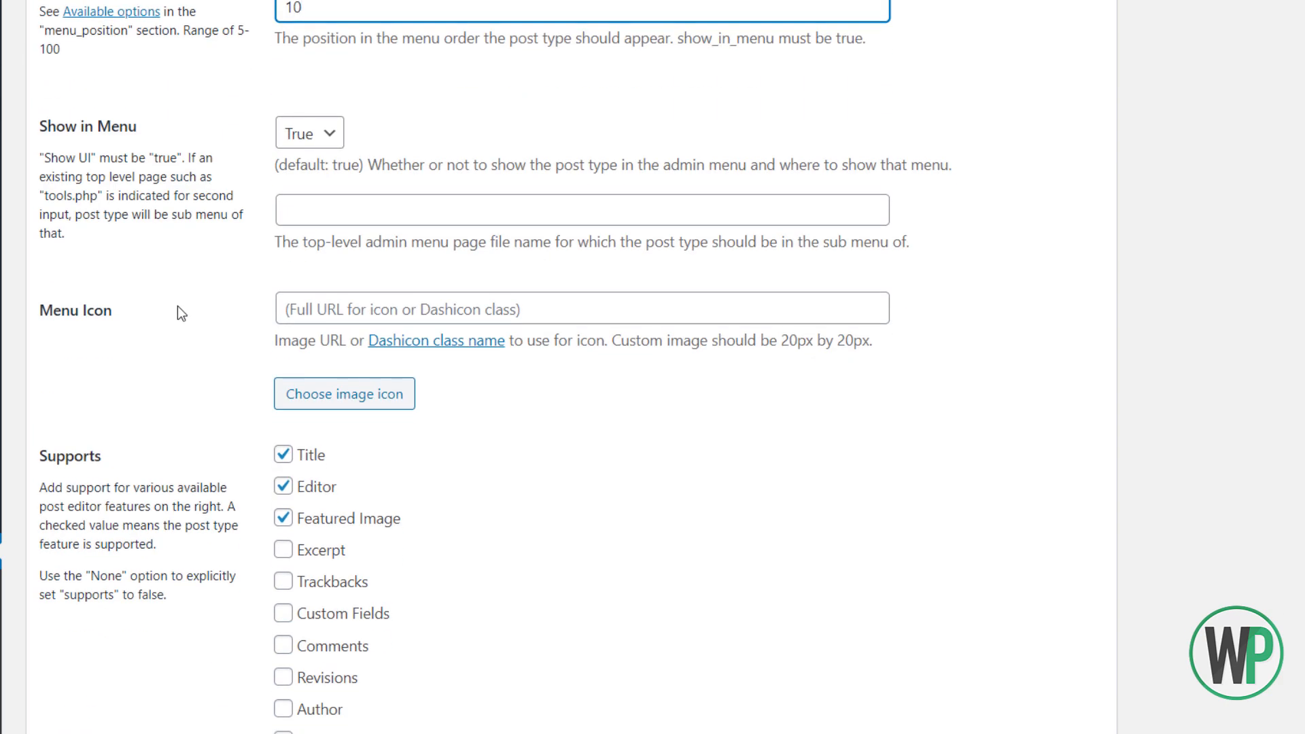
pyautogui.scroll(-1, 177, 306)
pyautogui.click(375, 218)
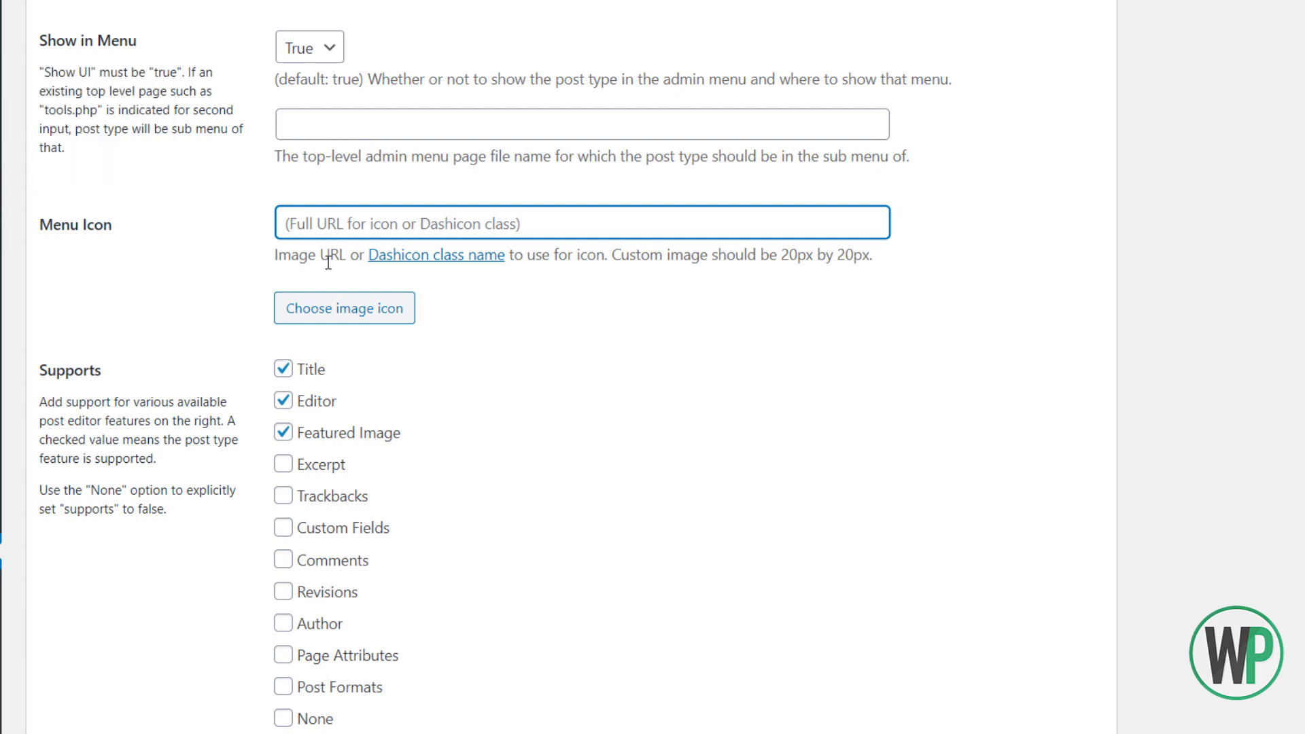
pyautogui.rightClick(386, 261)
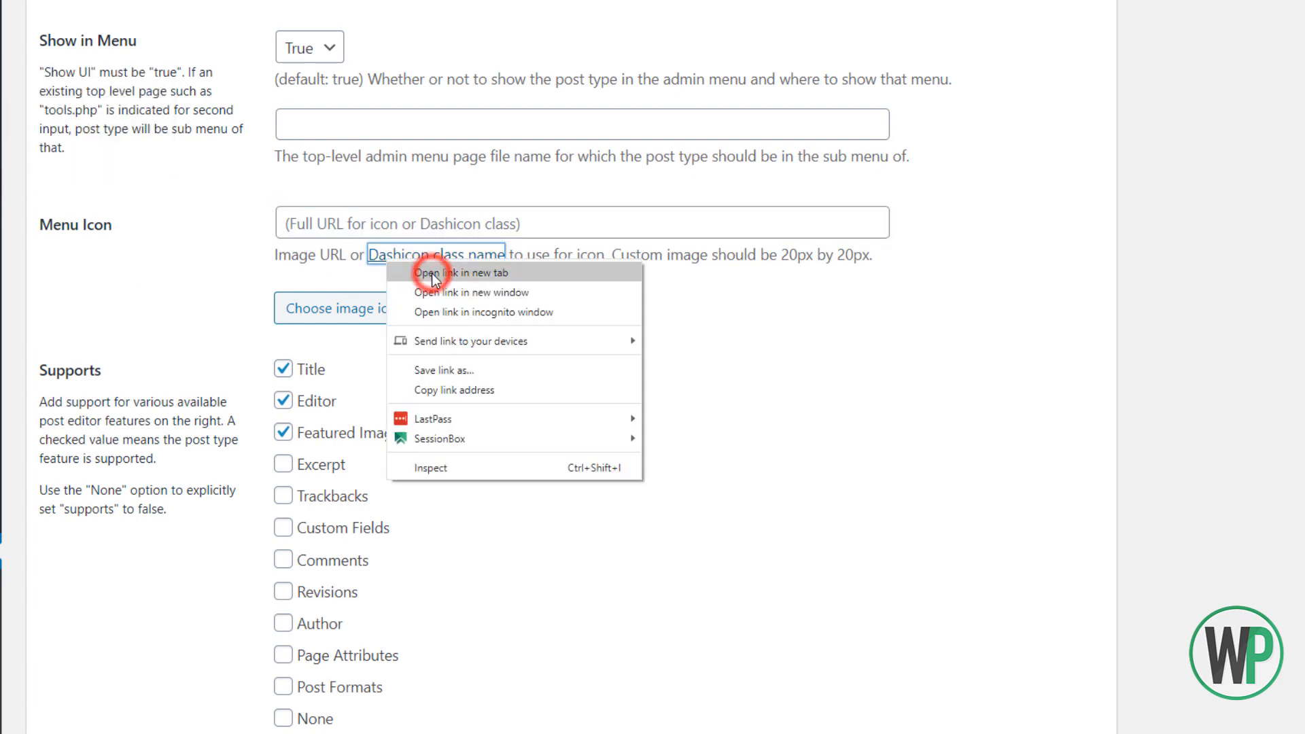
pyautogui.click(431, 275)
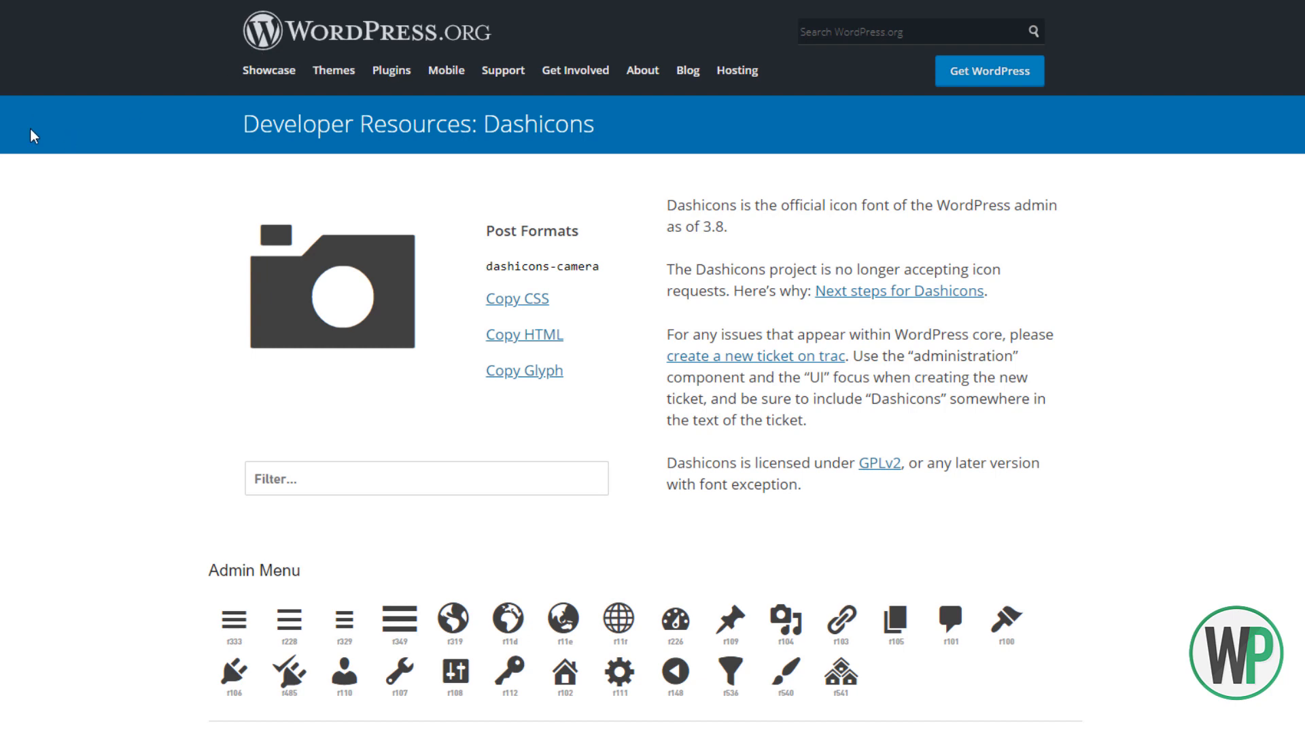
# Browse the Dashicons library and select the portfolio folder icon in the Misc group
pyautogui.scroll(-5, 652, 367)
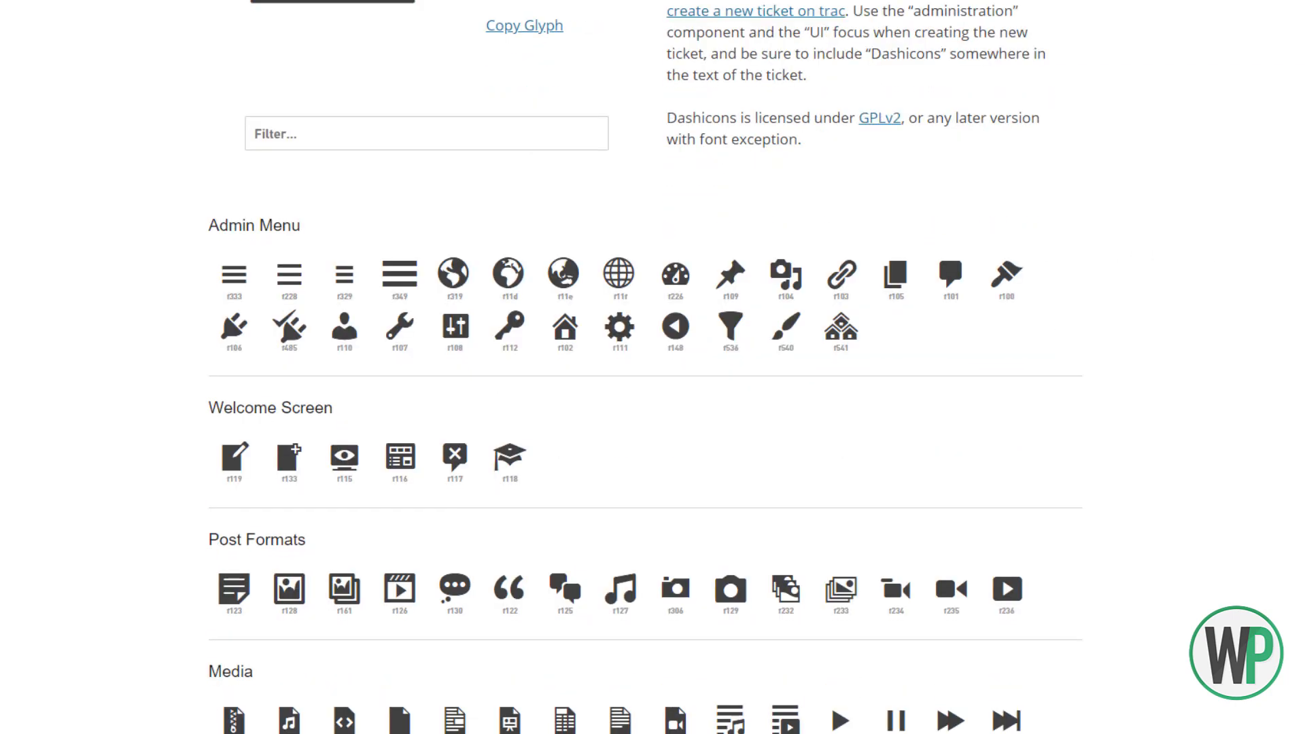
pyautogui.scroll(-2, 653, 367)
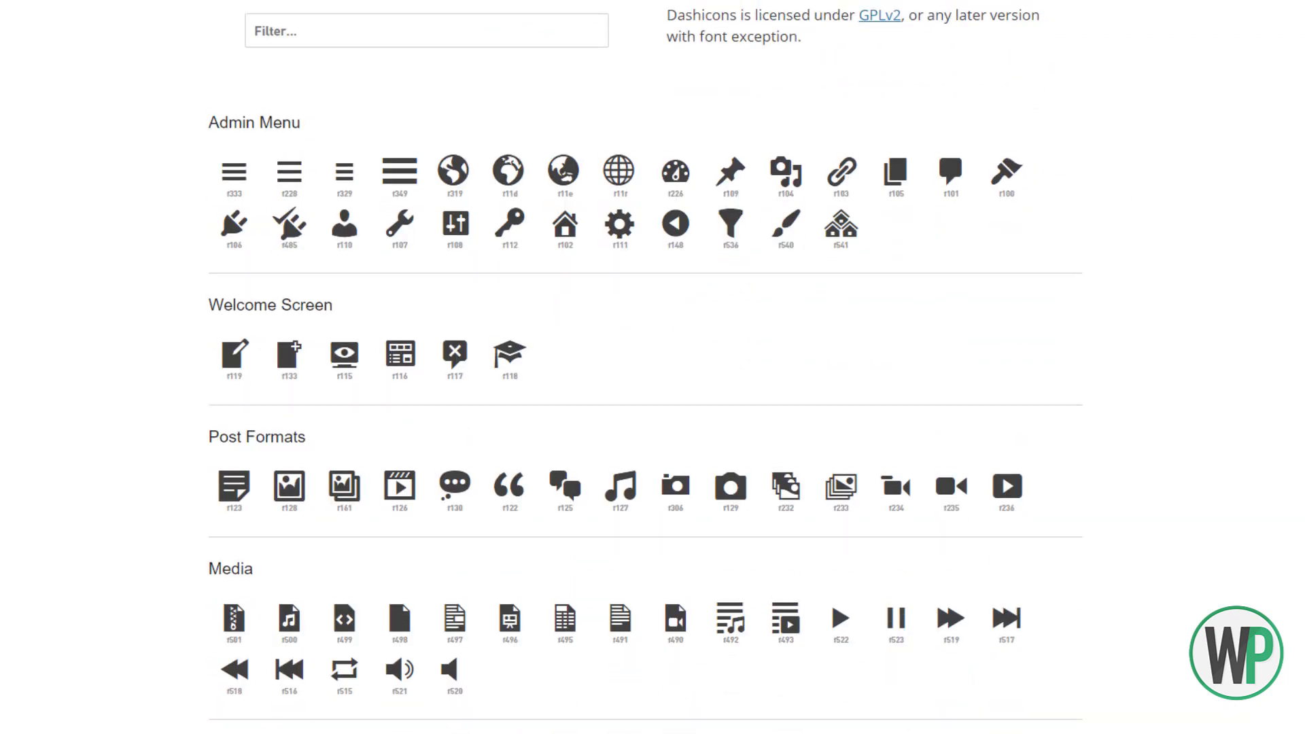
pyautogui.scroll(-3, 652, 367)
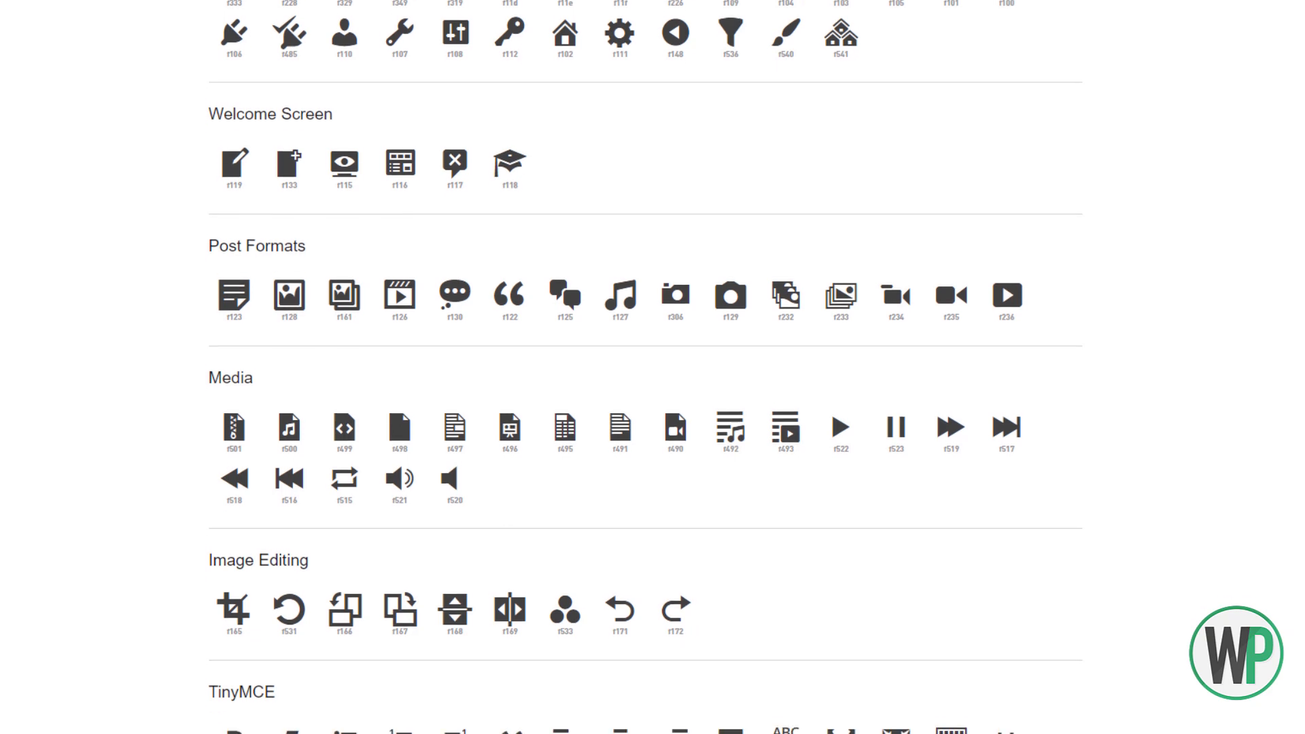
pyautogui.scroll(3, 652, 367)
pyautogui.scroll(-2, 652, 367)
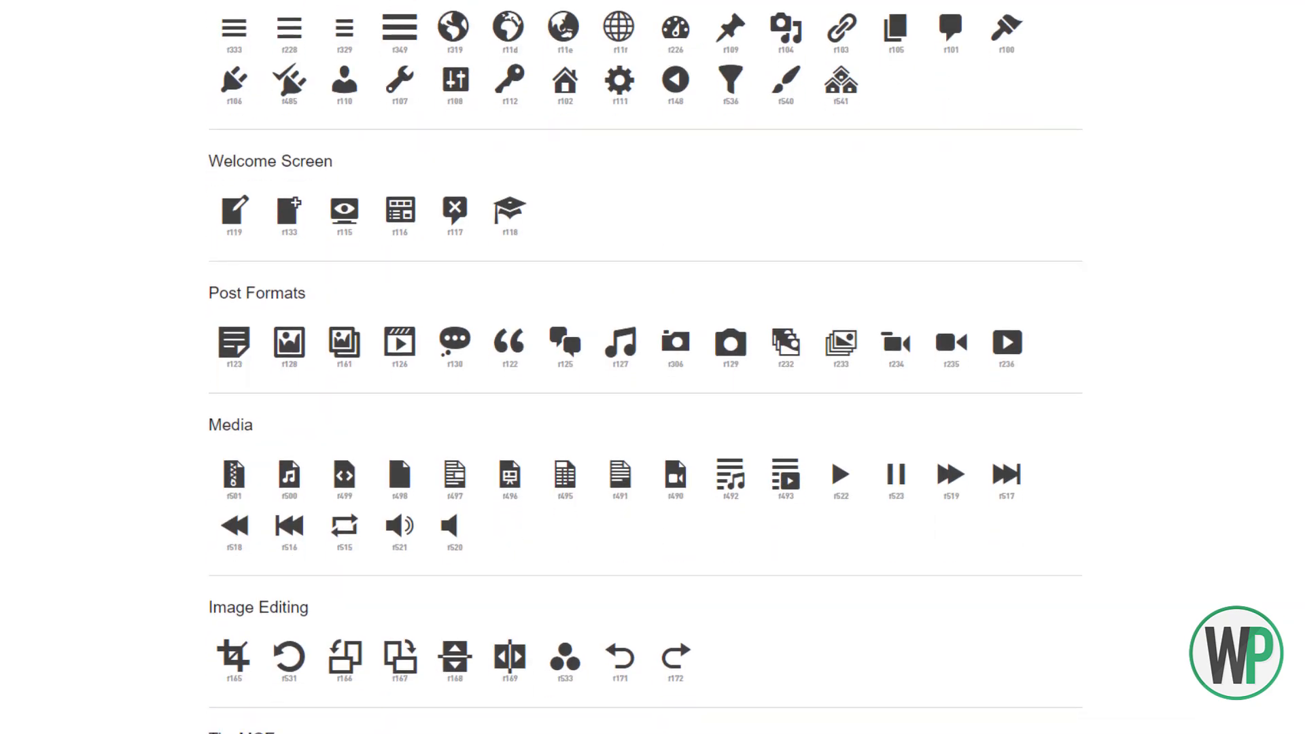
pyautogui.scroll(1, 652, 368)
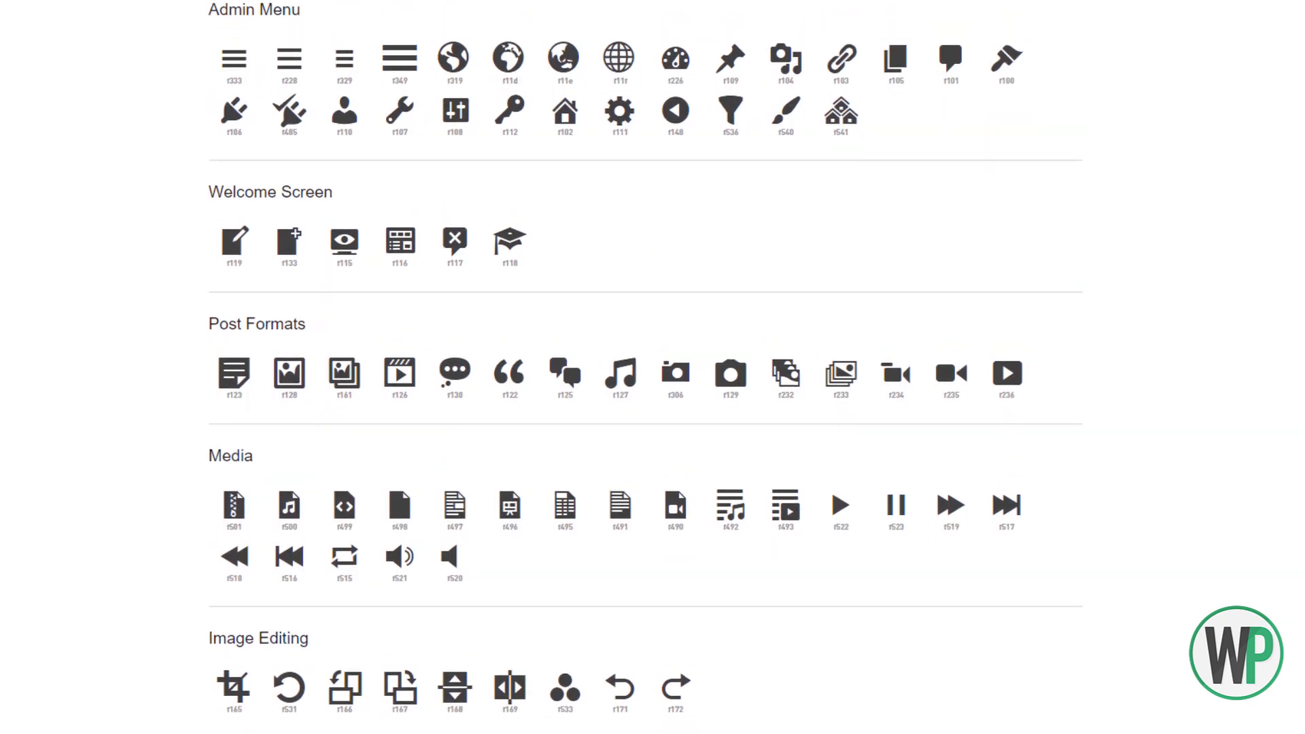
pyautogui.scroll(-6, 653, 367)
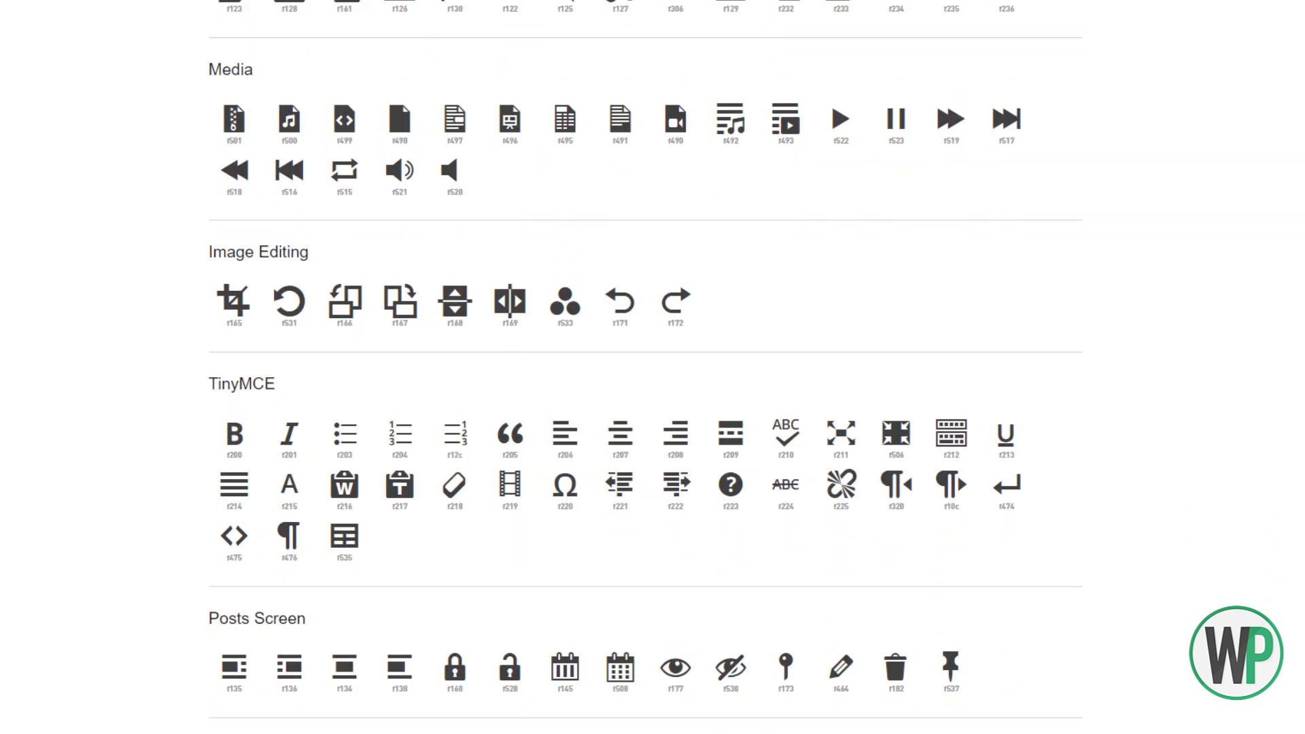
pyautogui.scroll(-4, 394, 606)
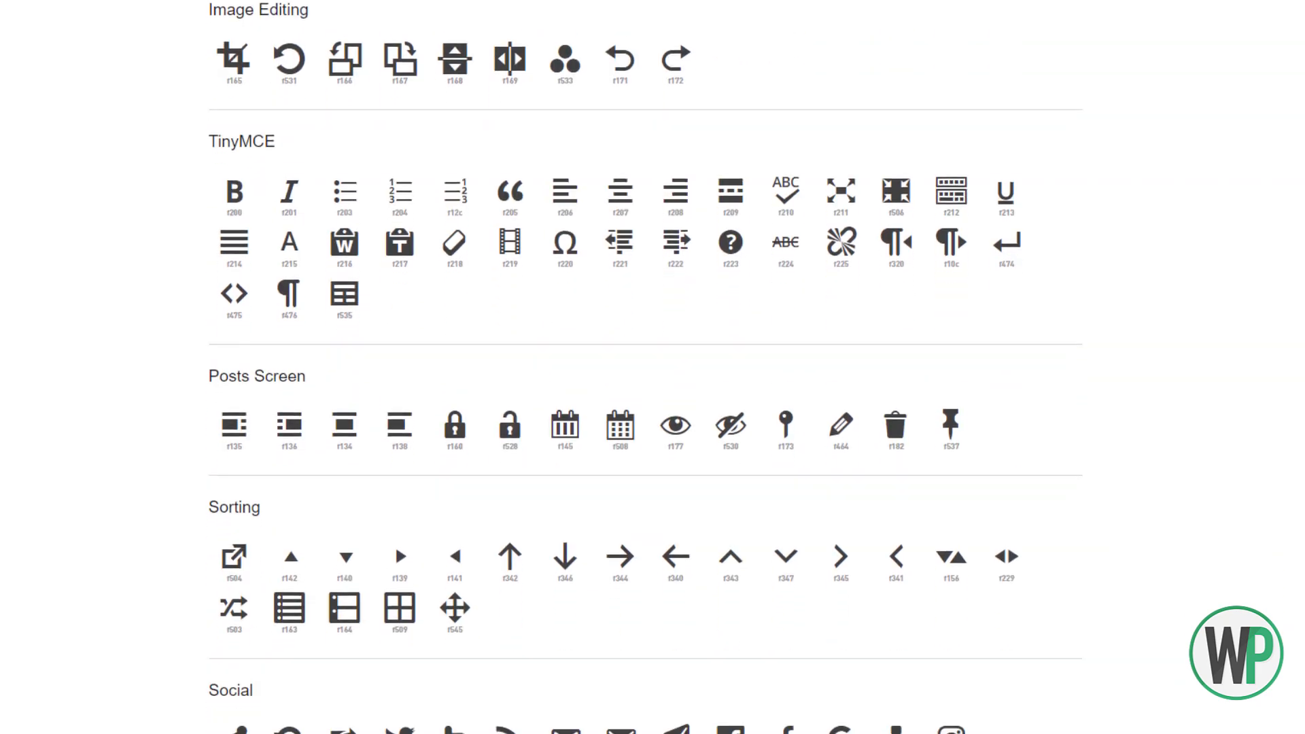
pyautogui.scroll(-6, 652, 367)
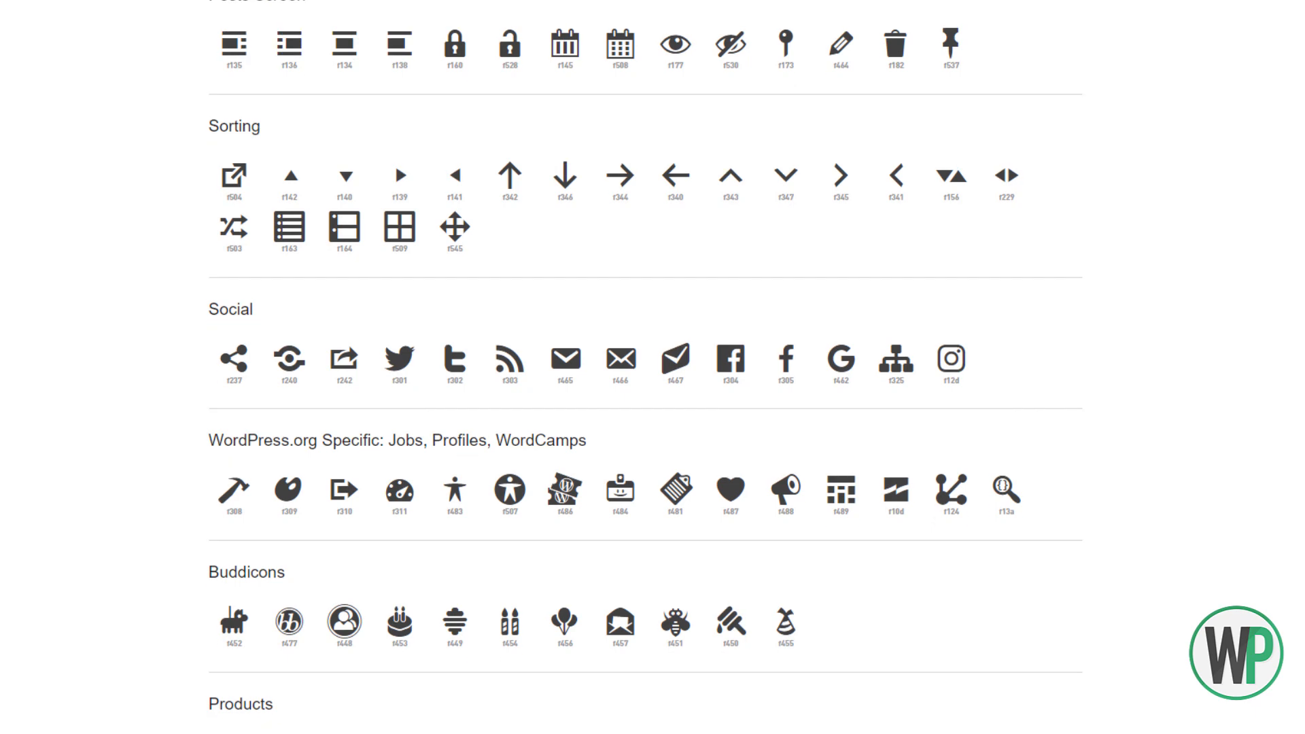
pyautogui.scroll(-1, 652, 367)
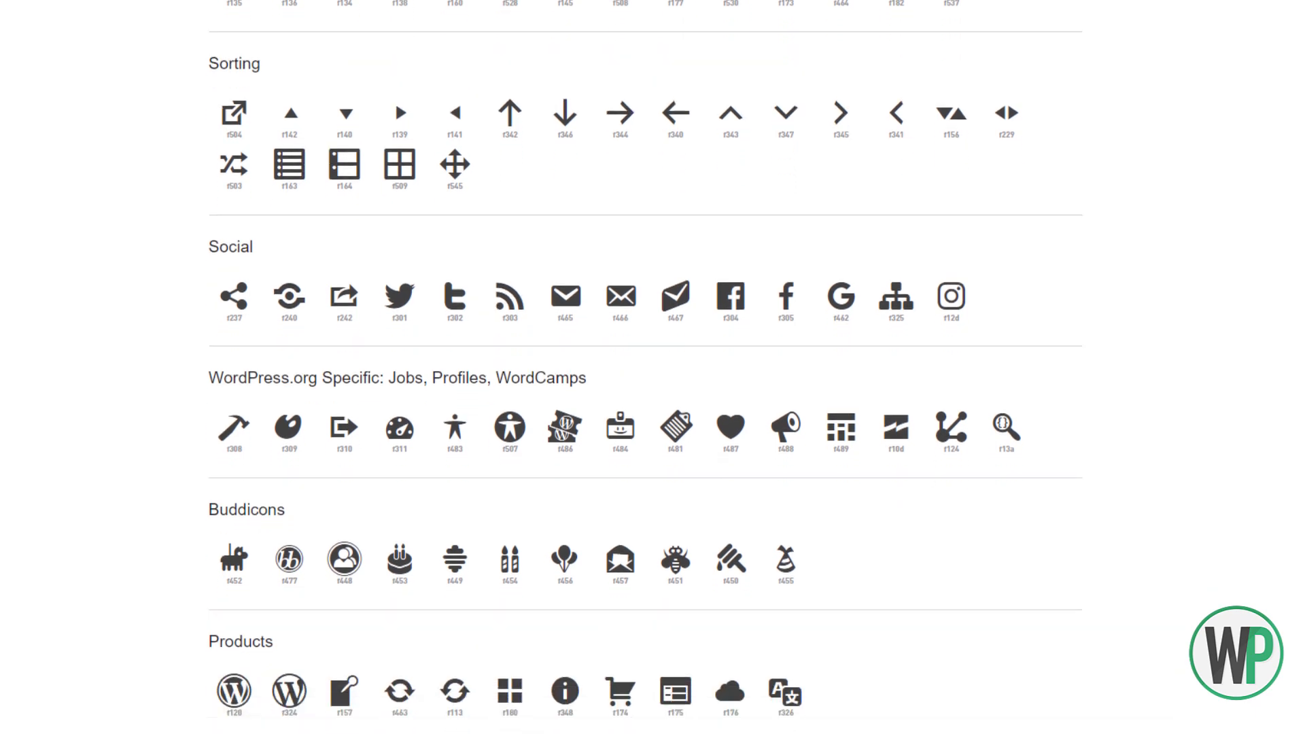
pyautogui.scroll(-10, 1069, 414)
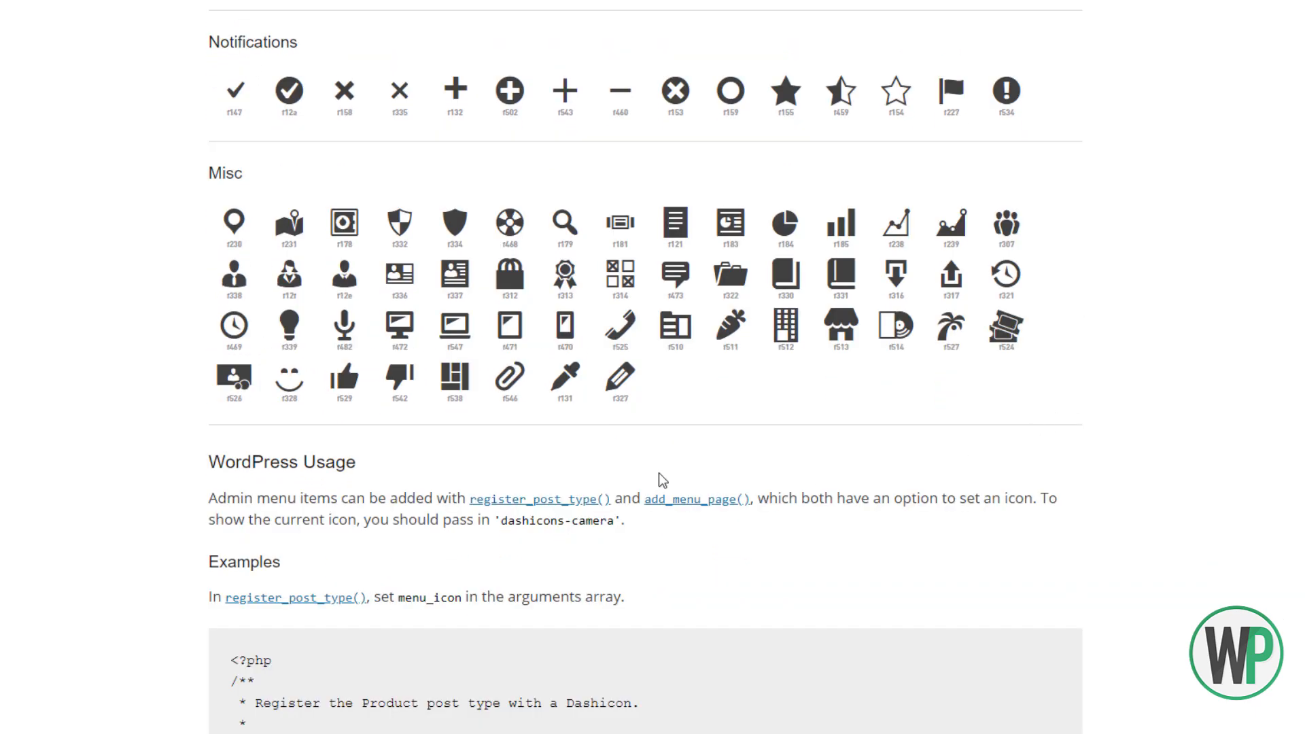
pyautogui.click(732, 276)
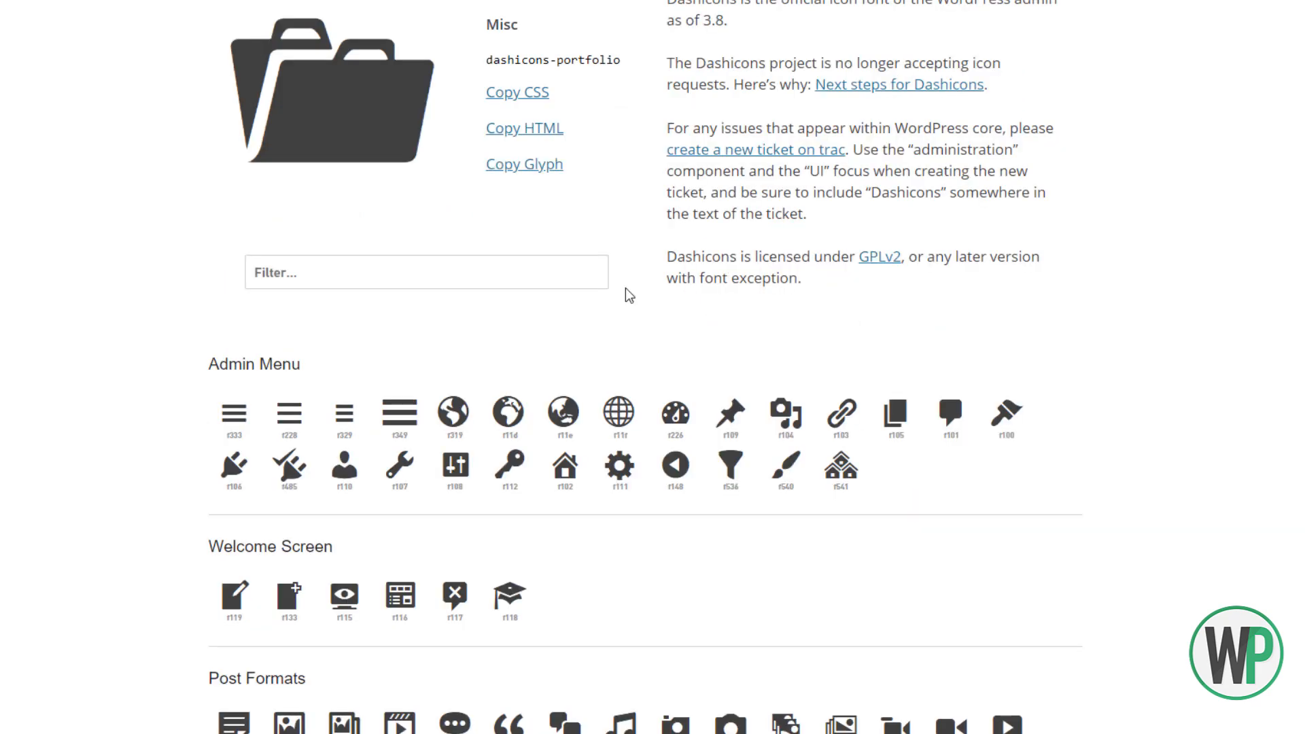
# Copy the selected icon's class name "dashicons-portfolio" from the Dashicons page
pyautogui.scroll(3, 414, 163)
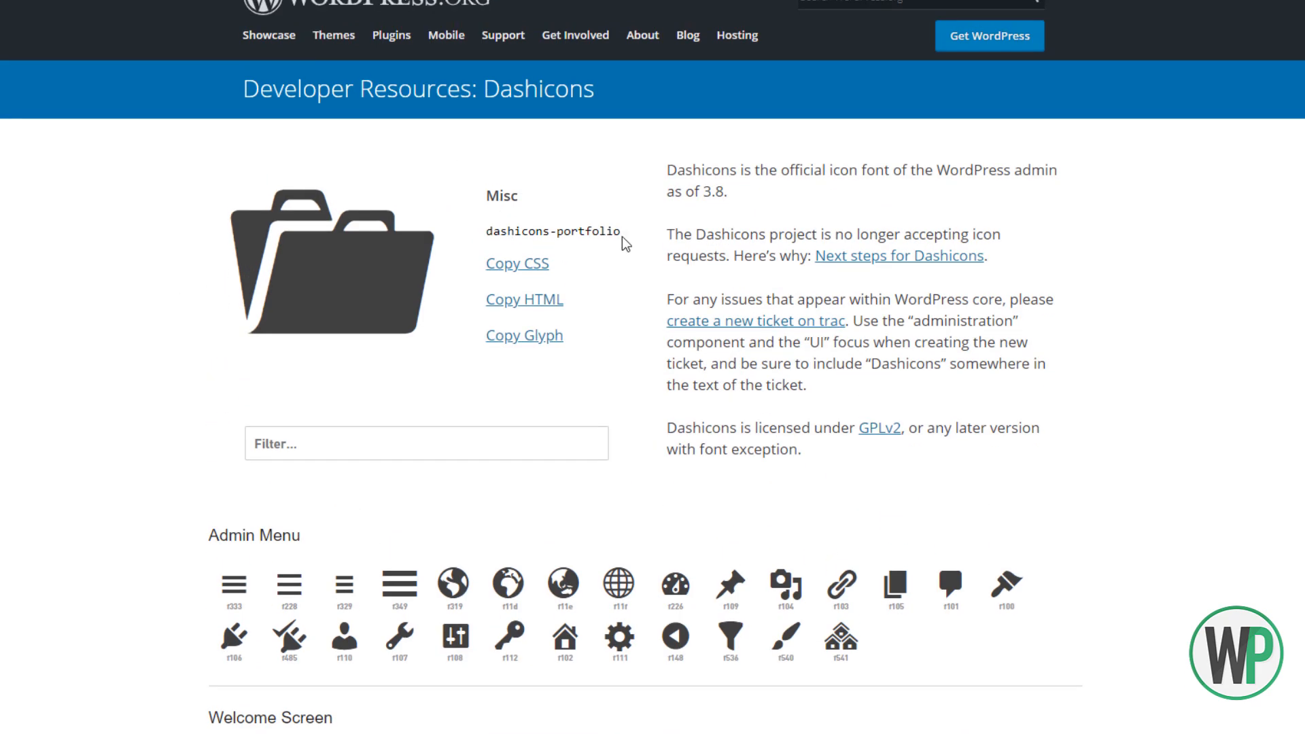
pyautogui.moveTo(484, 194); pyautogui.dragTo(592, 230)
pyautogui.click(556, 229)
pyautogui.moveTo(493, 231); pyautogui.dragTo(619, 228)
pyautogui.rightClick(499, 232)
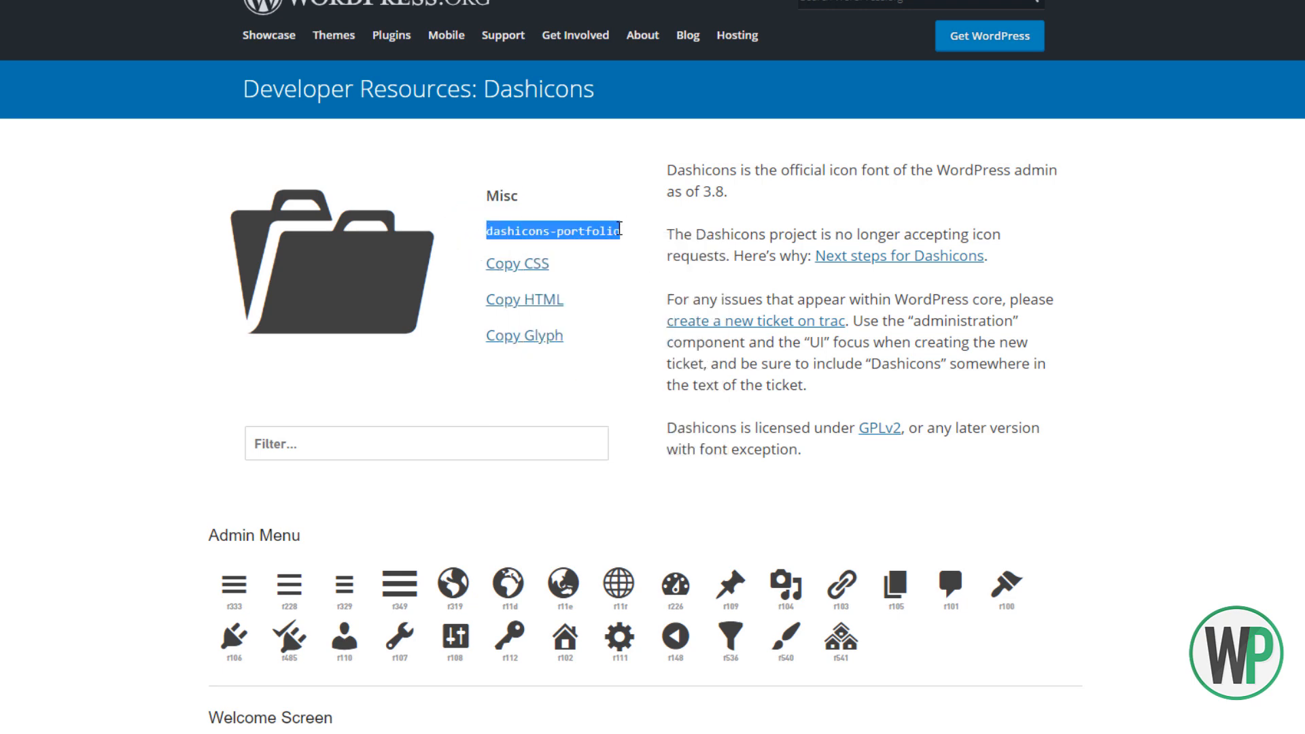
pyautogui.rightClick(607, 230)
pyautogui.click(629, 243)
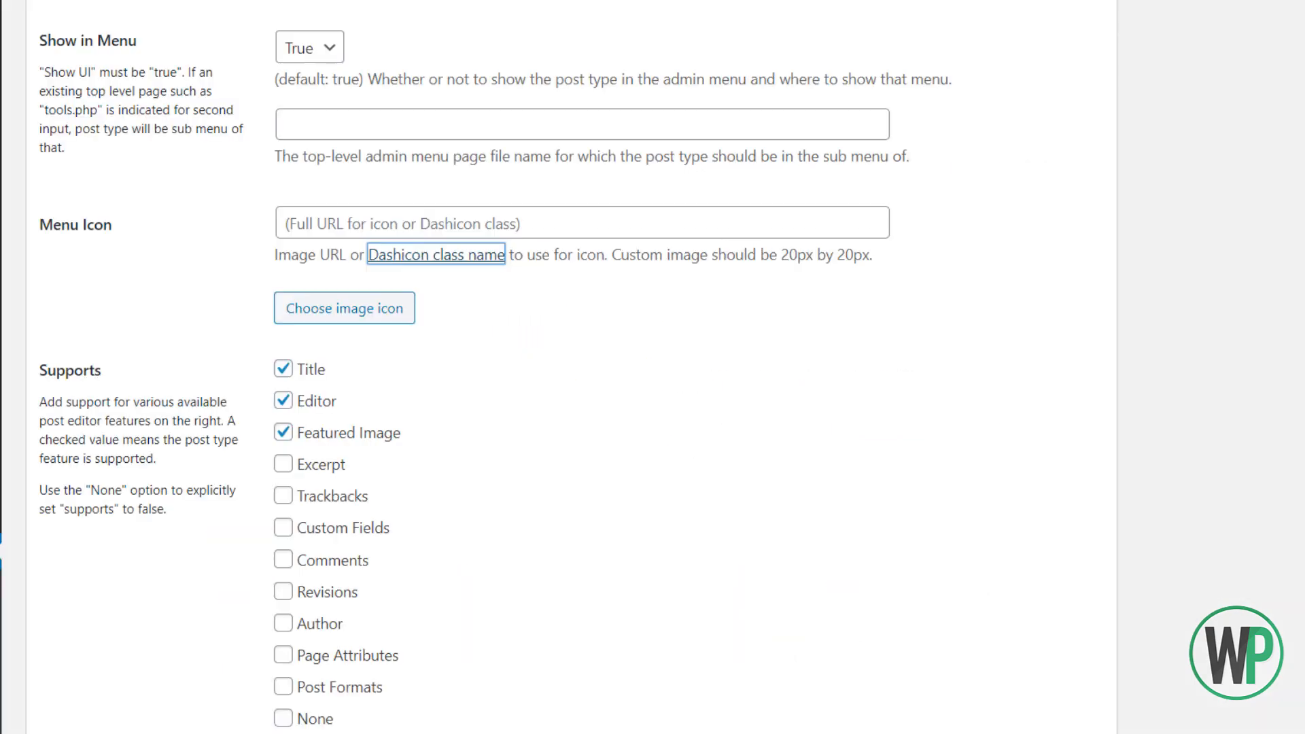
# Return to the post type form and set the menu icon to the copied "dashicons-portfolio" class
pyautogui.hotkey('ctrl', 'Tab')
pyautogui.click(378, 219)
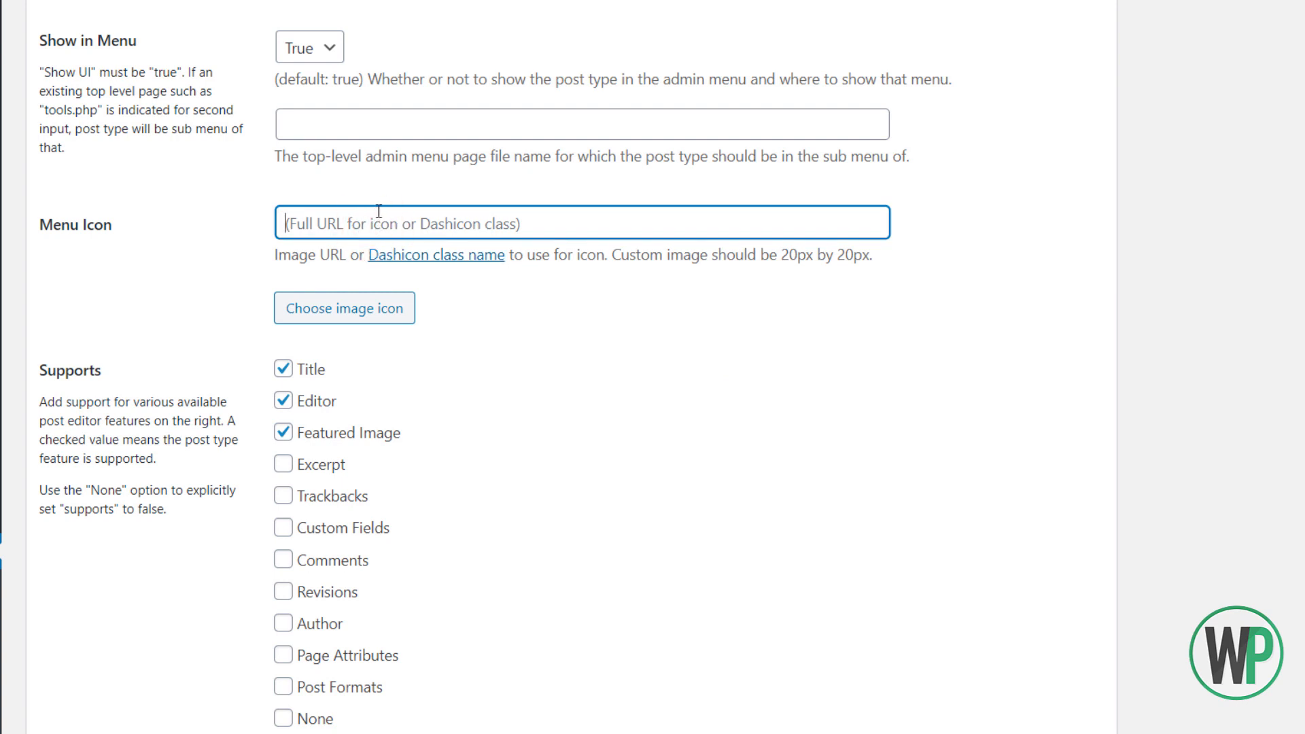
pyautogui.hotkey('ctrl', 'v')
pyautogui.click(480, 218)
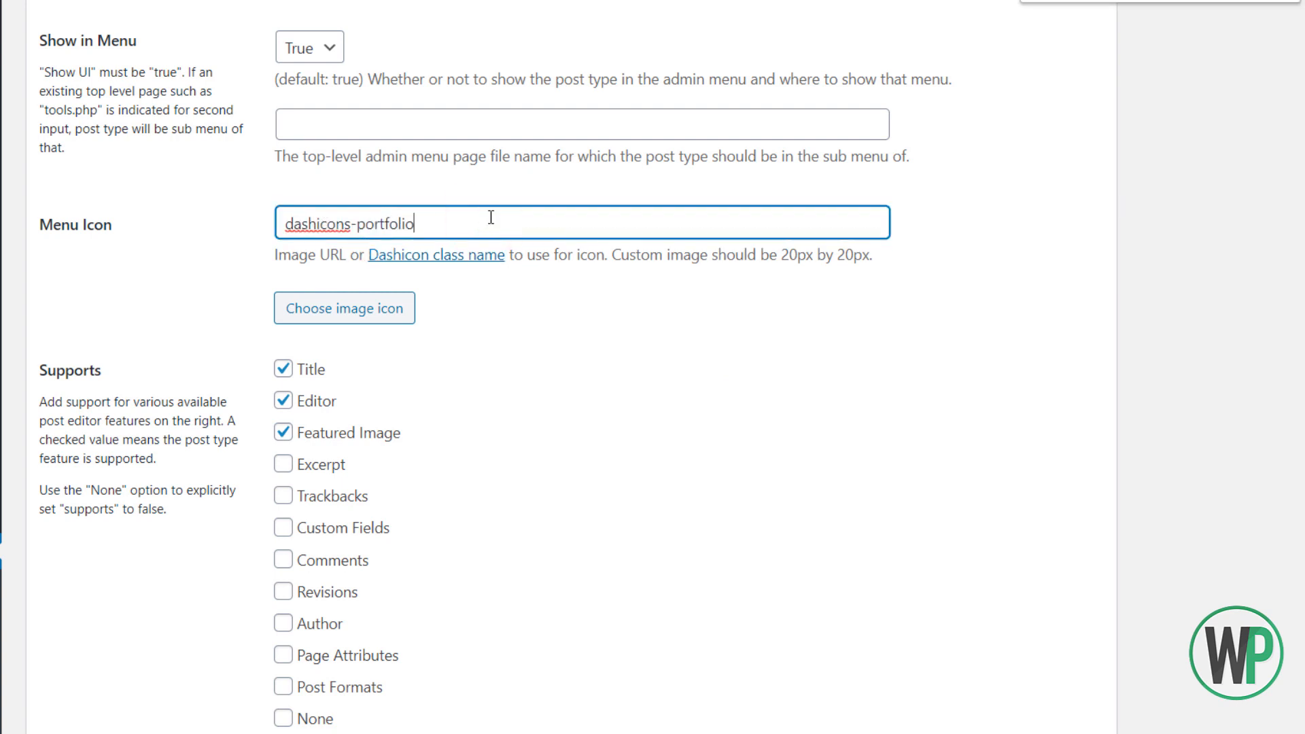
pyautogui.click(1258, 185)
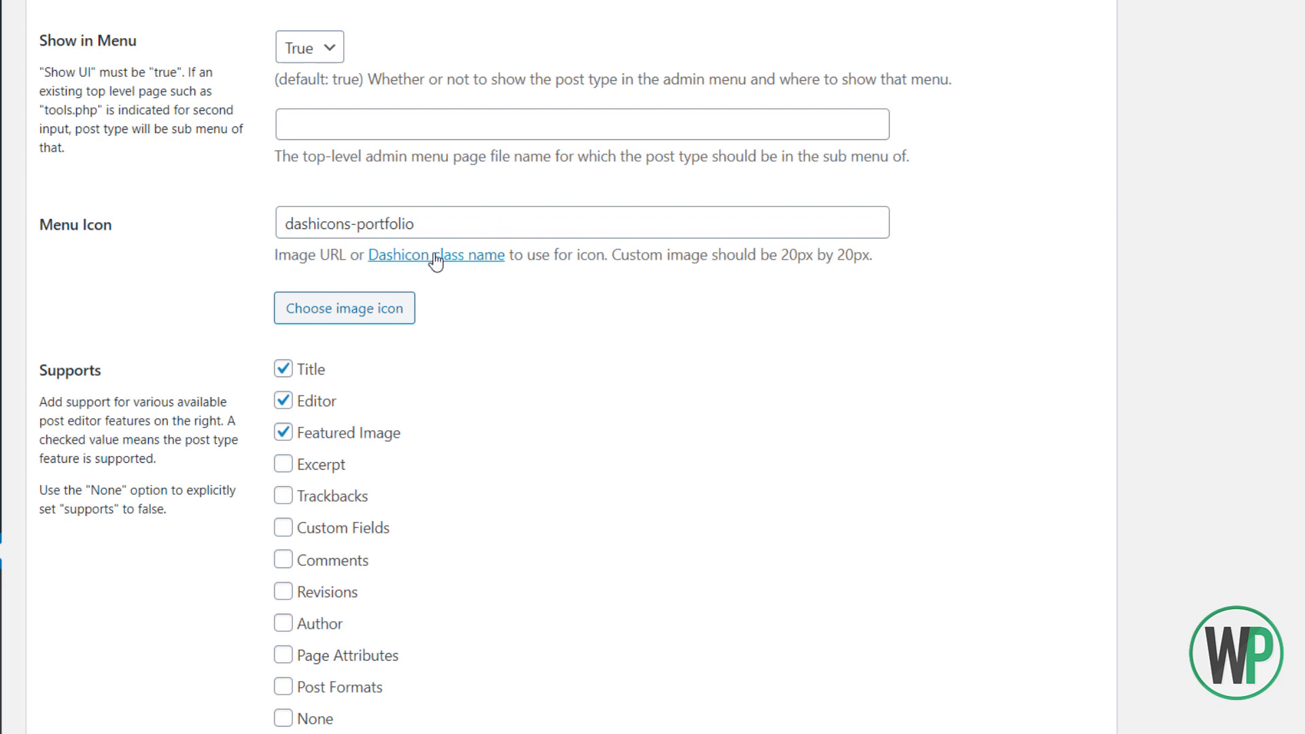
pyautogui.click(519, 221)
pyautogui.moveTo(520, 222); pyautogui.dragTo(259, 234)
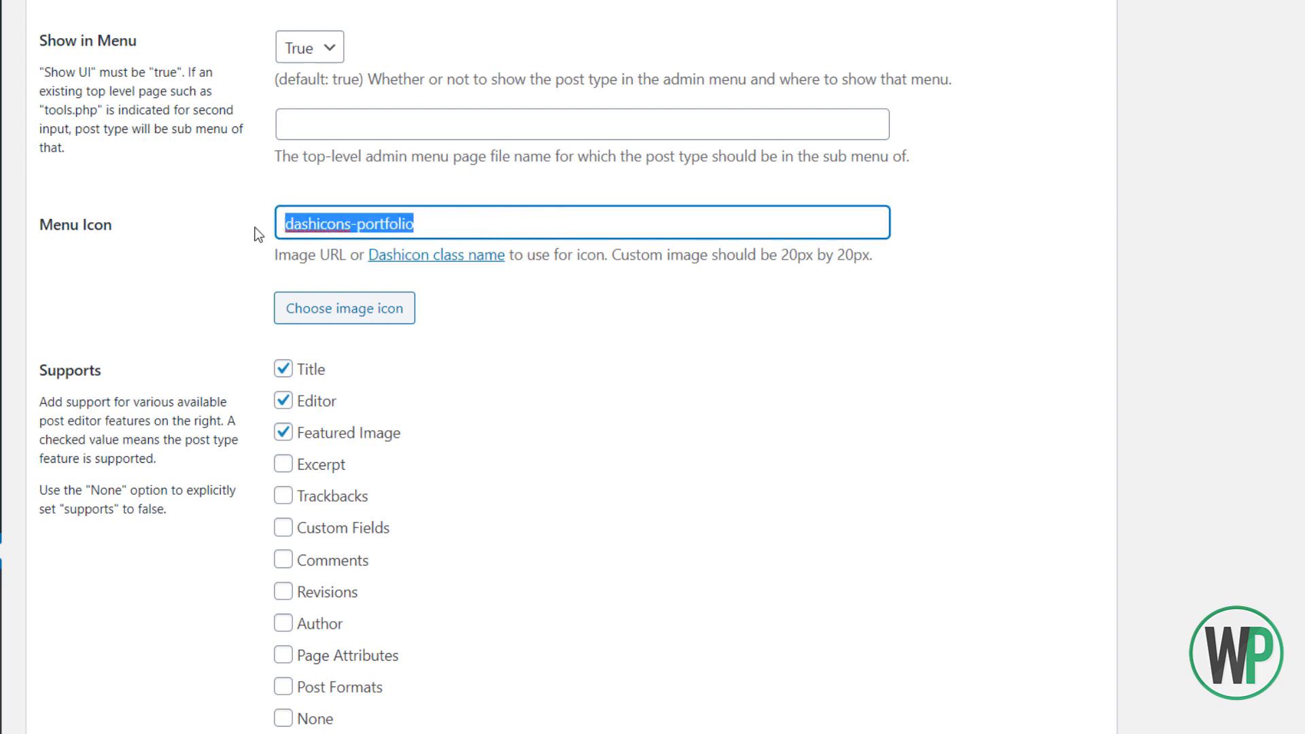
# Add the Jobs post type with Title, Editor and Featured Image support and no taxonomies
pyautogui.scroll(-3, 210, 297)
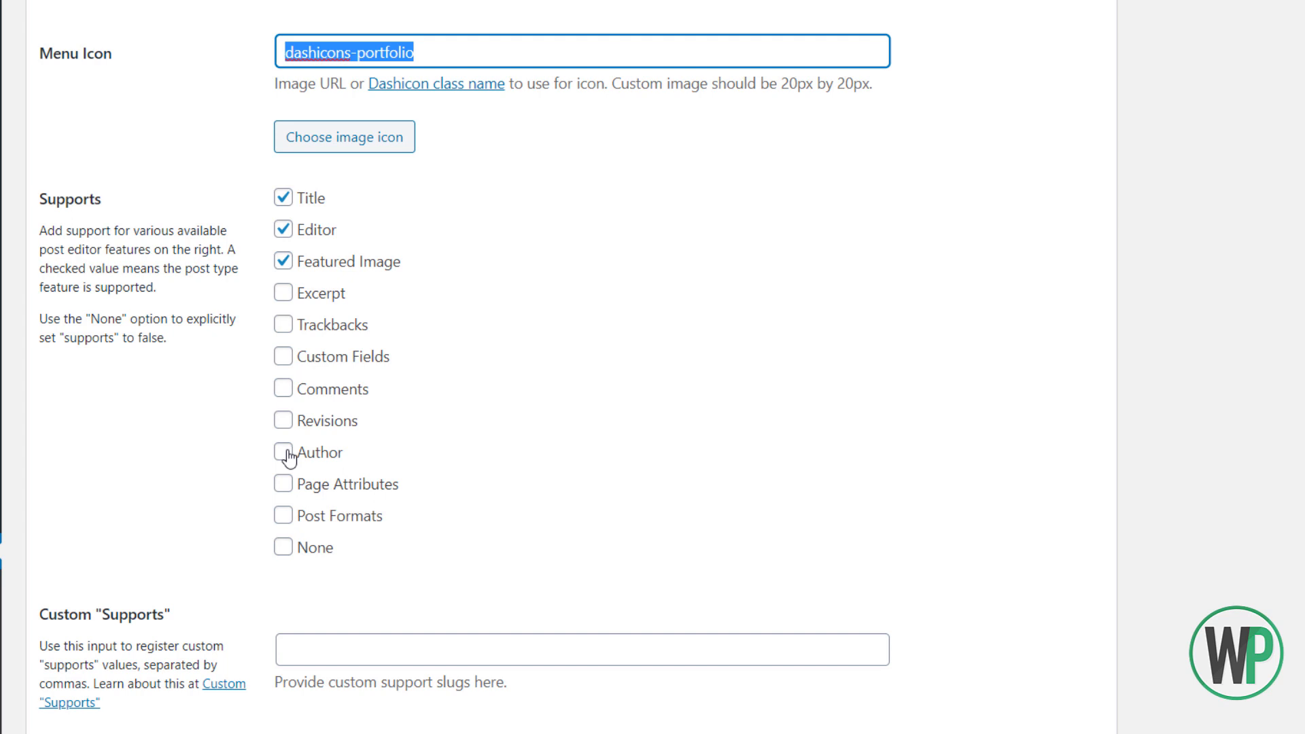
pyautogui.scroll(-1, 282, 449)
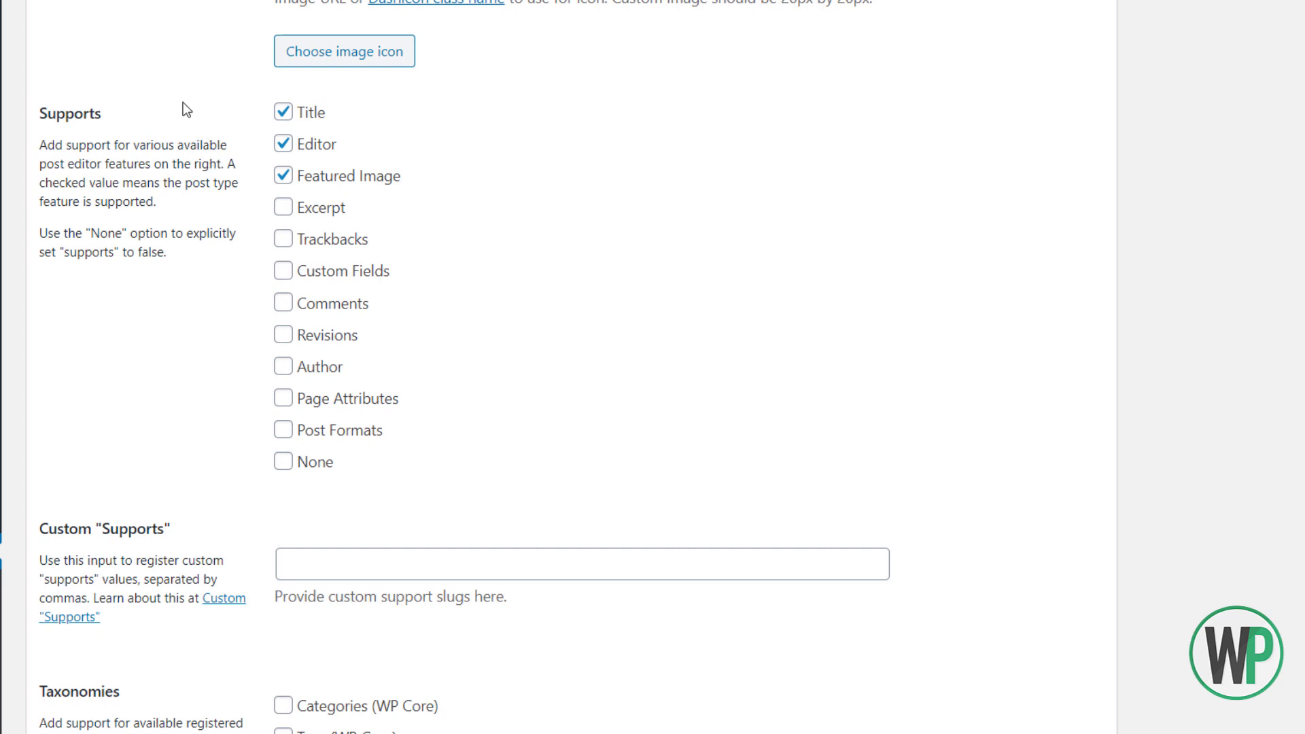
pyautogui.scroll(-1, 213, 338)
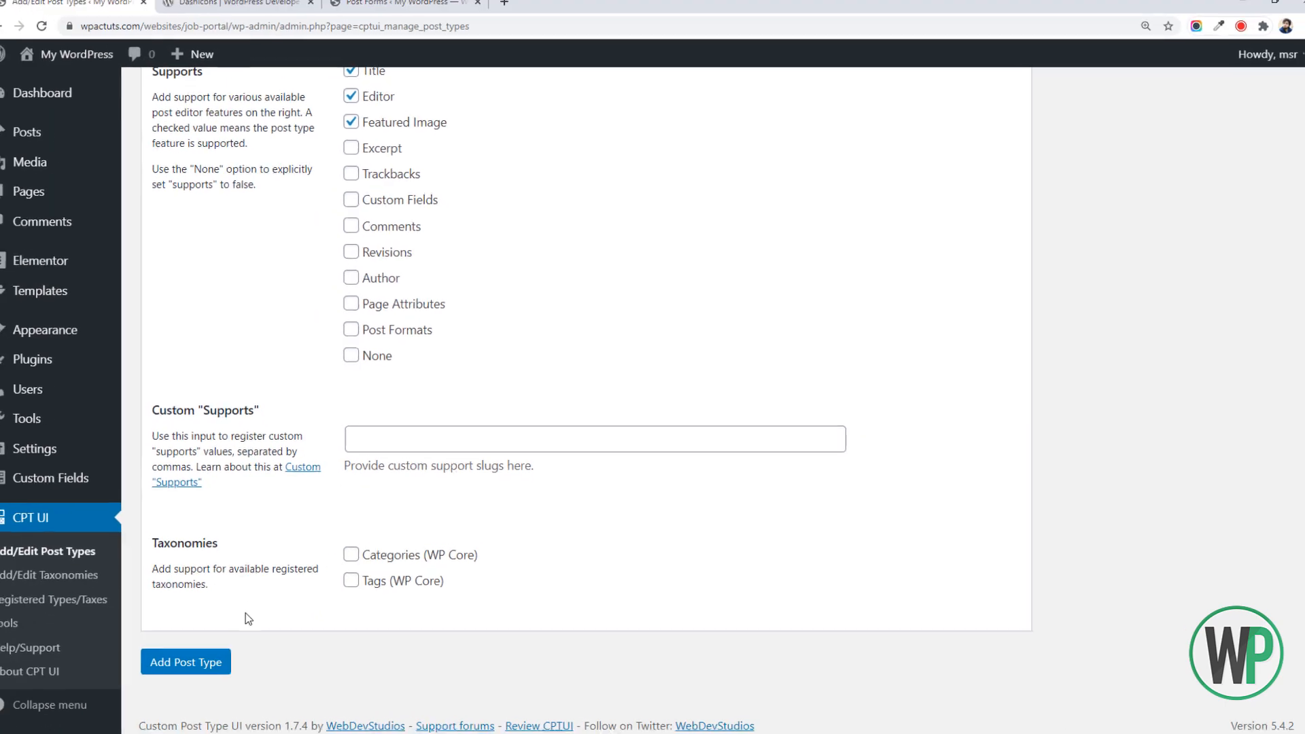
pyautogui.click(230, 658)
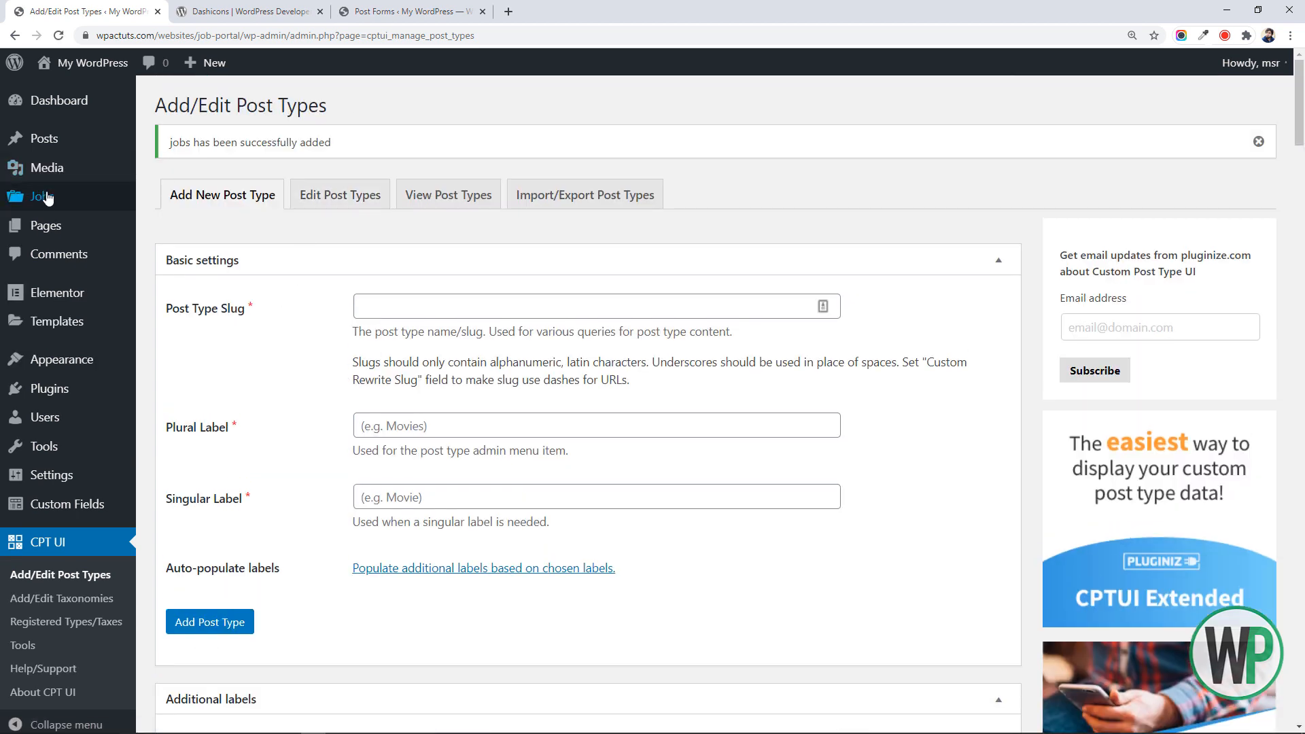
pyautogui.moveTo(51, 202)
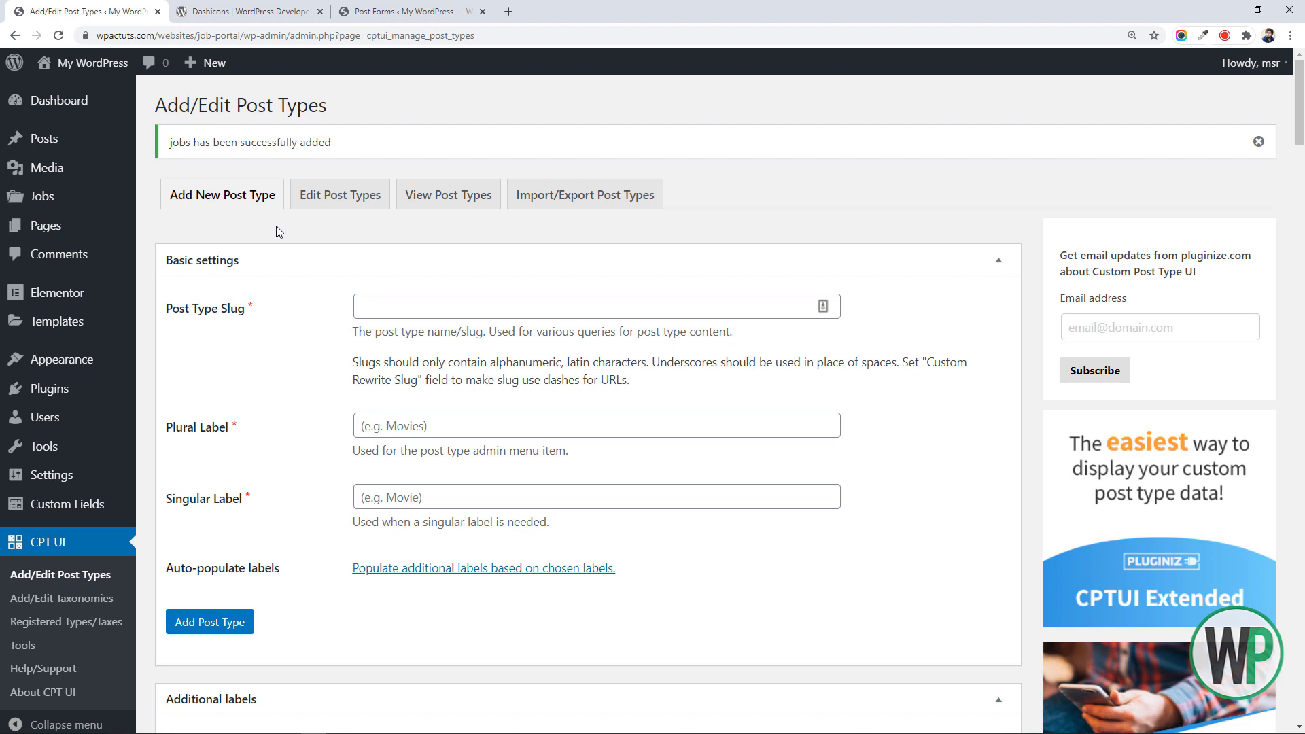
pyautogui.click(294, 231)
pyautogui.scroll(-1, 251, 316)
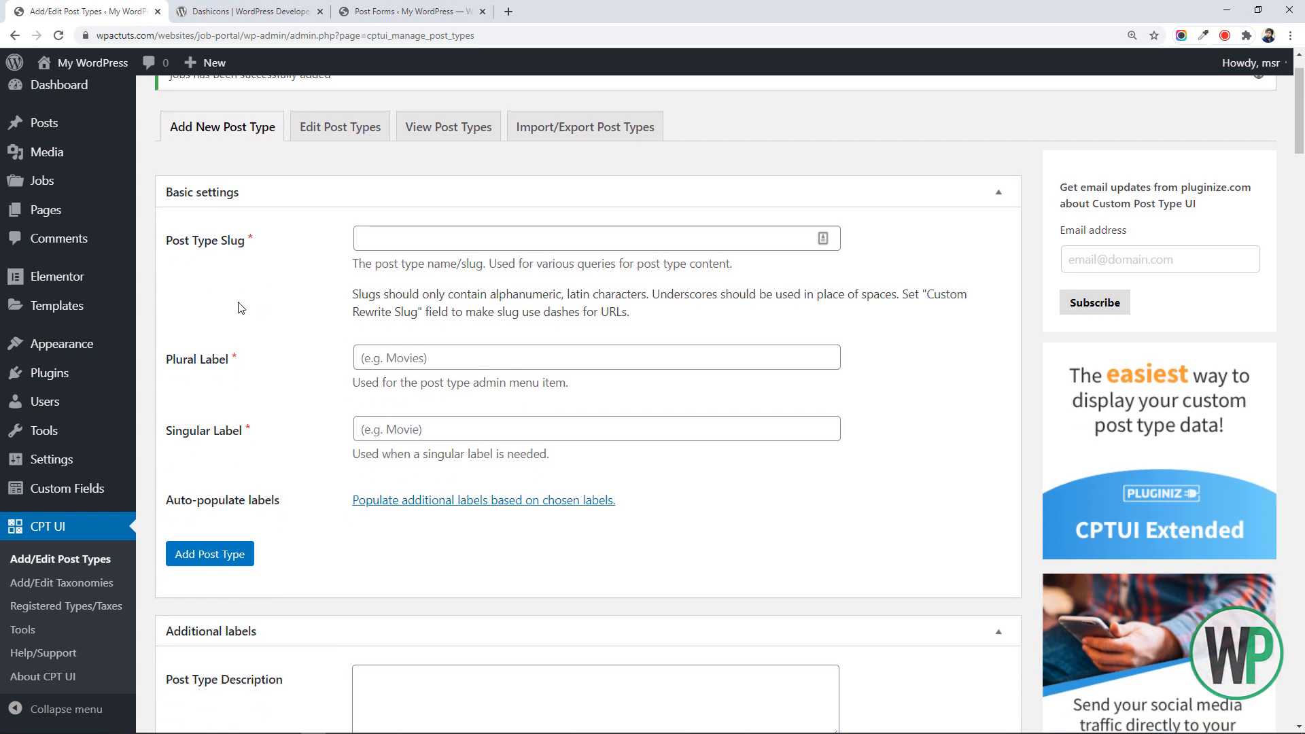
pyautogui.scroll(-3, 239, 306)
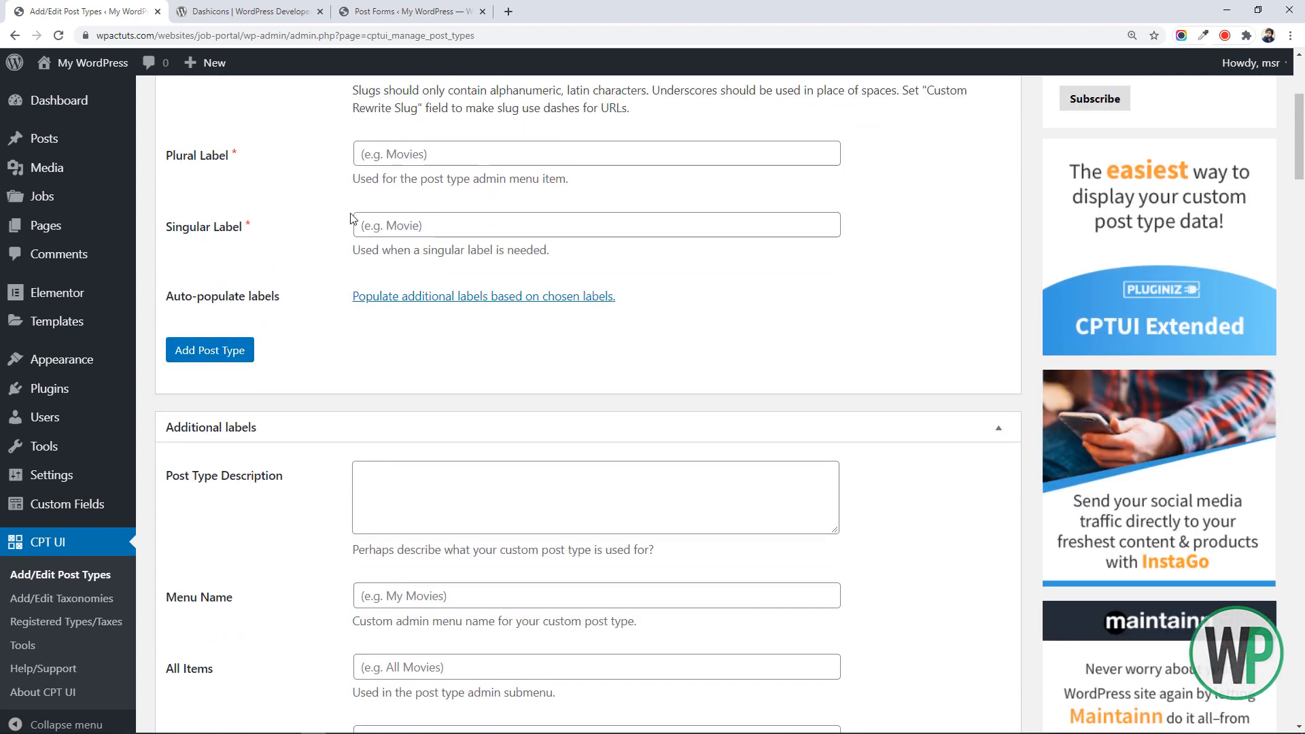
pyautogui.scroll(-1, 277, 416)
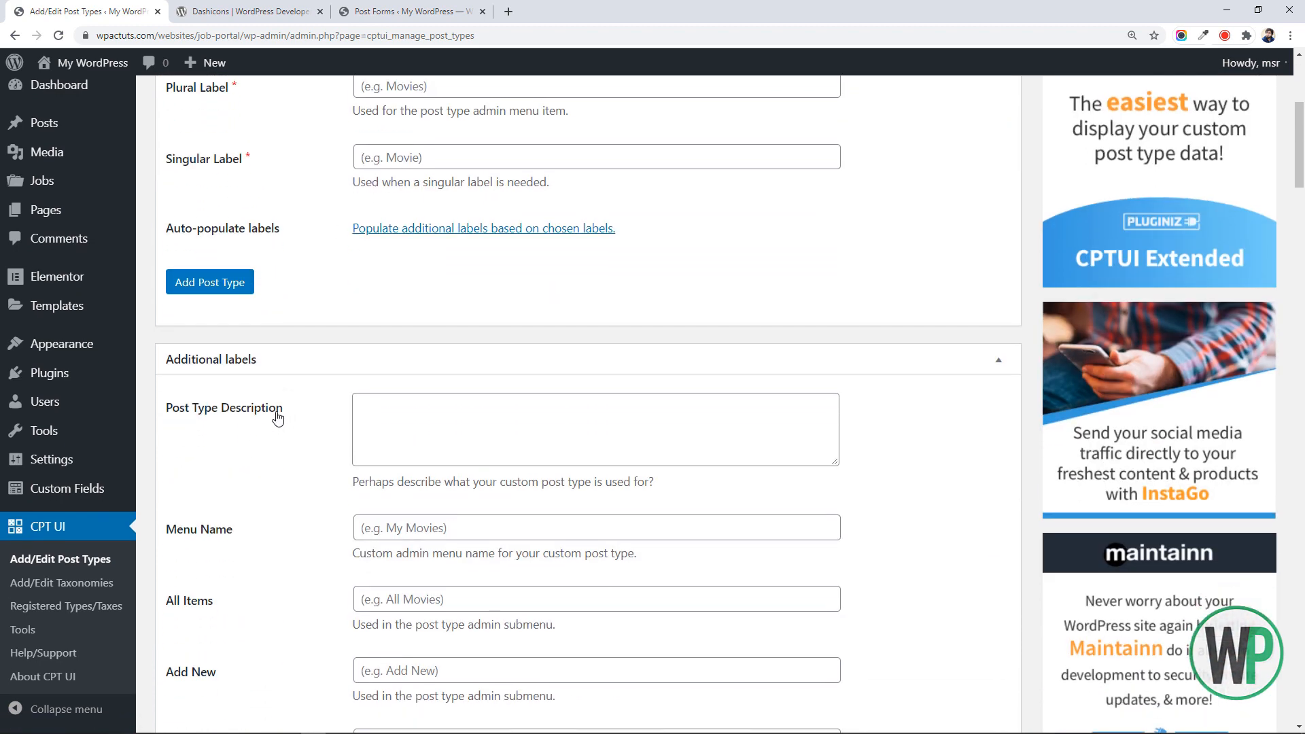
# Open the taxonomy form in CPT UI and enter "job_category" as the taxonomy slug
pyautogui.click(75, 595)
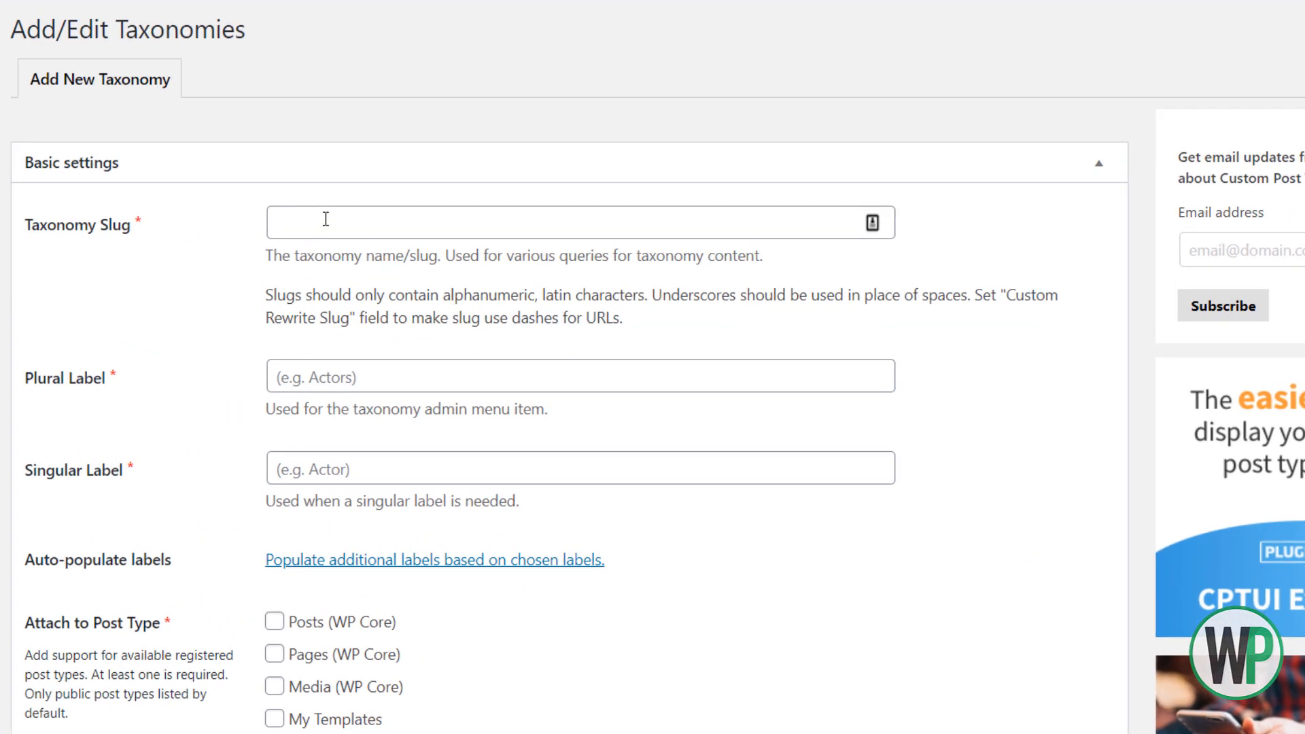
pyautogui.click(326, 219)
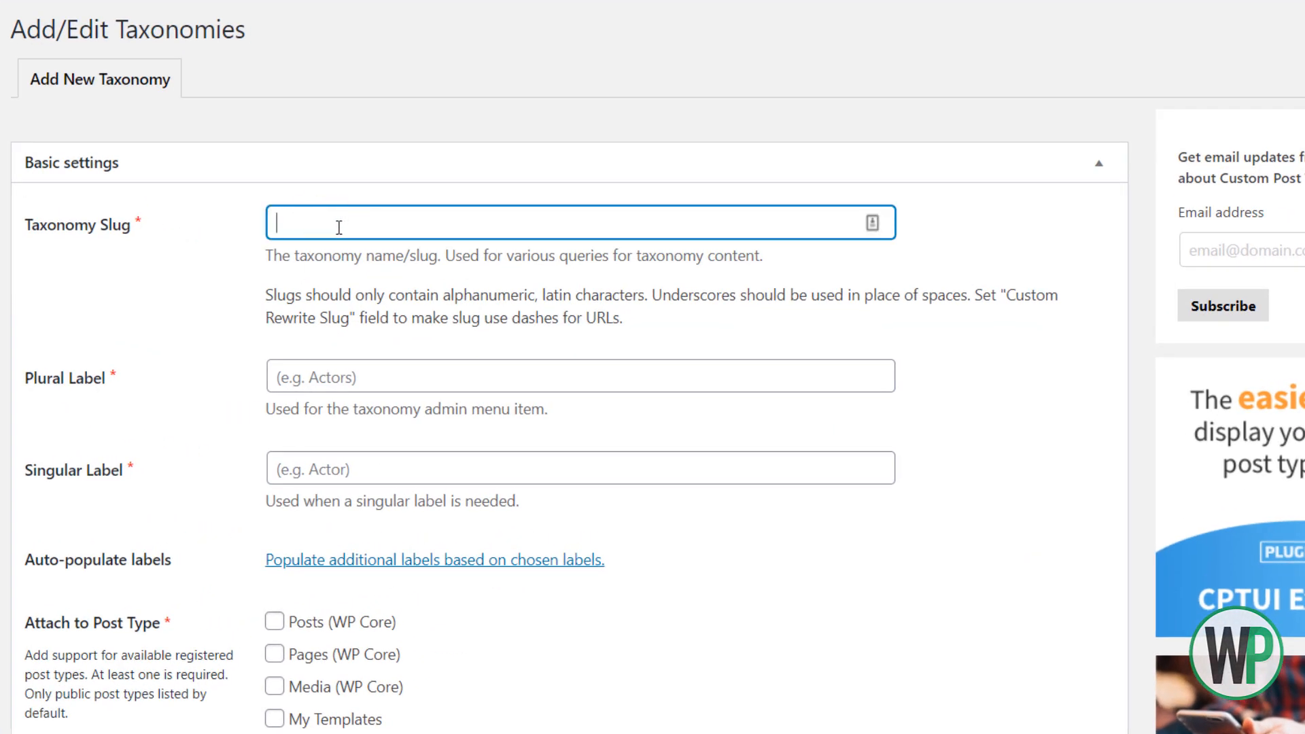
pyautogui.write('jo')
pyautogui.write('v')
pyautogui.write('b_categ')
pyautogui.write('ory')
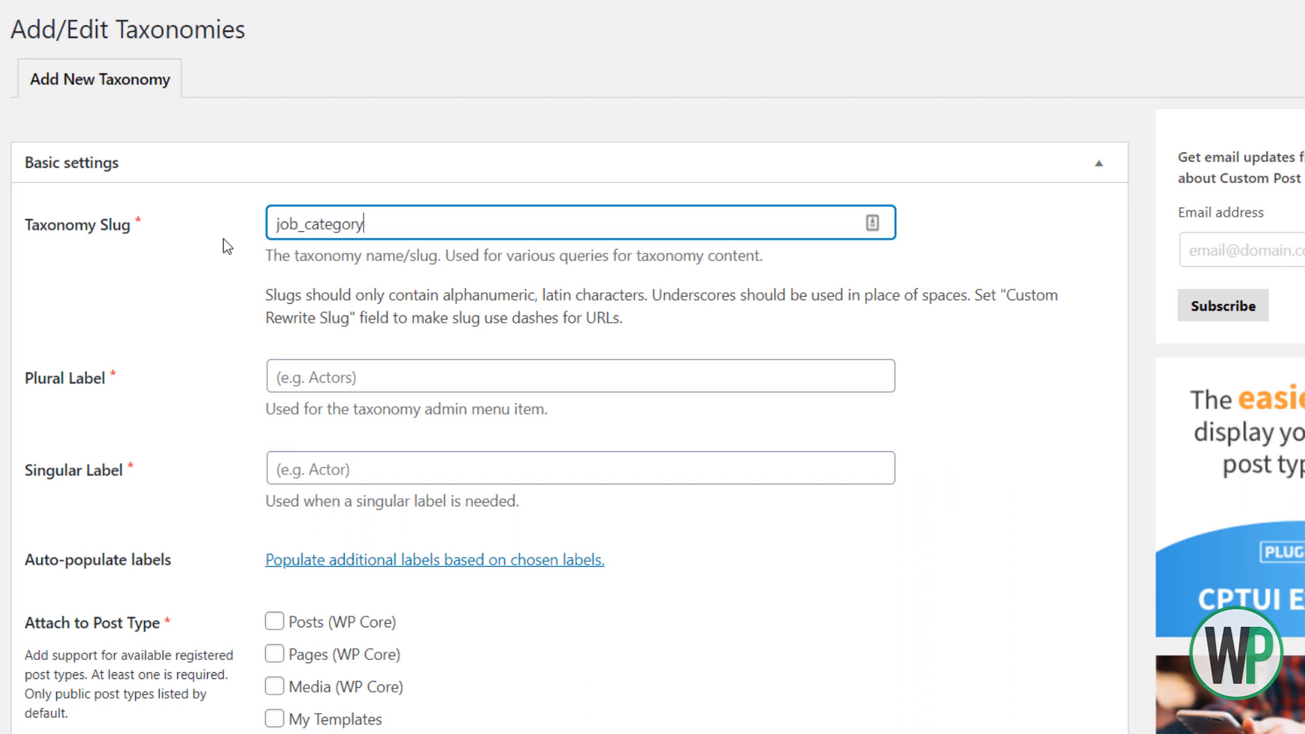
pyautogui.doubleClick(342, 222)
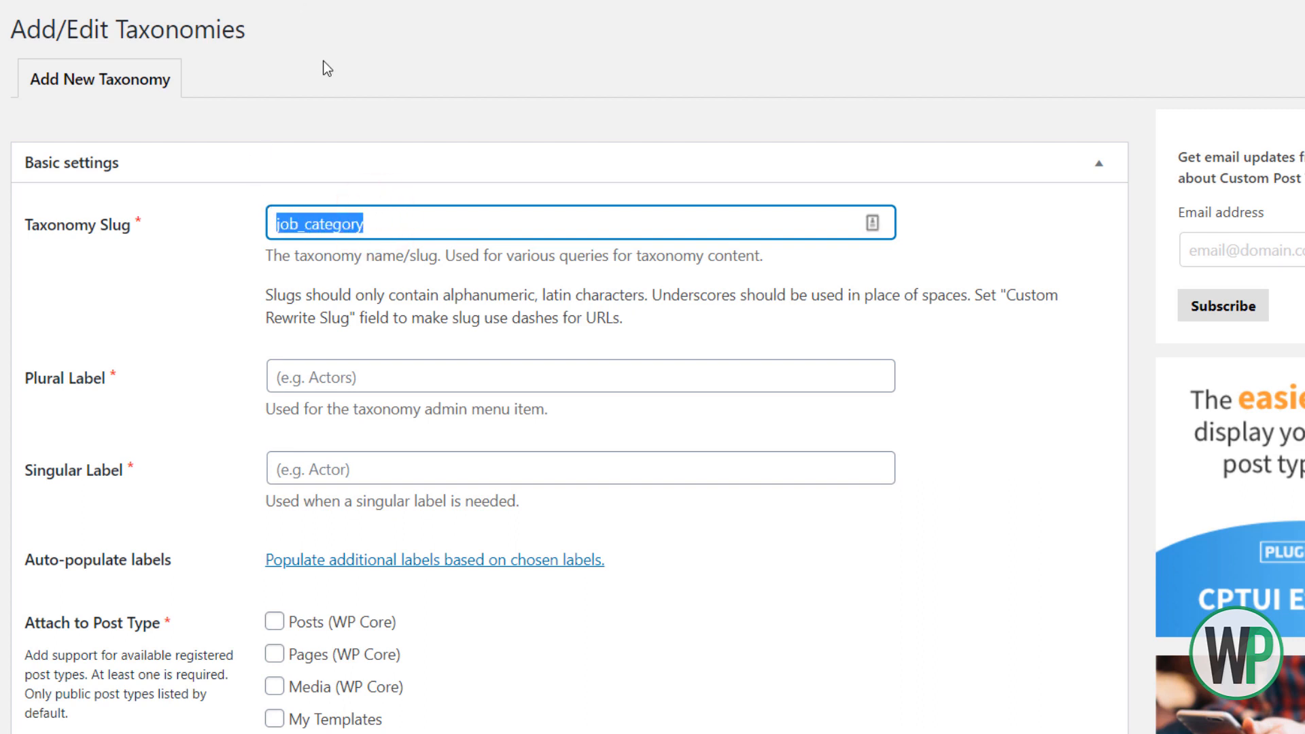
pyautogui.click(300, 227)
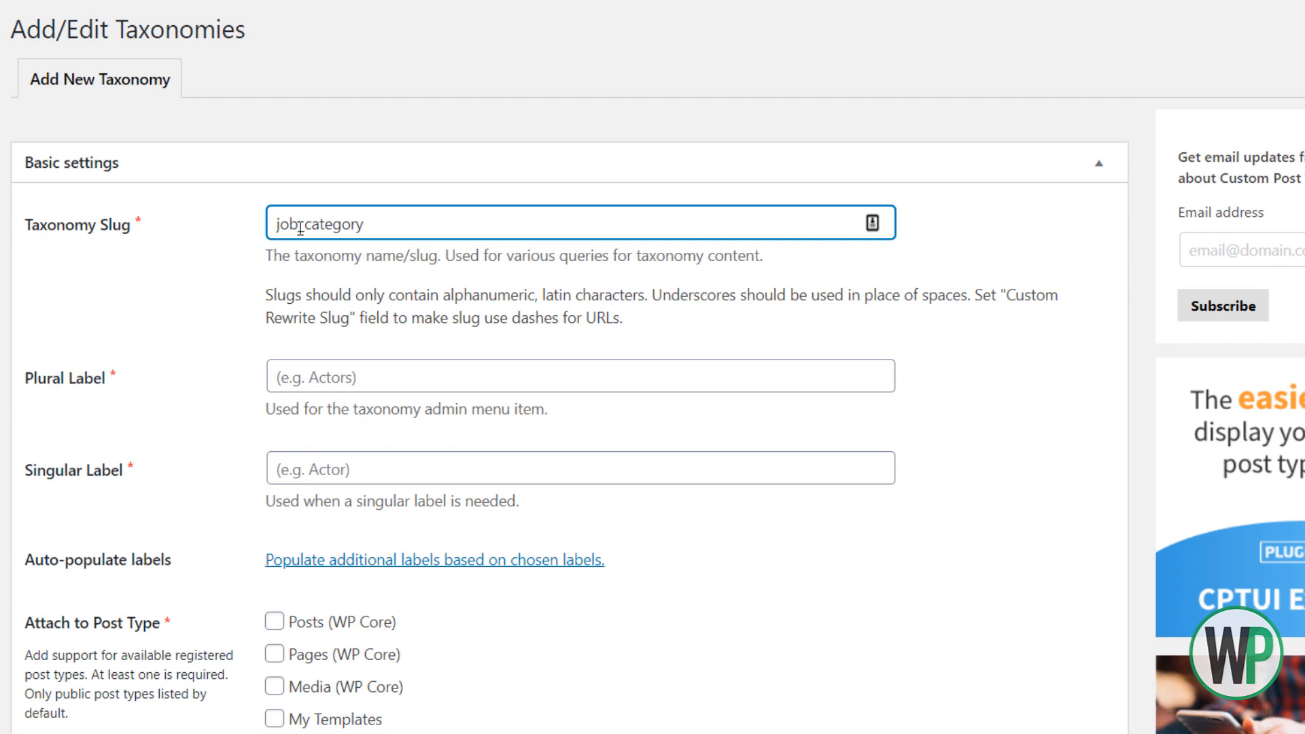
pyautogui.click(388, 305)
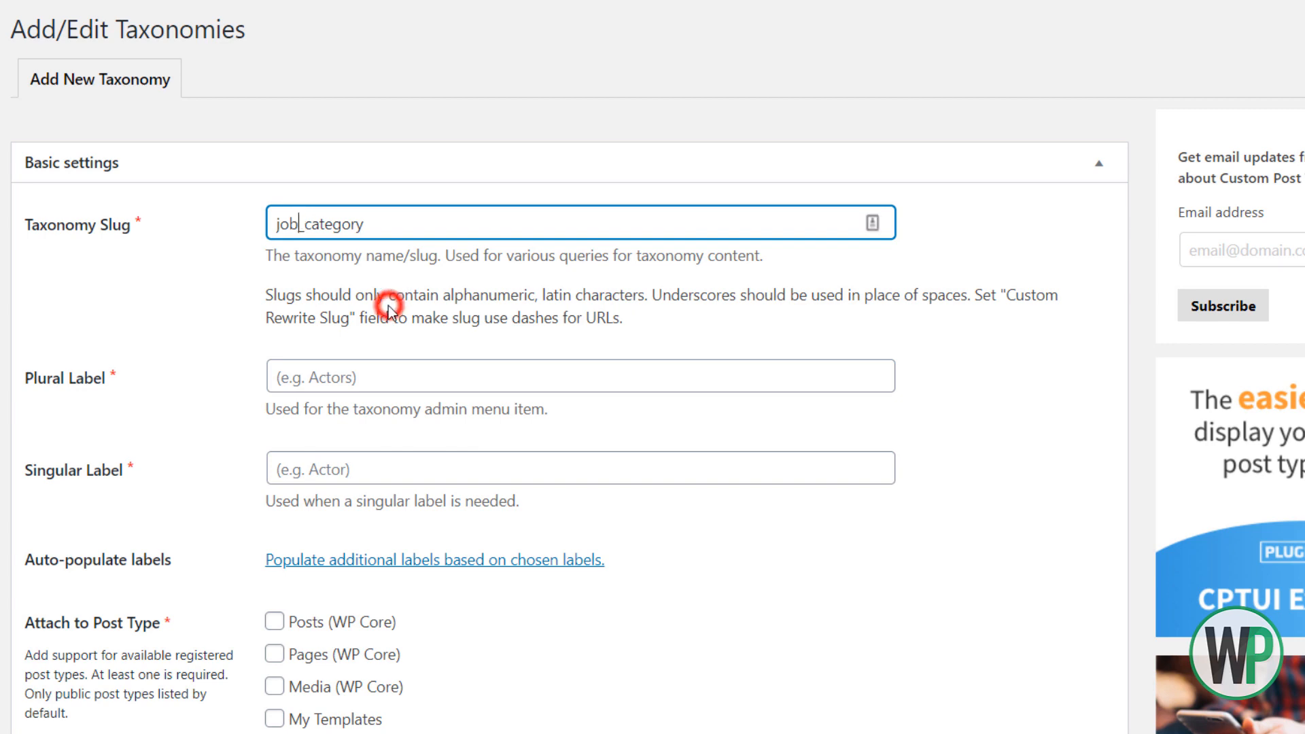
pyautogui.moveTo(389, 305); pyautogui.dragTo(625, 318)
pyautogui.scroll(-1, 227, 316)
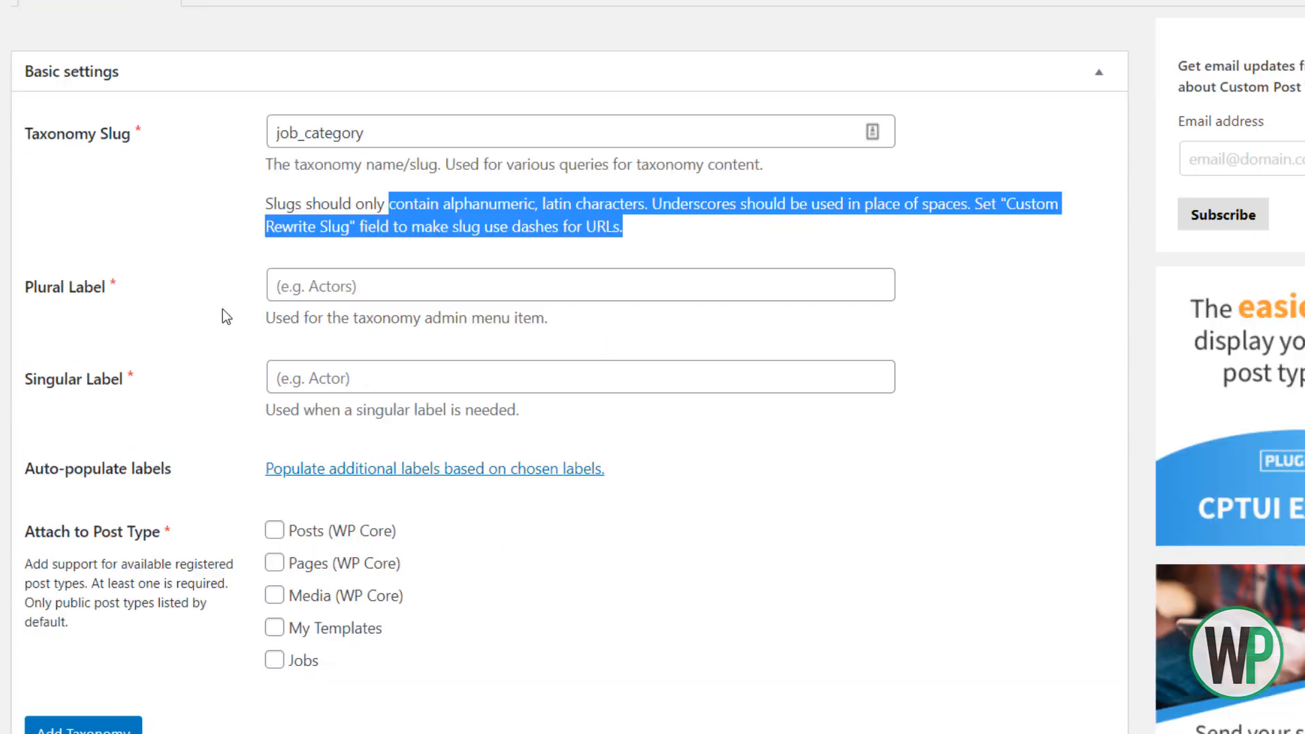
# Set the job_category taxonomy's plural label to "Categories" and its singular label to "Category"
pyautogui.scroll(-2, 227, 316)
pyautogui.click(304, 116)
pyautogui.scroll(2, 401, 198)
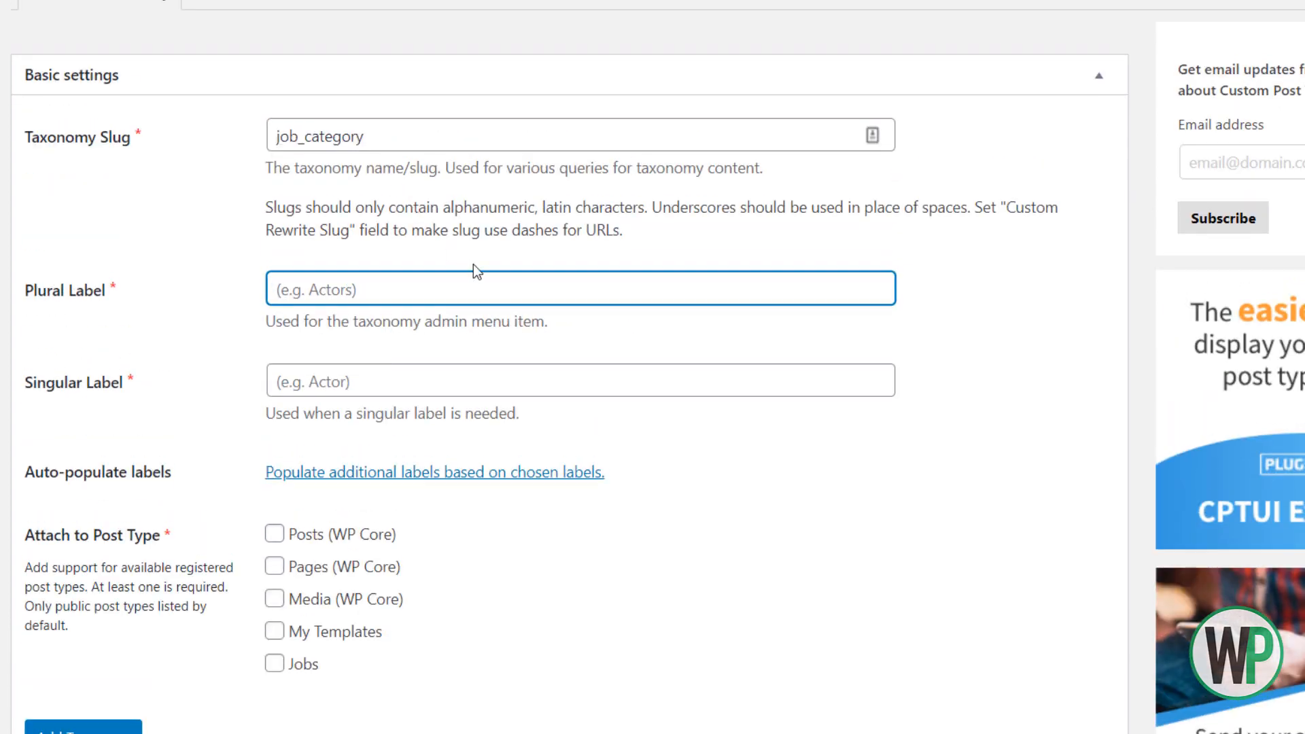
pyautogui.write('Categories')
pyautogui.press('Tab')
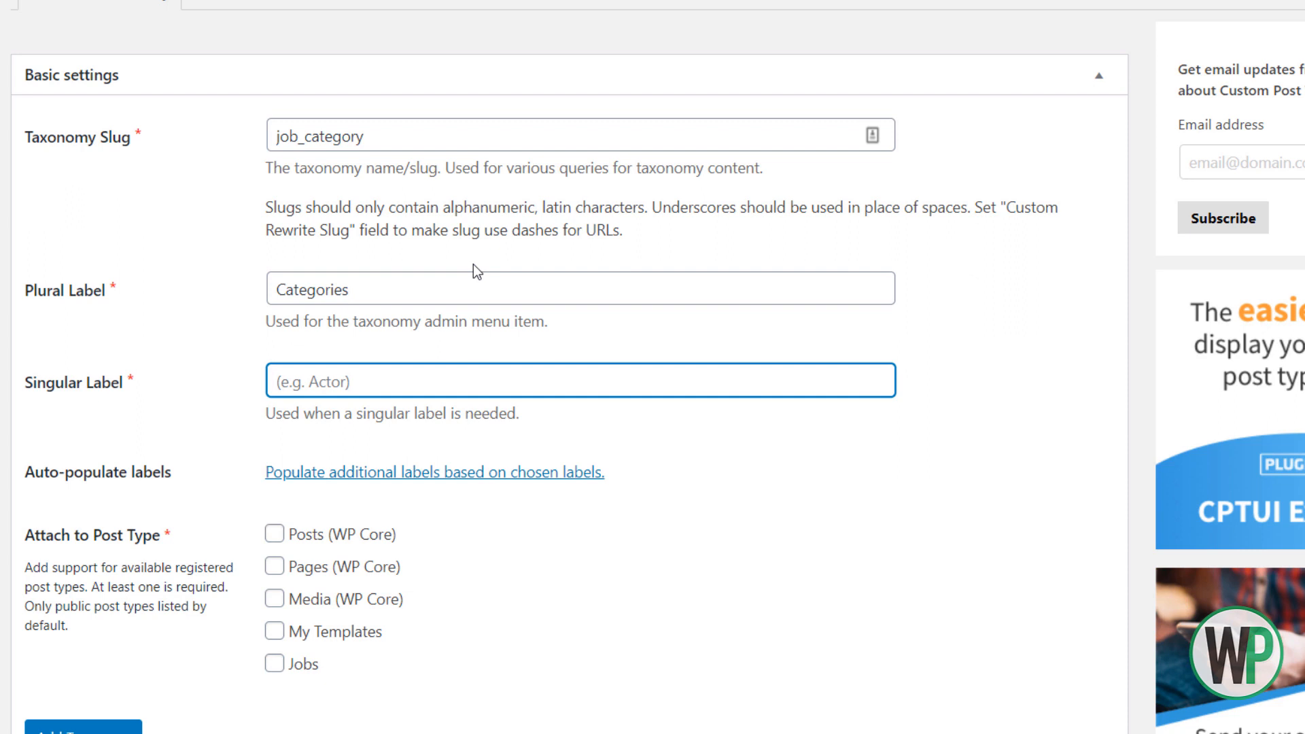
pyautogui.write('Ctegory')
pyautogui.click(287, 379)
pyautogui.write('a')
pyautogui.click(406, 376)
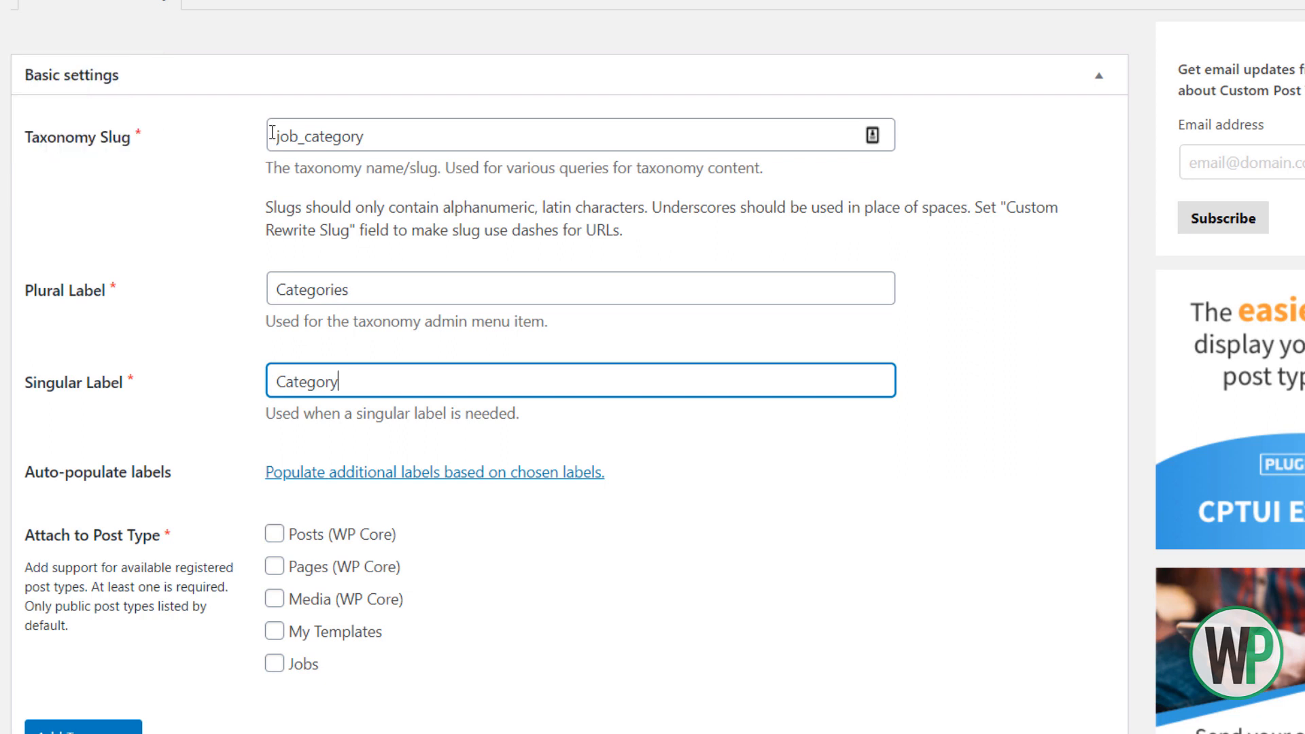
pyautogui.moveTo(365, 136); pyautogui.dragTo(248, 134)
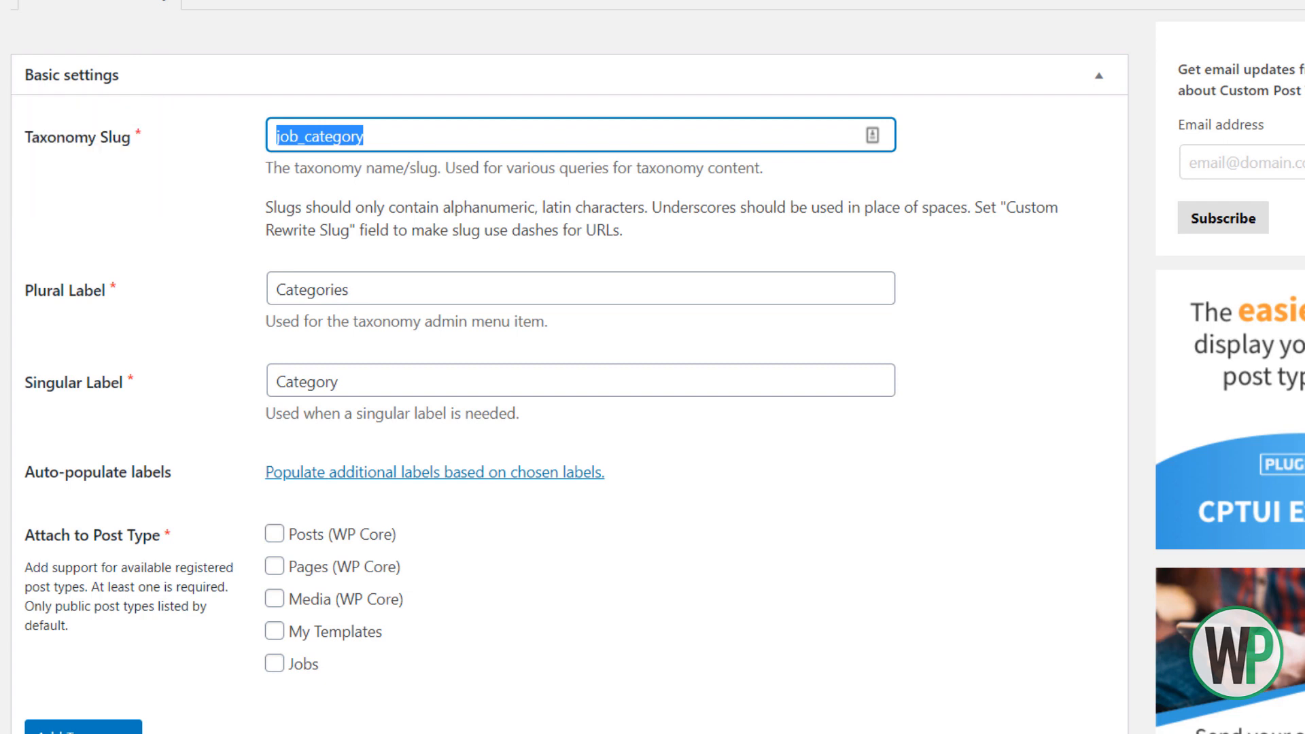
pyautogui.moveTo(52, 135)
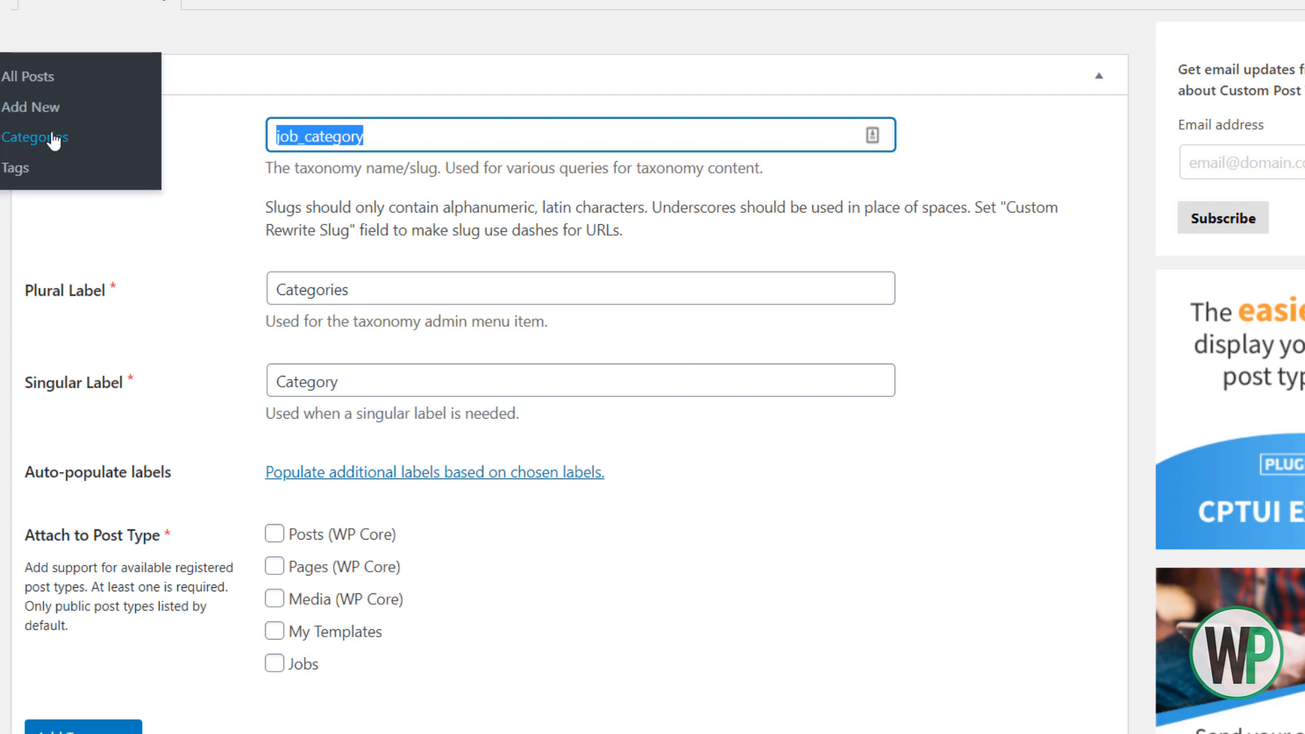
pyautogui.moveTo(353, 290); pyautogui.dragTo(272, 283)
pyautogui.moveTo(346, 384); pyautogui.dragTo(269, 391)
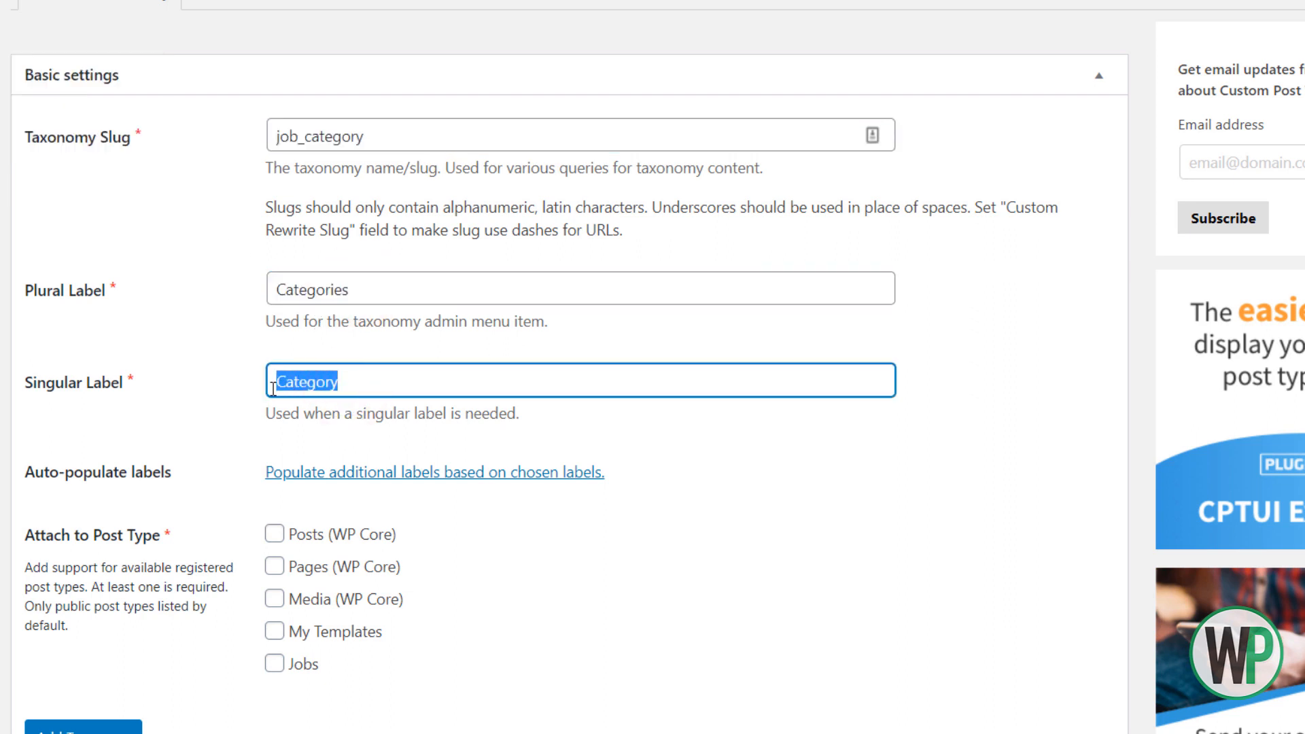
pyautogui.moveTo(372, 136); pyautogui.dragTo(267, 143)
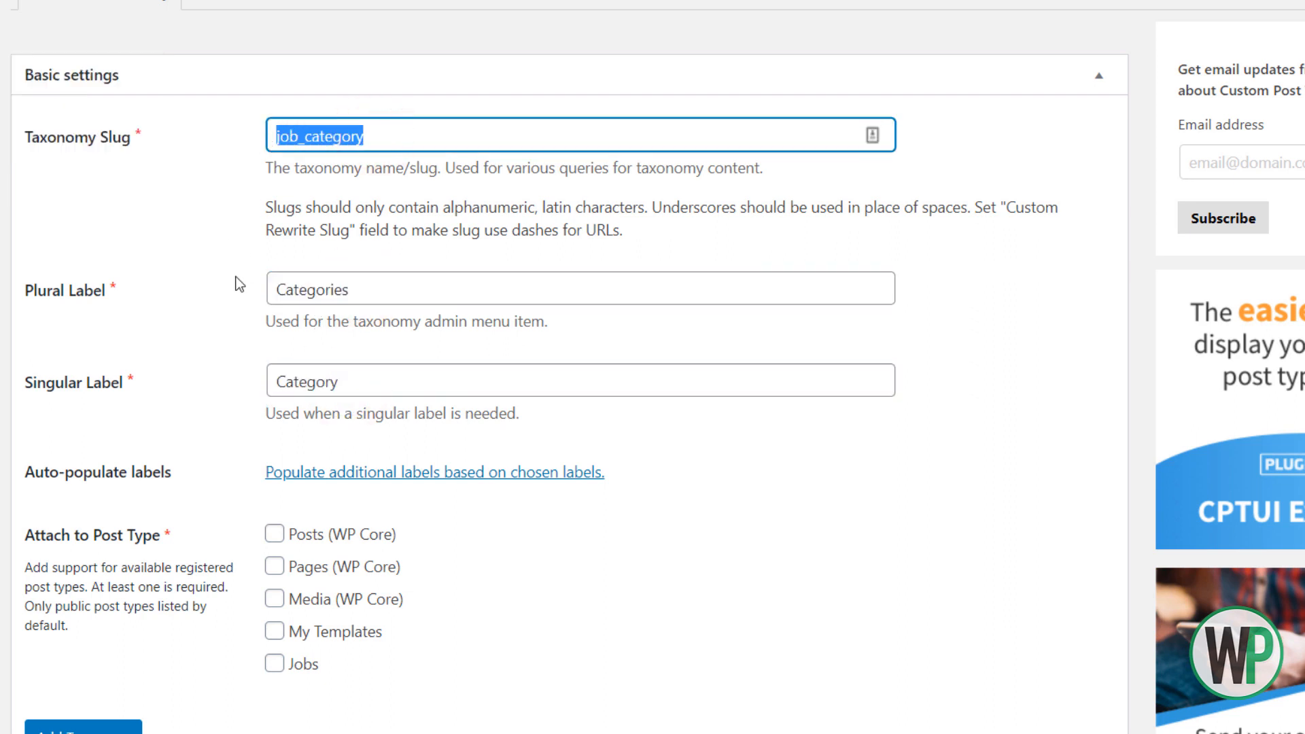
# Attach the job_category taxonomy to the Jobs post type and add it with the remaining settings at their defaults
pyautogui.scroll(-2, 225, 297)
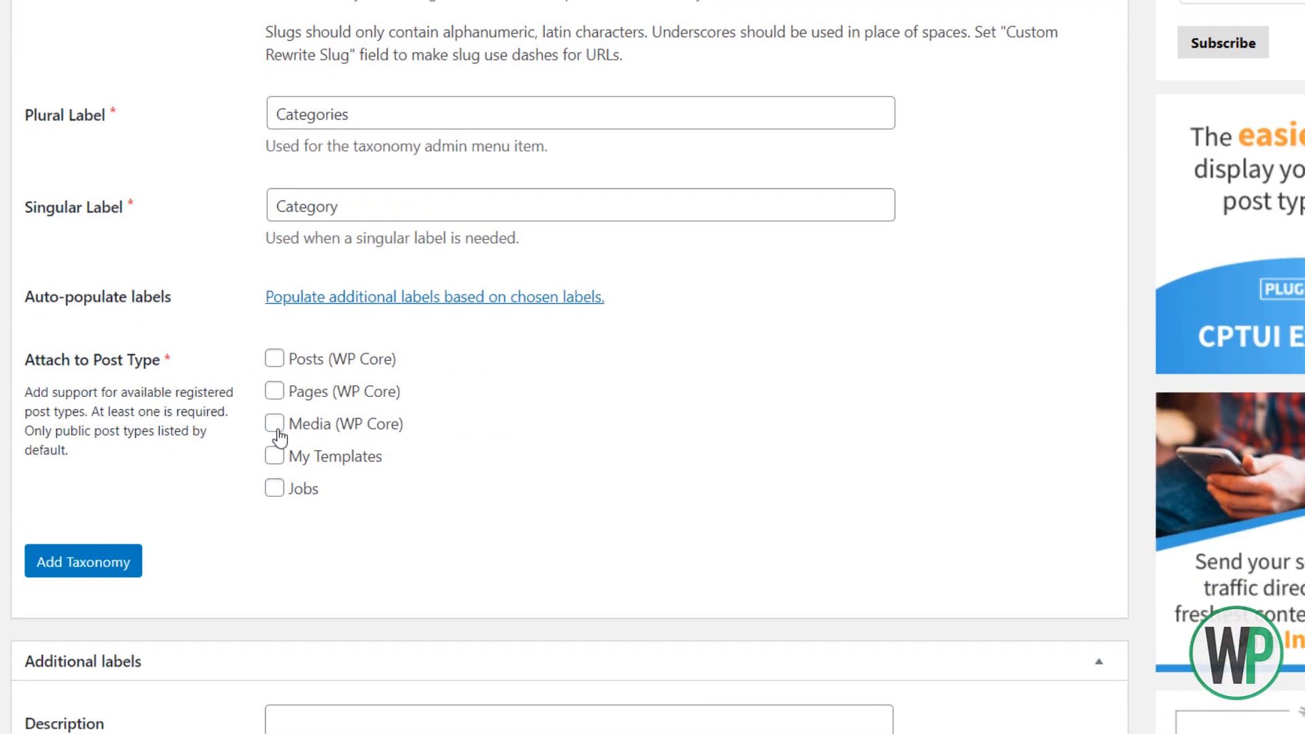
pyautogui.click(276, 489)
pyautogui.scroll(-20, 1148, 419)
pyautogui.scroll(-20, 569, 367)
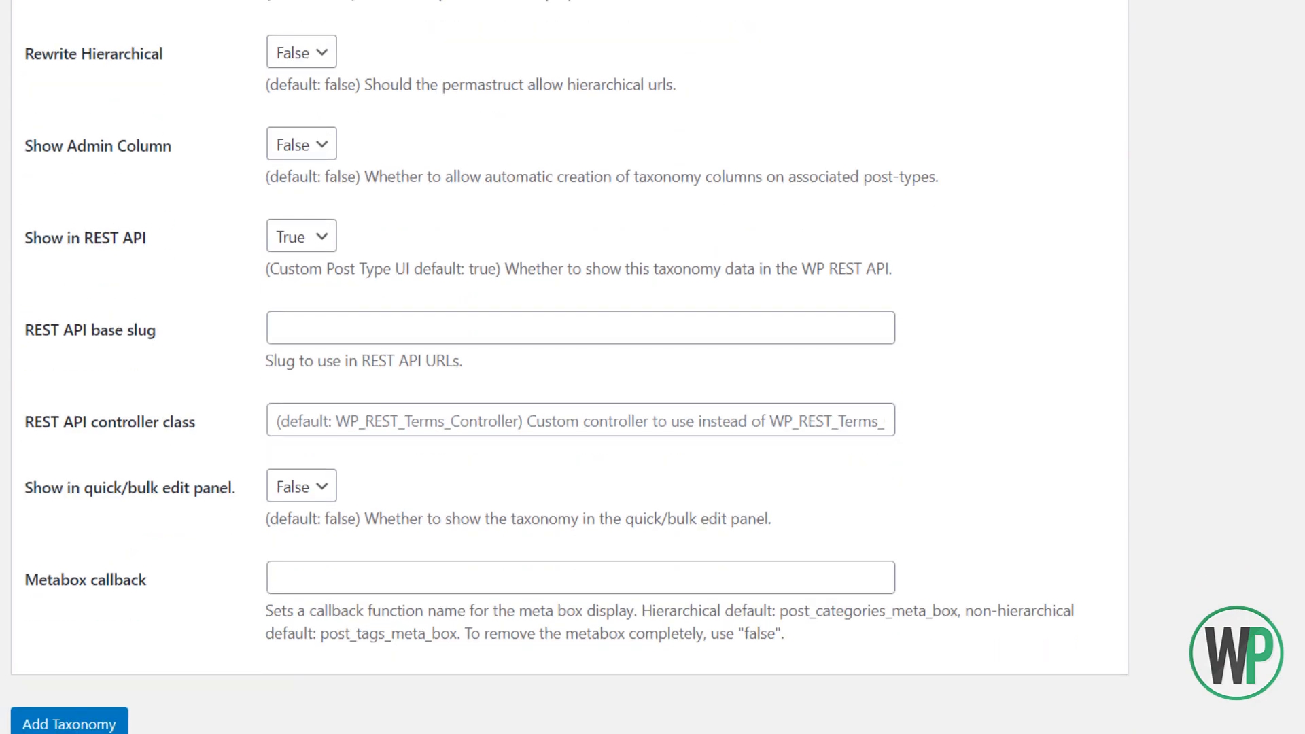
pyautogui.scroll(20, 570, 368)
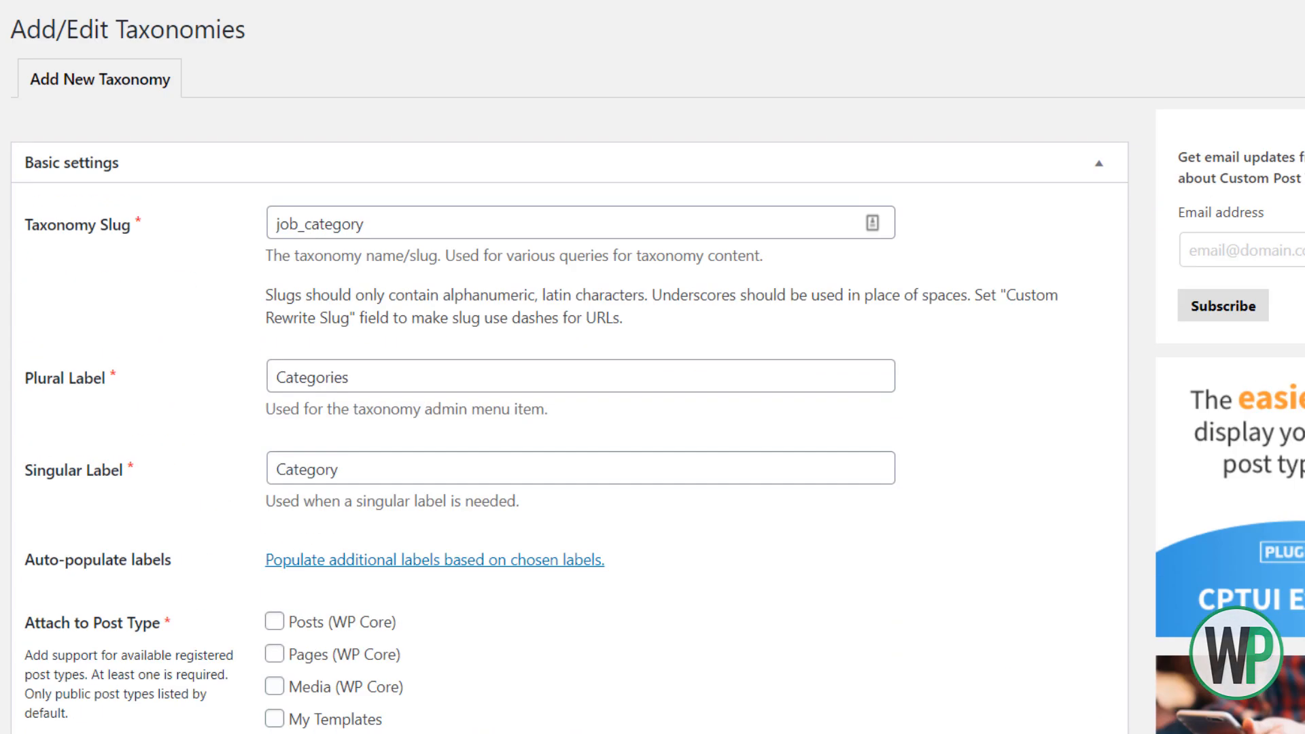
pyautogui.scroll(-5, 570, 368)
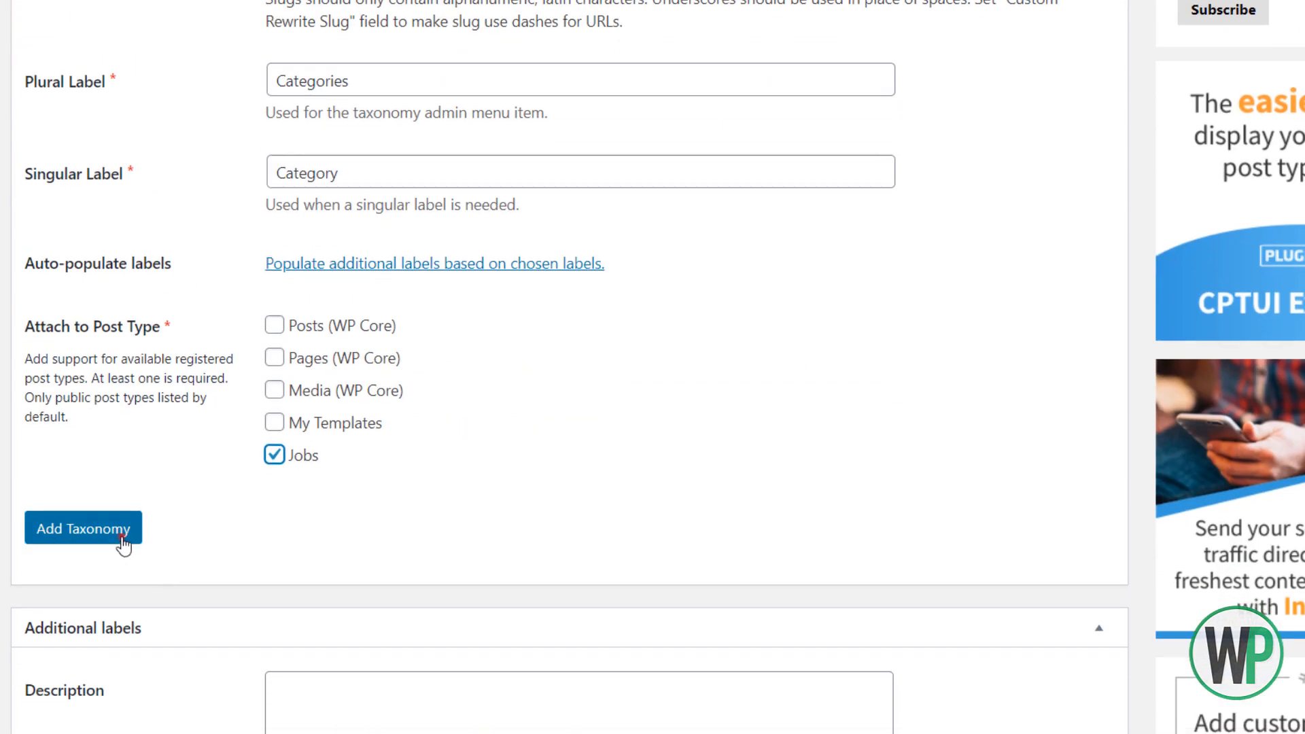
pyautogui.click(121, 541)
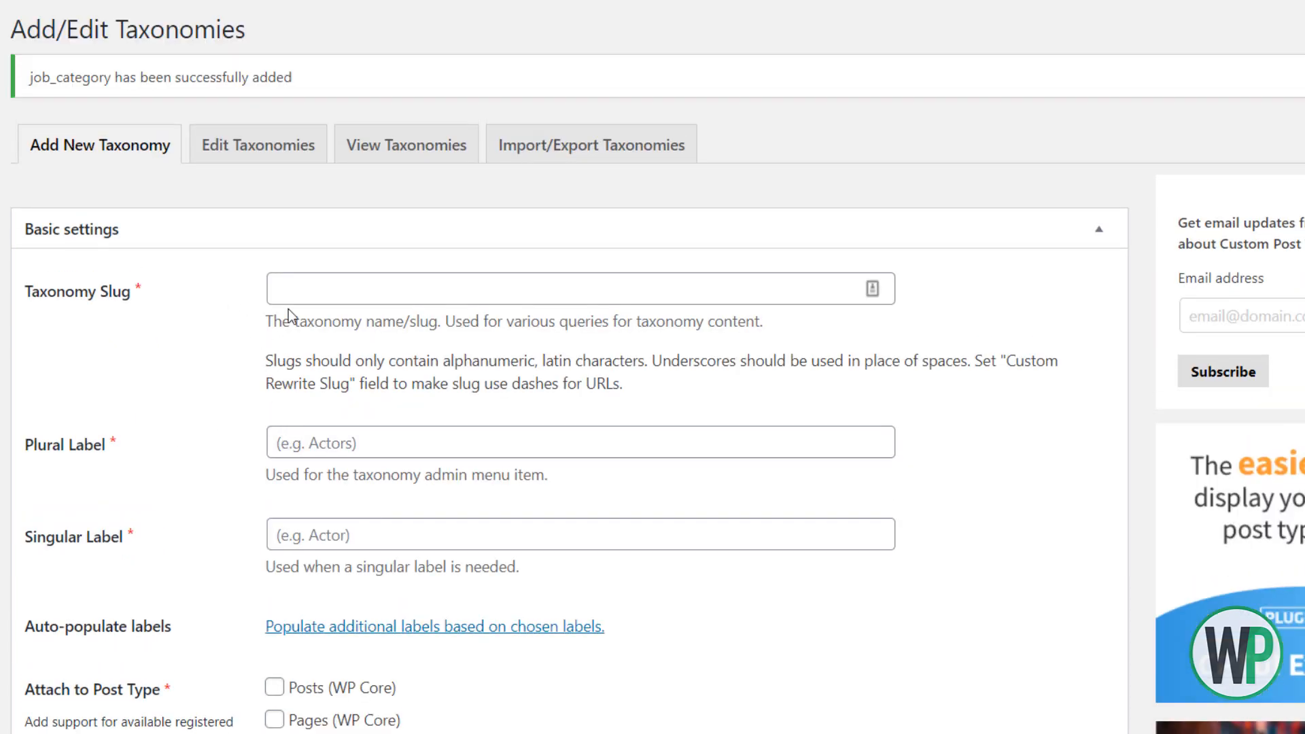
# Enter "job_location" as the slug of another new taxonomy
pyautogui.click(312, 292)
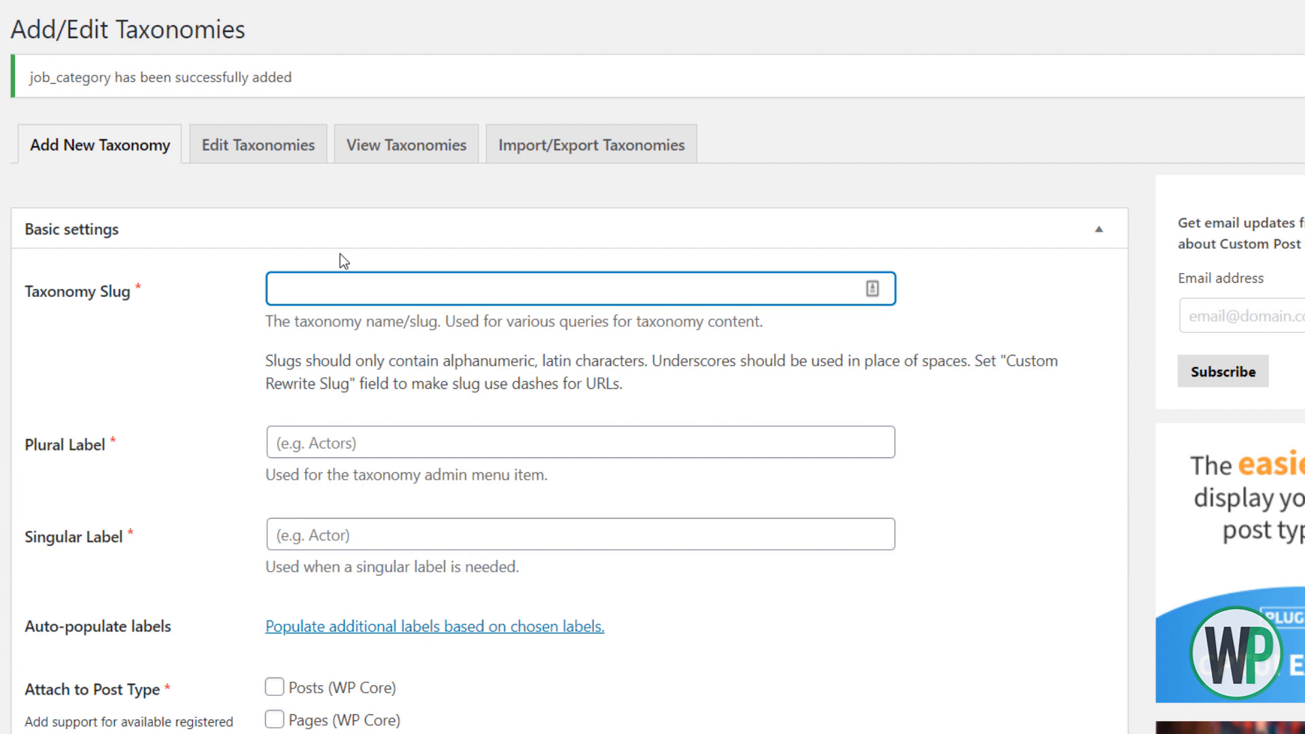
pyautogui.write('job_location')
pyautogui.press('Tab')
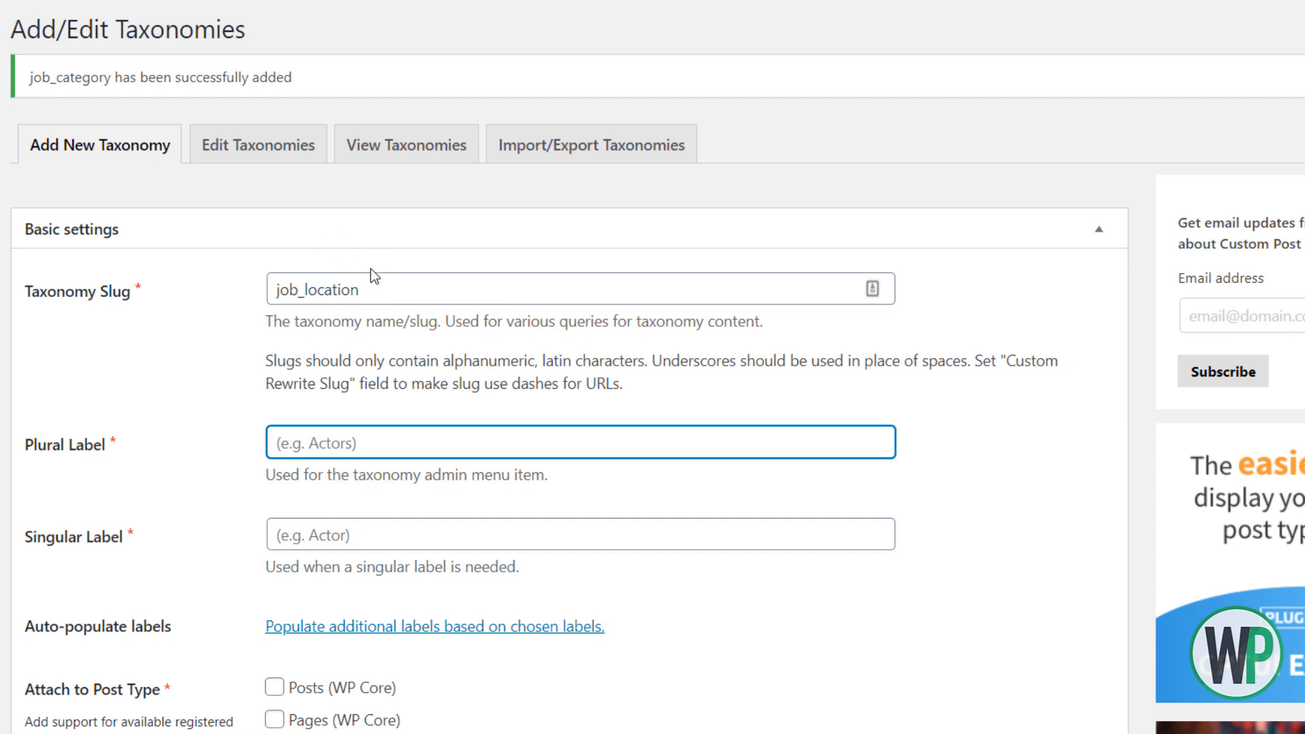
pyautogui.moveTo(307, 300); pyautogui.dragTo(270, 297)
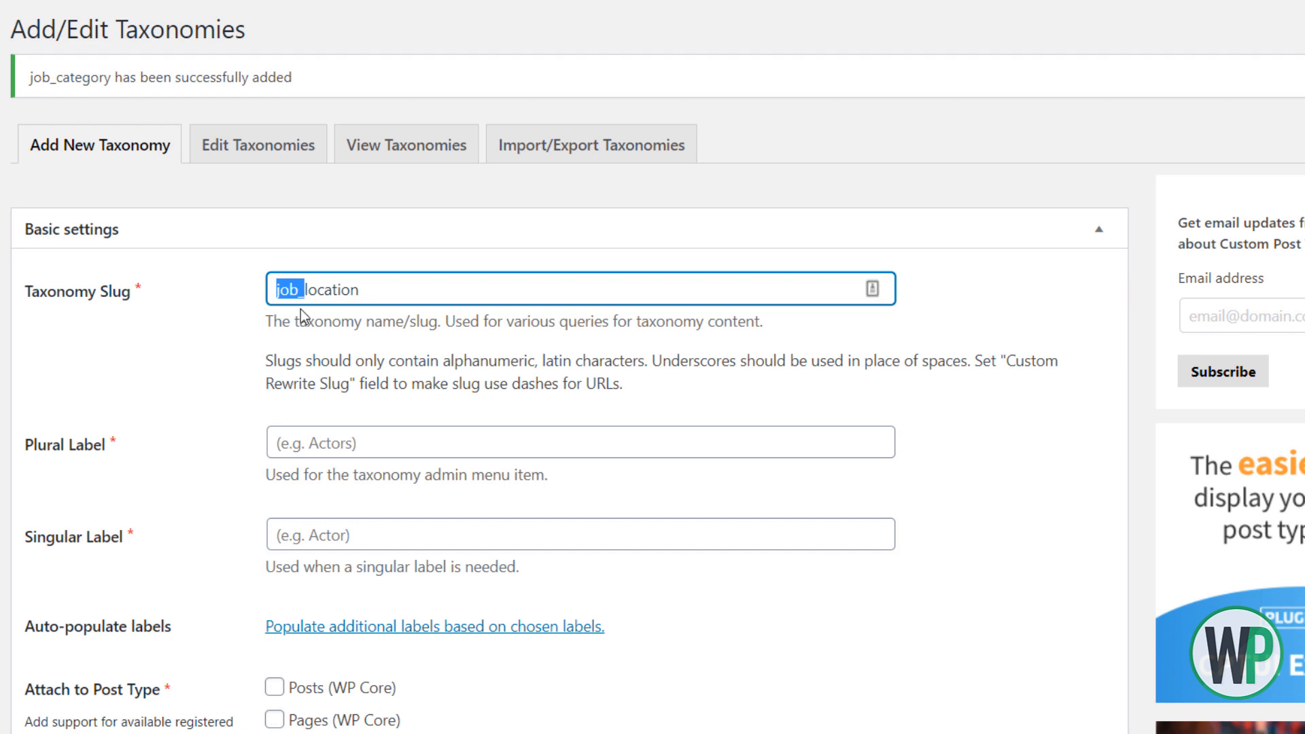
# Set the job_location taxonomy's plural label to "Locations" and its singular label to "Location"
pyautogui.click(339, 441)
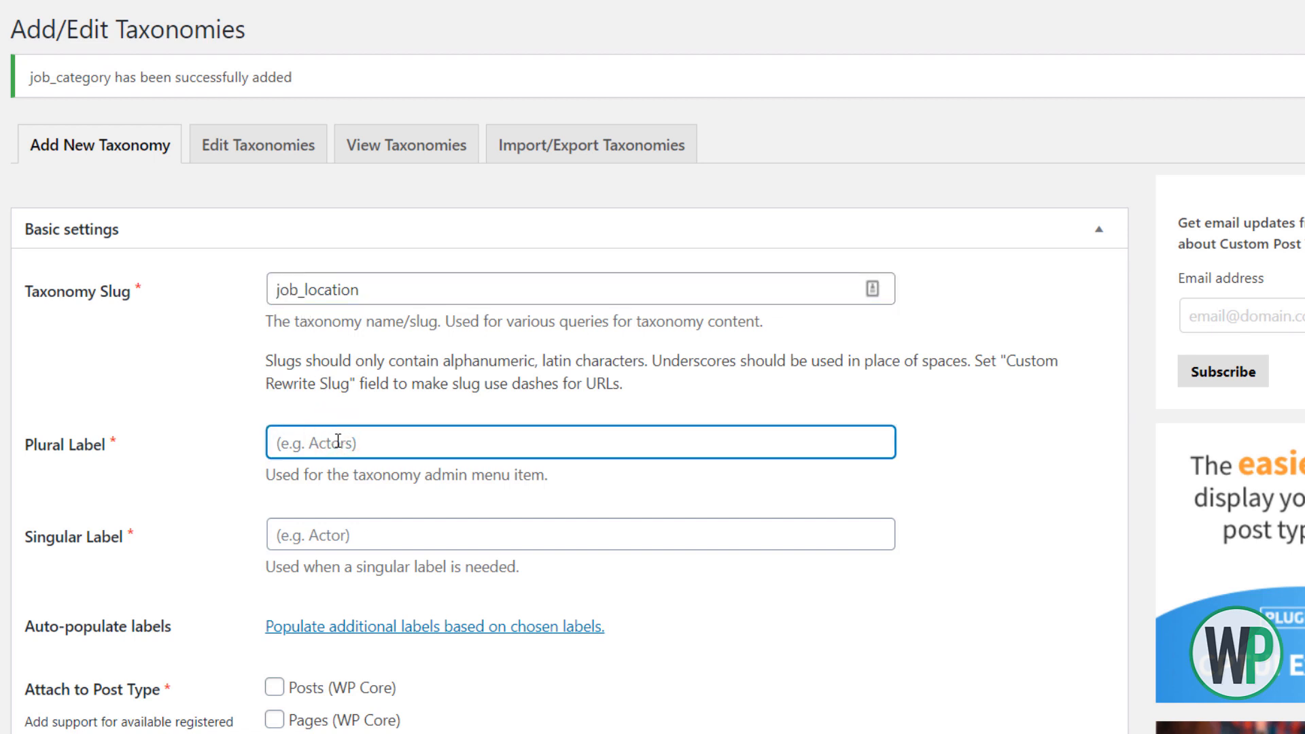
pyautogui.write('Locat')
pyautogui.write('ioin')
pyautogui.write('ns')
pyautogui.press('Tab')
pyautogui.write('Lo')
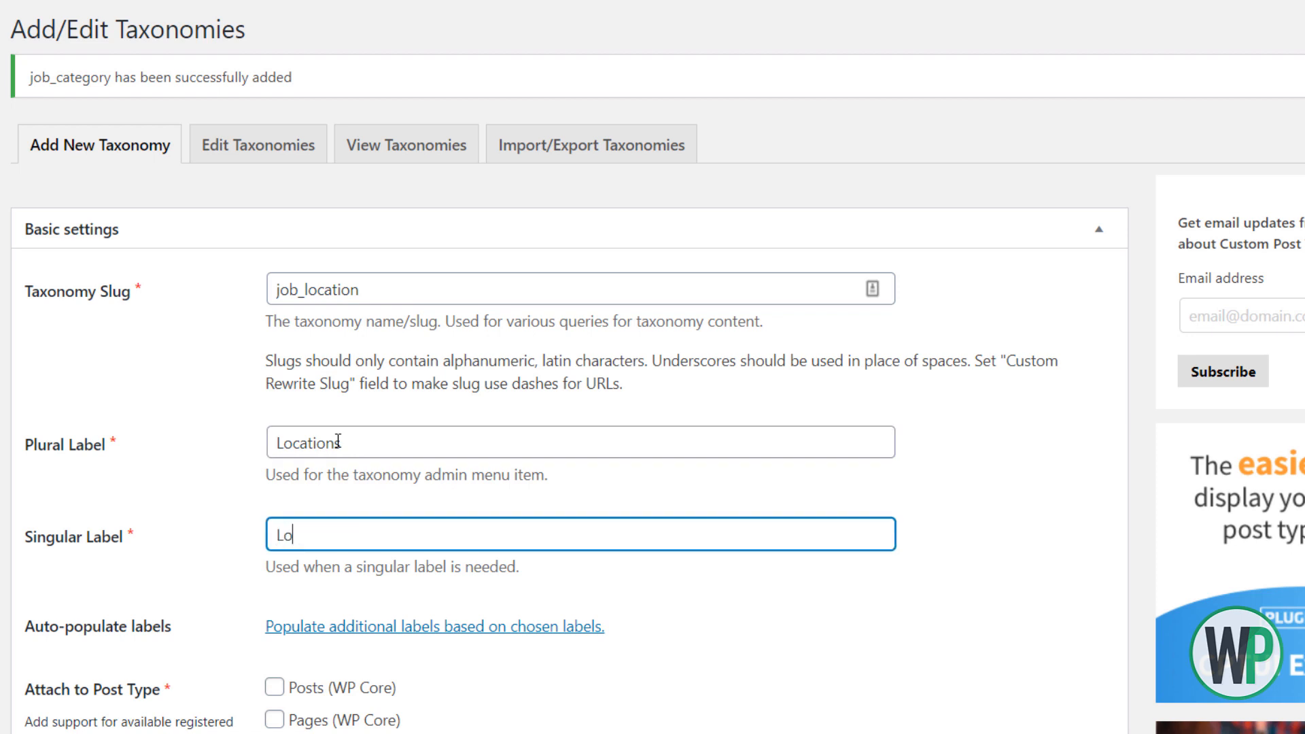
pyautogui.write('cation')
# Attach the job_location taxonomy to the Jobs post type and add it
pyautogui.scroll(-3, 184, 411)
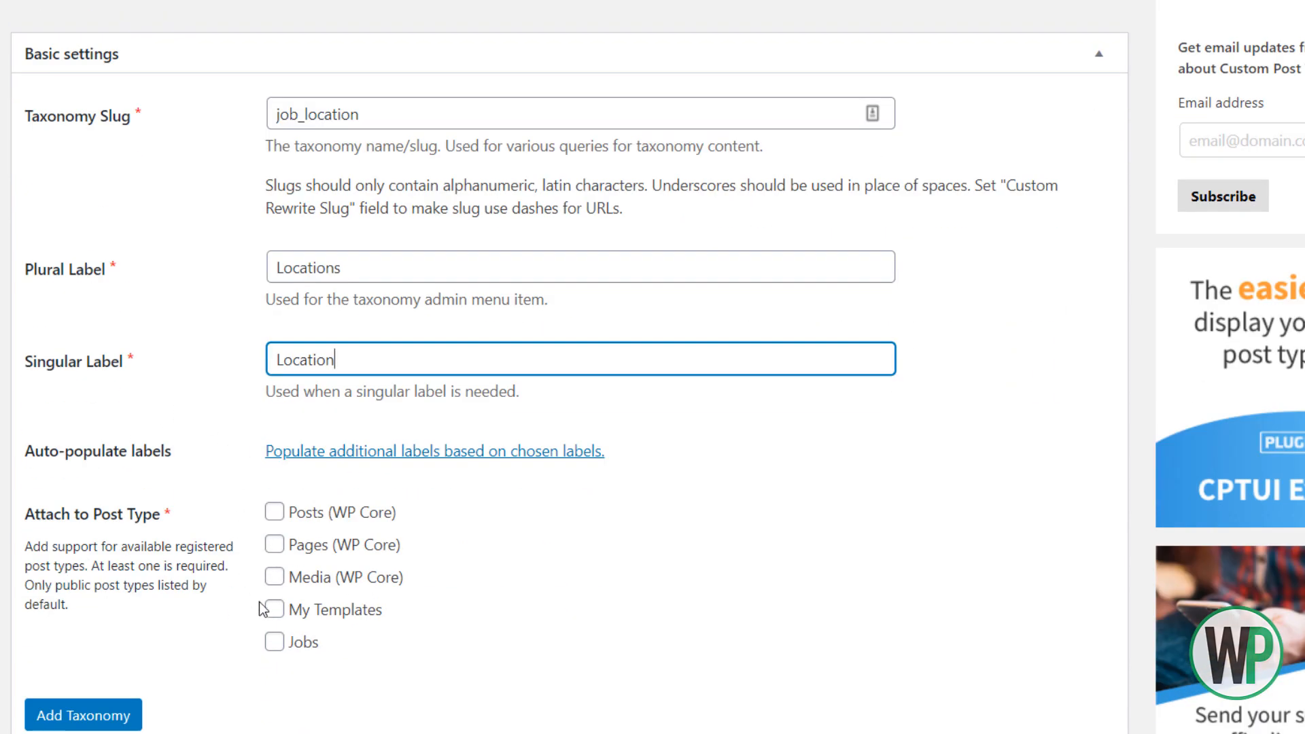
pyautogui.click(274, 642)
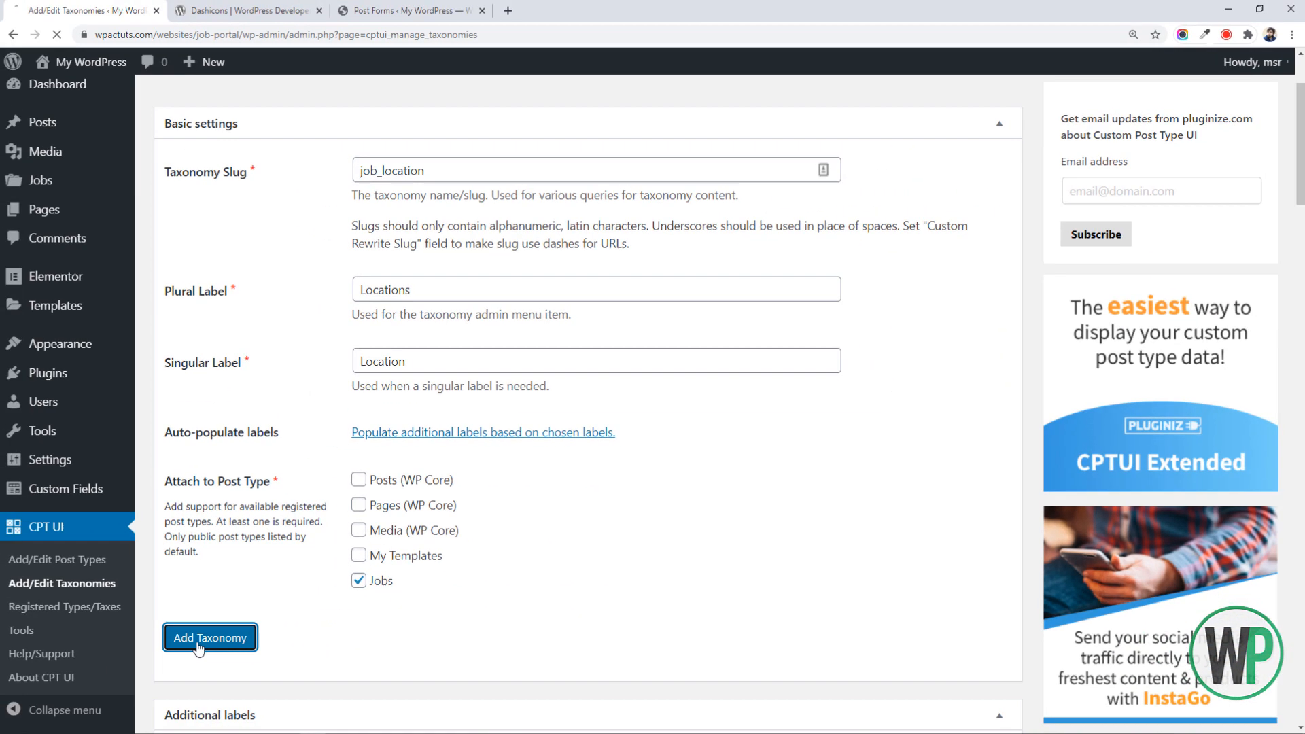
pyautogui.click(117, 694)
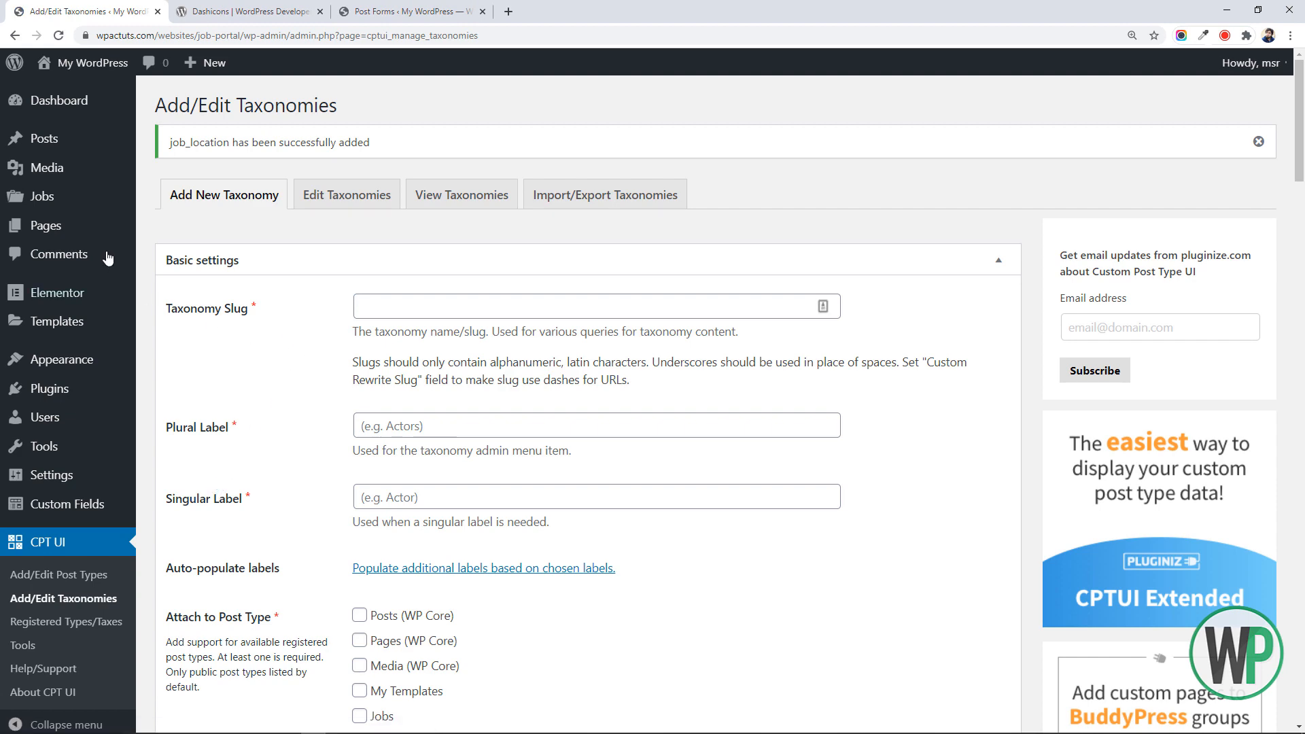
# Open the Jobs list in the admin area and go to the Jobs Categories page
pyautogui.moveTo(87, 196)
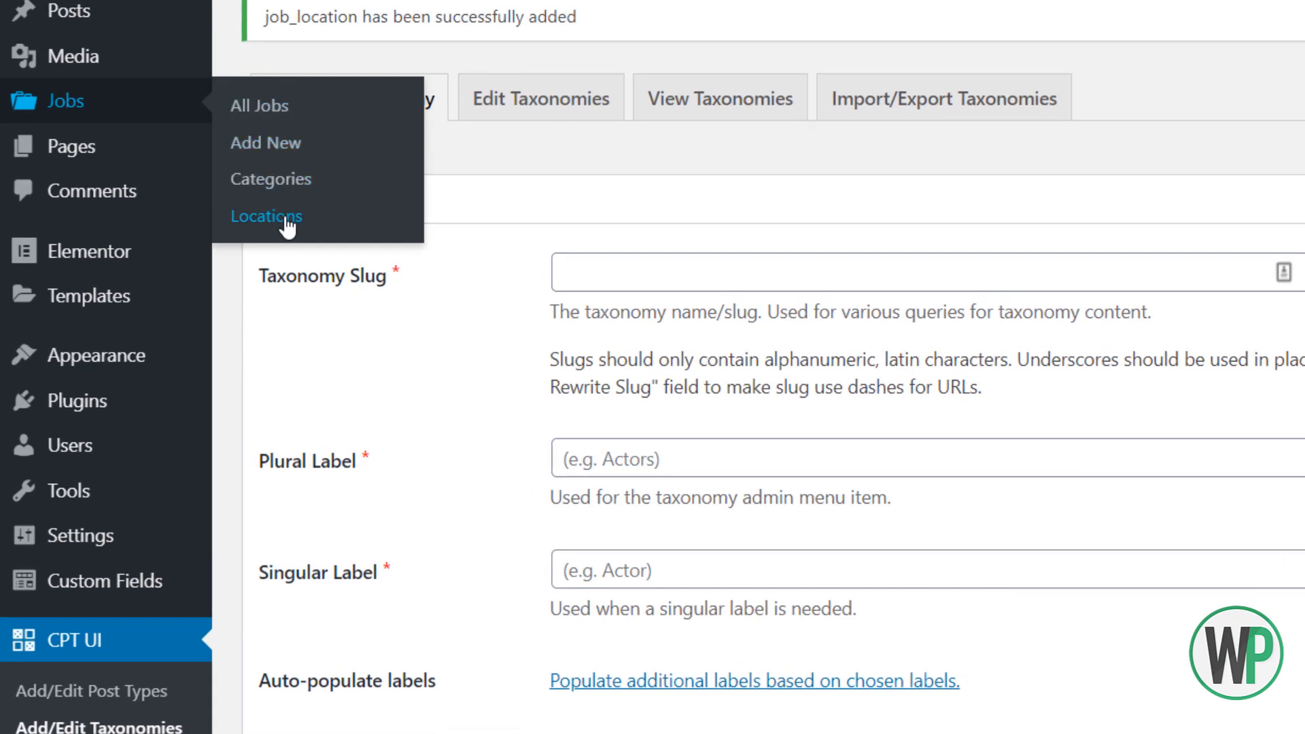
pyautogui.click(121, 124)
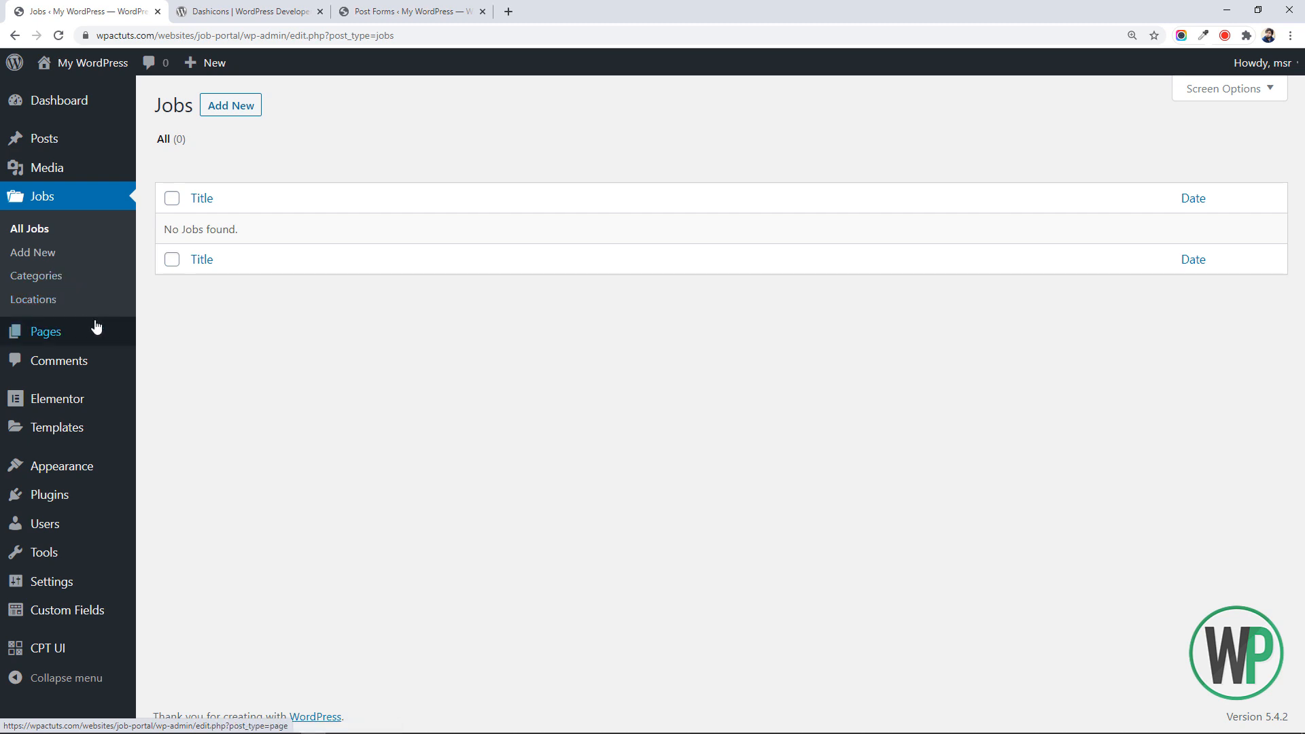
pyautogui.moveTo(96, 327)
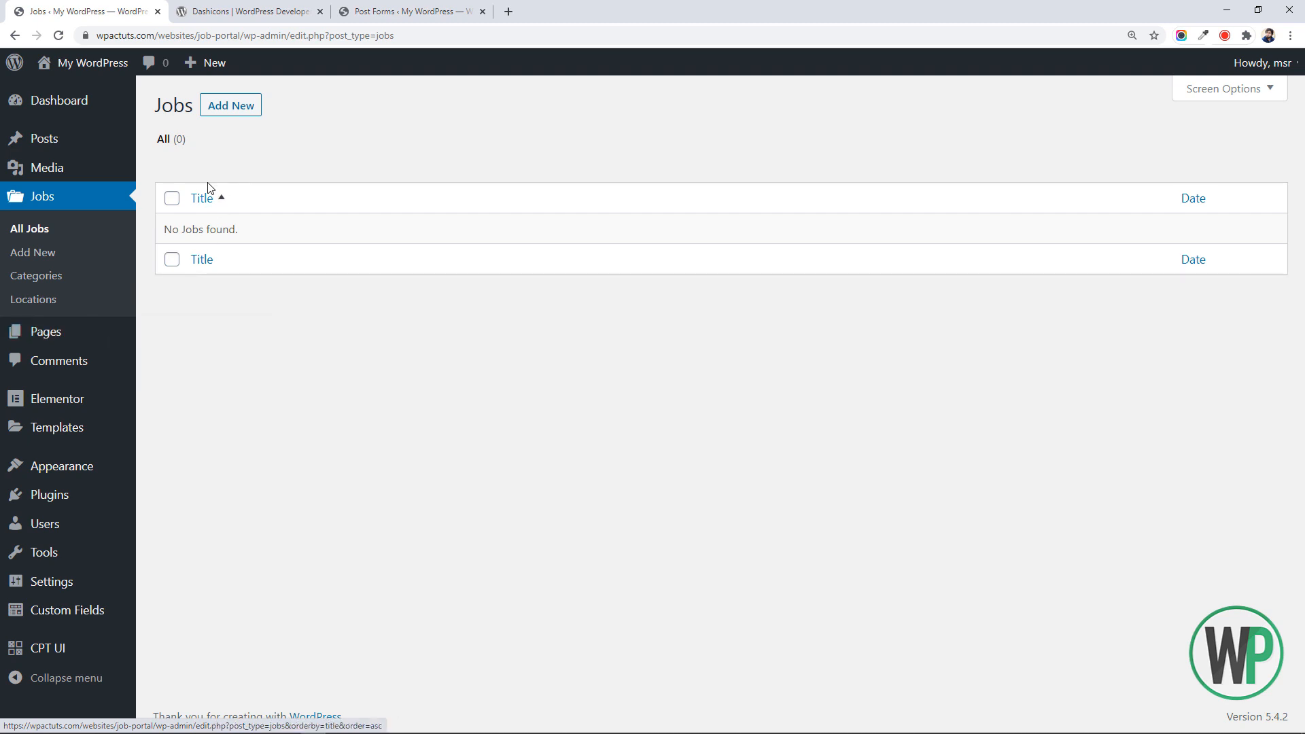
pyautogui.click(68, 274)
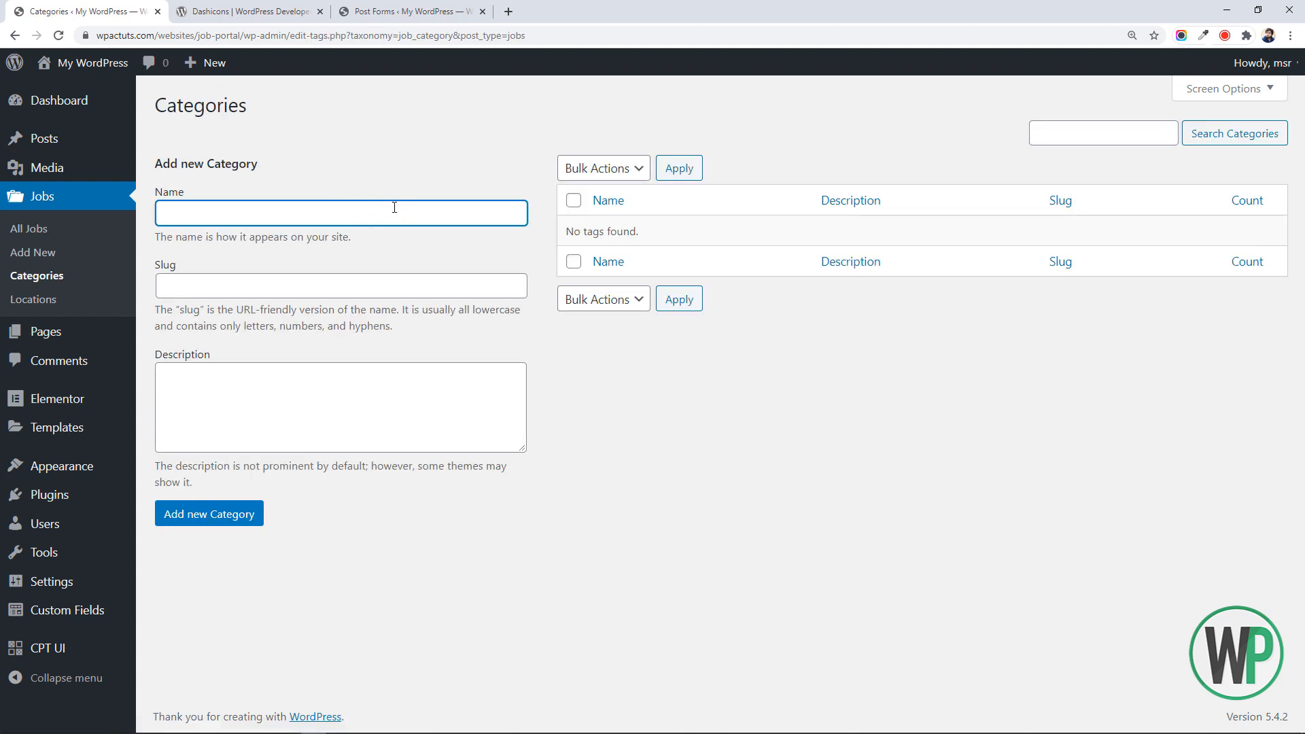
# Add the job categories Engineering, Medical, Health, Programming, Designing, Law, Agriculture, Banking / Finance, Real Estate, Marketing, Services and Consultants
pyautogui.write('Engineering')
pyautogui.click(214, 519)
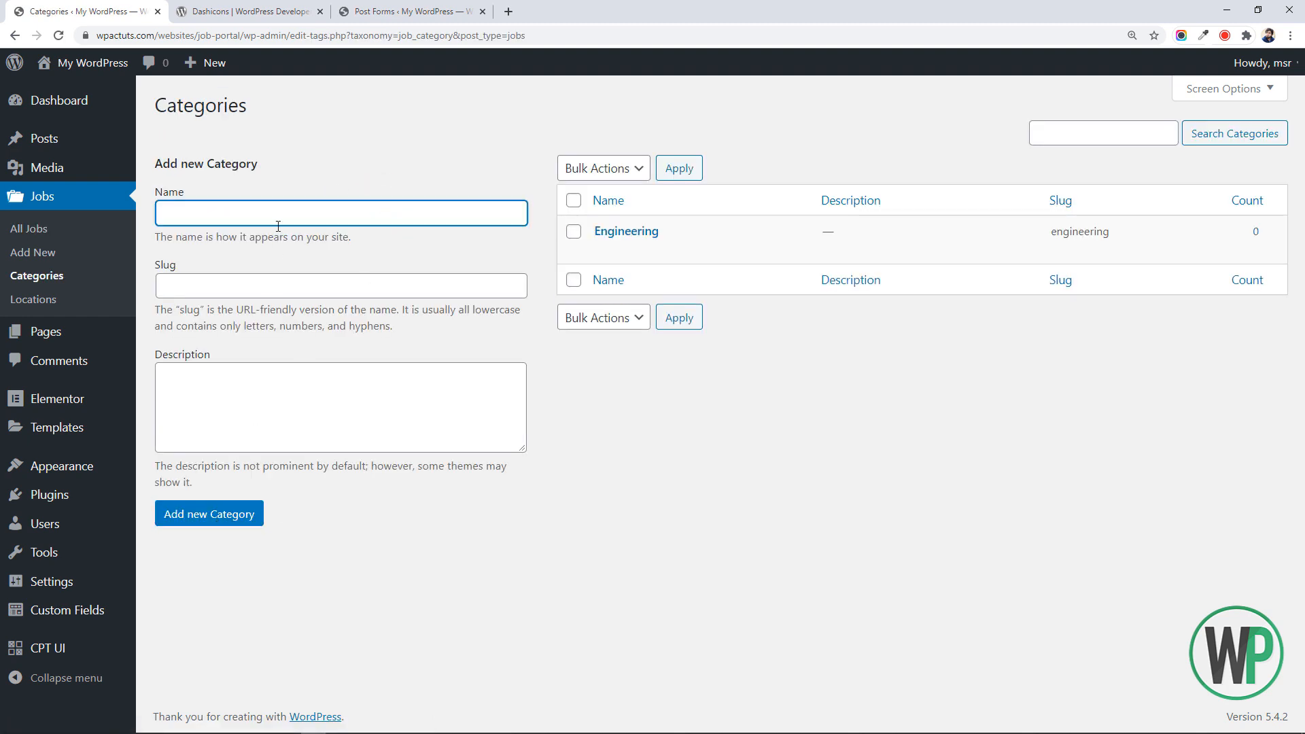
pyautogui.write('Medical')
pyautogui.click(231, 514)
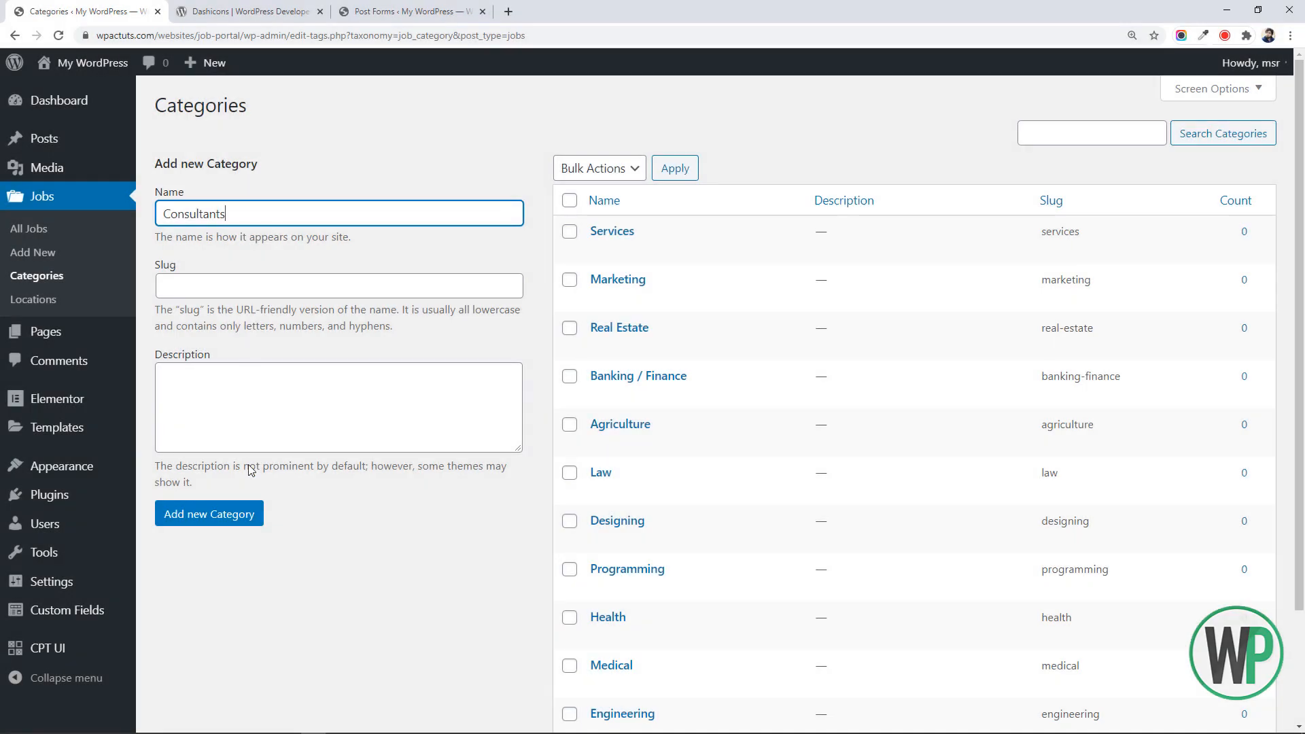
pyautogui.click(217, 515)
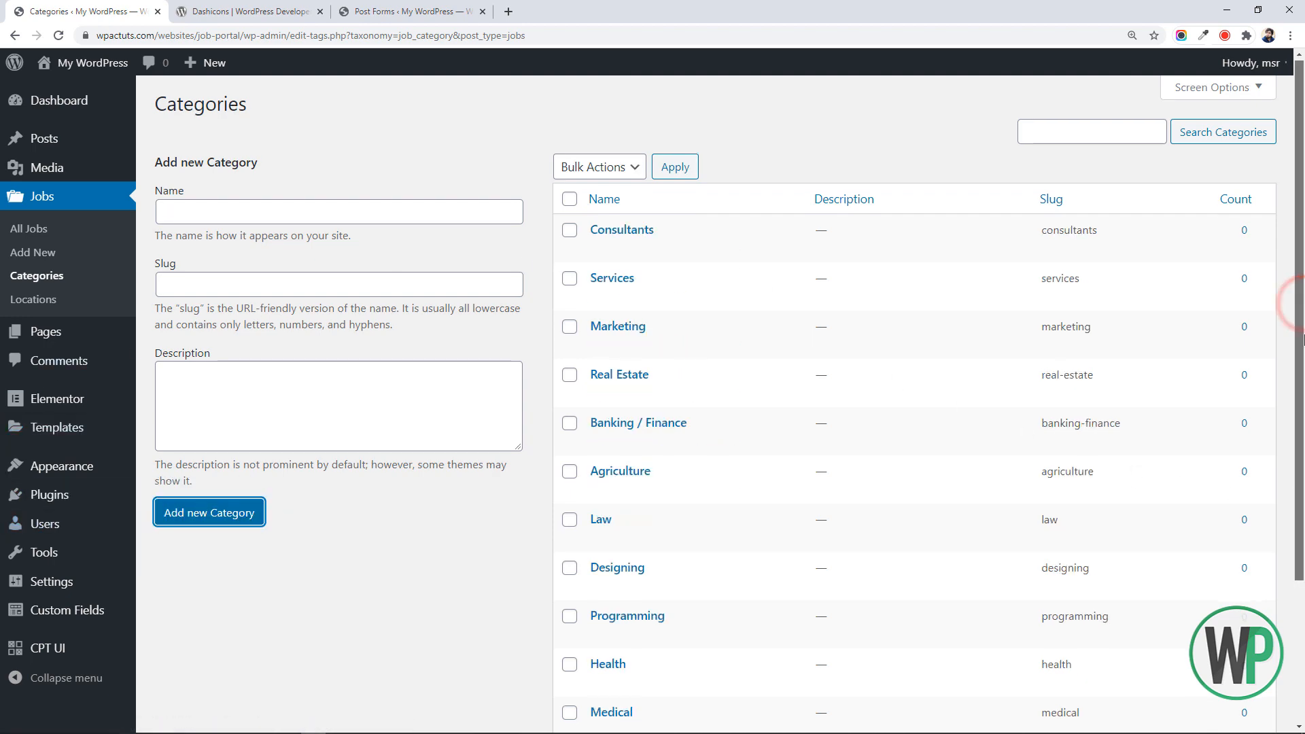
pyautogui.moveTo(1295, 292); pyautogui.dragTo(1303, 231)
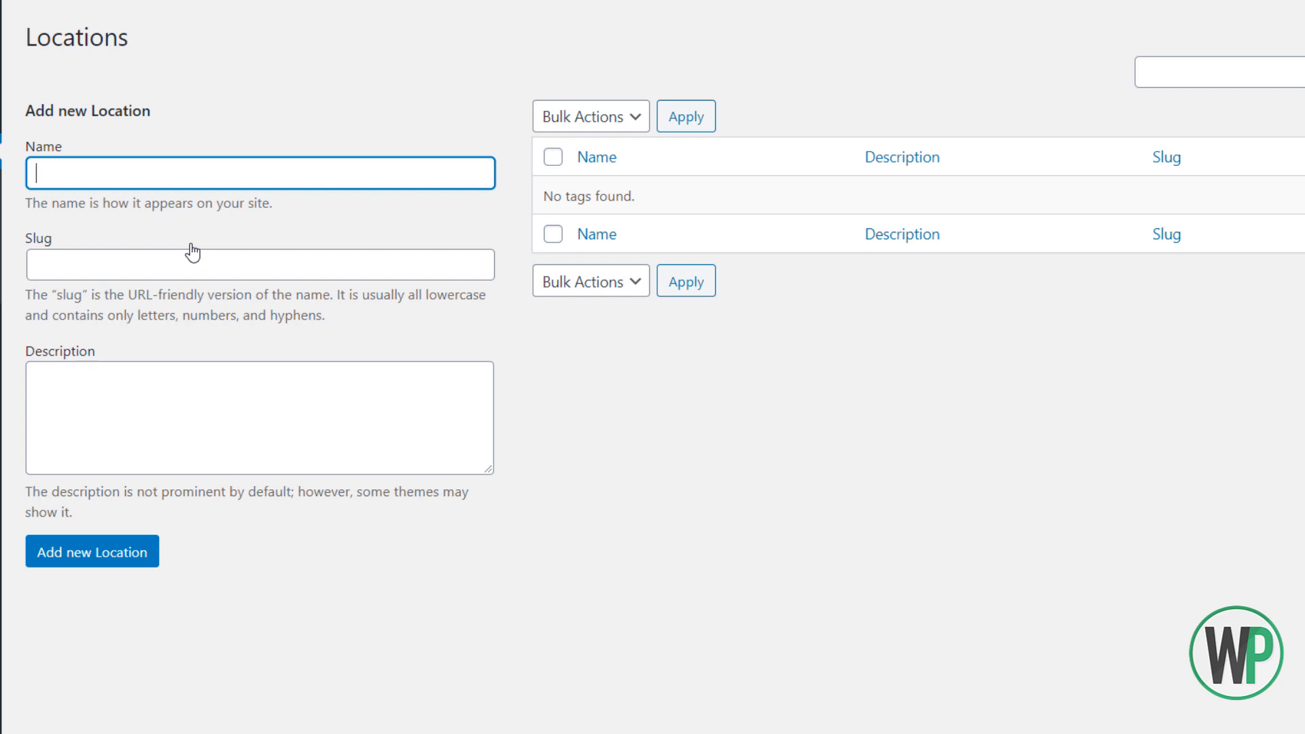
# Add the job locations Lahore, Karachi, Islamabad, Multan, Sialkot, Rawalpindi, Quetta, Gujrat, Faisalabad, Peshawar, Sahiwal and Hyderabad
pyautogui.write('Lahore')
pyautogui.click(117, 543)
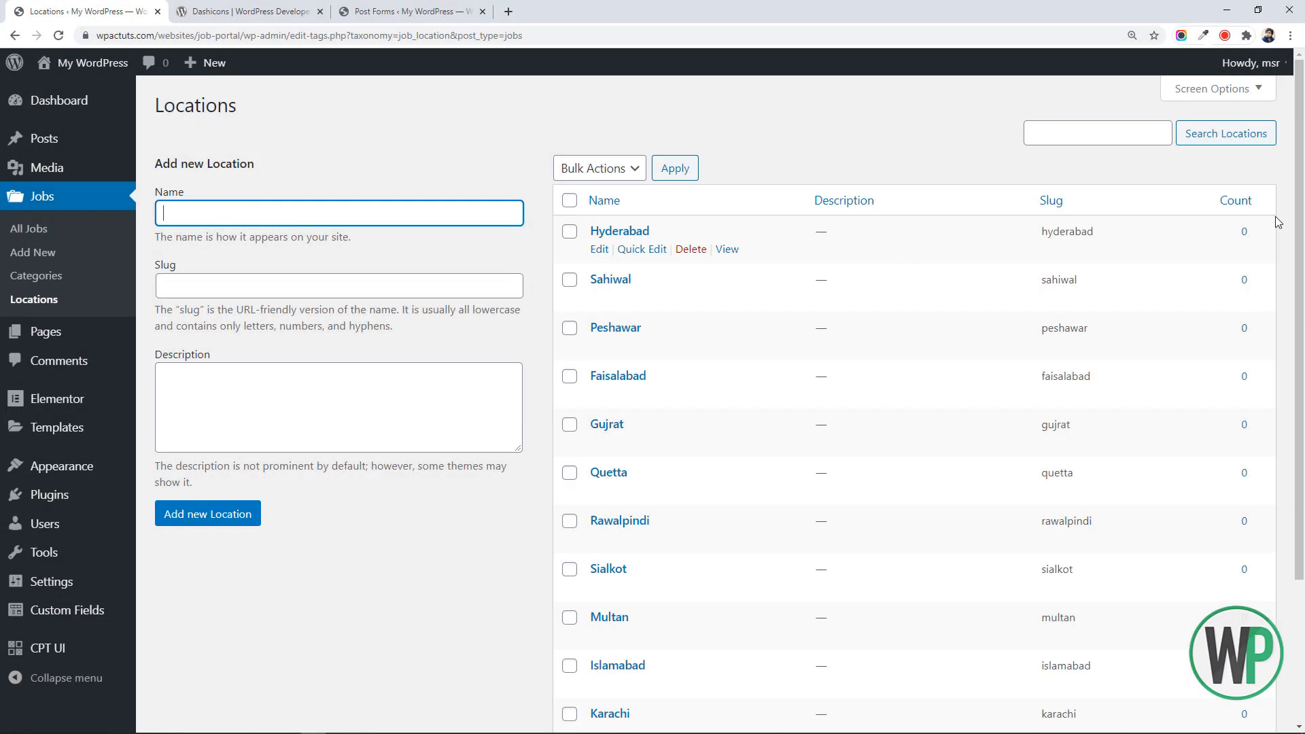
pyautogui.moveTo(1295, 91); pyautogui.dragTo(1261, 77)
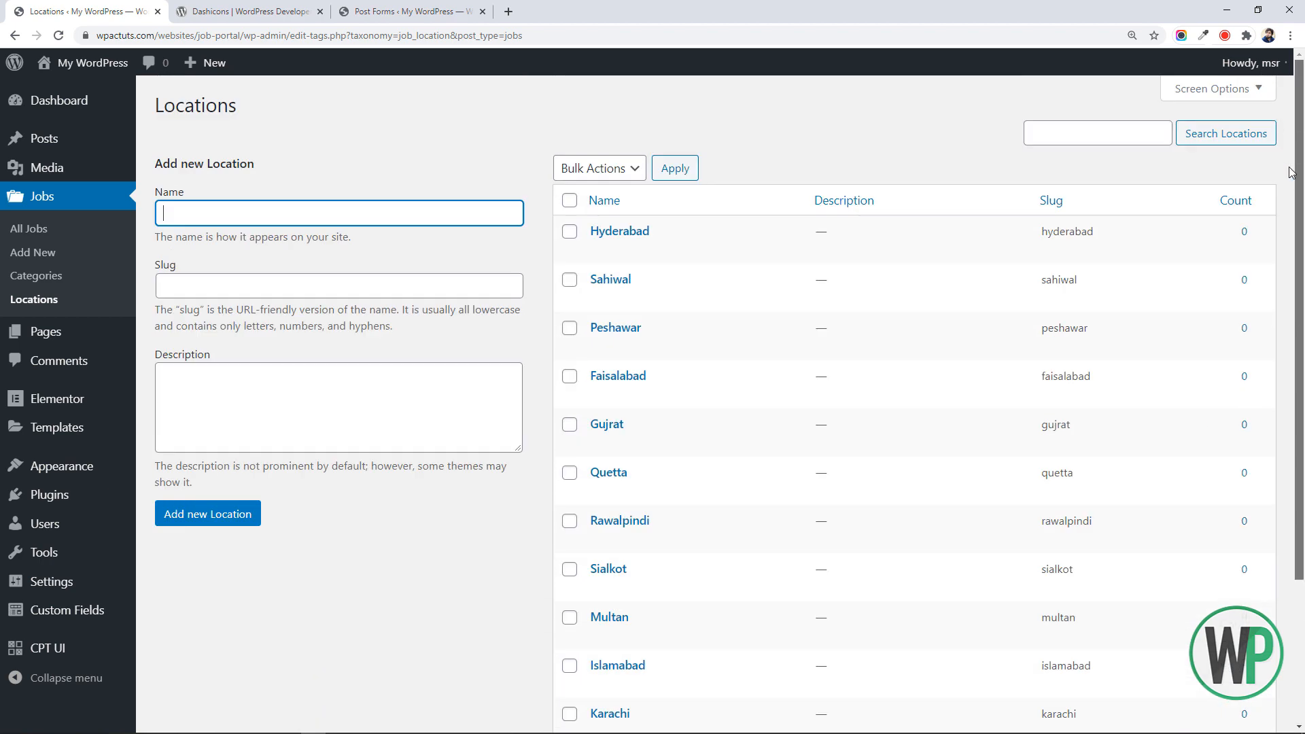
pyautogui.moveTo(1292, 173); pyautogui.dragTo(1258, 108)
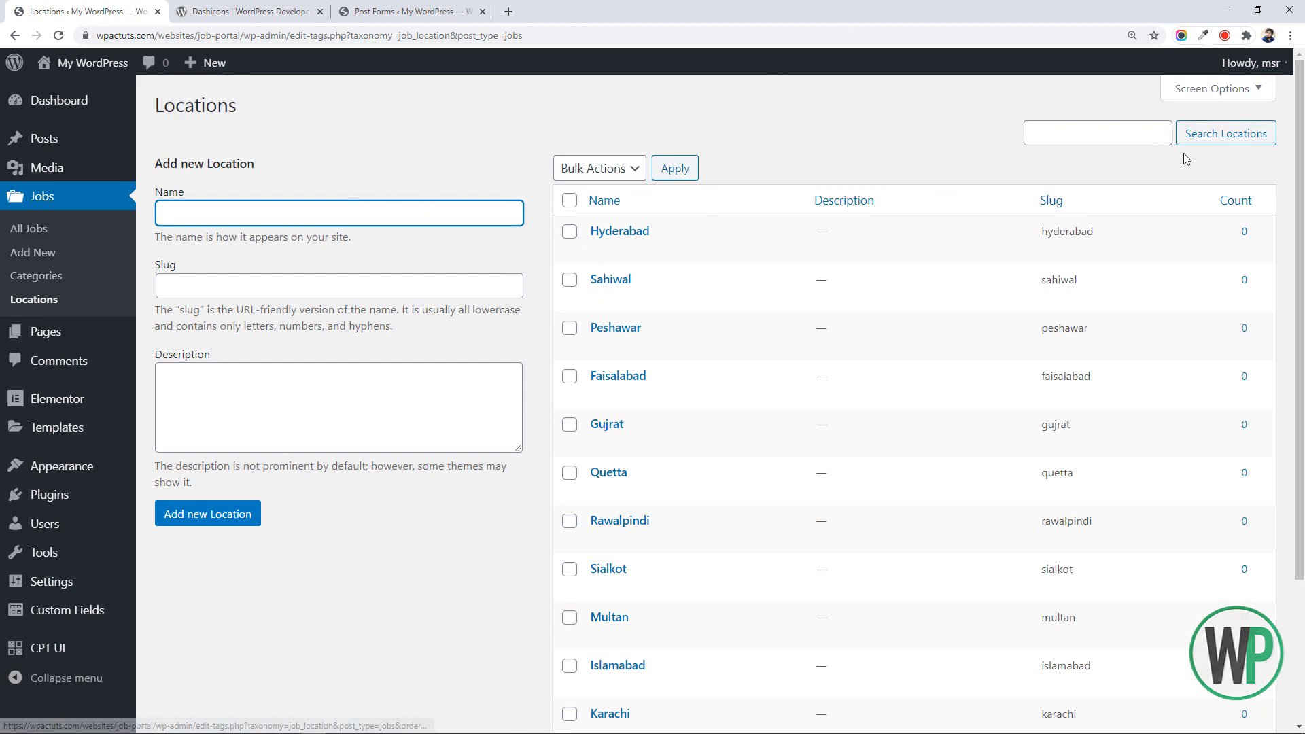
pyautogui.moveTo(1299, 109)
pyautogui.mouseDown()
pyautogui.moveTo(1301, 125)
pyautogui.moveTo(1299, 98)
pyautogui.mouseUp()
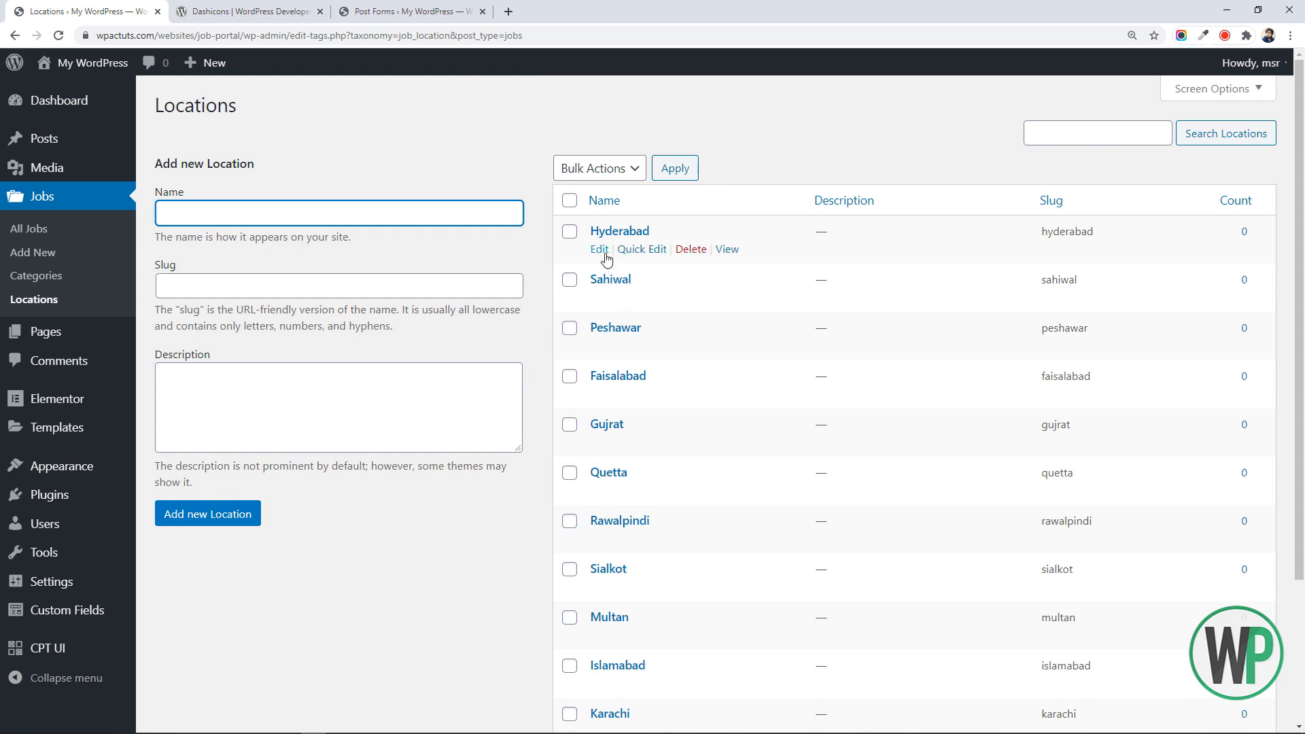
# View the quick edit fields of the Hyderabad location and close them without changes
pyautogui.click(643, 249)
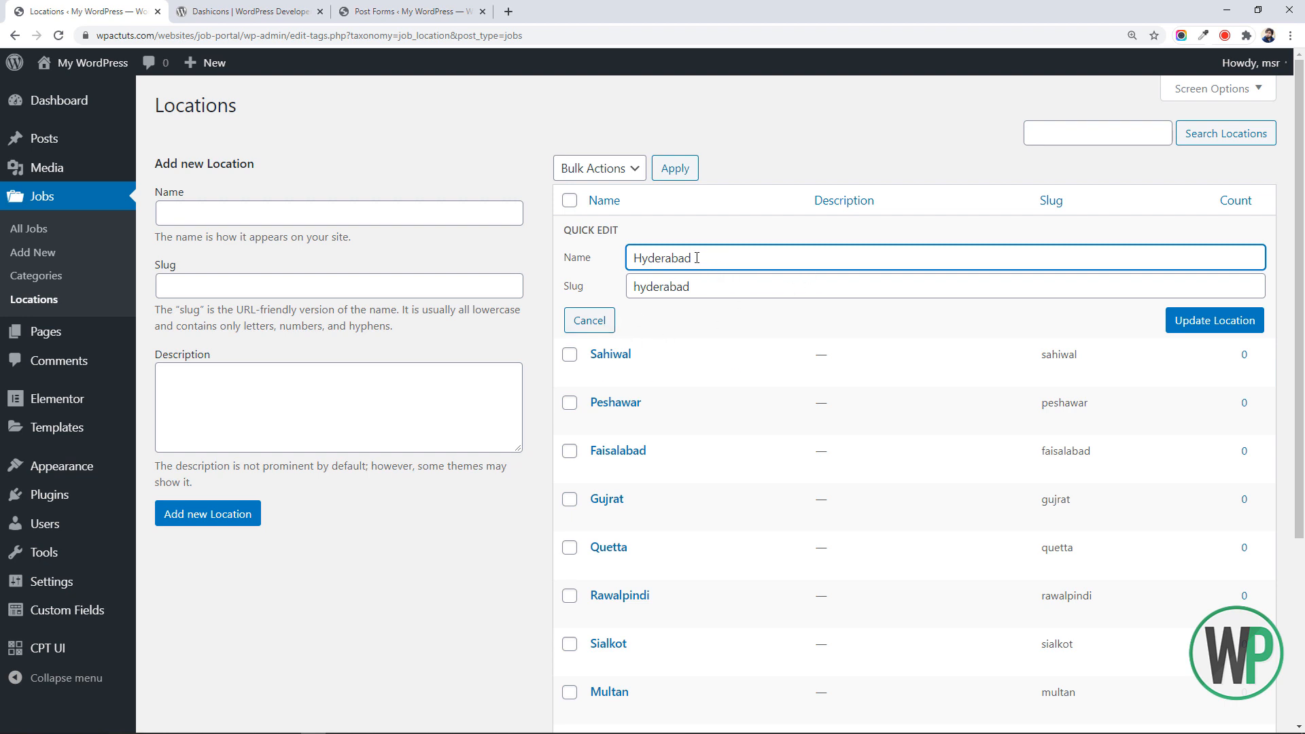
pyautogui.click(596, 326)
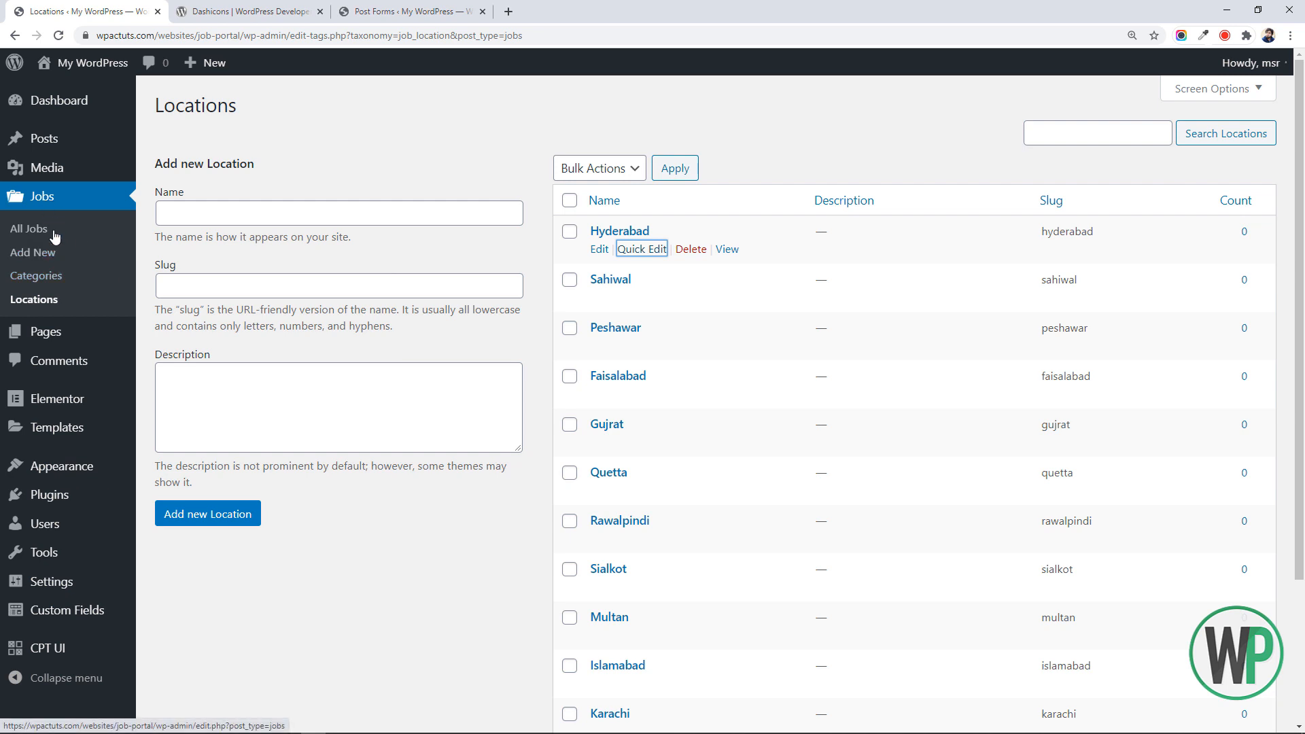
# Open a new job entry and check how its Categories section offers the terms
pyautogui.click(41, 250)
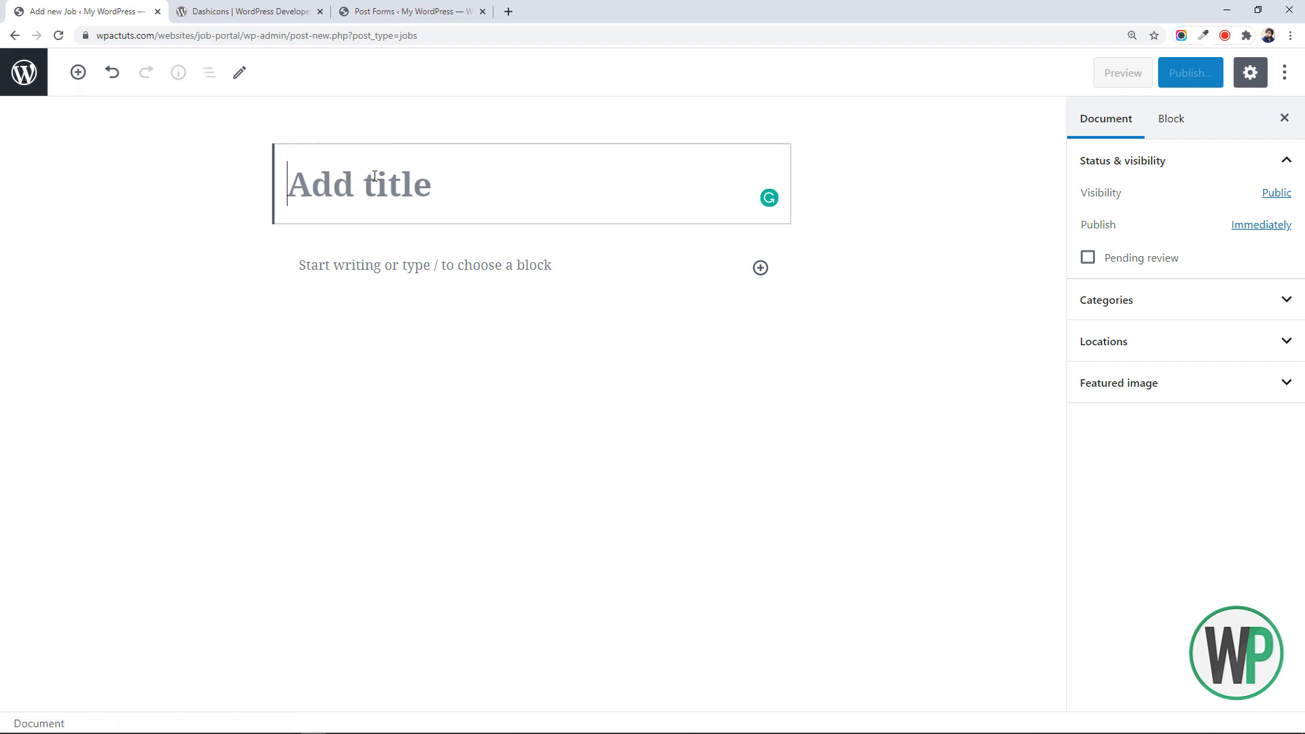
pyautogui.click(1142, 305)
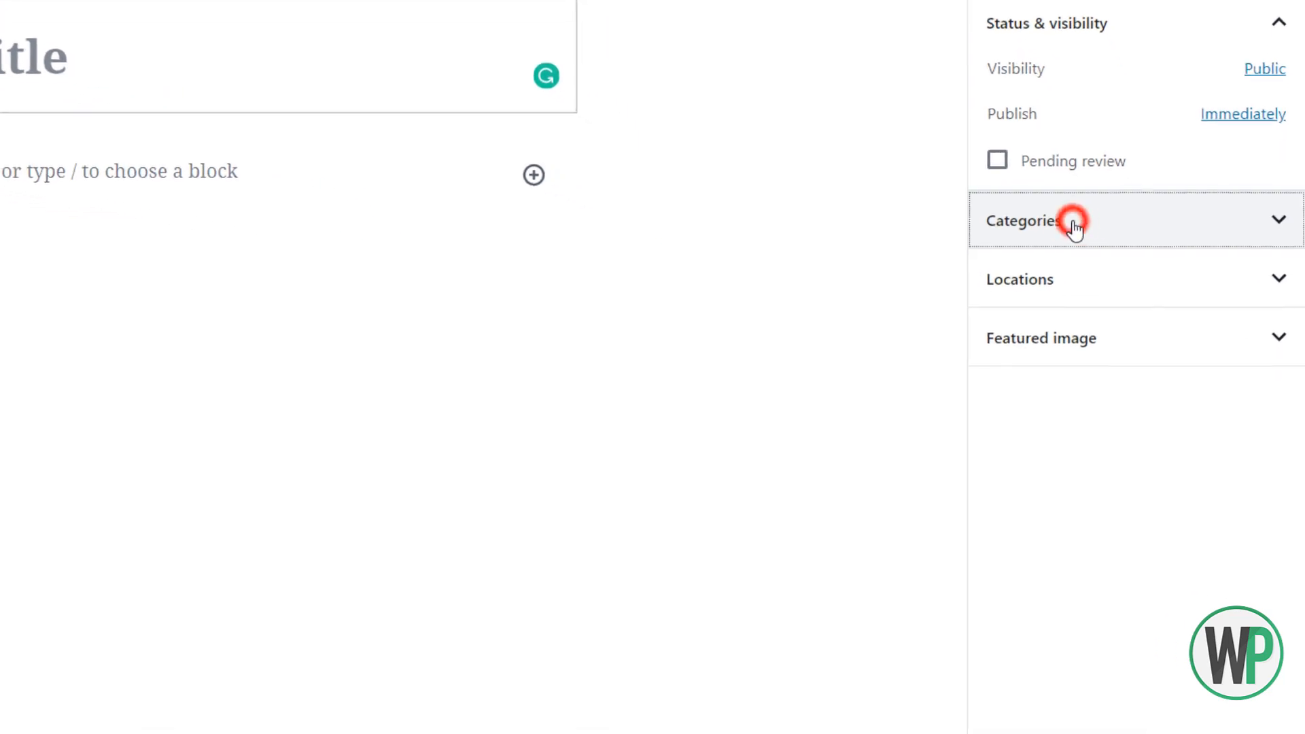
pyautogui.click(1116, 297)
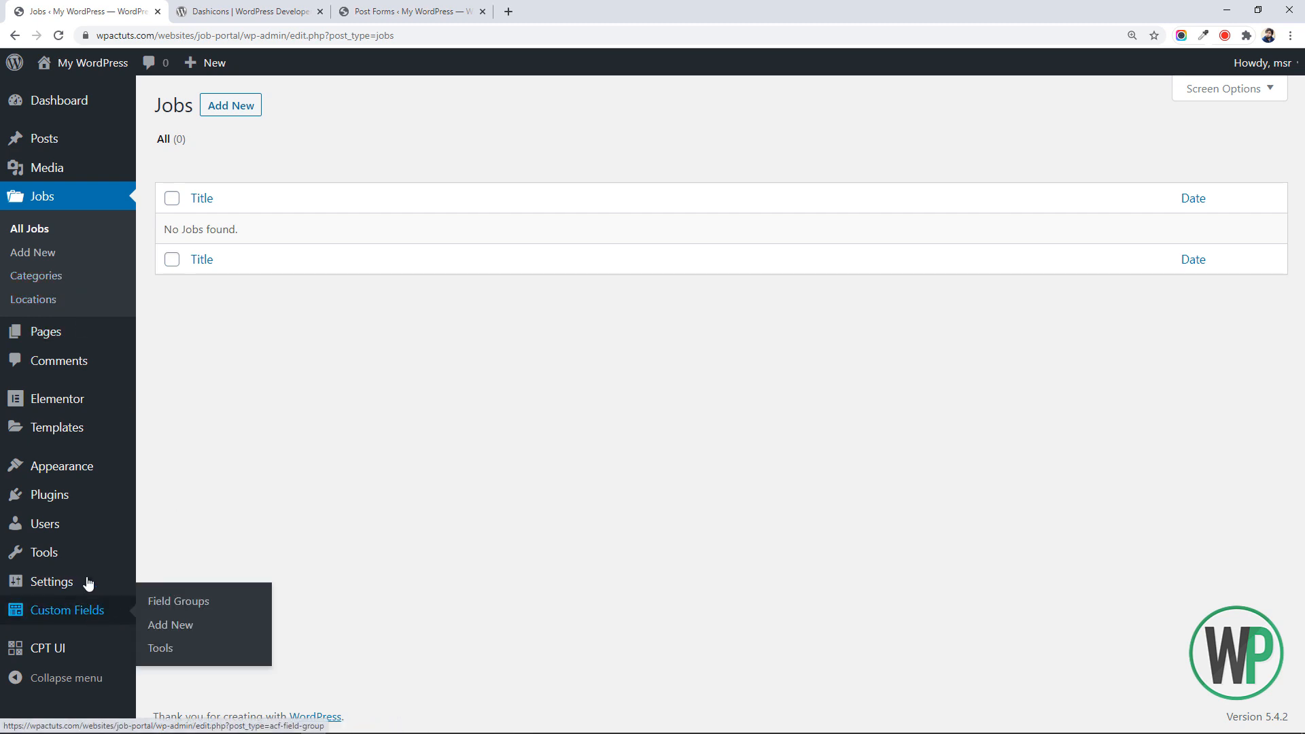
# Go to the CPT UI taxonomies and open the Categories taxonomy for editing
pyautogui.moveTo(108, 651)
pyautogui.click(174, 544)
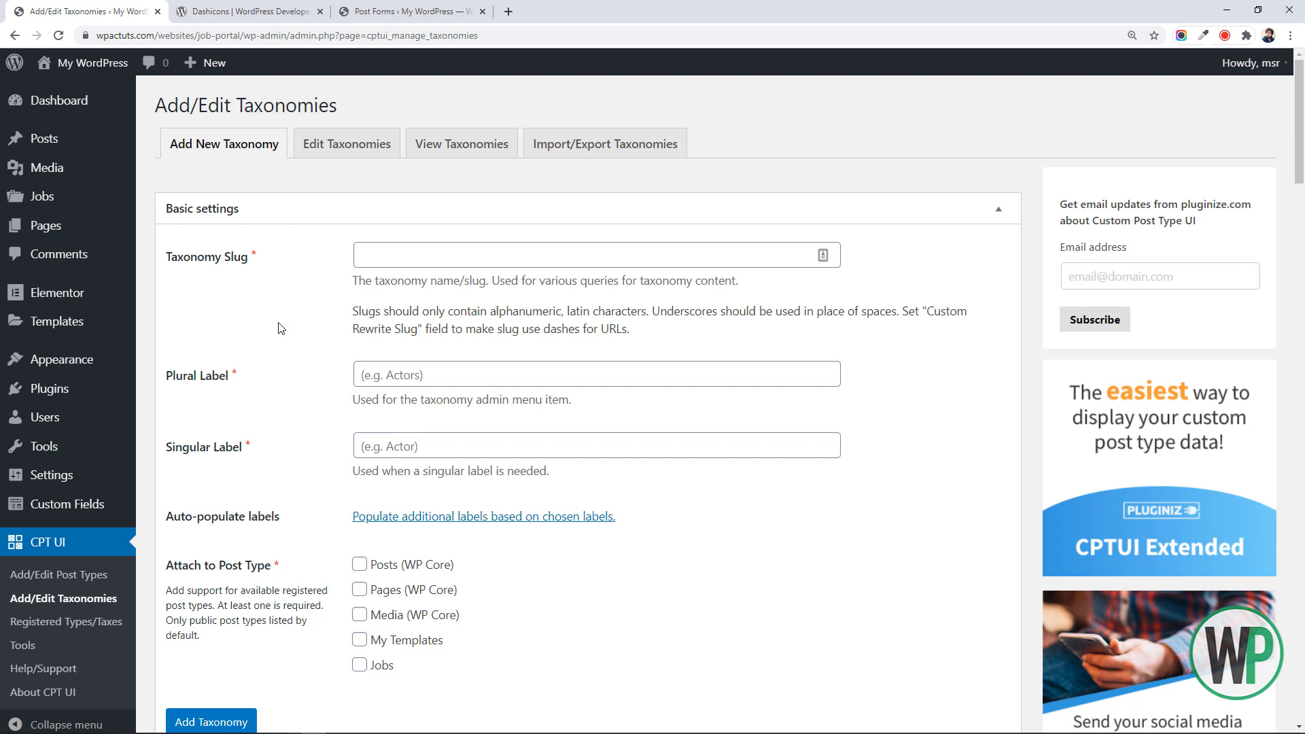
pyautogui.click(347, 143)
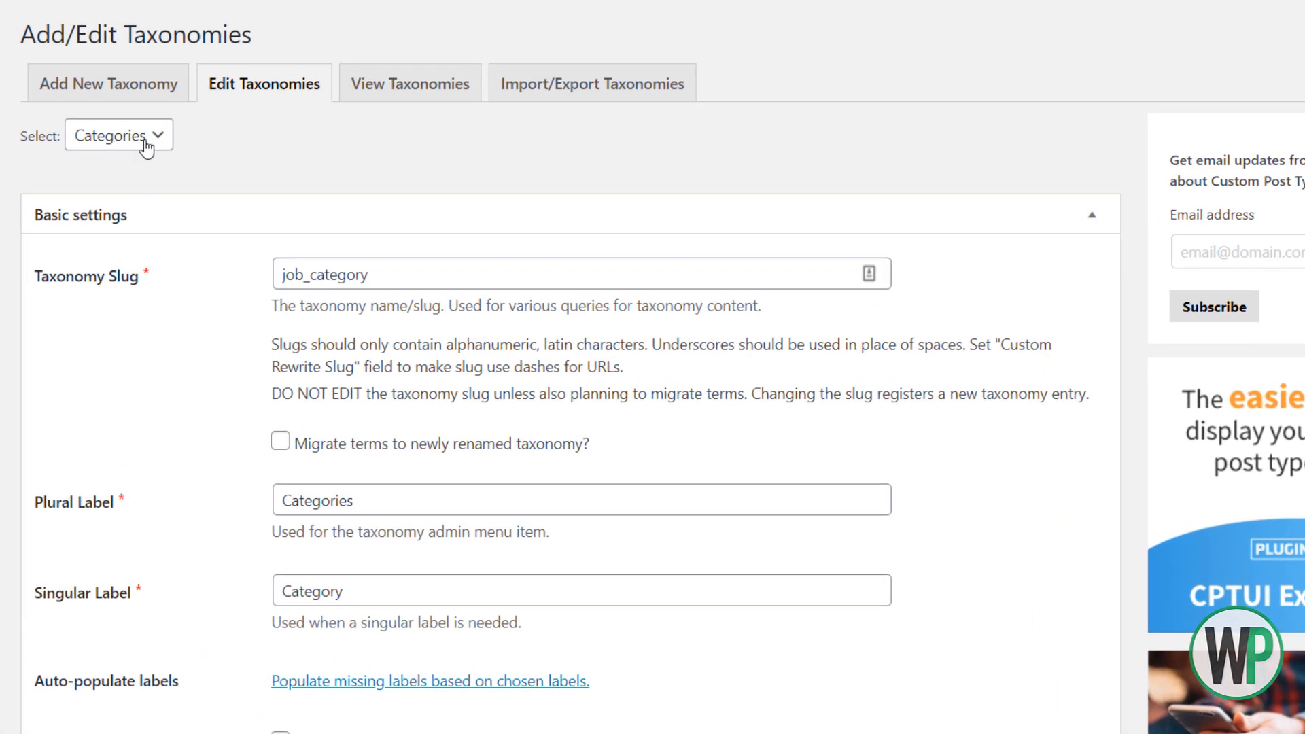
pyautogui.click(204, 159)
pyautogui.click(272, 171)
# Set Hierarchical to True for the job_category taxonomy and save it
pyautogui.scroll(-4, 272, 173)
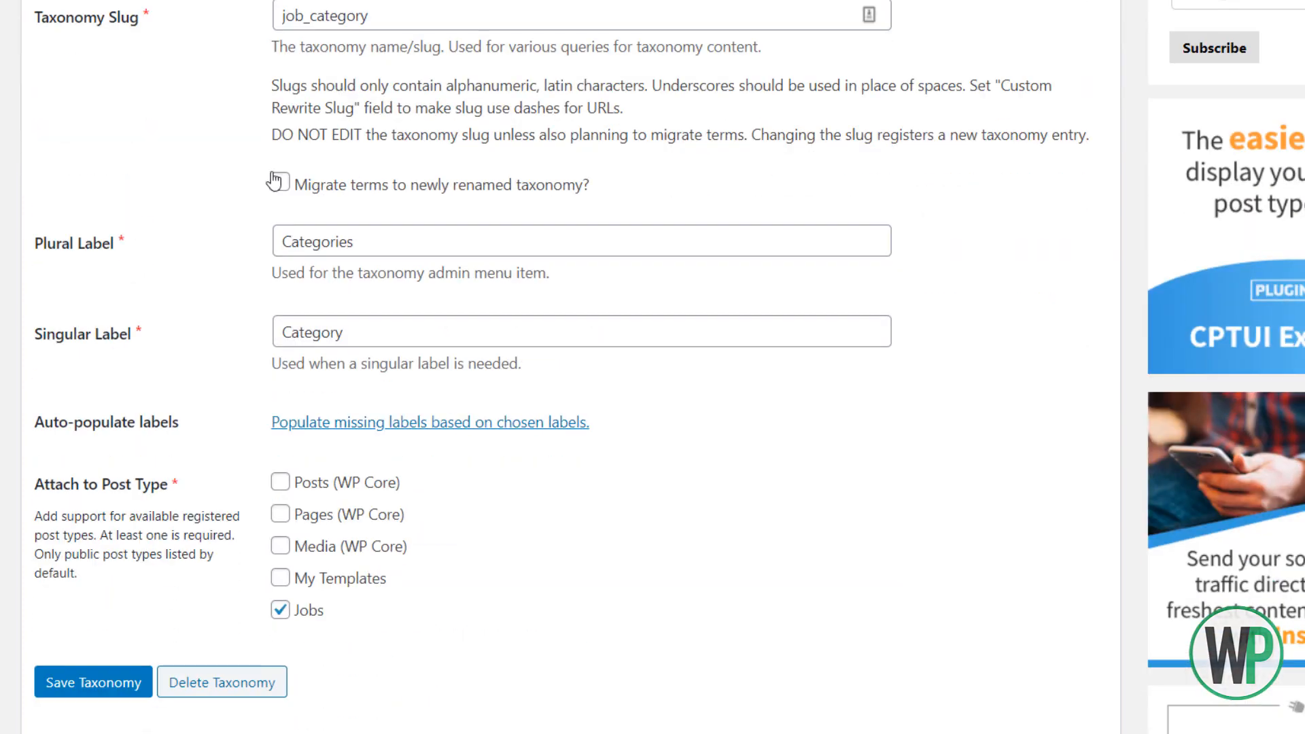
pyautogui.scroll(-7, 272, 174)
pyautogui.scroll(-20, 578, 367)
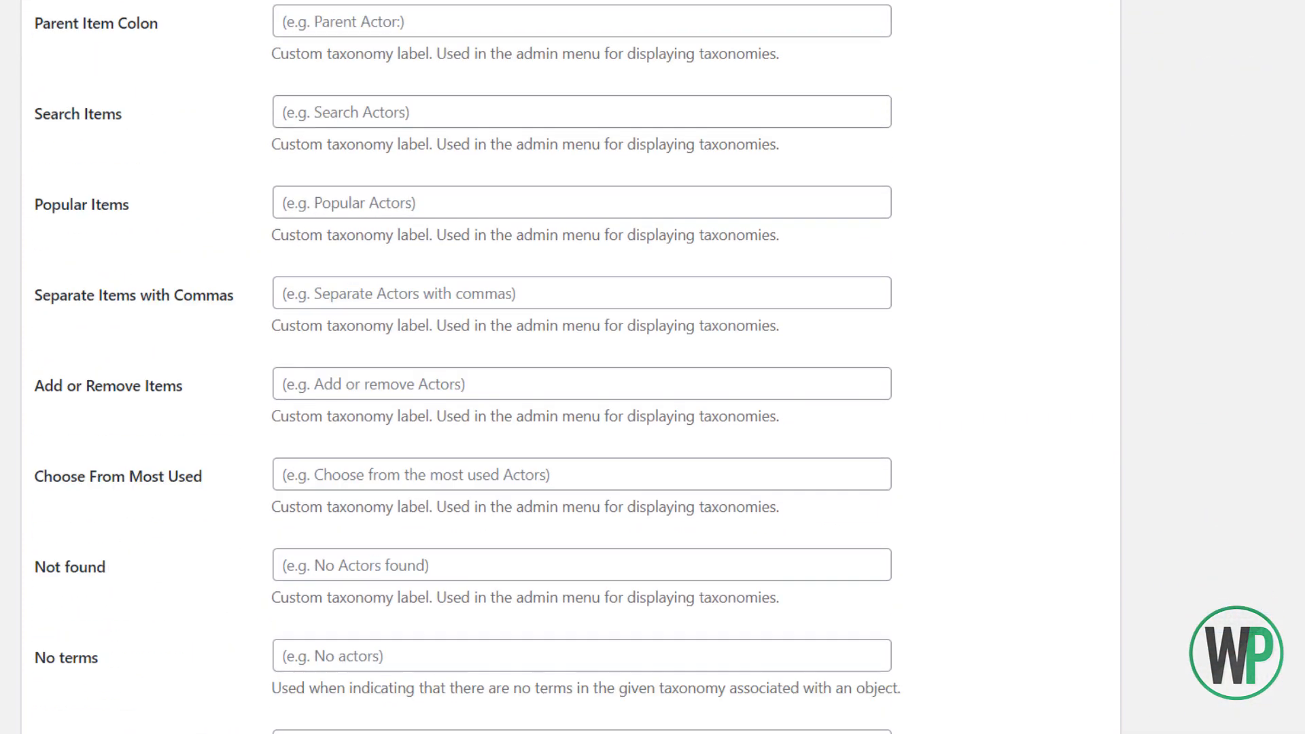
pyautogui.scroll(-5, 431, 396)
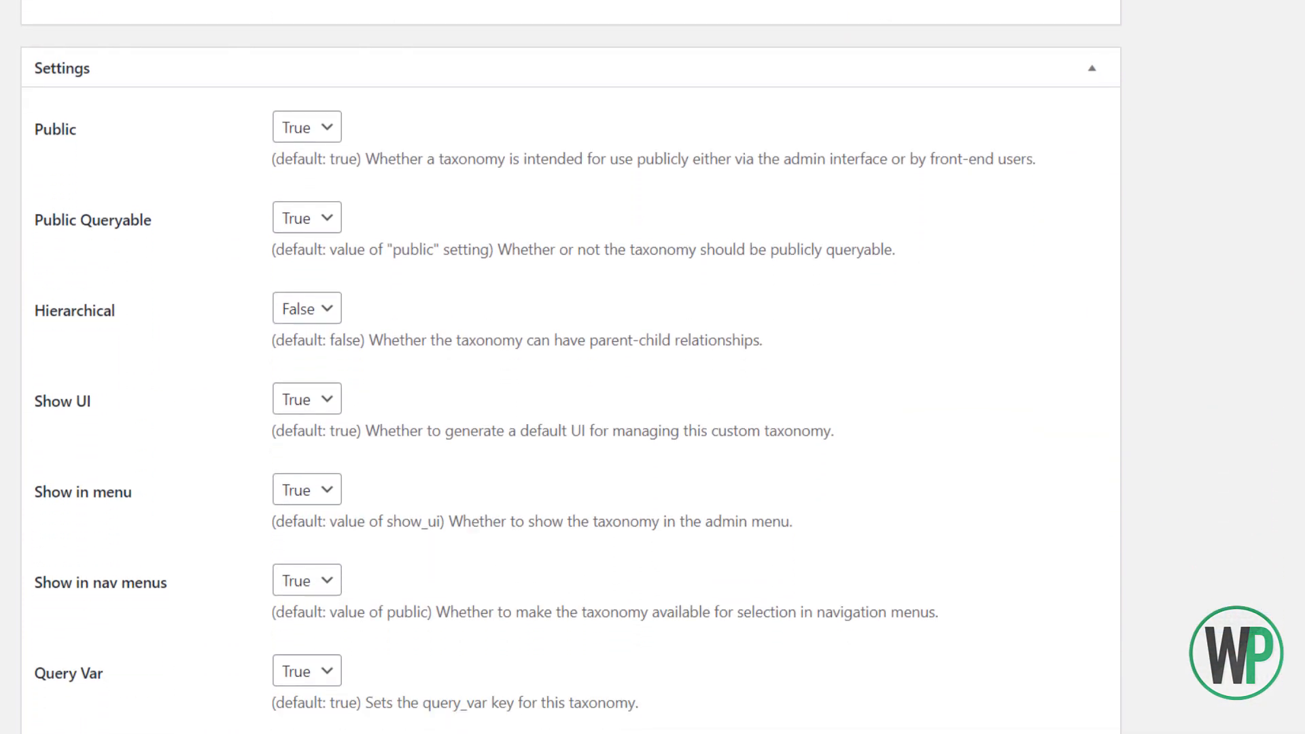
pyautogui.click(329, 204)
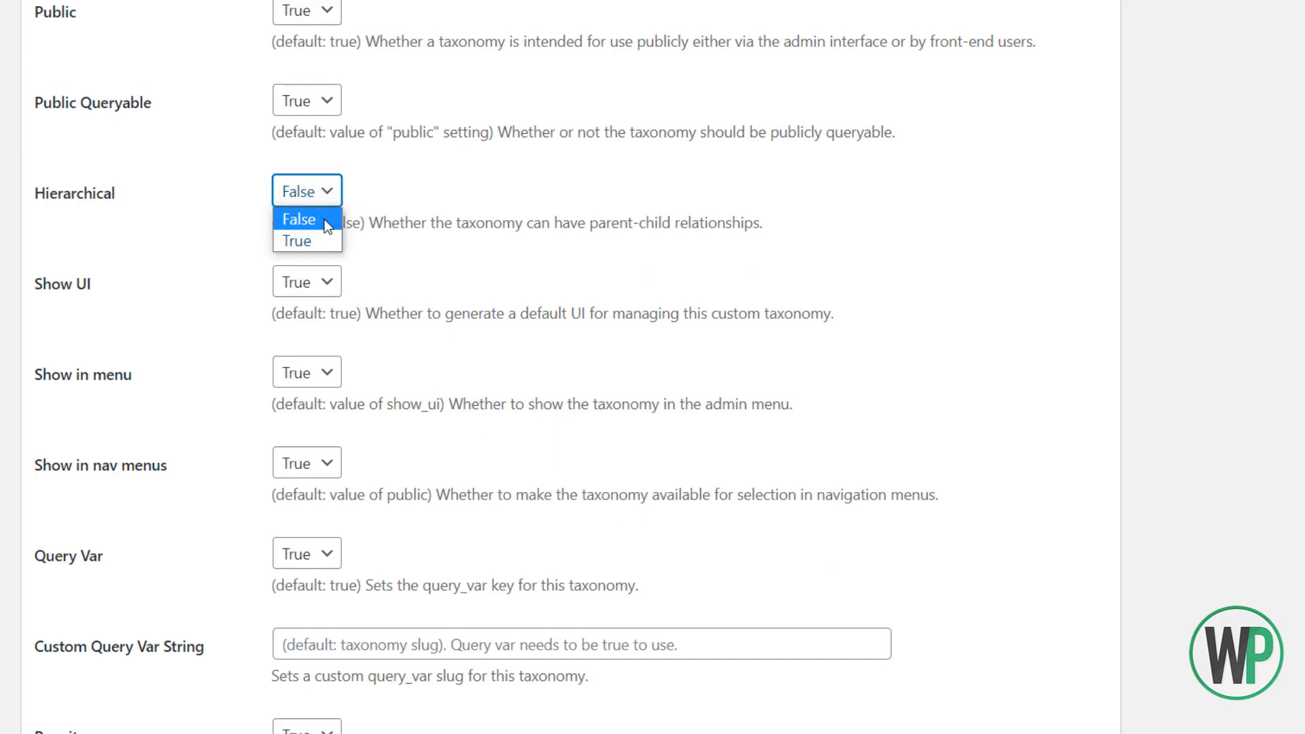
pyautogui.click(323, 235)
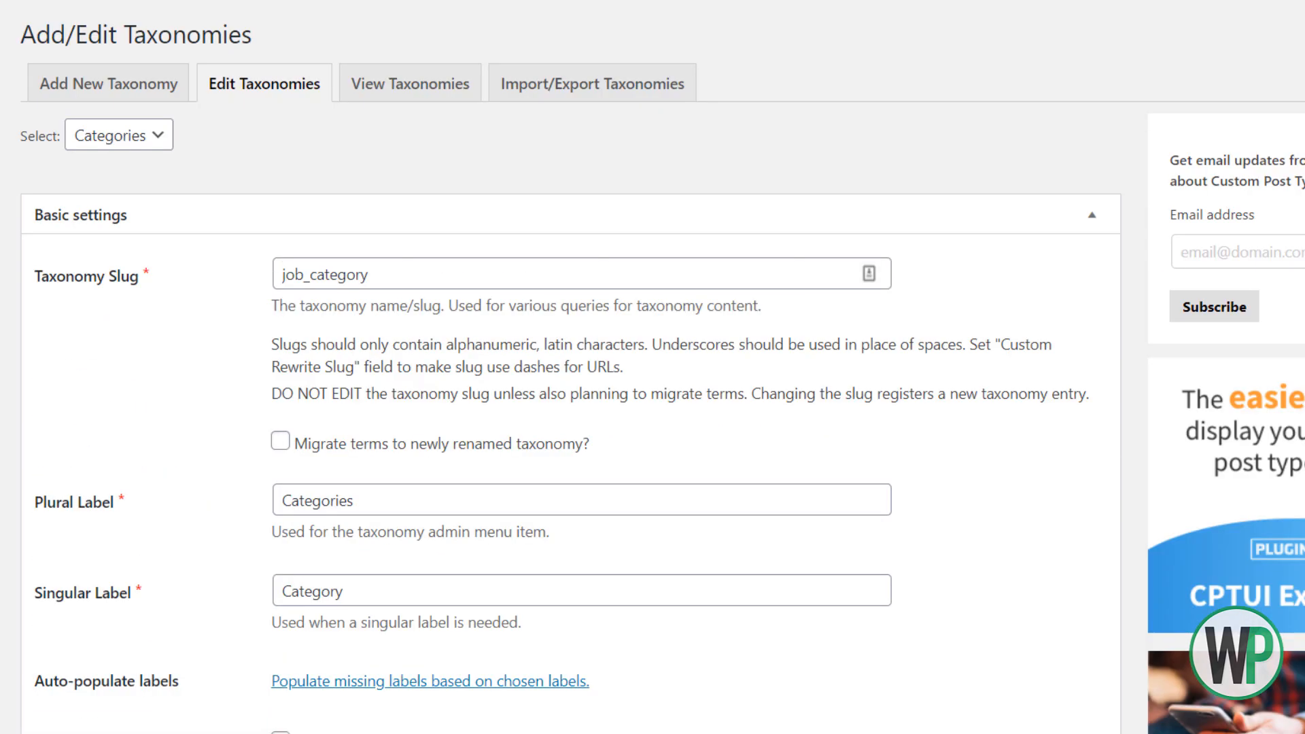
pyautogui.scroll(-20, 571, 408)
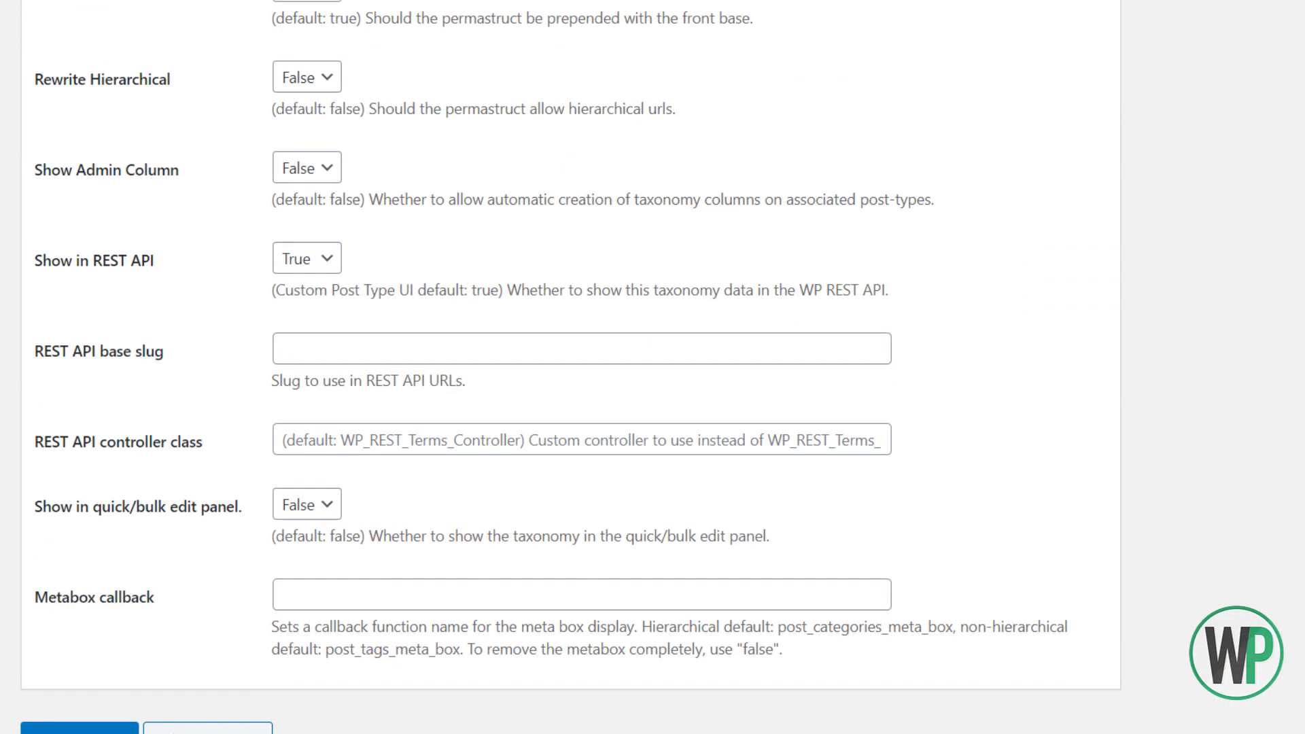
pyautogui.click(79, 728)
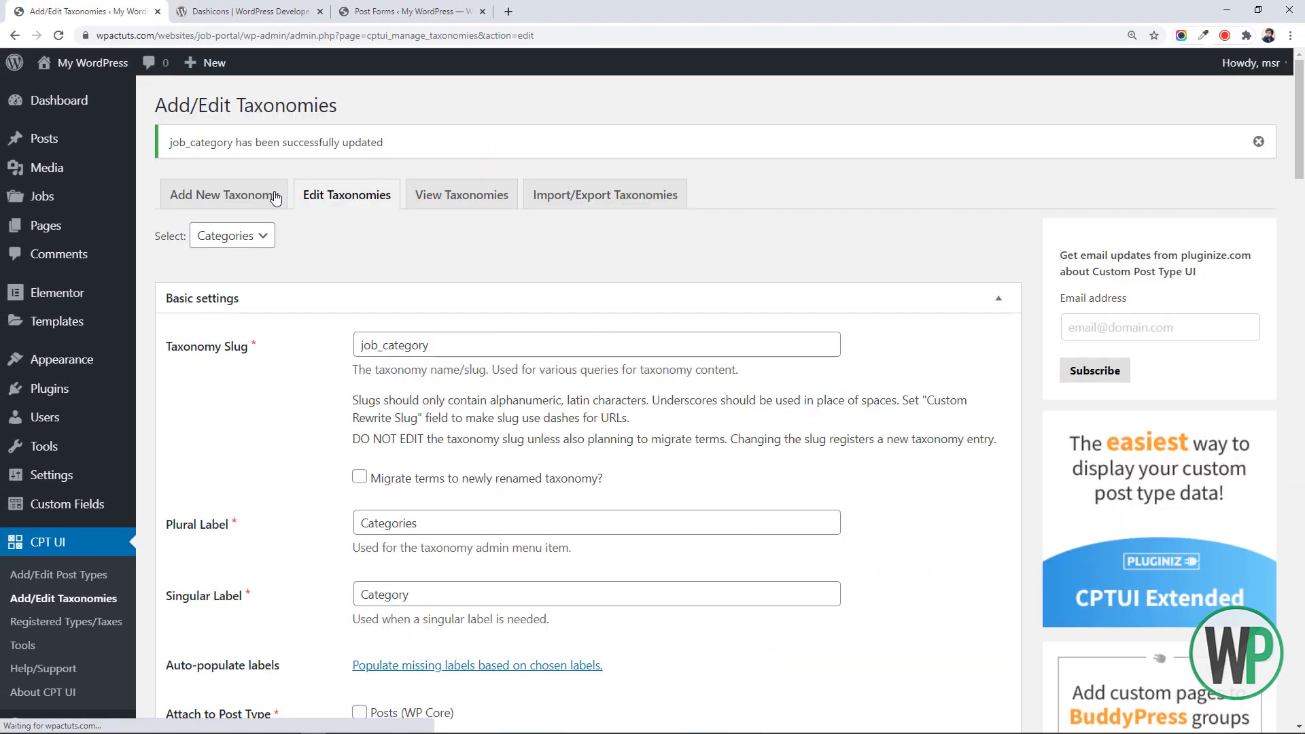
# Switch to the Locations taxonomy, set its Hierarchical option to True and save it
pyautogui.click(228, 242)
pyautogui.click(229, 276)
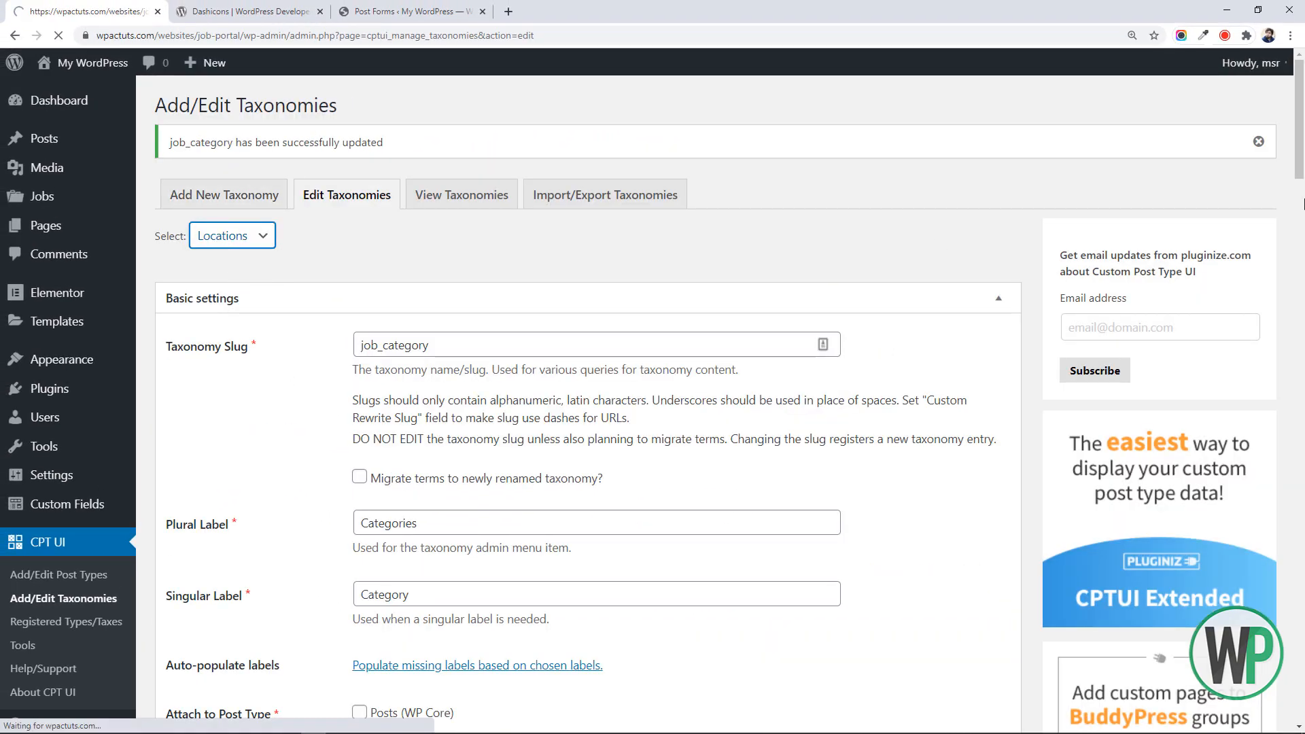
pyautogui.moveTo(1299, 114); pyautogui.dragTo(1299, 487)
pyautogui.scroll(-3, 655, 539)
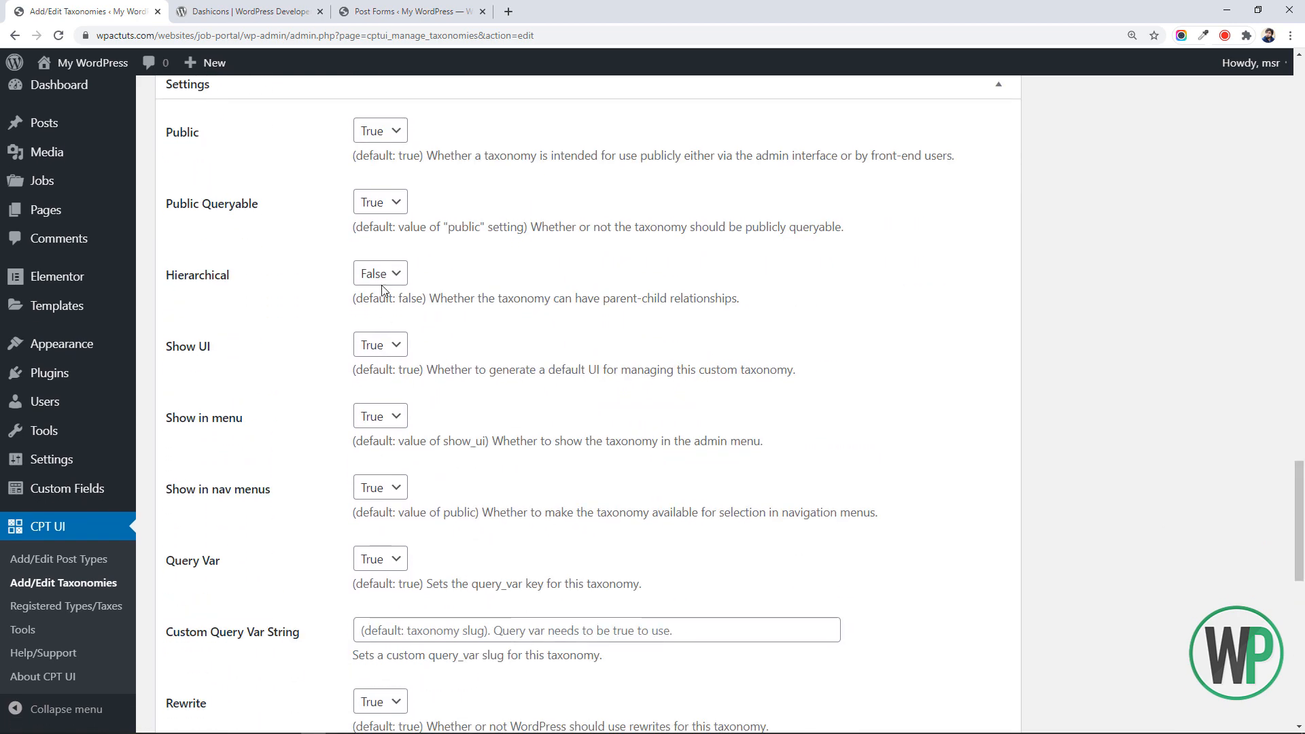
pyautogui.click(381, 276)
pyautogui.click(381, 298)
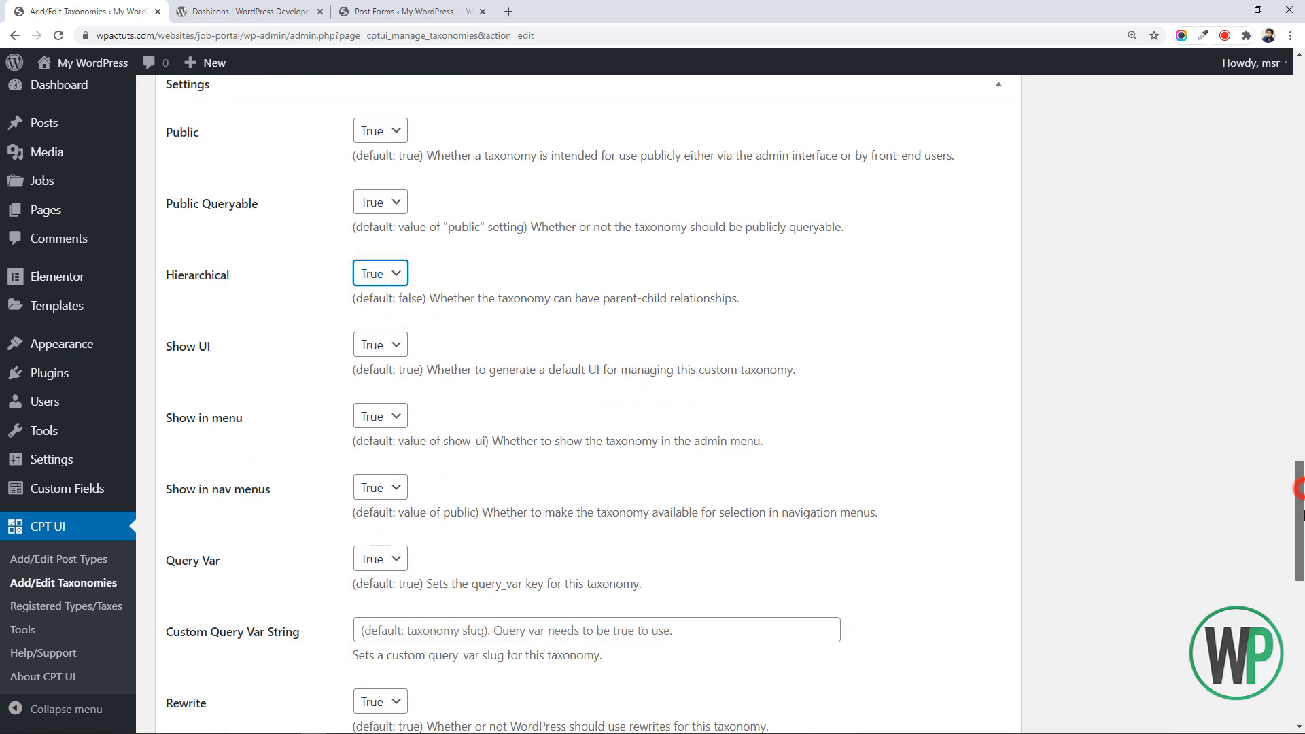
pyautogui.moveTo(1299, 488); pyautogui.dragTo(1299, 628)
pyautogui.click(203, 646)
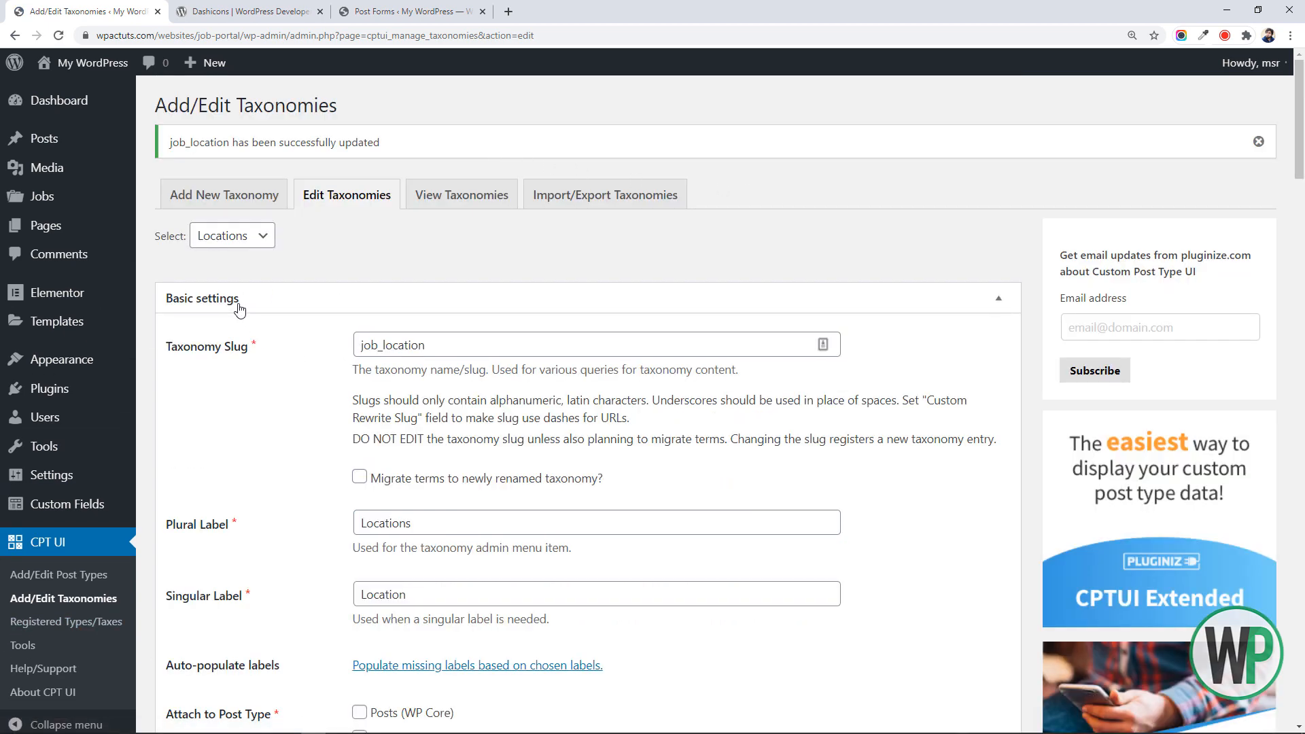
# Open the Jobs Categories page and check the Parent Category choices in the new category form
pyautogui.moveTo(57, 201)
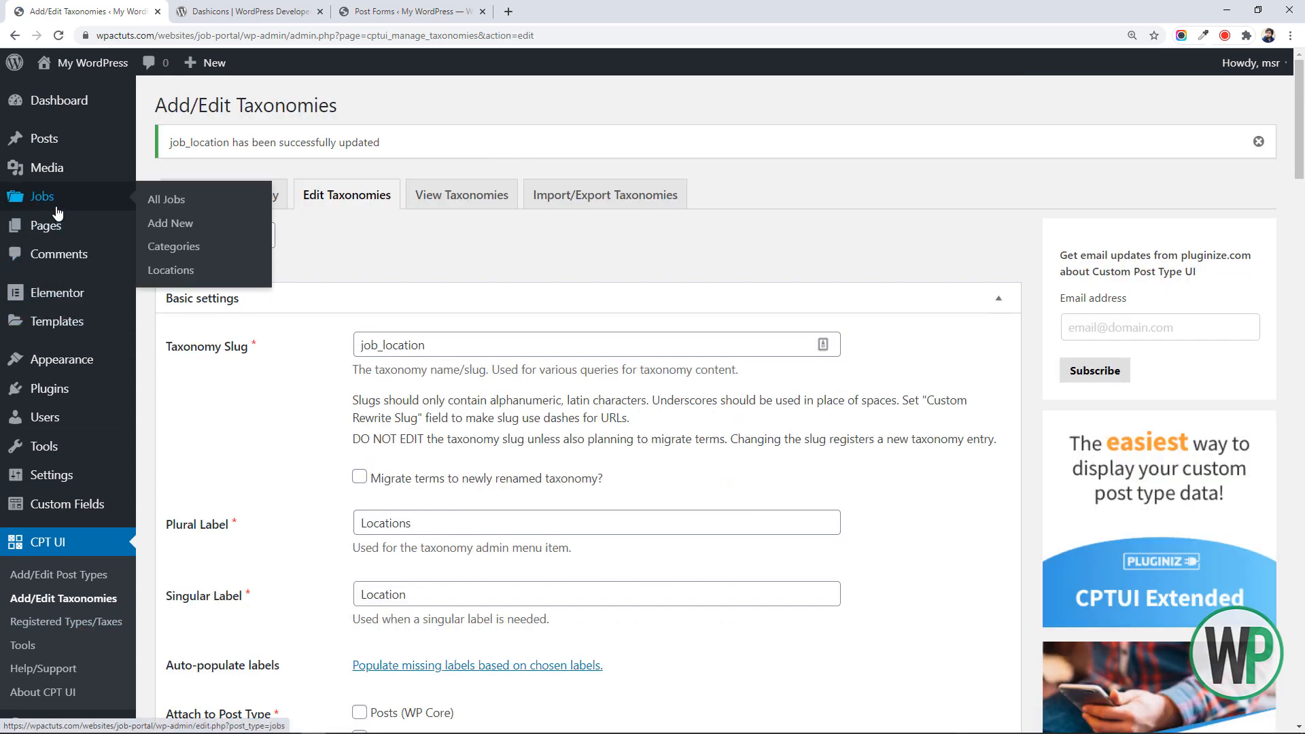
pyautogui.click(174, 246)
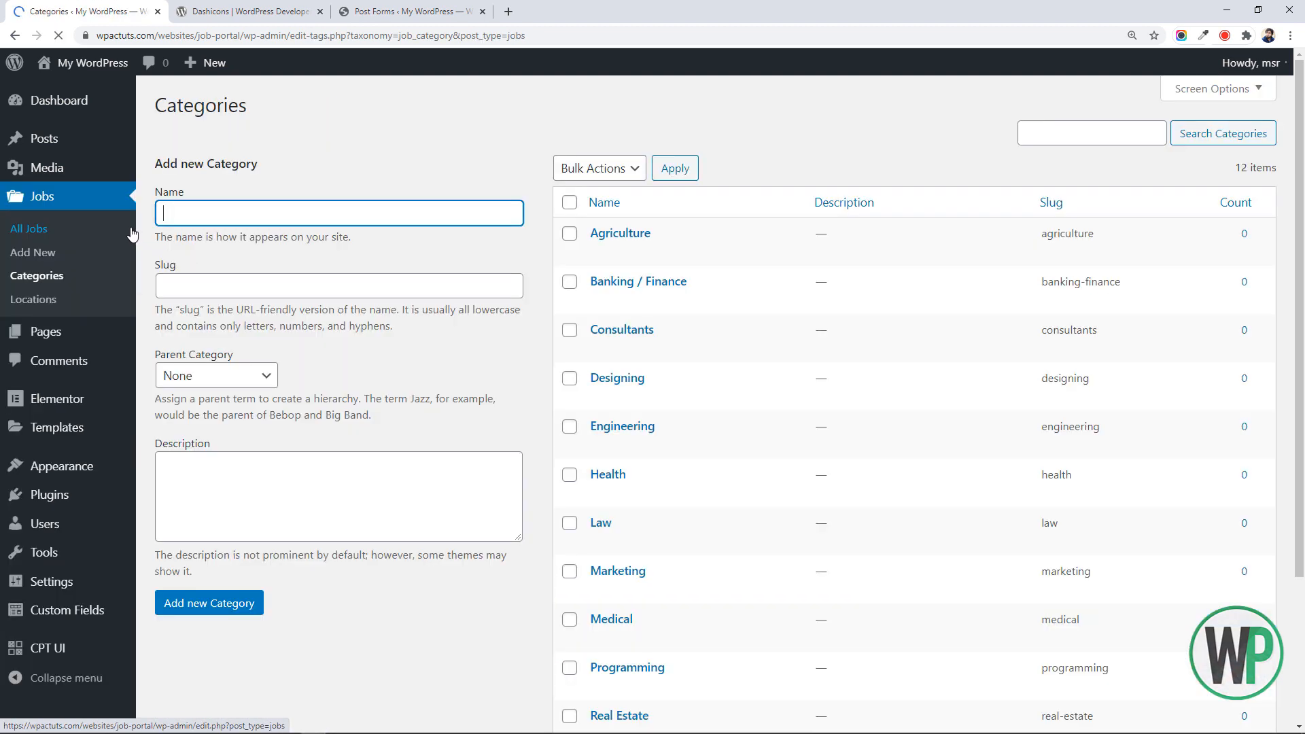
pyautogui.click(241, 369)
pyautogui.click(334, 375)
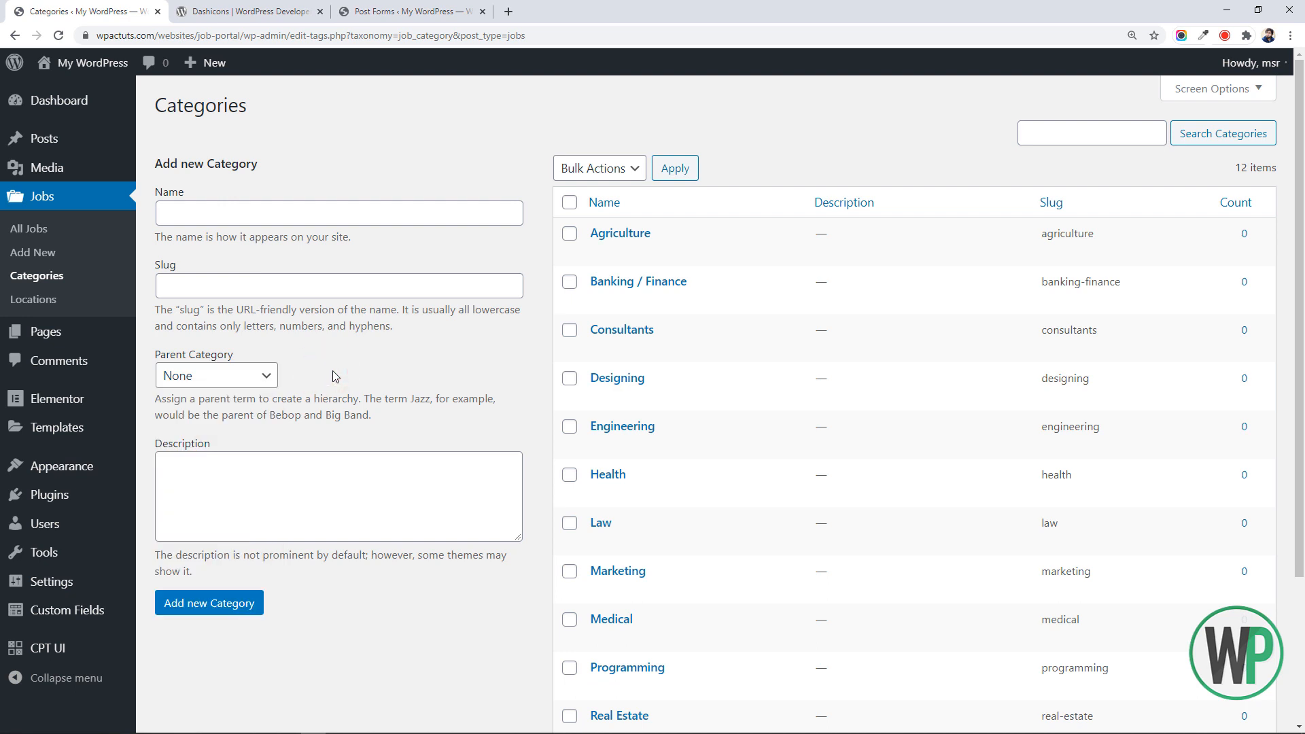
pyautogui.click(294, 218)
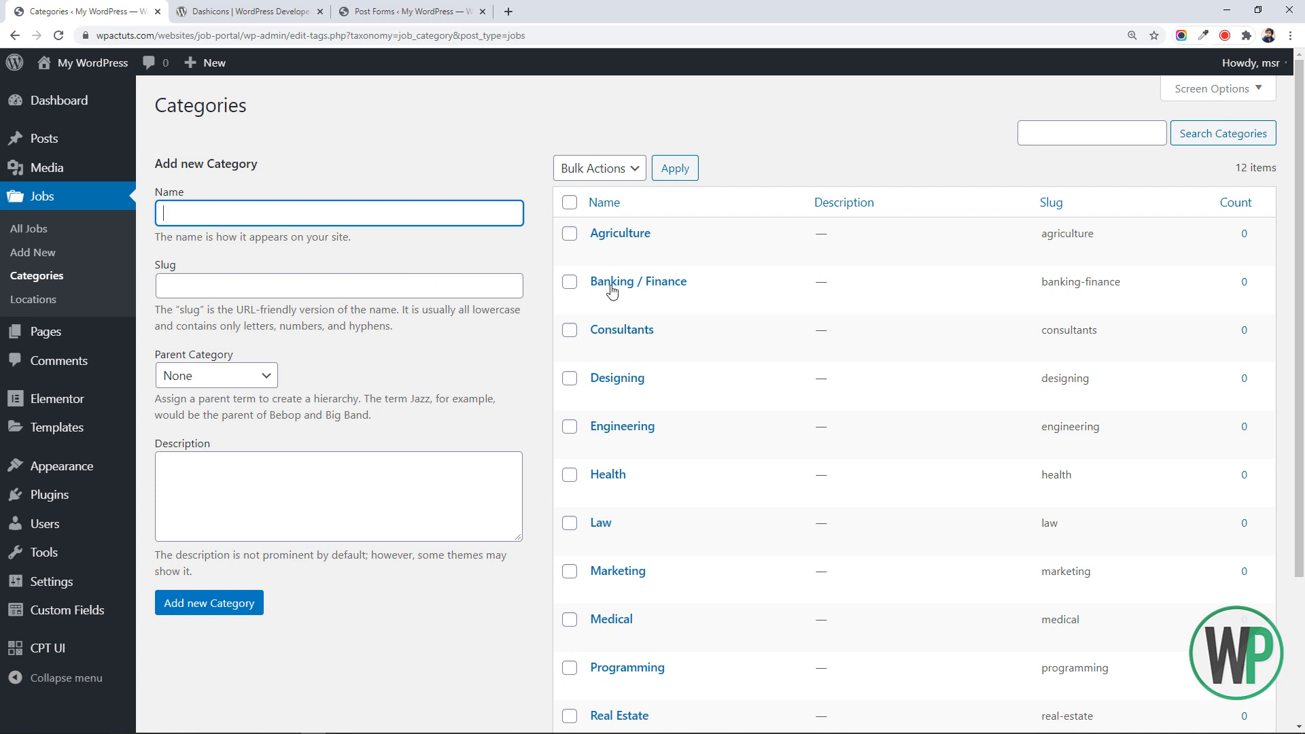
# Check the Parent Location option on the Jobs Locations page, and look through the Categories list again
pyautogui.click(75, 299)
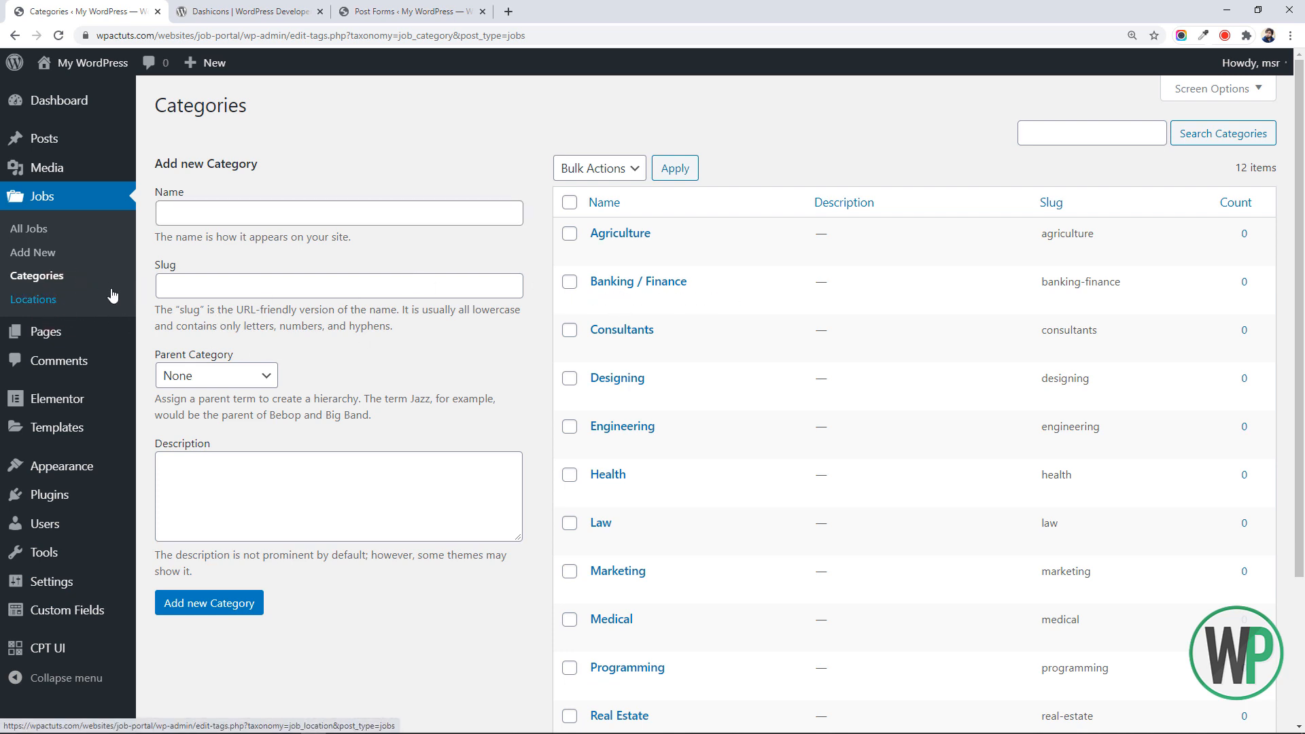
pyautogui.click(103, 299)
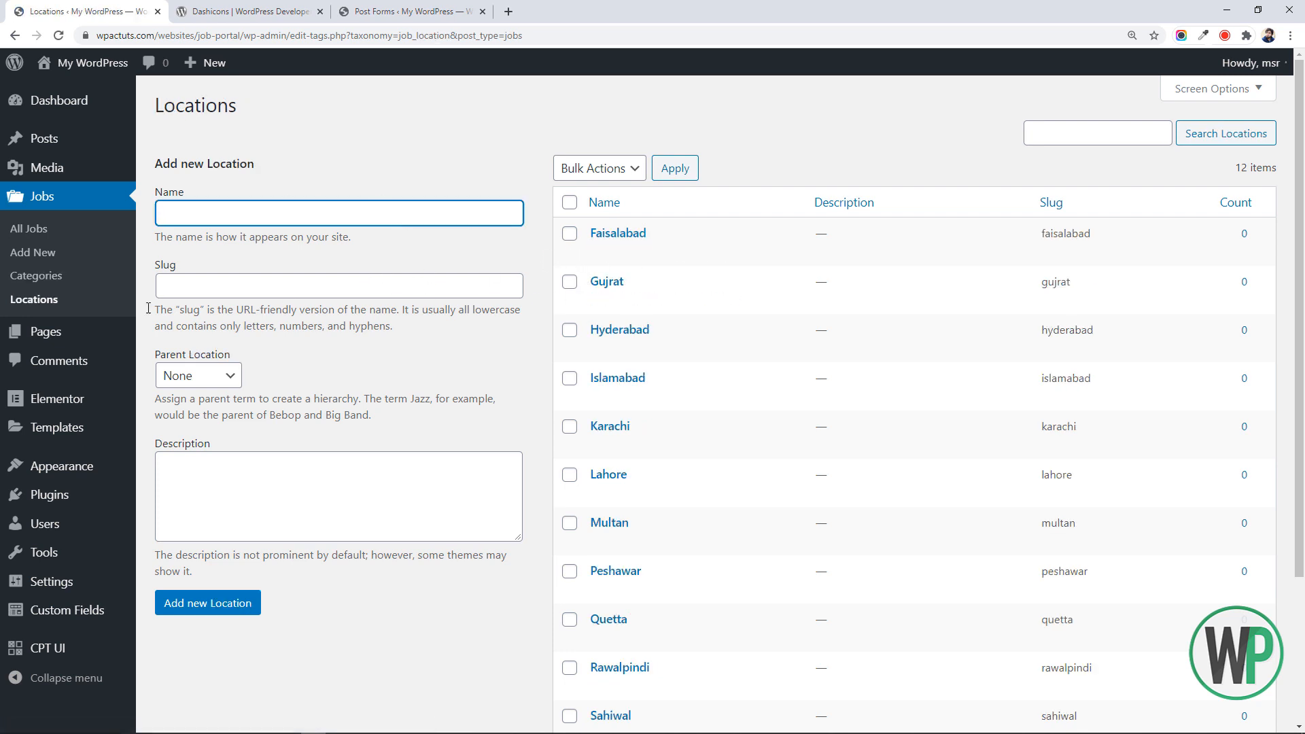
pyautogui.click(64, 279)
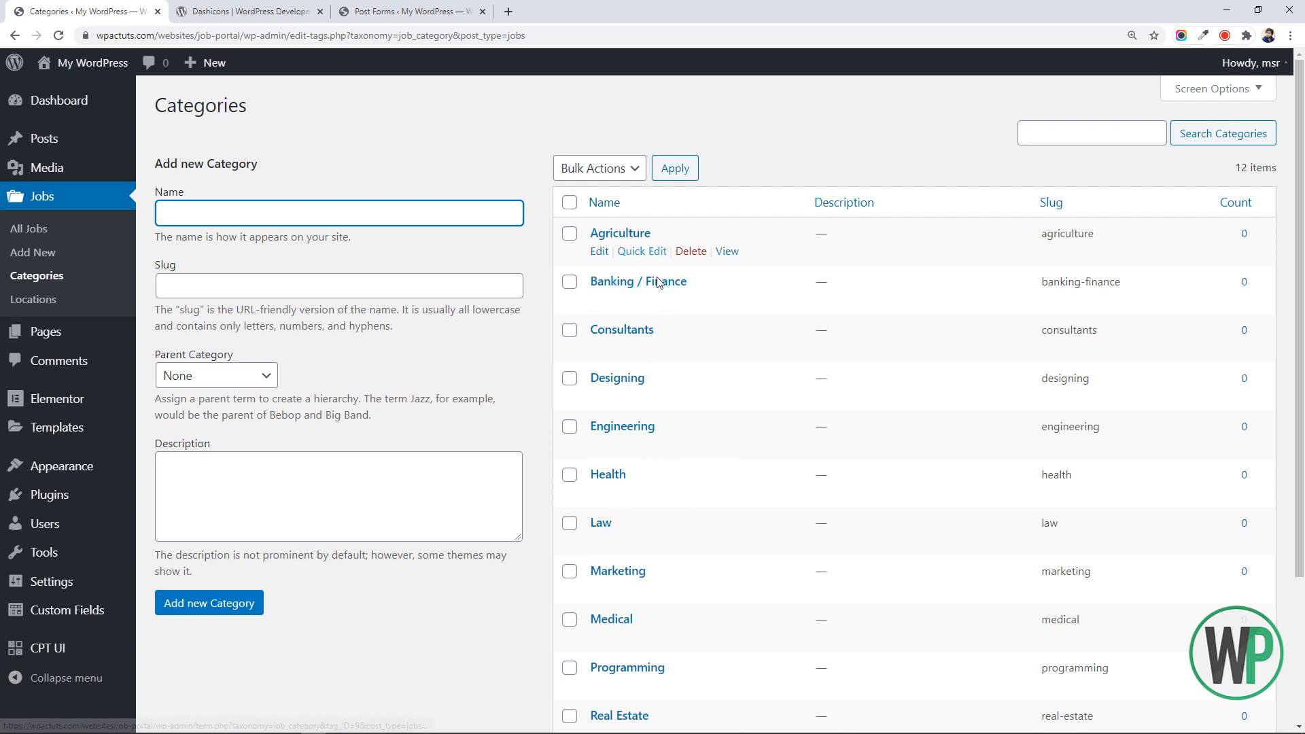
pyautogui.scroll(-3, 740, 313)
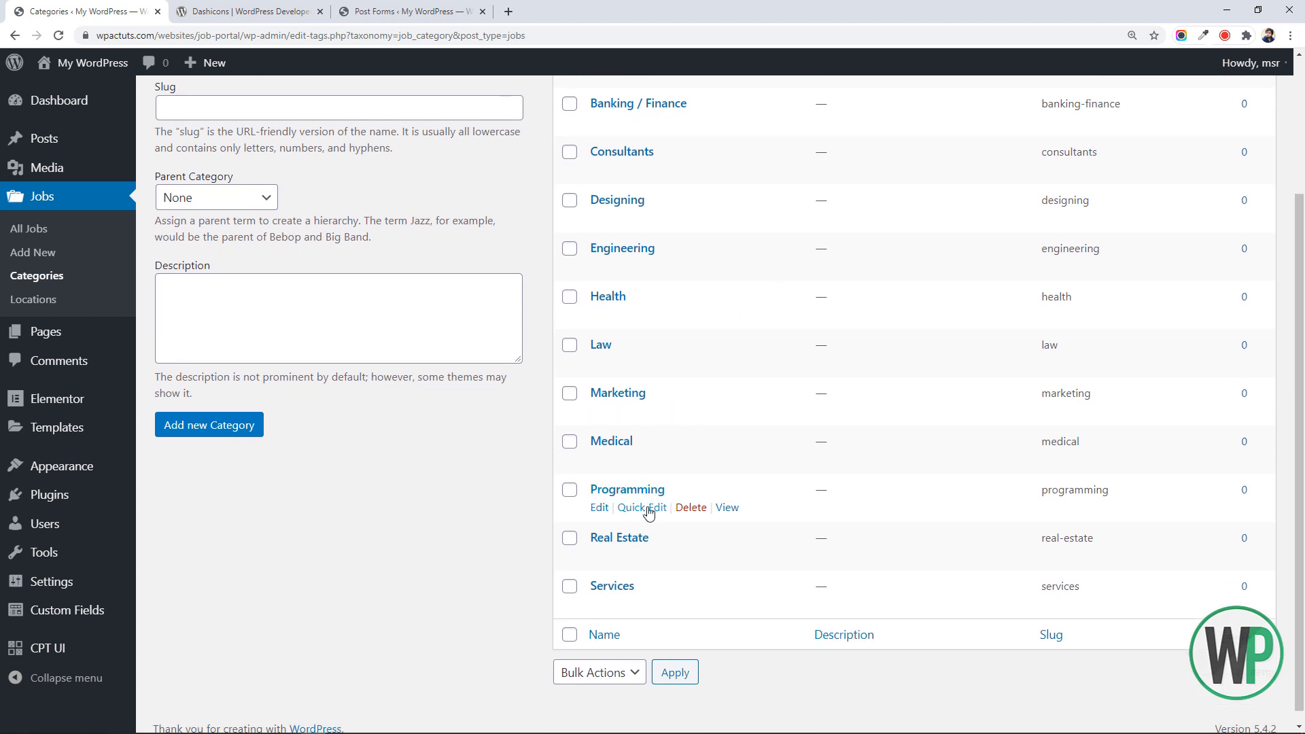
pyautogui.scroll(1, 384, 346)
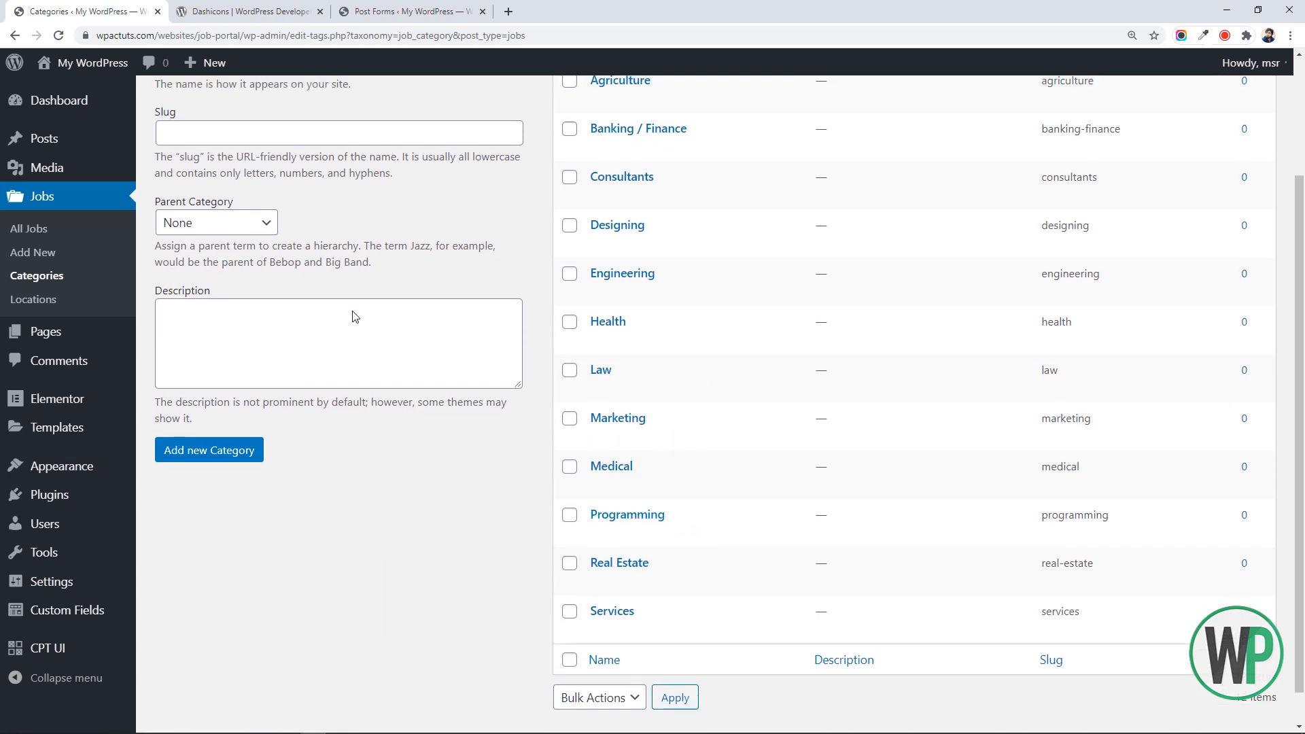
# Review the Parent Category choices in the new category form, leaving the parent at None
pyautogui.click(257, 266)
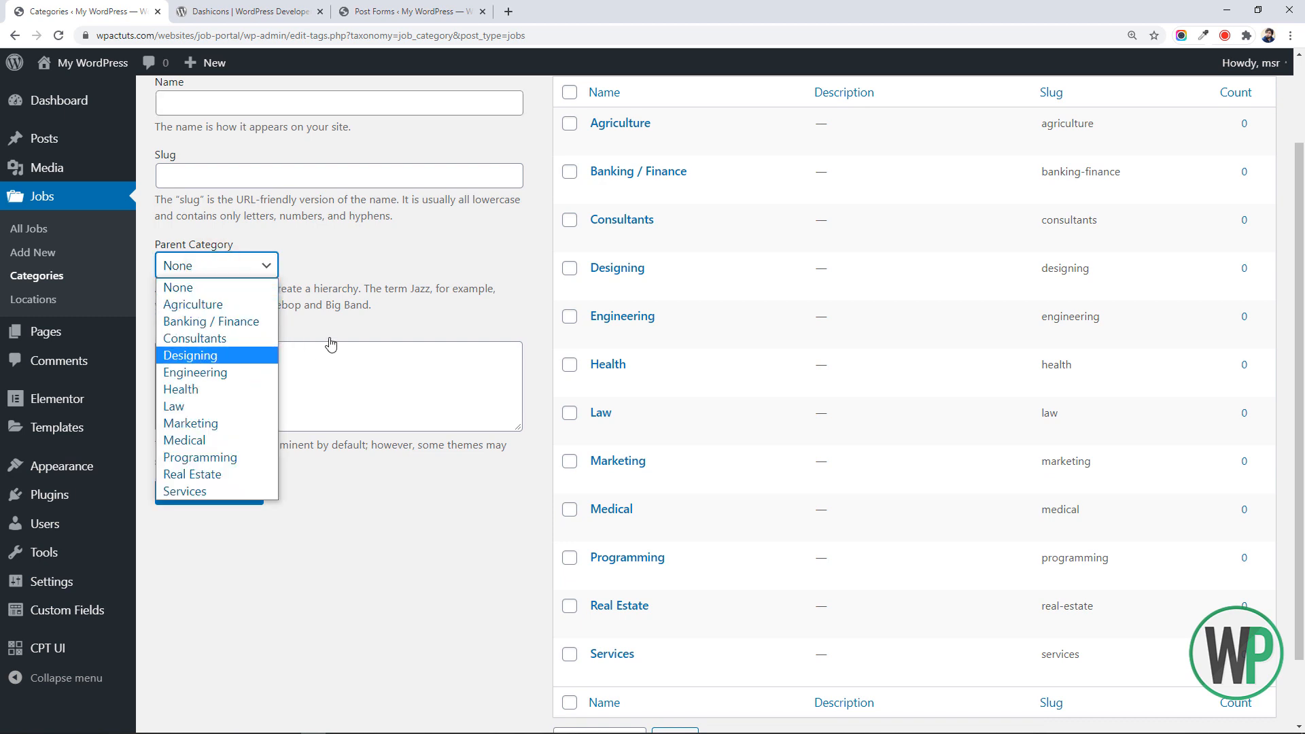
pyautogui.click(367, 348)
pyautogui.scroll(2, 371, 357)
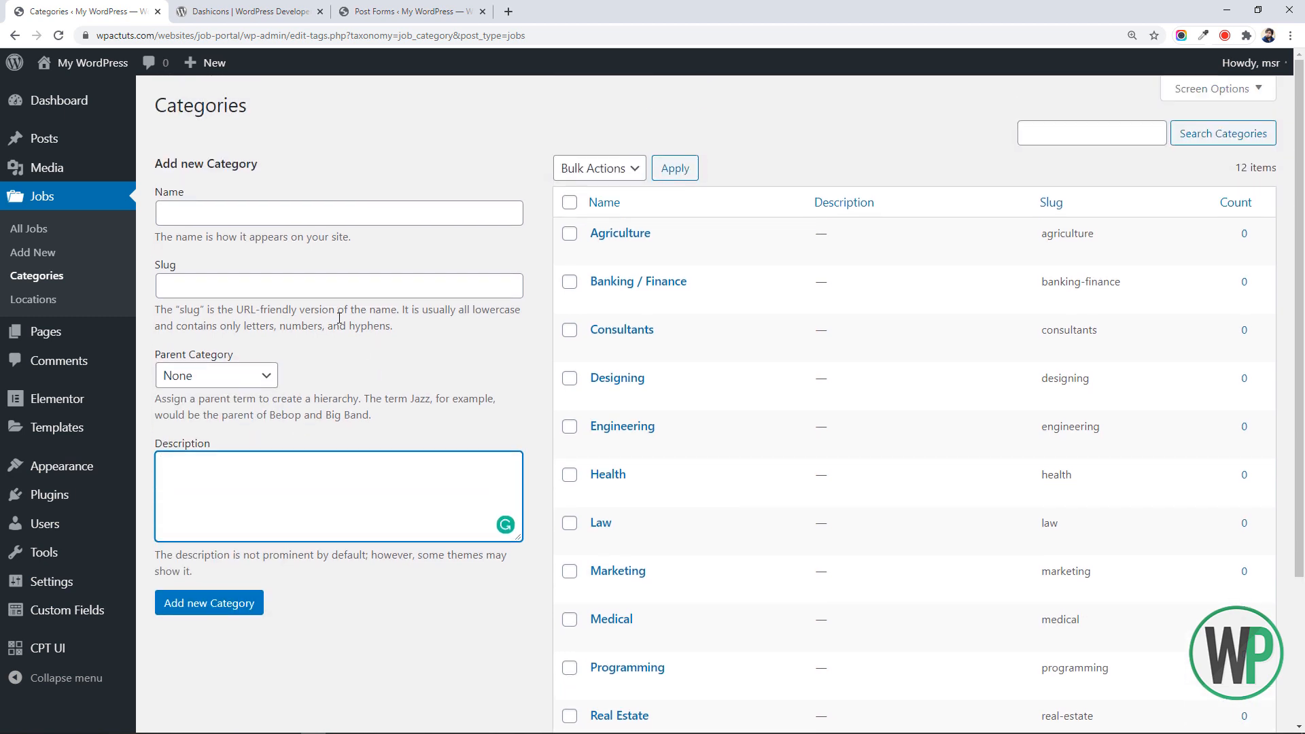
pyautogui.click(299, 218)
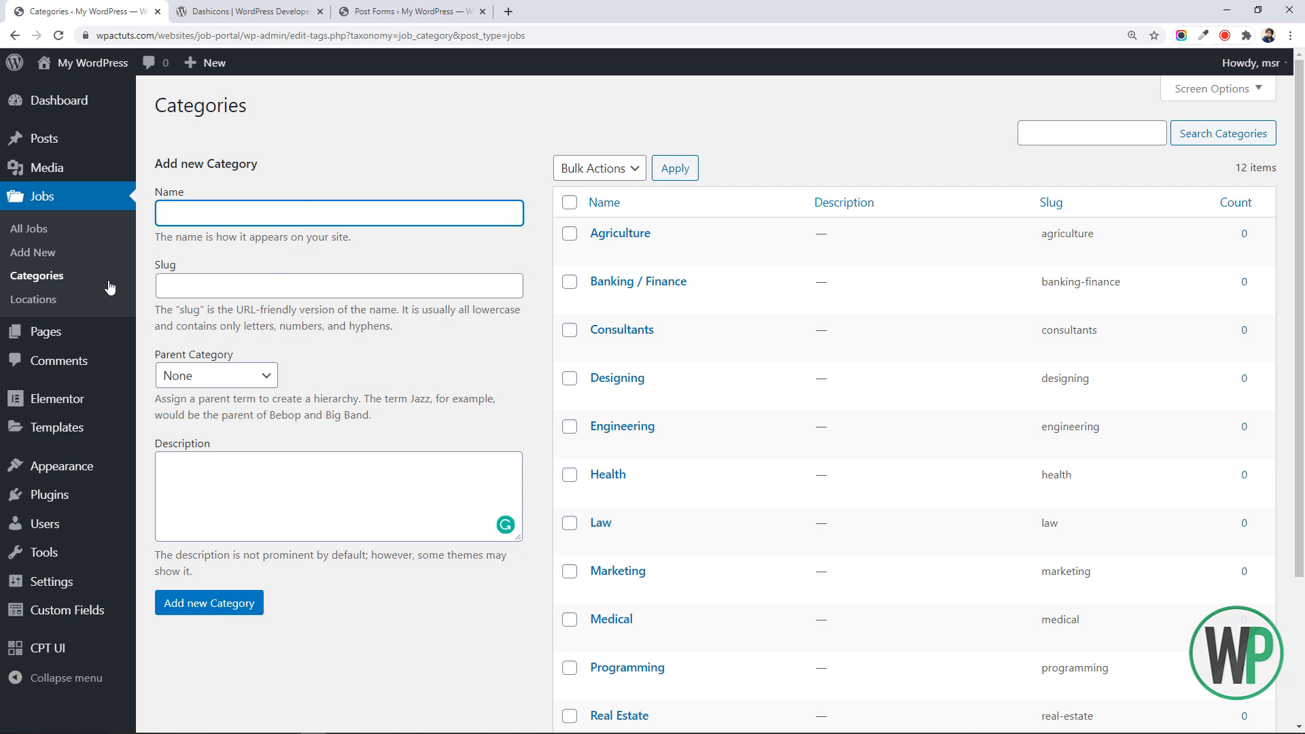
# Open the new job form in the block editor and examine its title, content area and paragraph settings
pyautogui.click(74, 254)
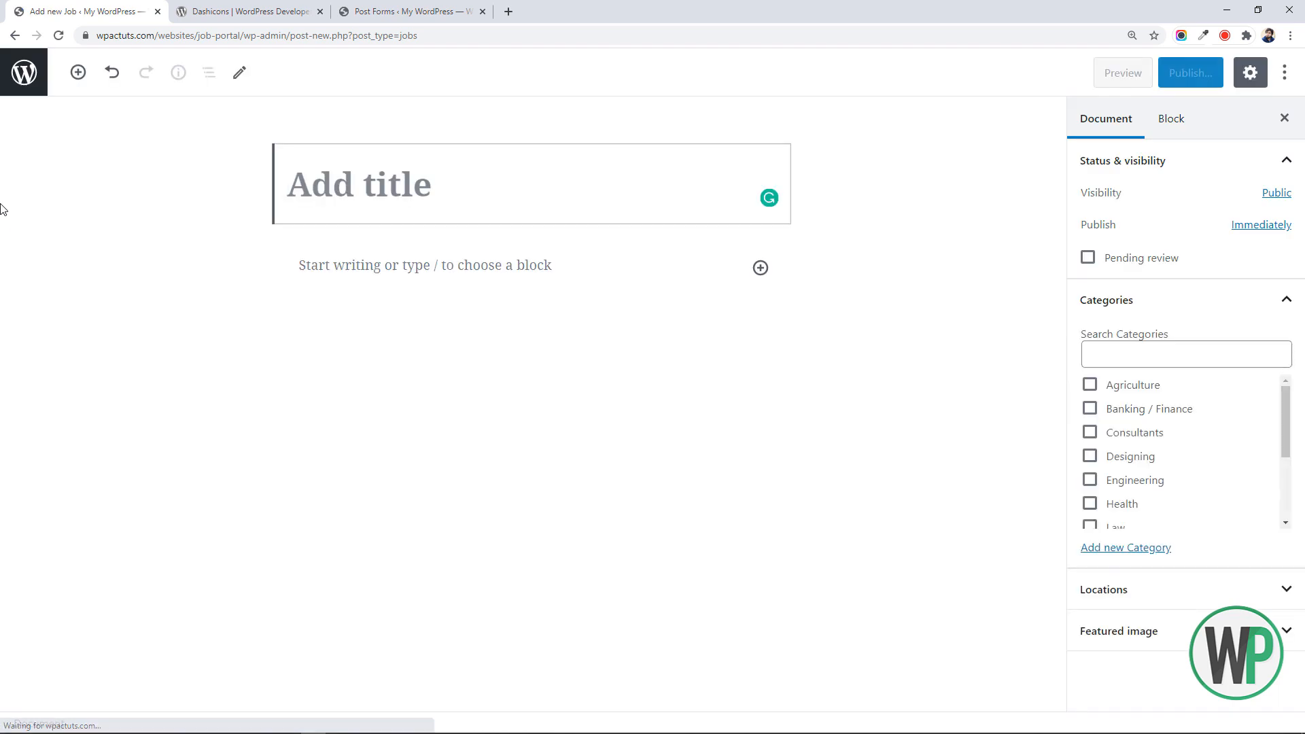
pyautogui.click(473, 185)
pyautogui.click(472, 269)
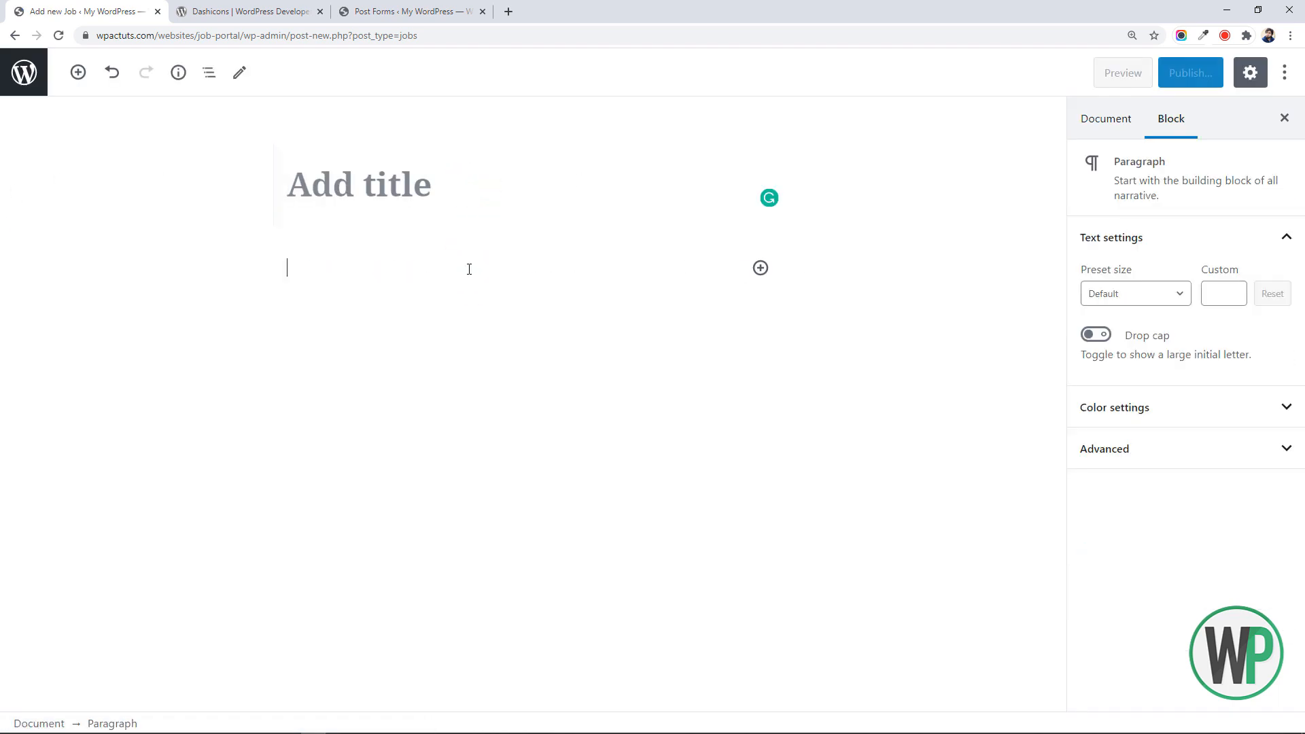
pyautogui.click(1176, 418)
pyautogui.click(1177, 419)
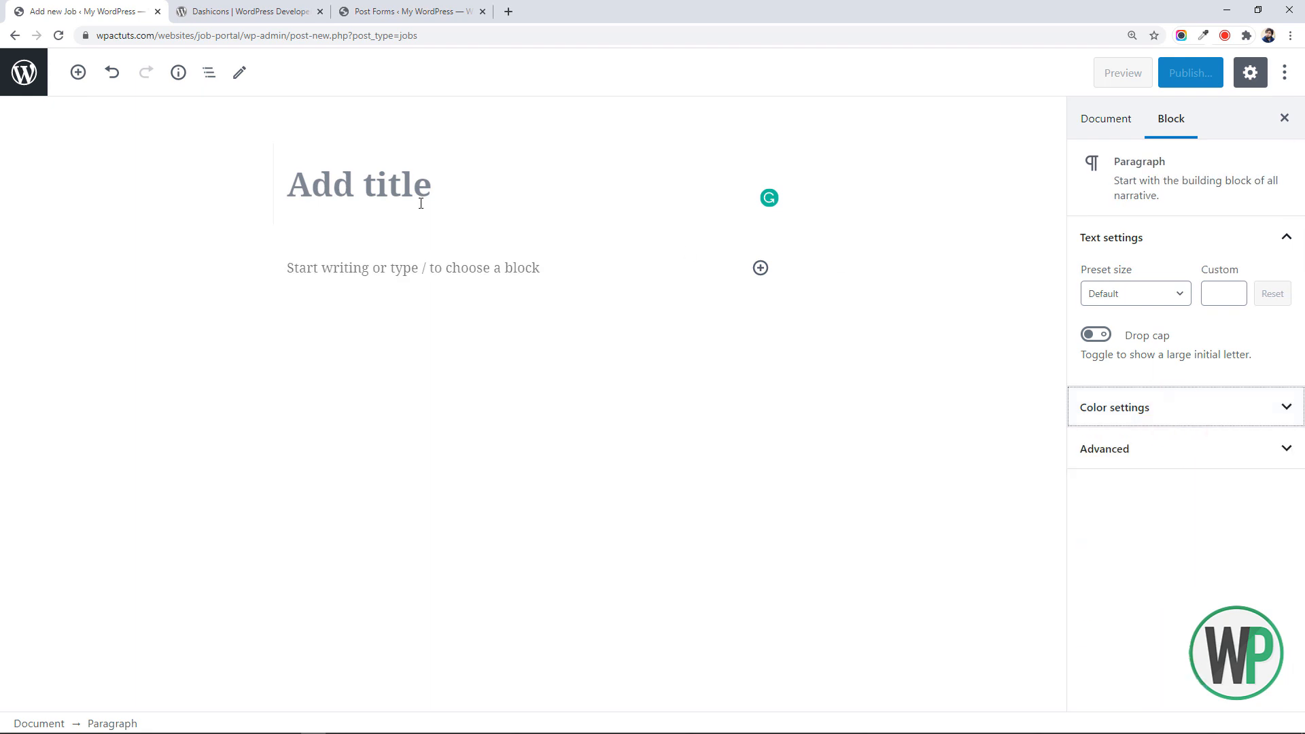
pyautogui.click(408, 142)
# Look through the Categories and Locations checklists in the new job's document settings
pyautogui.click(1136, 129)
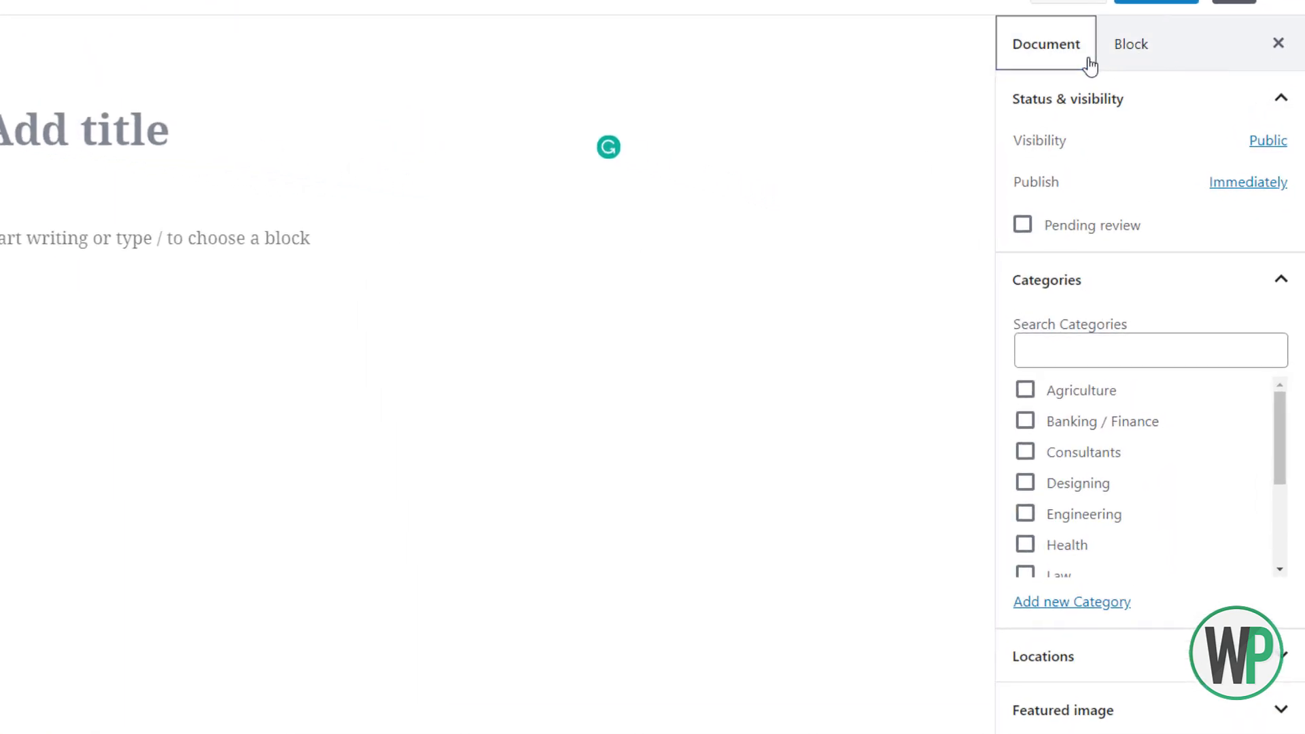
pyautogui.click(1186, 231)
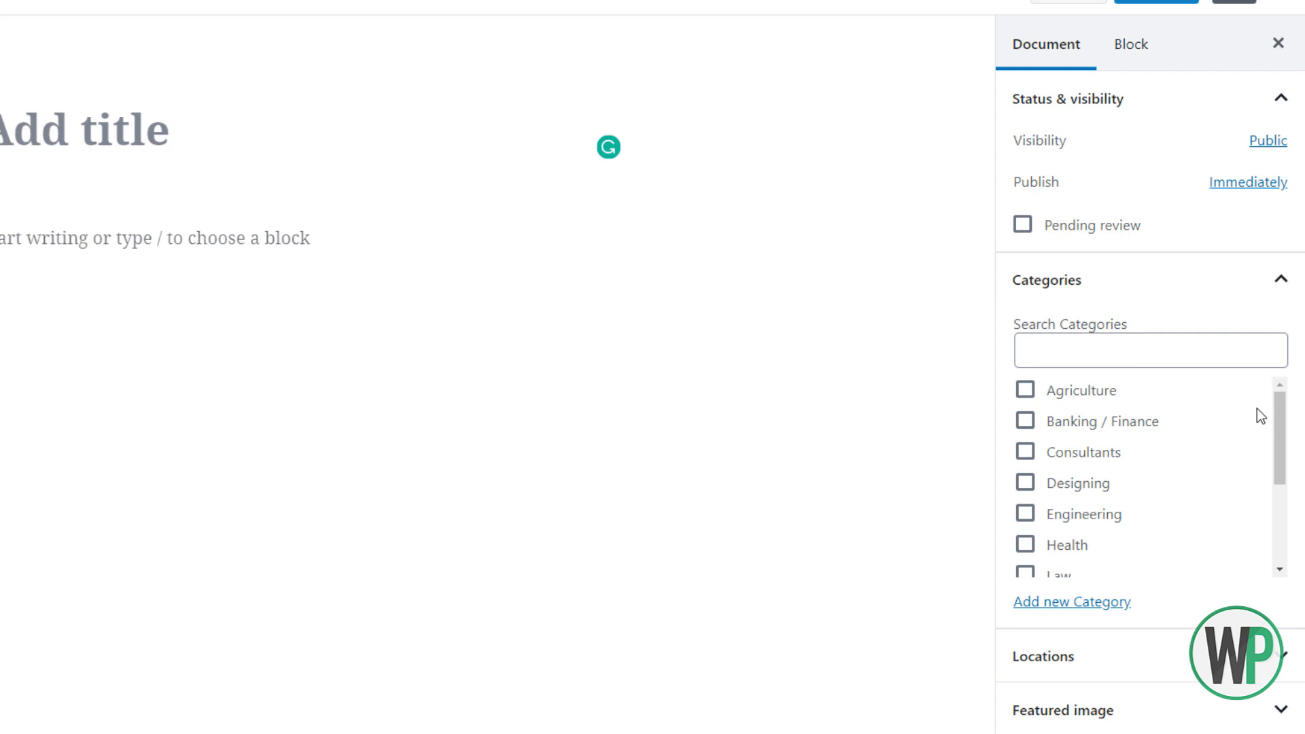
pyautogui.moveTo(1276, 408); pyautogui.dragTo(1289, 511)
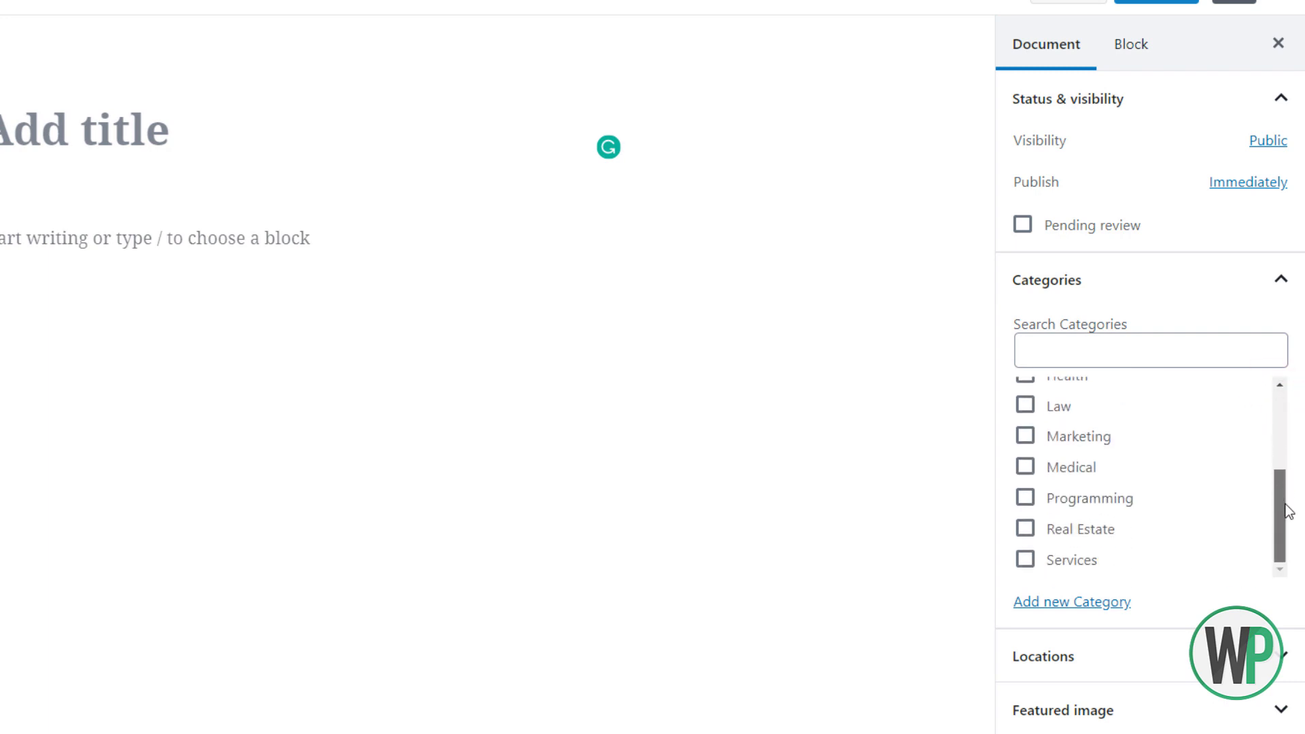
pyautogui.click(1130, 658)
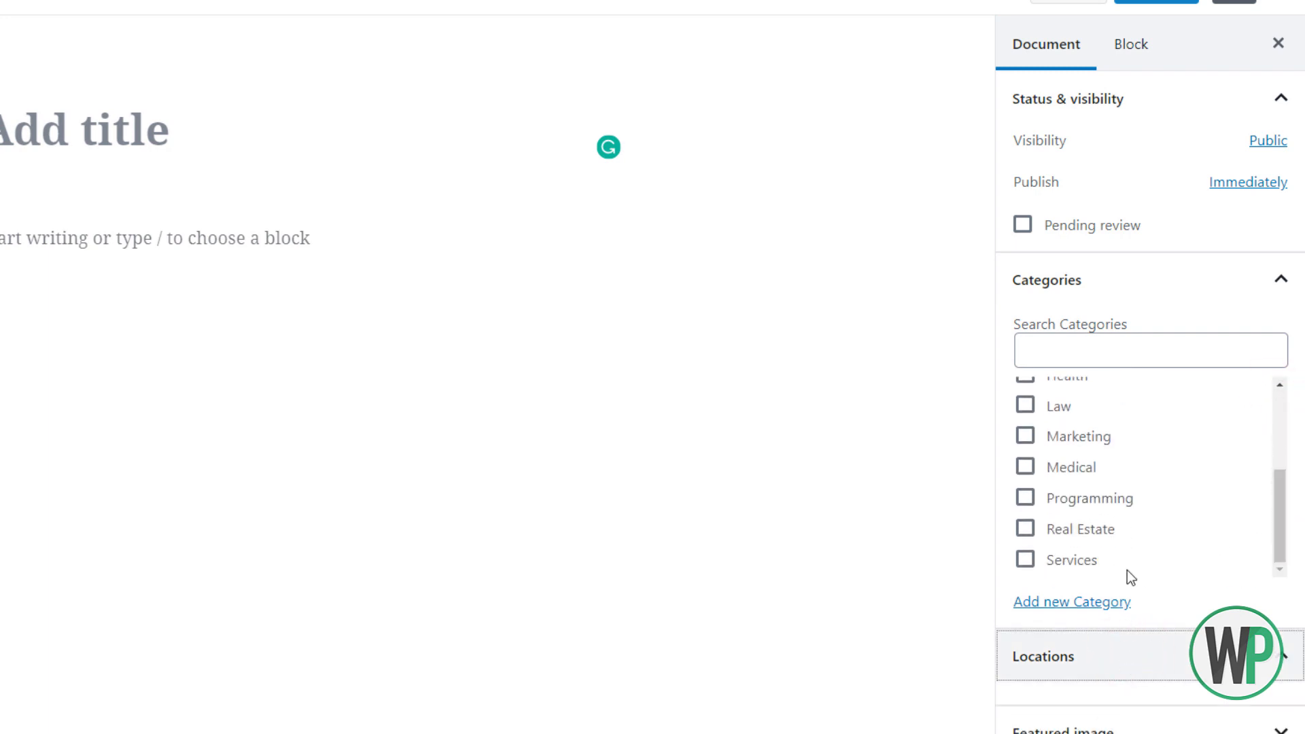
pyautogui.click(1296, 462)
pyautogui.moveTo(1295, 462); pyautogui.dragTo(1296, 642)
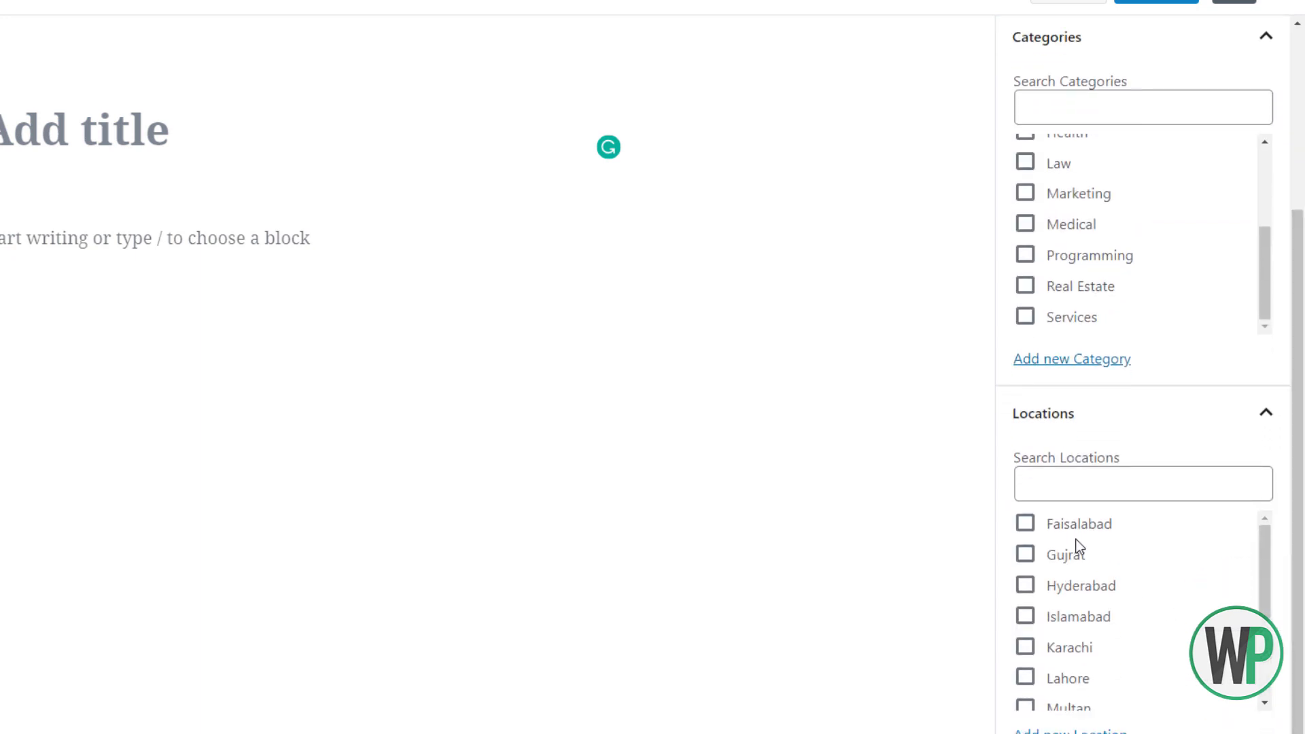
pyautogui.click(1189, 488)
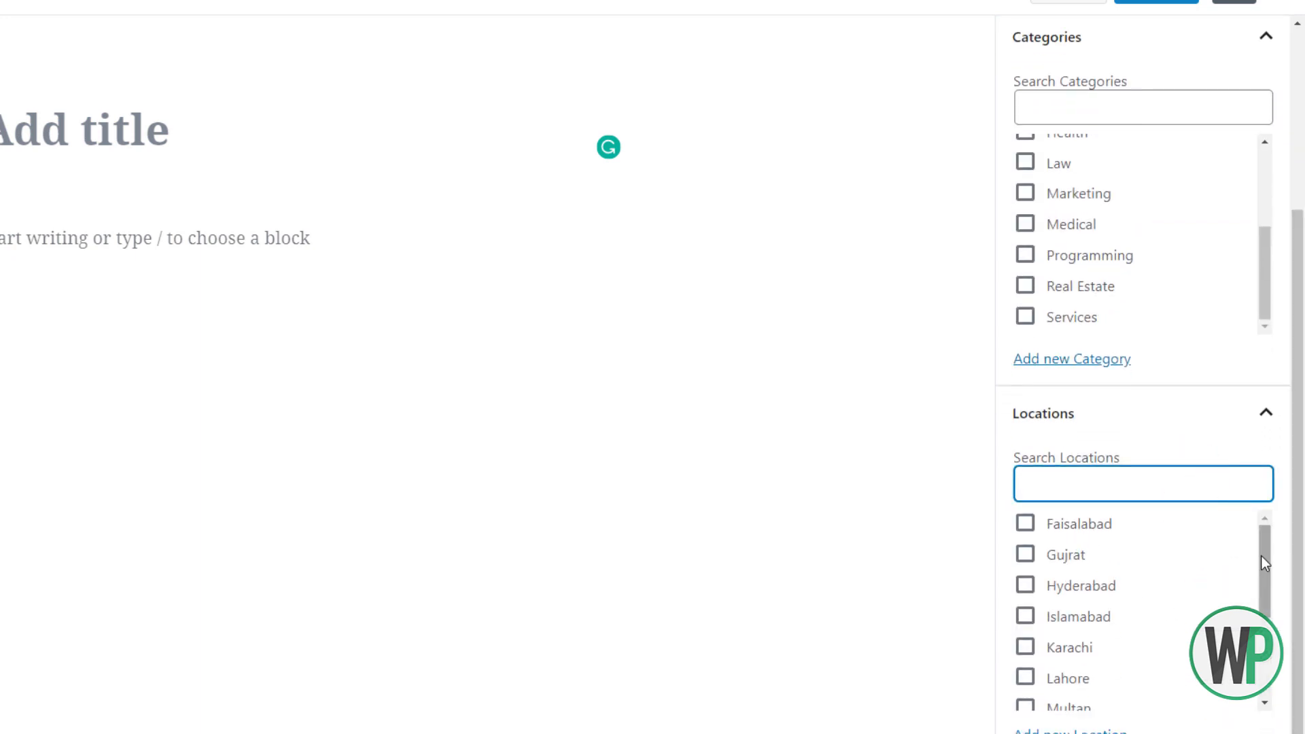
pyautogui.moveTo(1261, 539); pyautogui.dragTo(1244, 706)
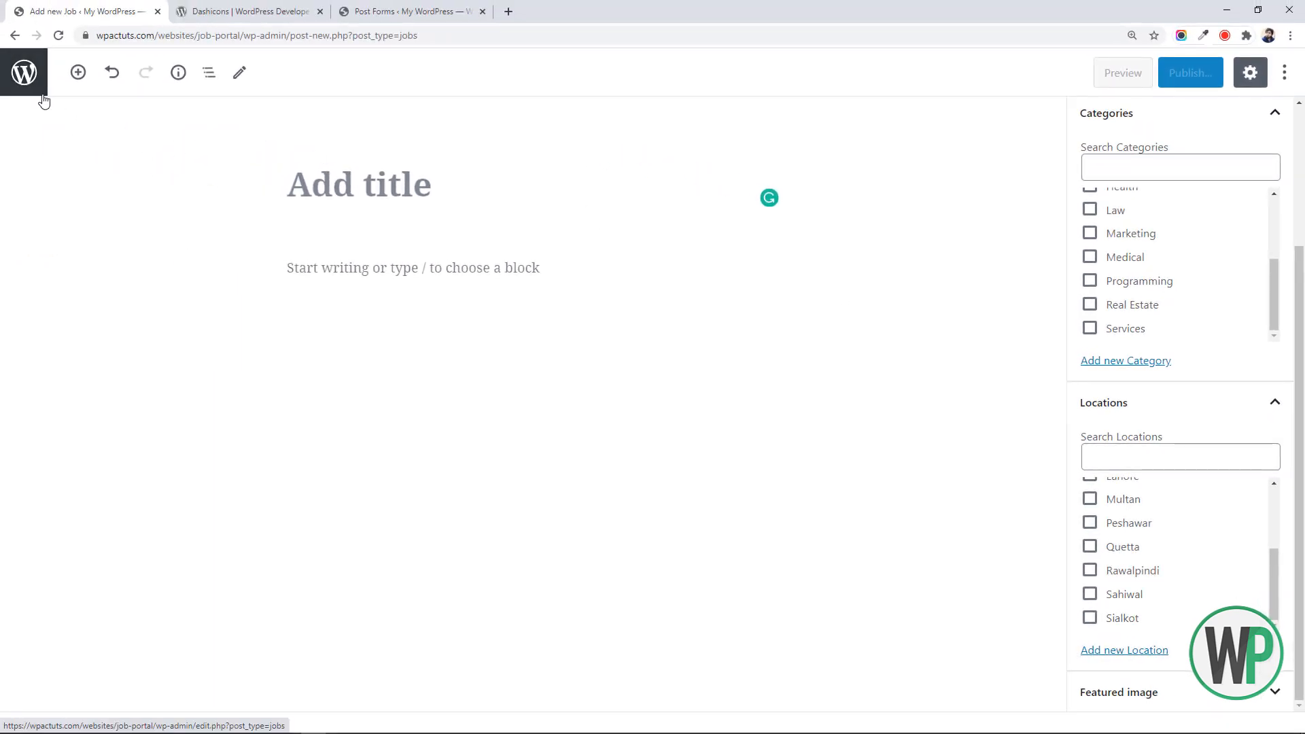
# Leave the job editor, install the Classic Editor plugin from the plugin directory and activate it
pyautogui.click(24, 77)
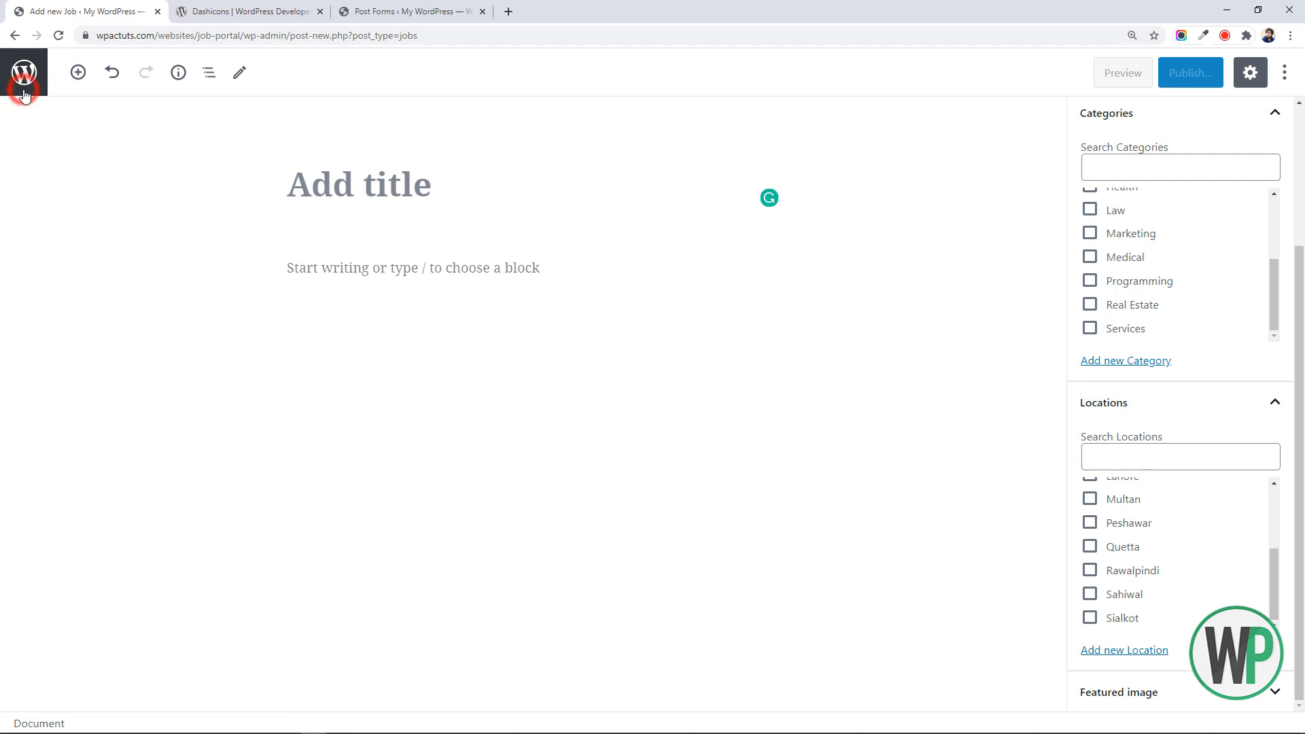
pyautogui.click(707, 110)
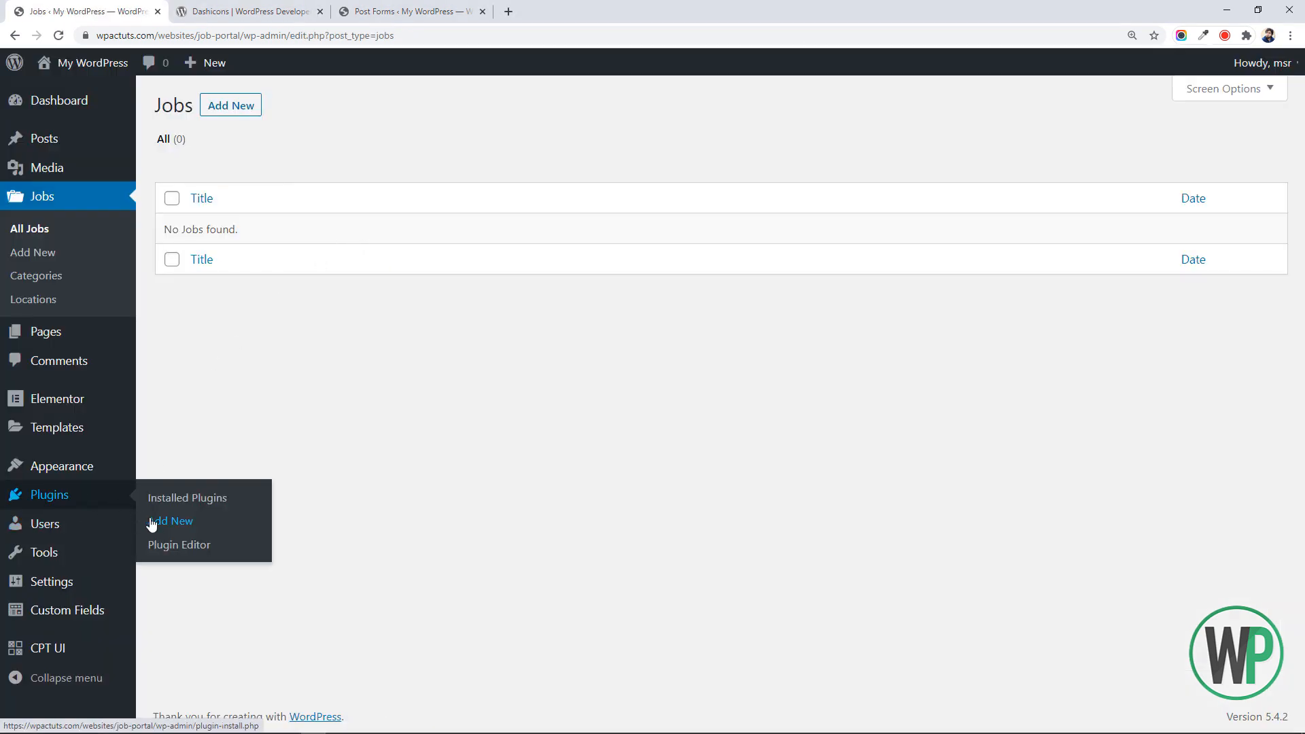
pyautogui.click(153, 523)
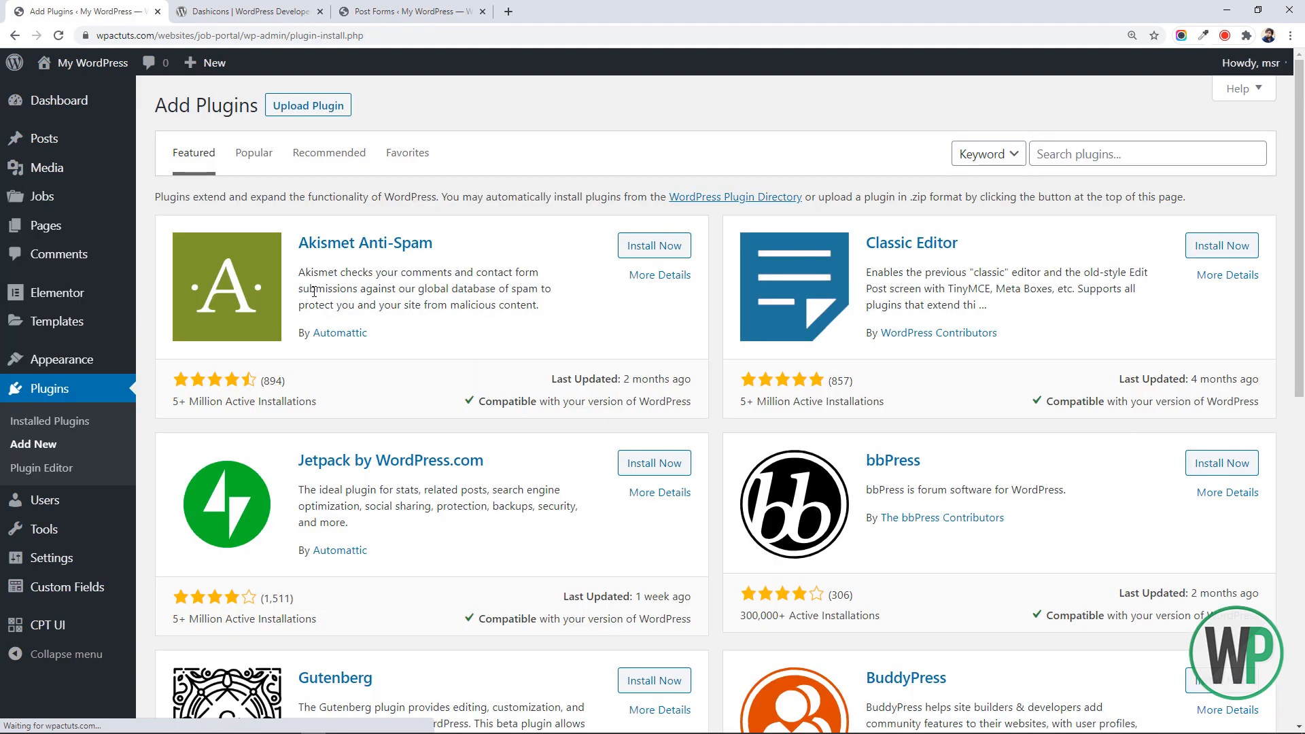
pyautogui.click(1217, 249)
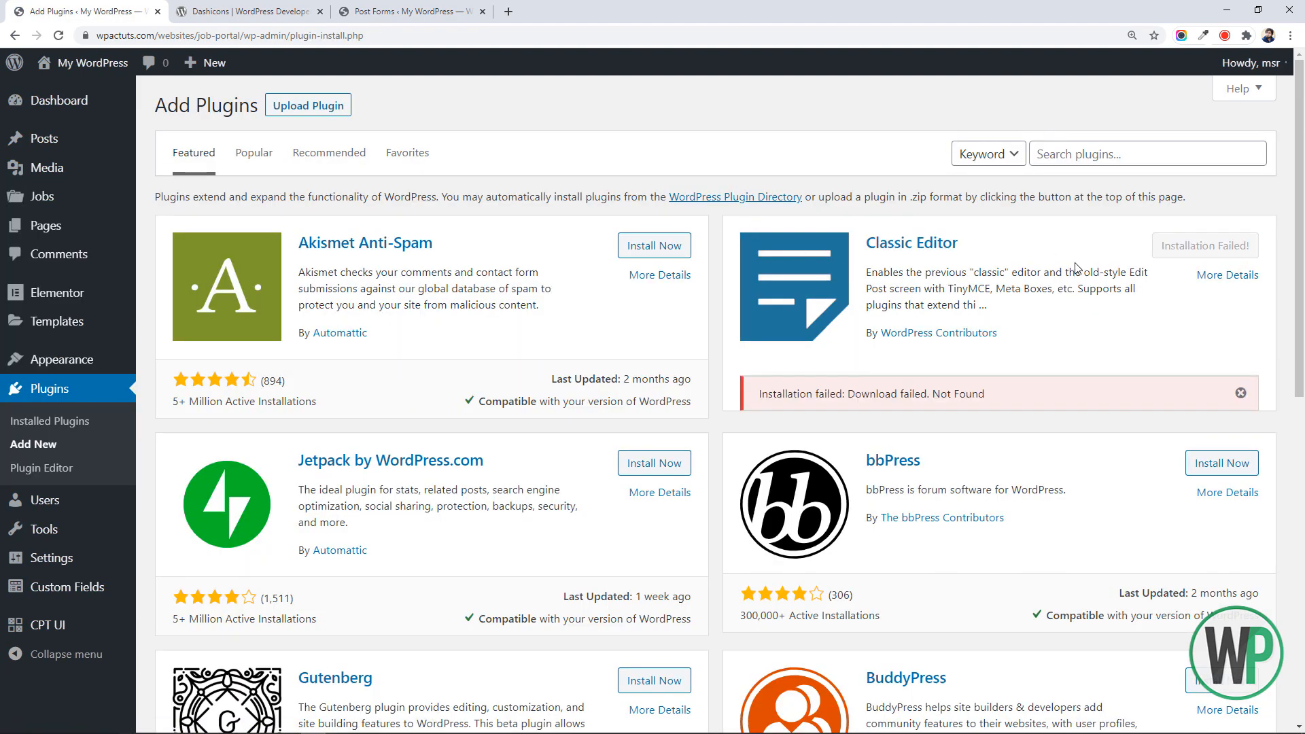
pyautogui.click(774, 282)
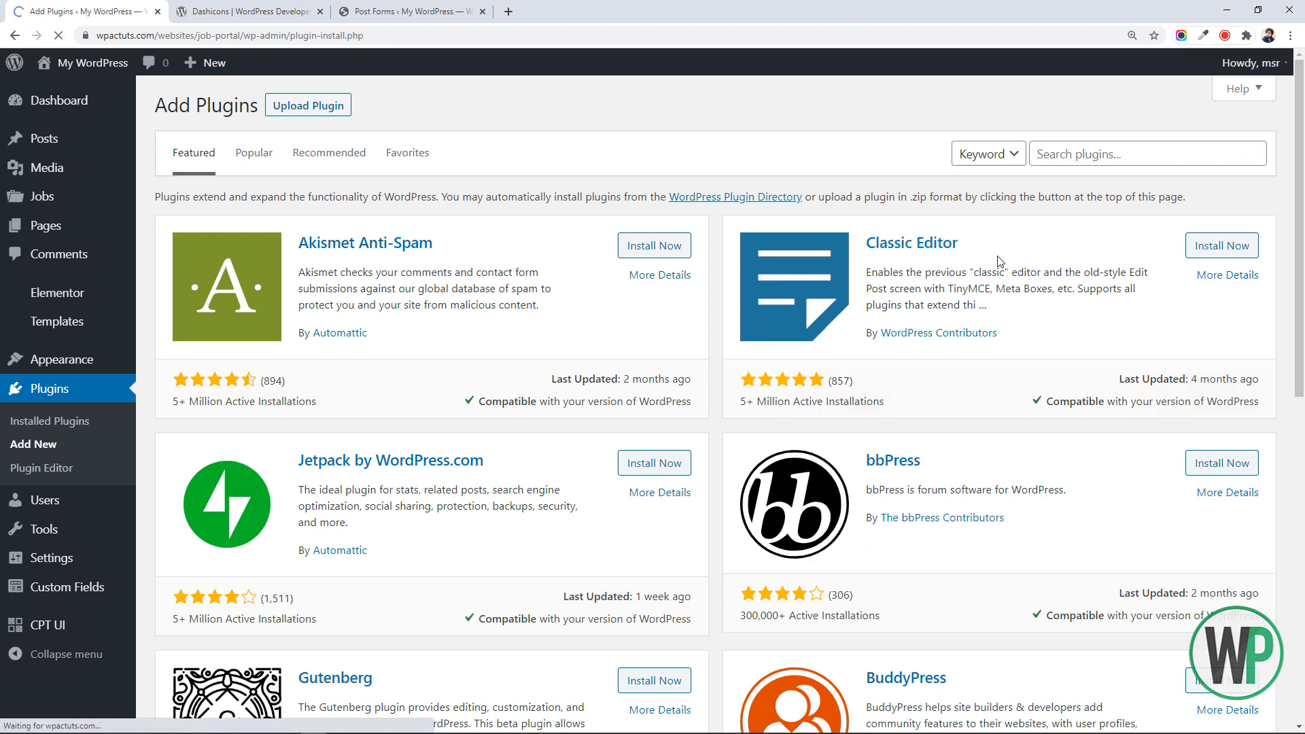
pyautogui.click(1203, 246)
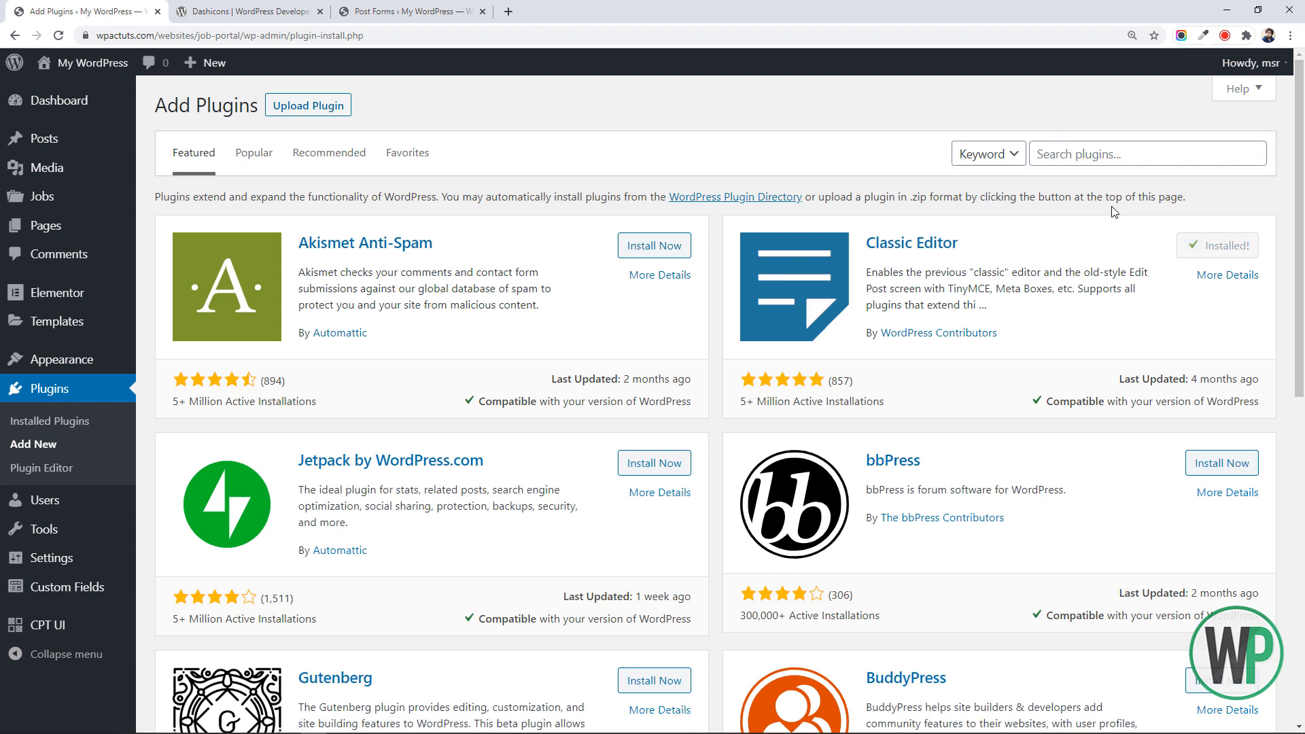
pyautogui.click(1209, 246)
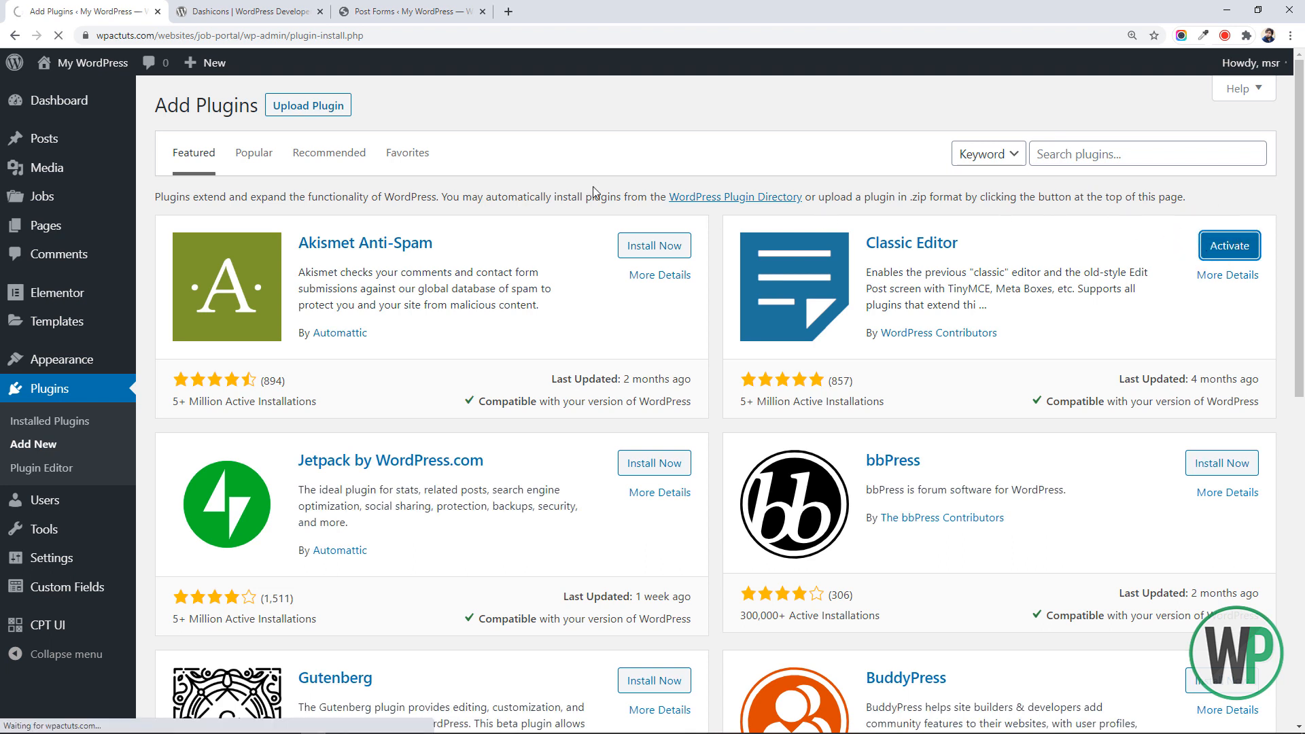
pyautogui.moveTo(135, 218)
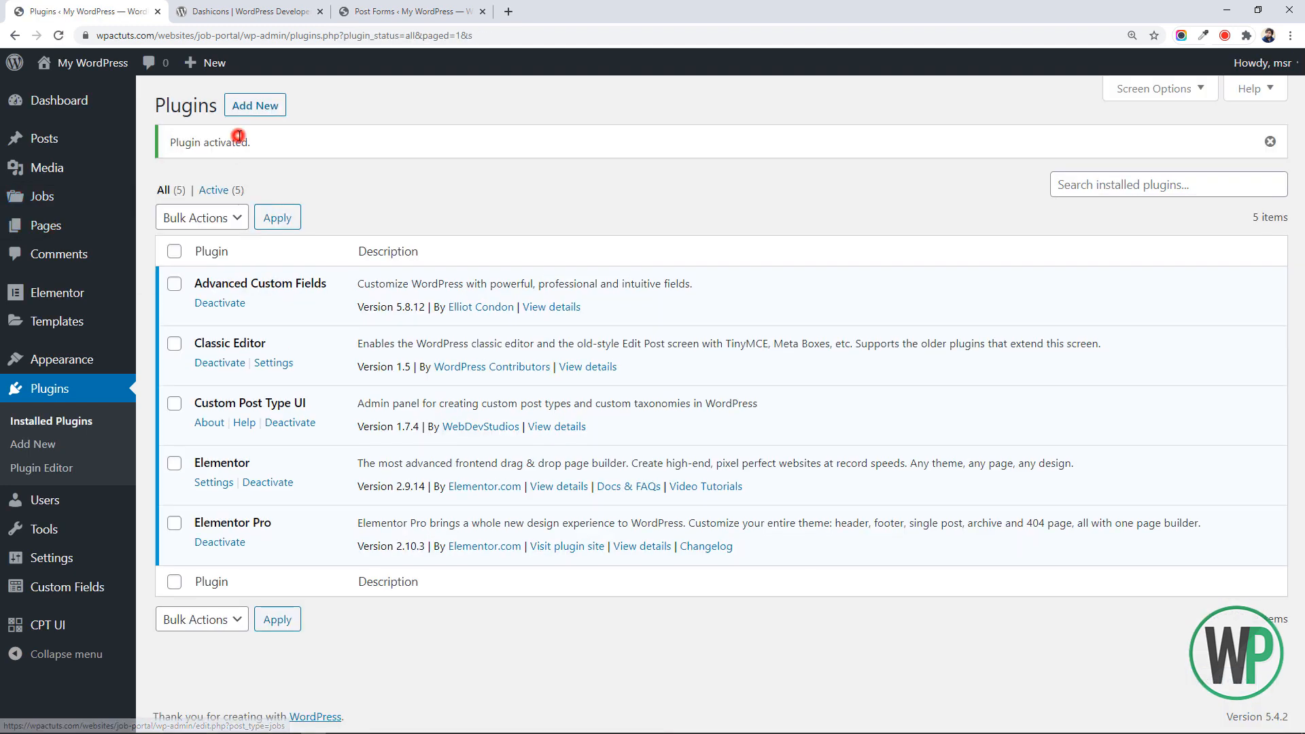
pyautogui.moveTo(271, 141); pyautogui.dragTo(168, 142)
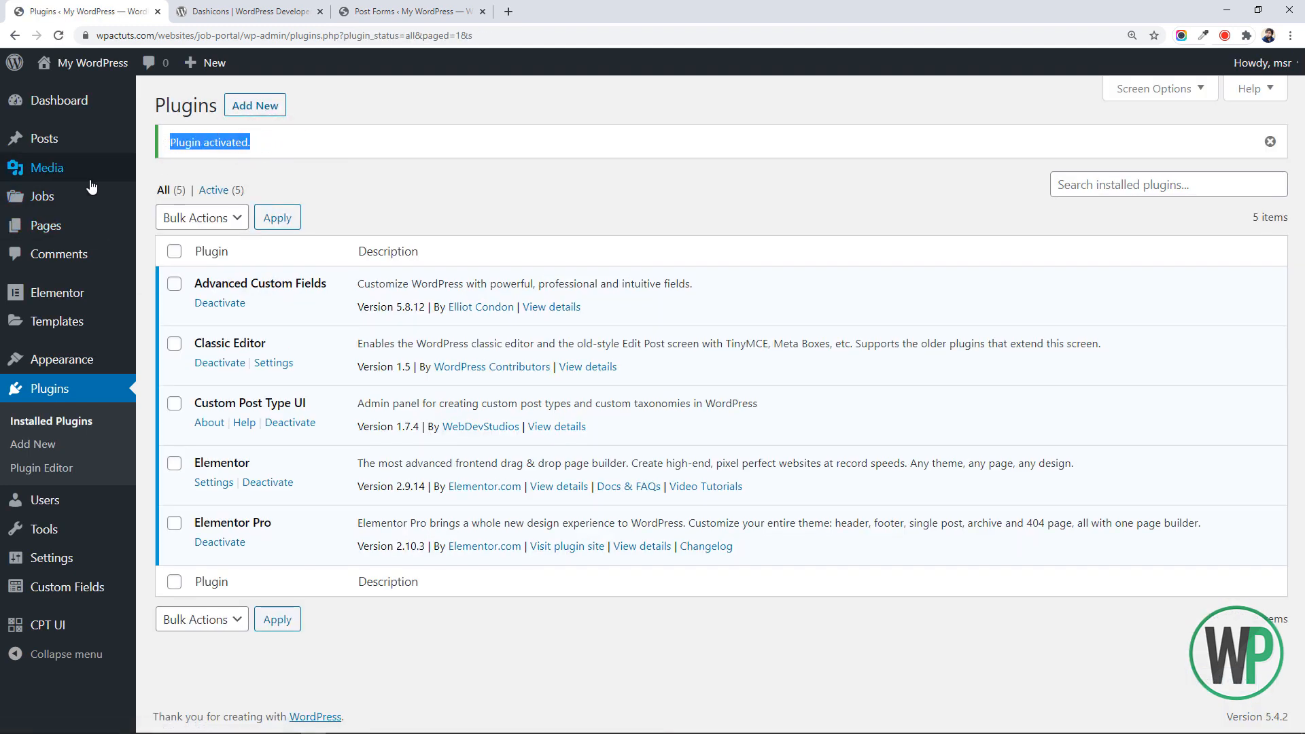
# Open a new job in the classic editor and examine its title field and content area
pyautogui.moveTo(91, 225)
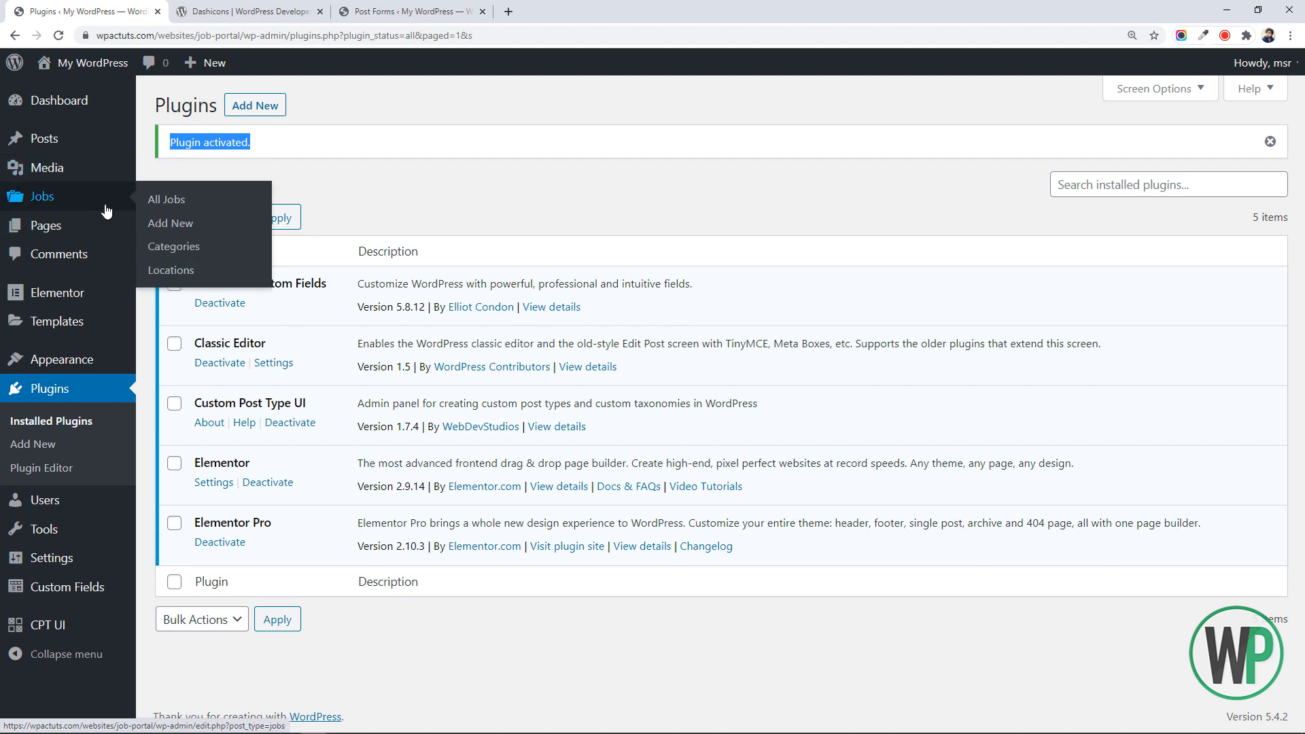
pyautogui.click(167, 223)
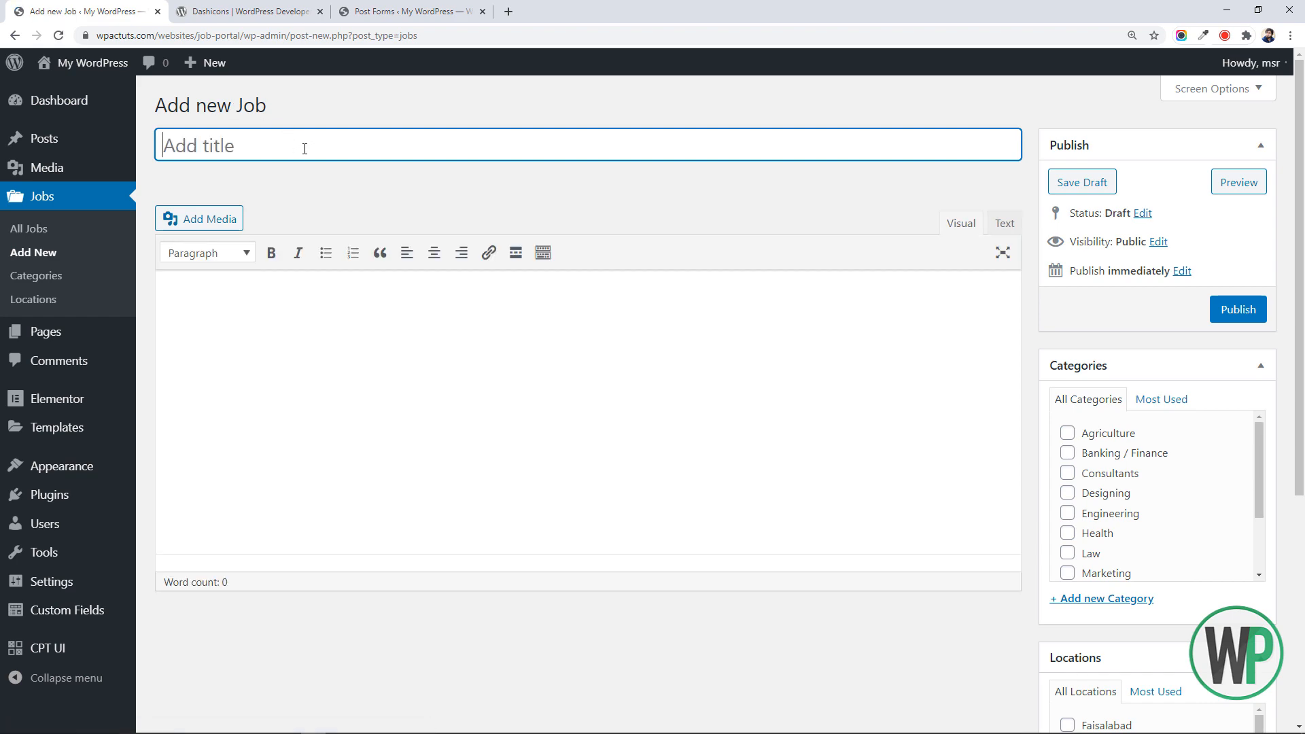
pyautogui.moveTo(1301, 223)
pyautogui.mouseDown()
pyautogui.moveTo(1301, 445)
pyautogui.moveTo(1301, 241)
pyautogui.mouseUp()
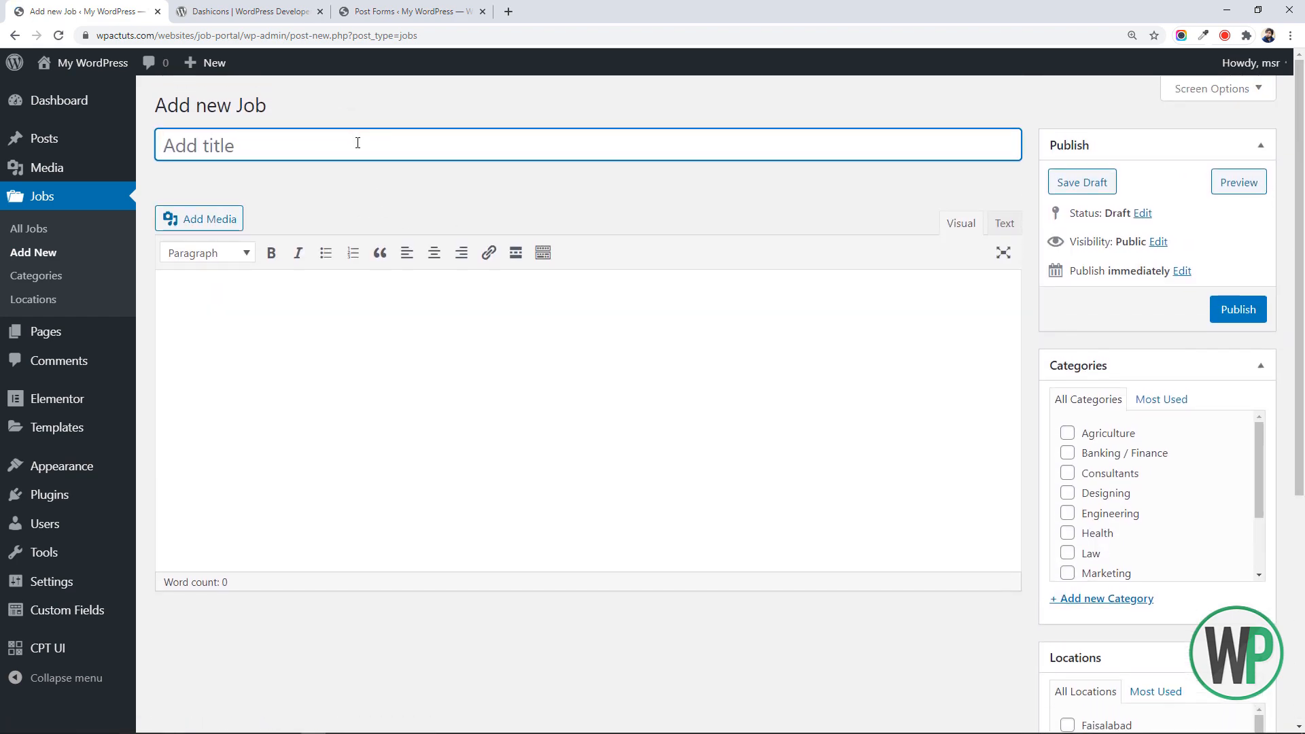
pyautogui.click(422, 356)
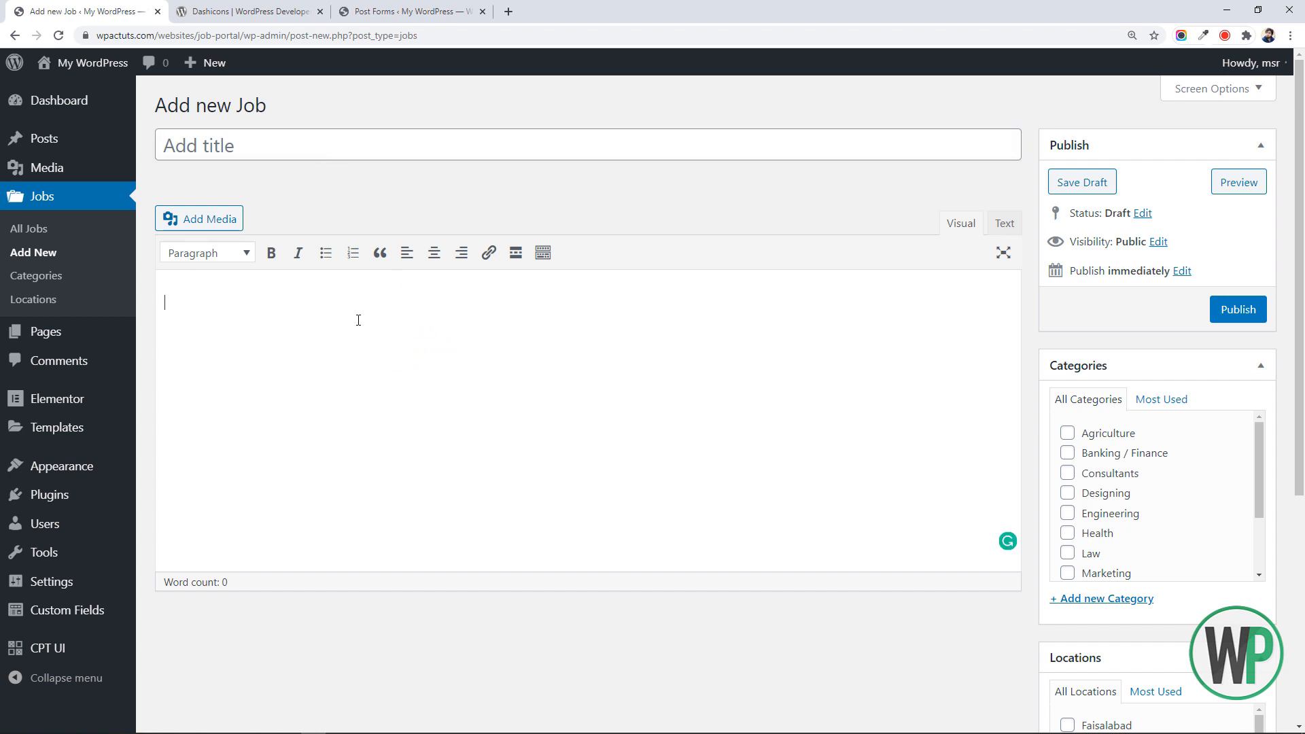
# Look through the Categories, Locations and Featured image boxes on the classic new job form
pyautogui.moveTo(1301, 272); pyautogui.dragTo(1301, 391)
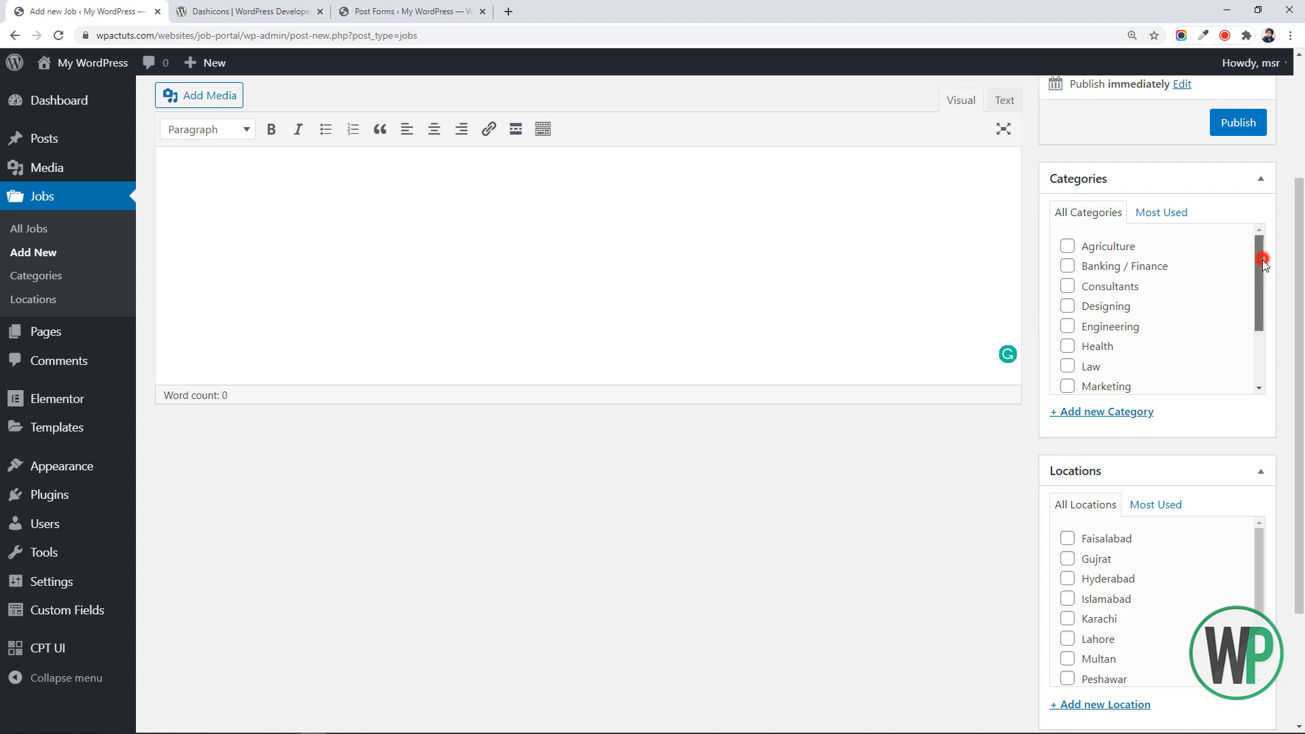
pyautogui.moveTo(1262, 260); pyautogui.dragTo(1131, 410)
pyautogui.scroll(-3, 1142, 435)
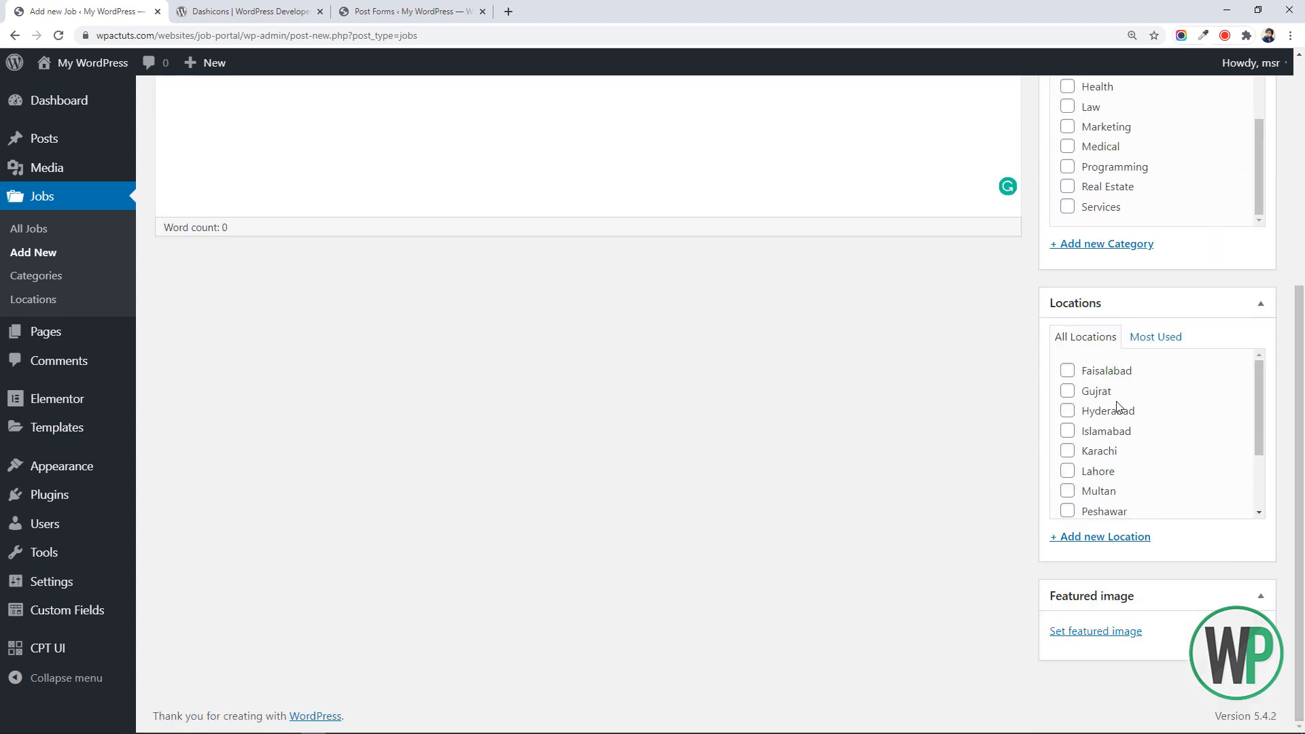
pyautogui.moveTo(1258, 395); pyautogui.dragTo(1124, 539)
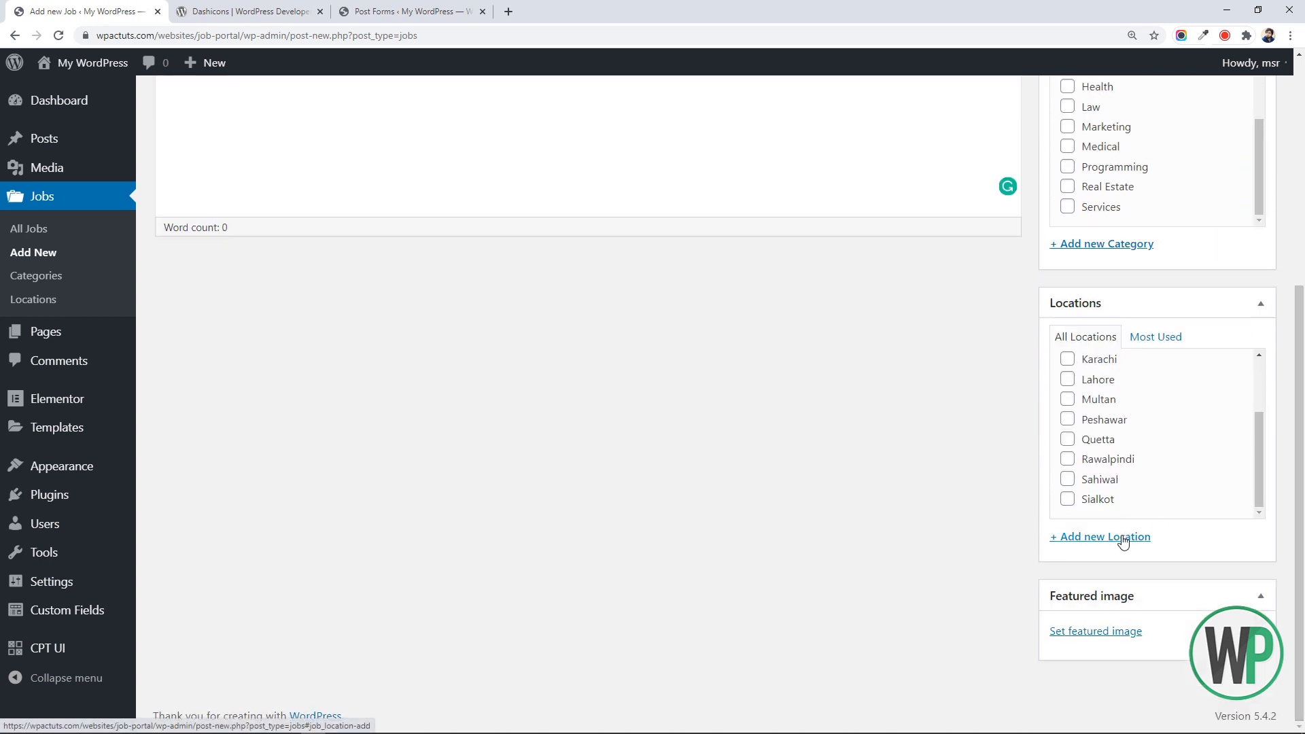
pyautogui.scroll(5, 708, 387)
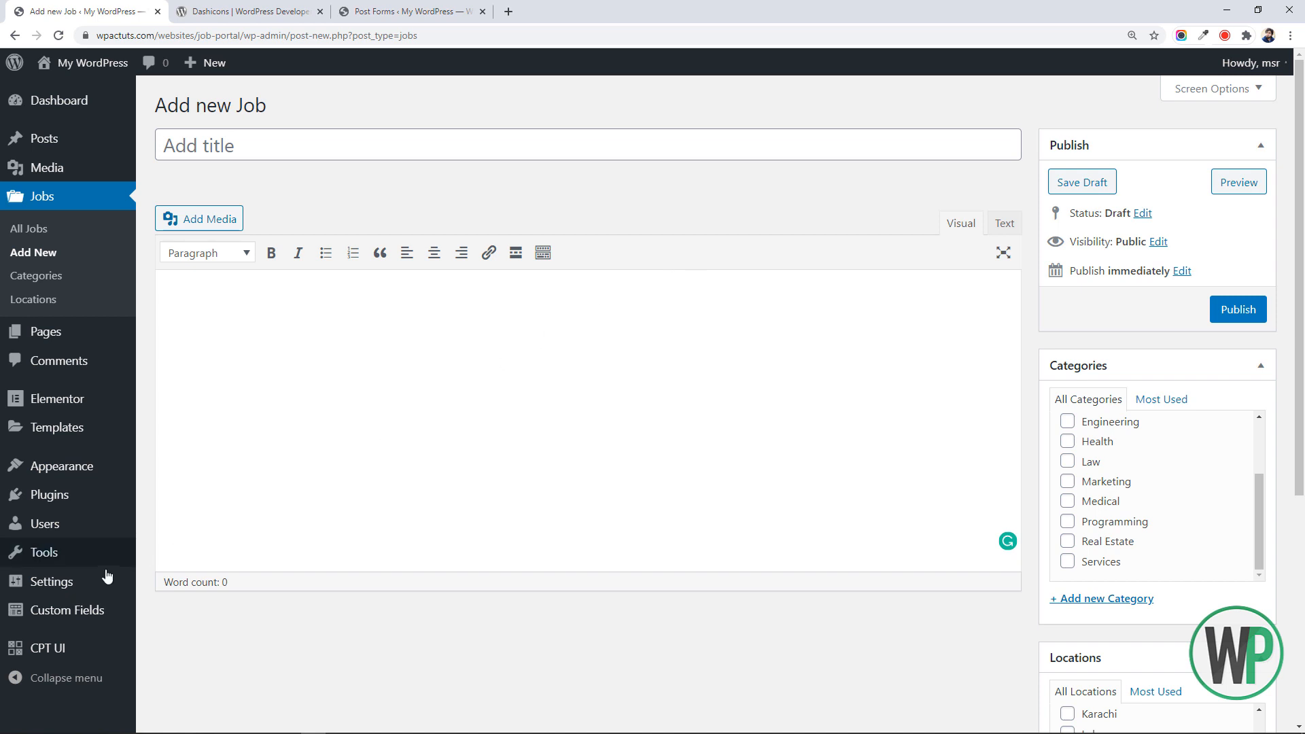
# Start a new custom field group titled "Job Meta" in Custom Fields
pyautogui.moveTo(101, 612)
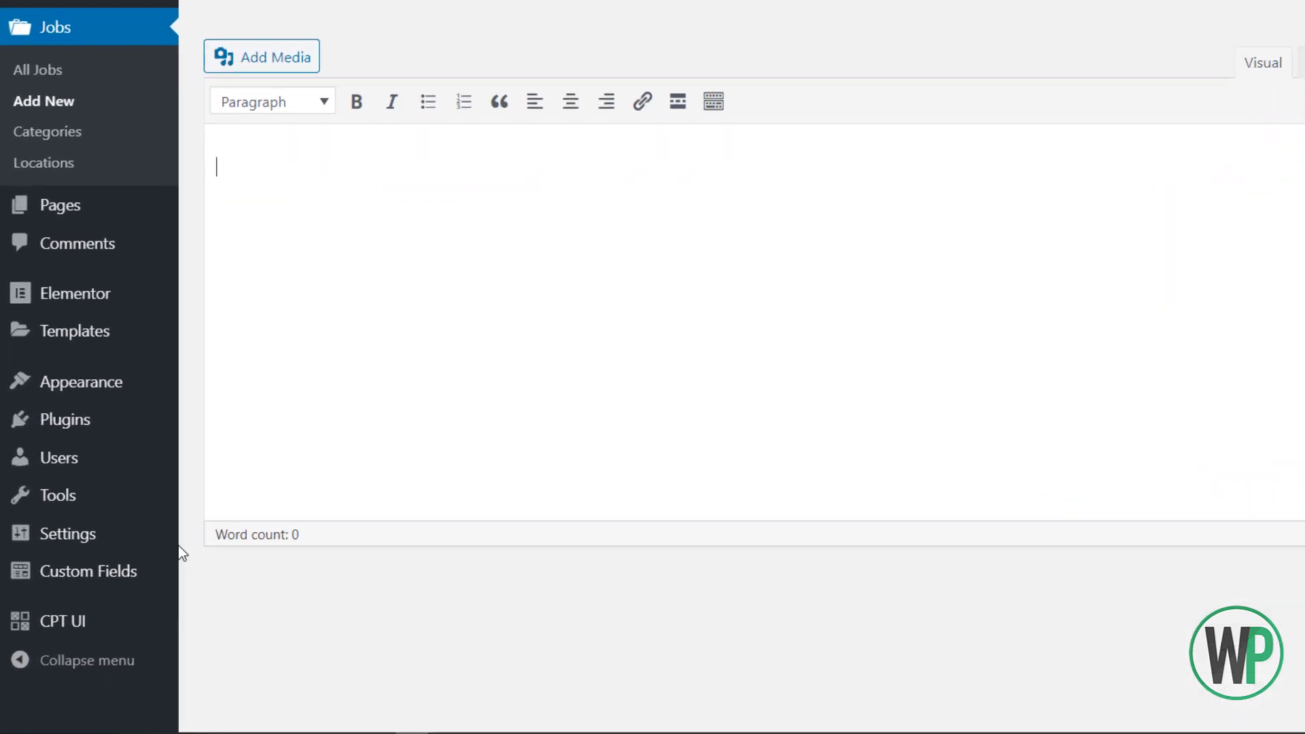
pyautogui.moveTo(91, 615)
pyautogui.click(179, 537)
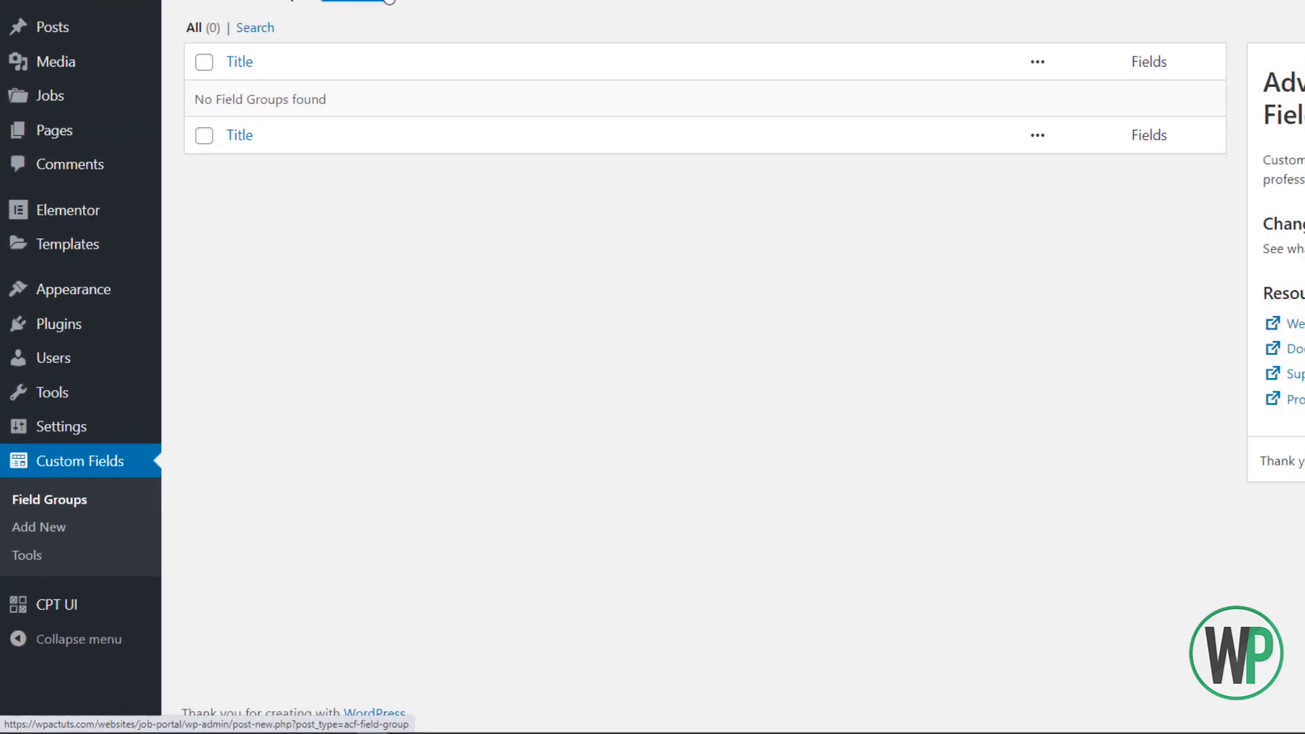
pyautogui.click(301, 106)
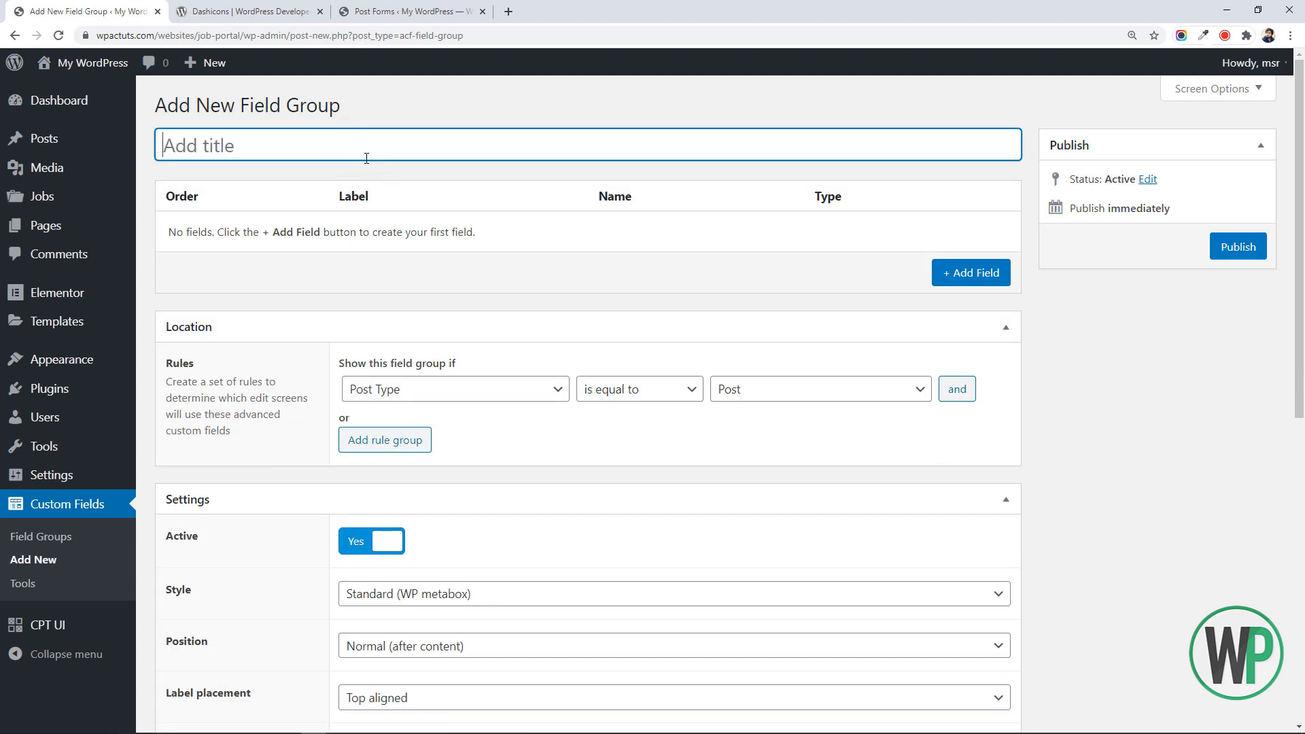
pyautogui.write('Job Meta')
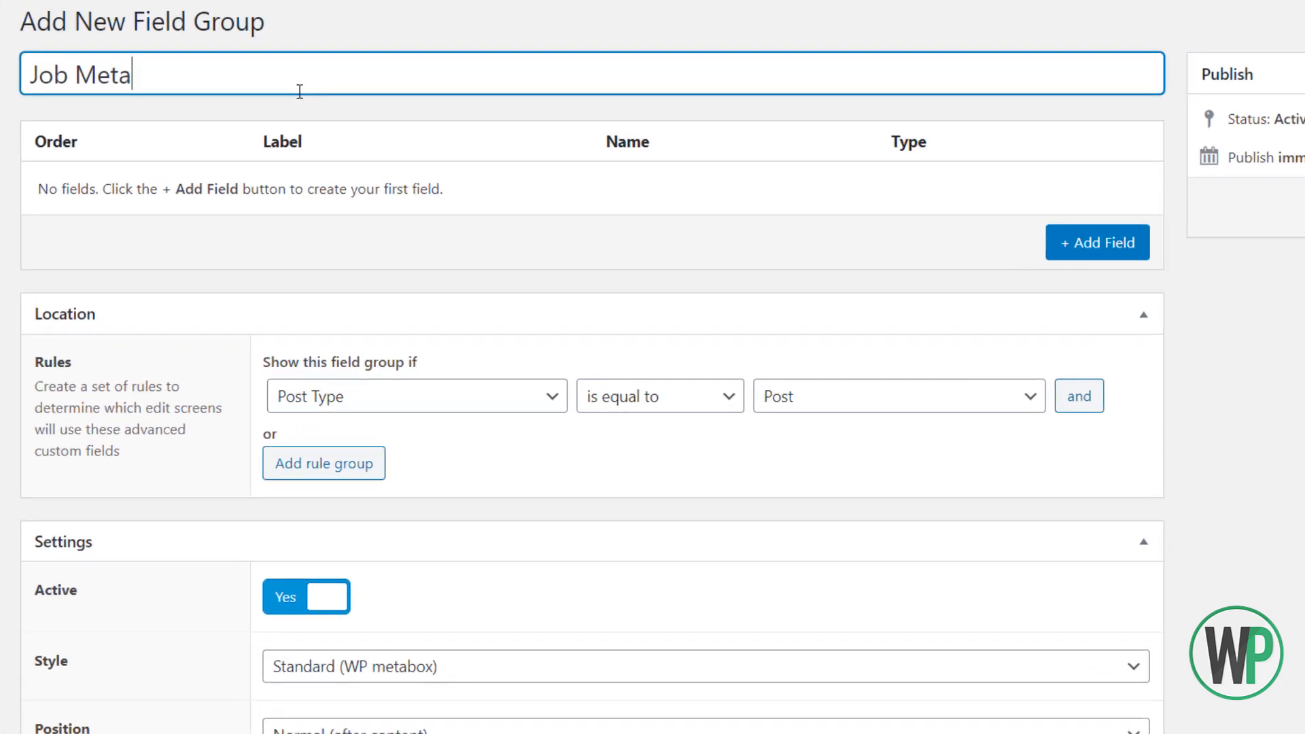
# Add a first field to the Job Meta group and label it "Positions"
pyautogui.click(1057, 241)
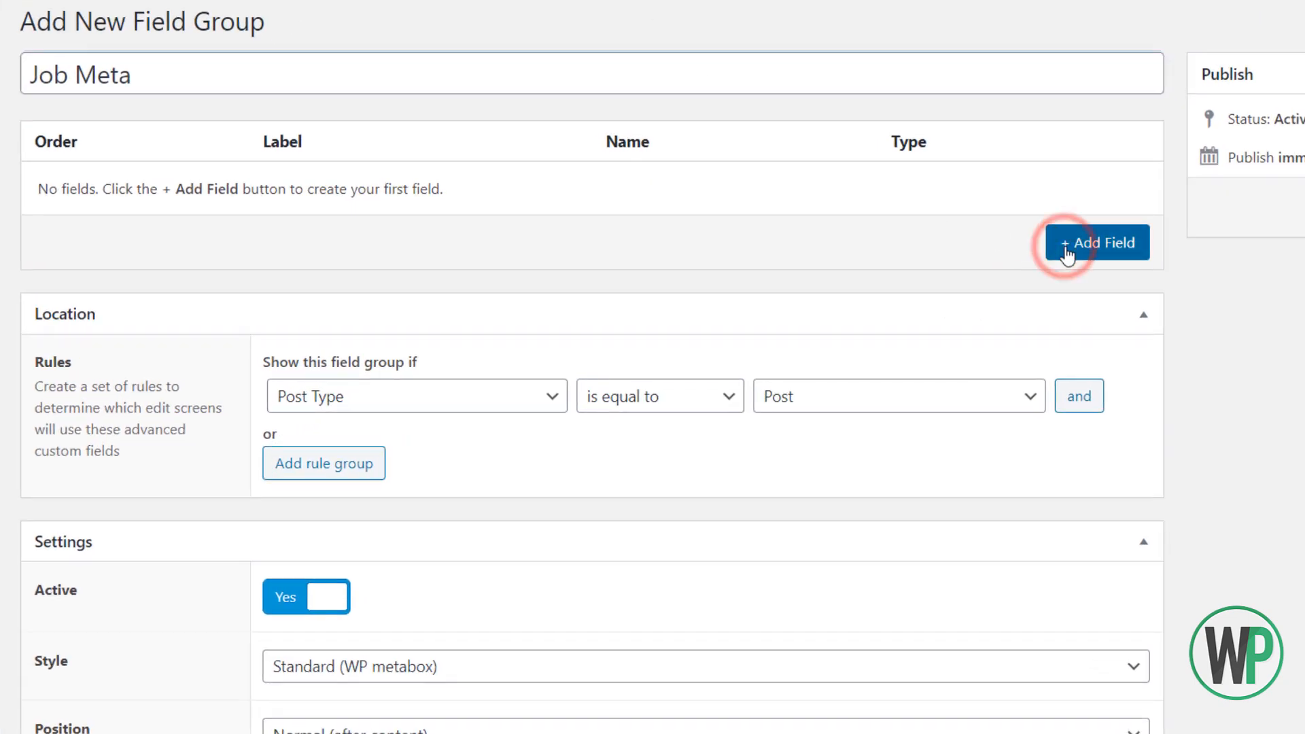
pyautogui.click(419, 78)
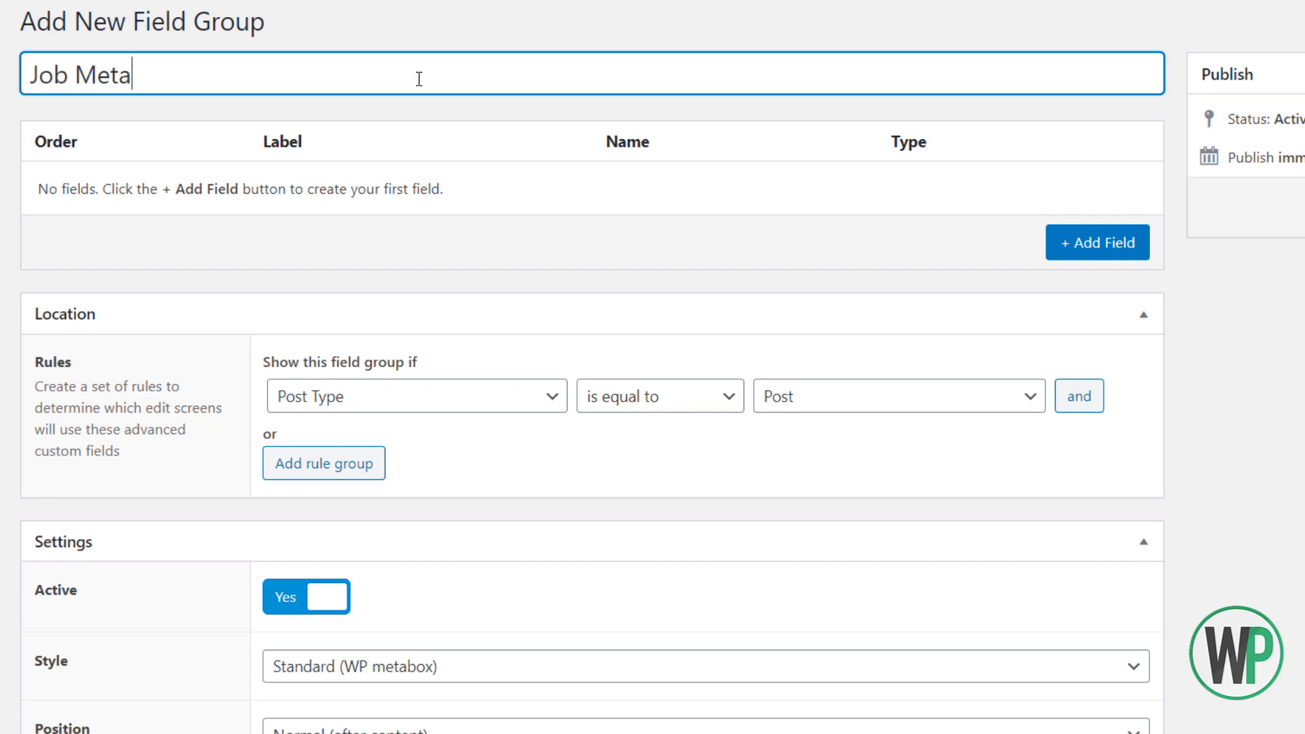
pyautogui.click(423, 202)
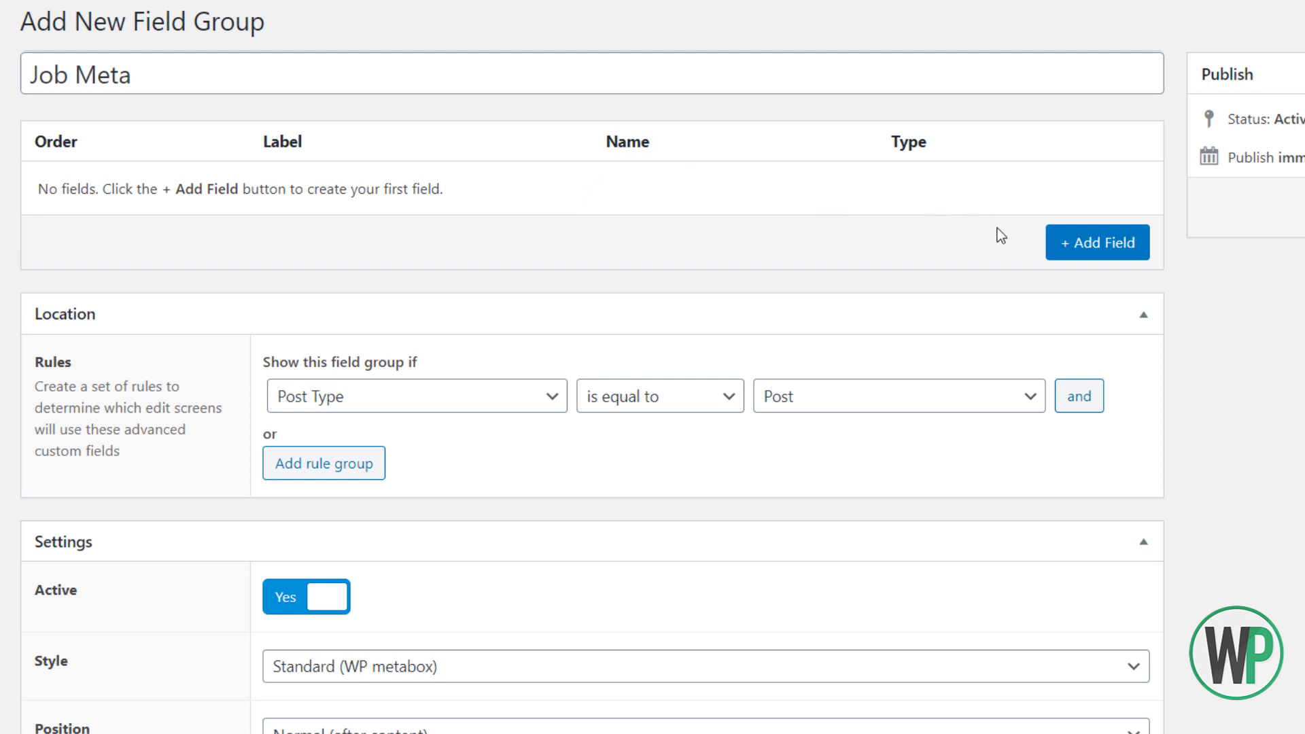
pyautogui.click(1065, 253)
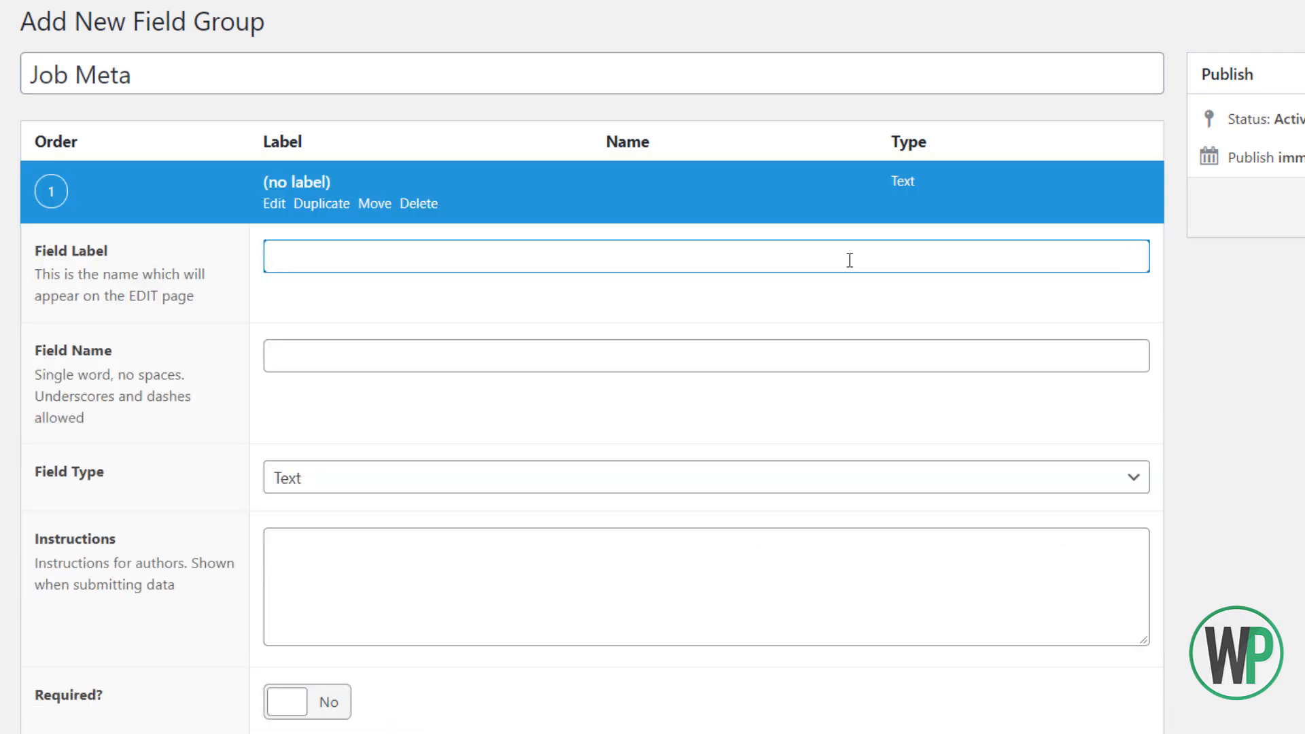
pyautogui.click(394, 478)
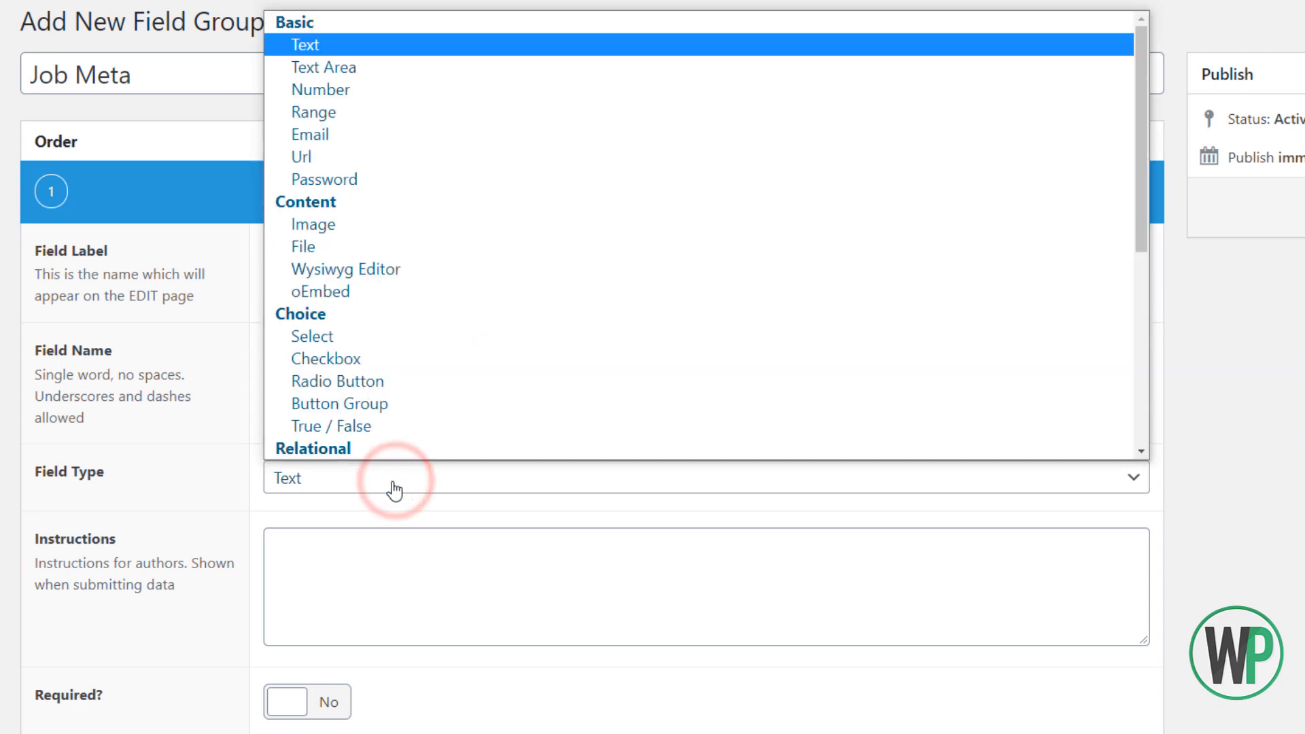
pyautogui.scroll(-1, 326, 210)
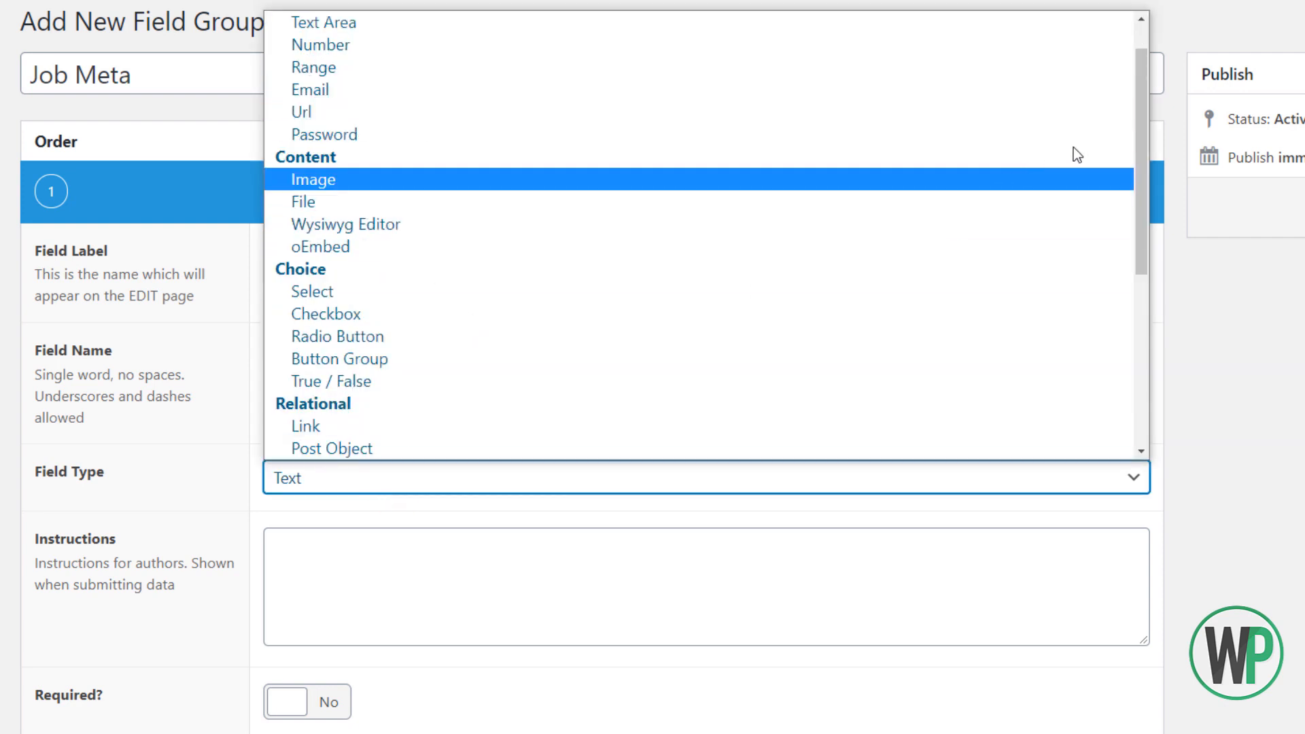
pyautogui.moveTo(1144, 200); pyautogui.dragTo(1196, 80)
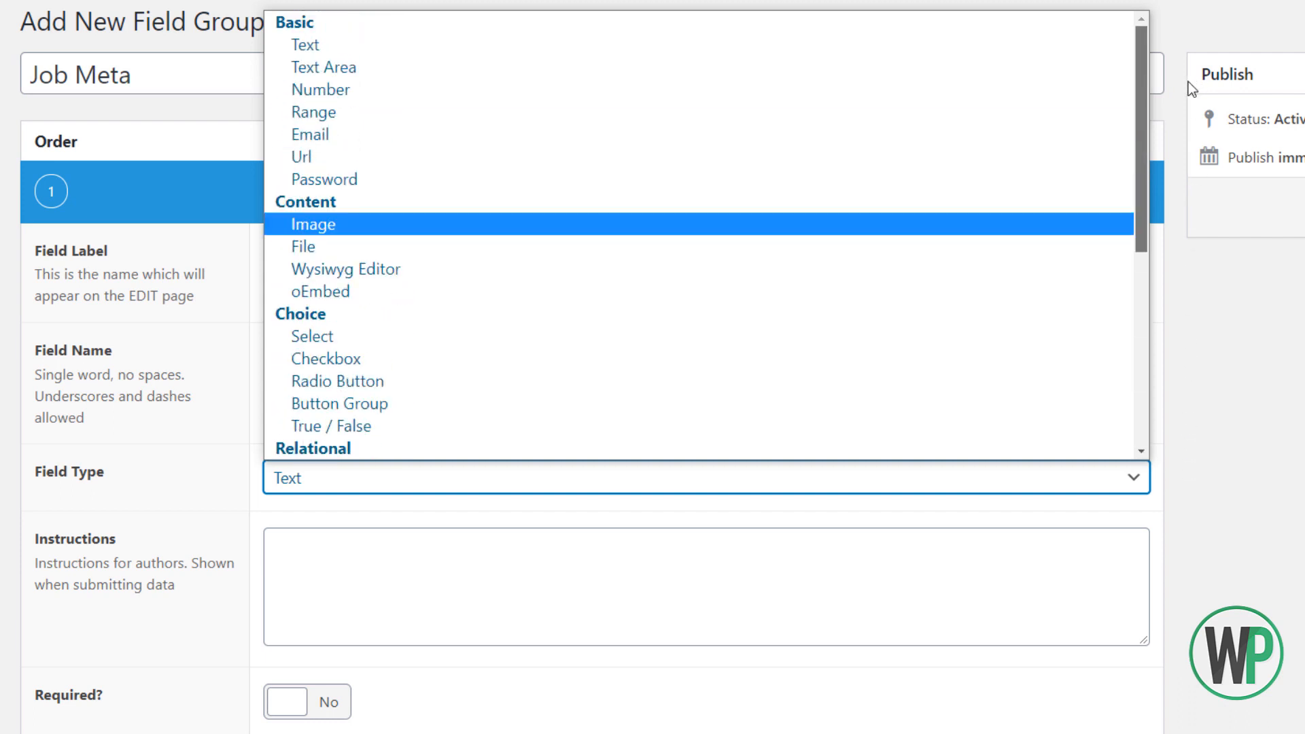
pyautogui.click(223, 406)
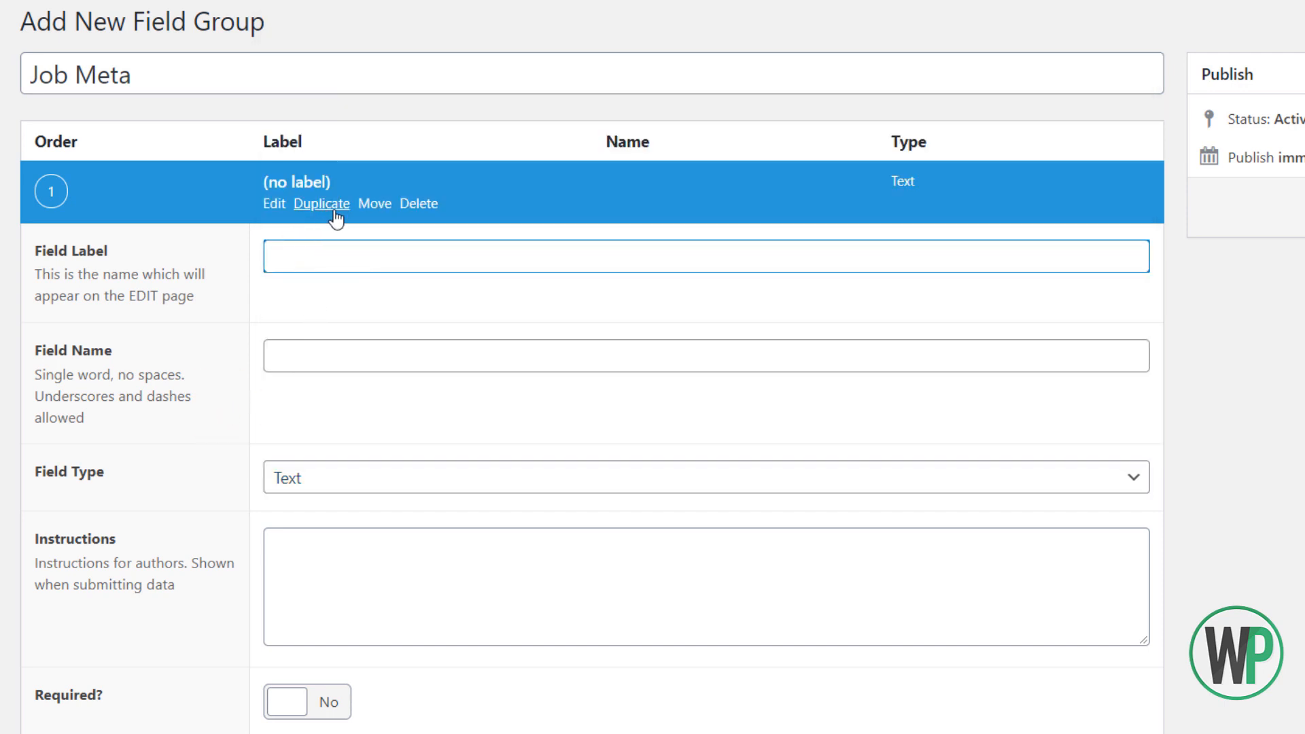
pyautogui.write('Positions')
pyautogui.press('Tab')
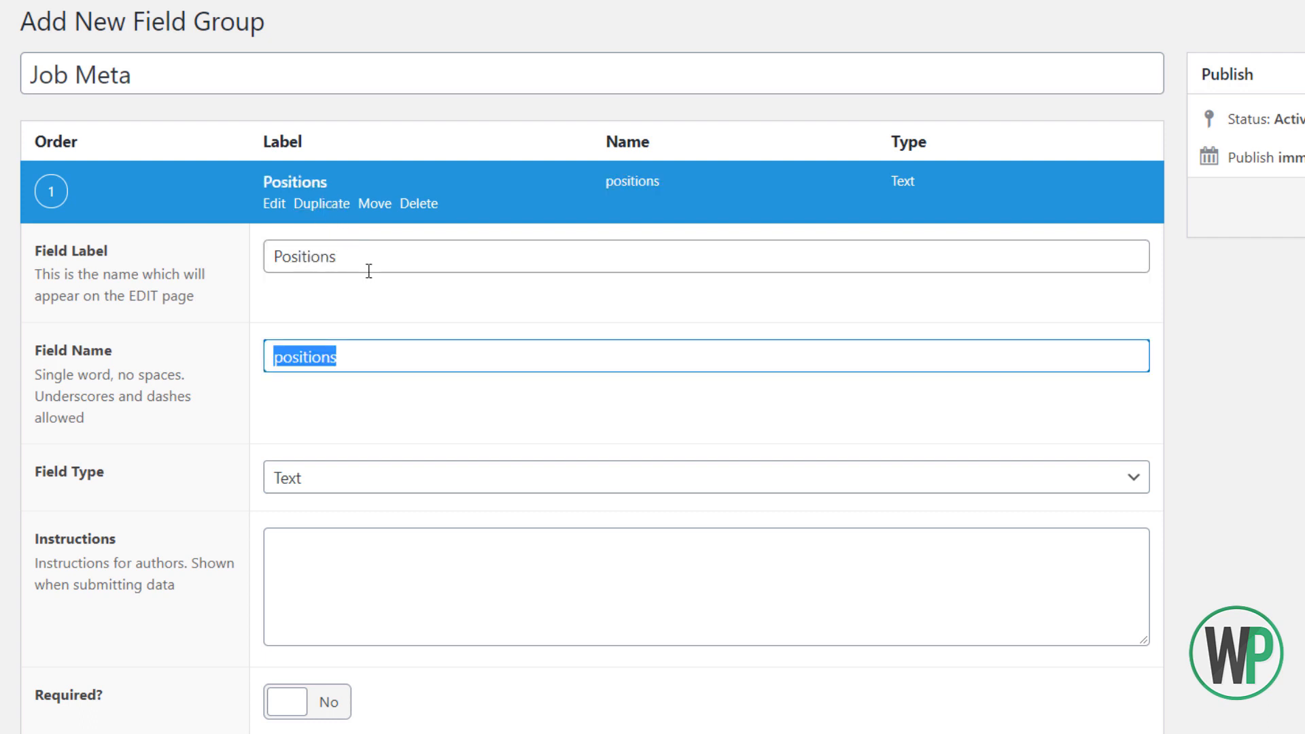
# Set the Positions field's name to "job_positions"
pyautogui.moveTo(335, 259); pyautogui.dragTo(267, 265)
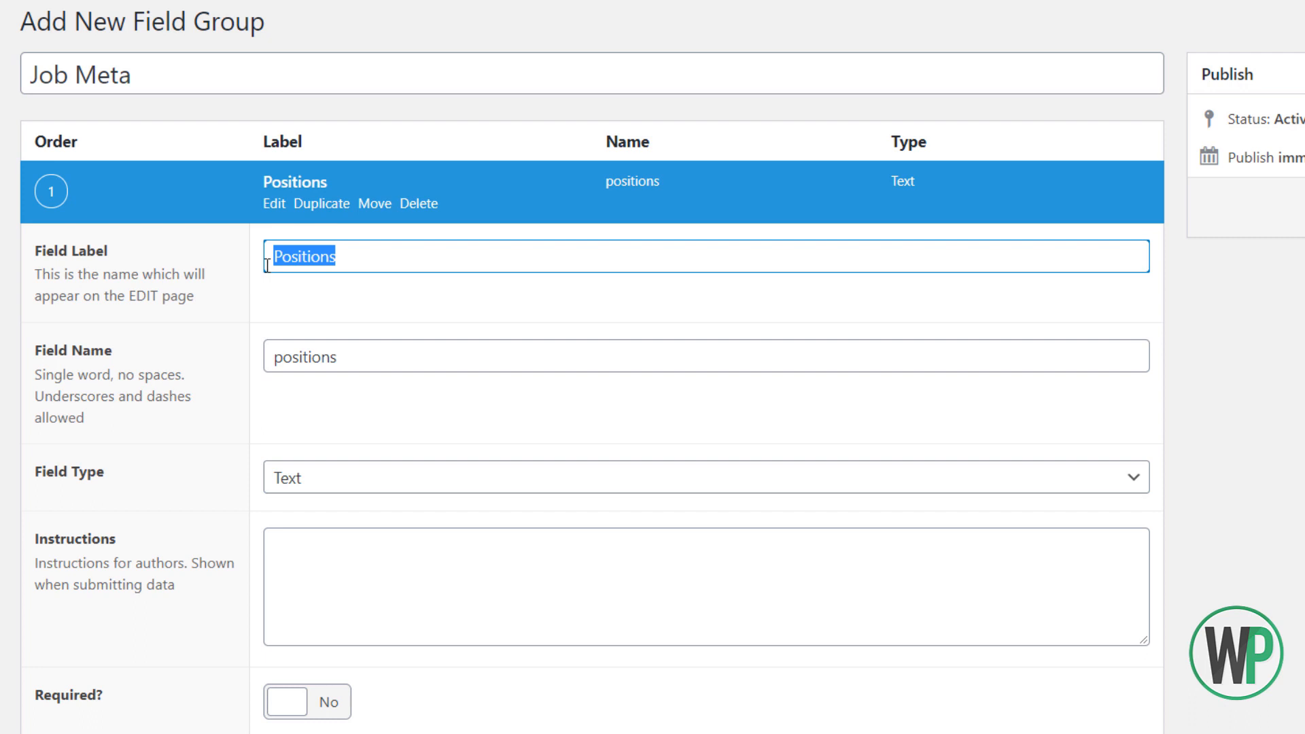
pyautogui.click(303, 355)
pyautogui.moveTo(336, 357); pyautogui.dragTo(271, 359)
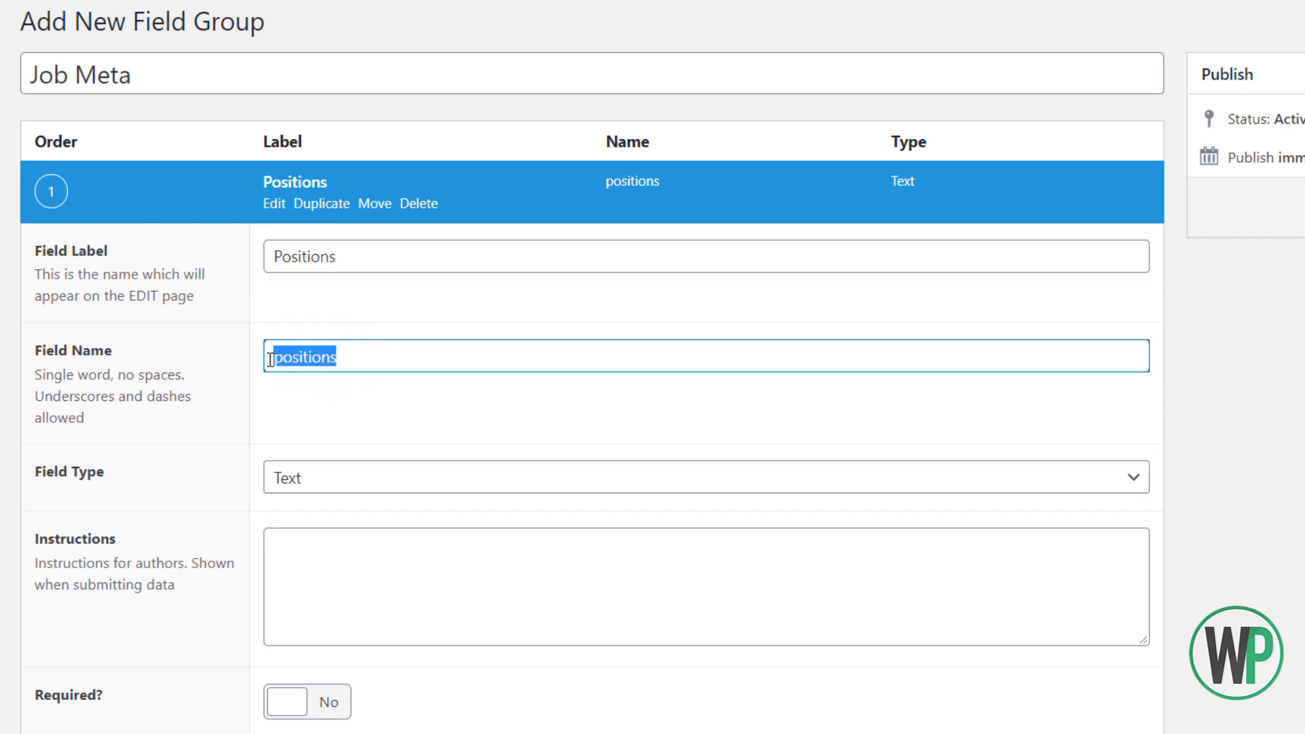
pyautogui.click(347, 356)
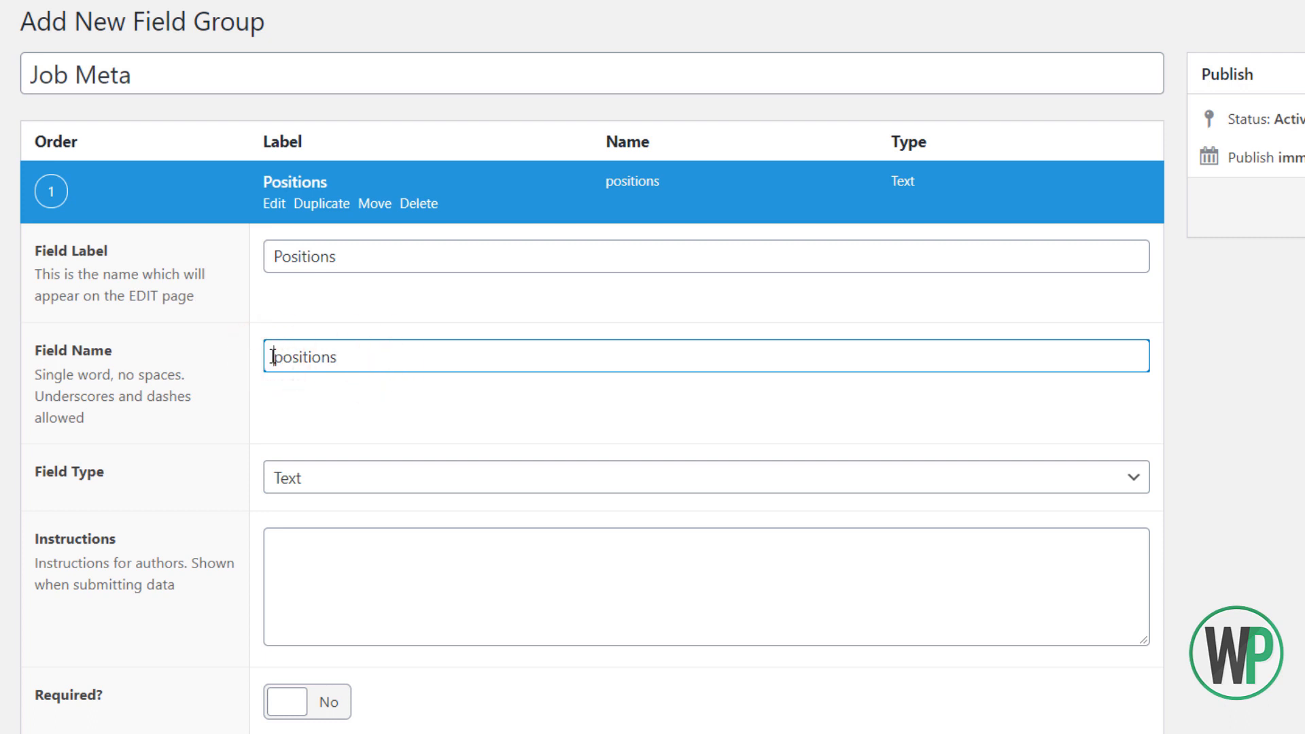
pyautogui.moveTo(358, 361); pyautogui.dragTo(272, 357)
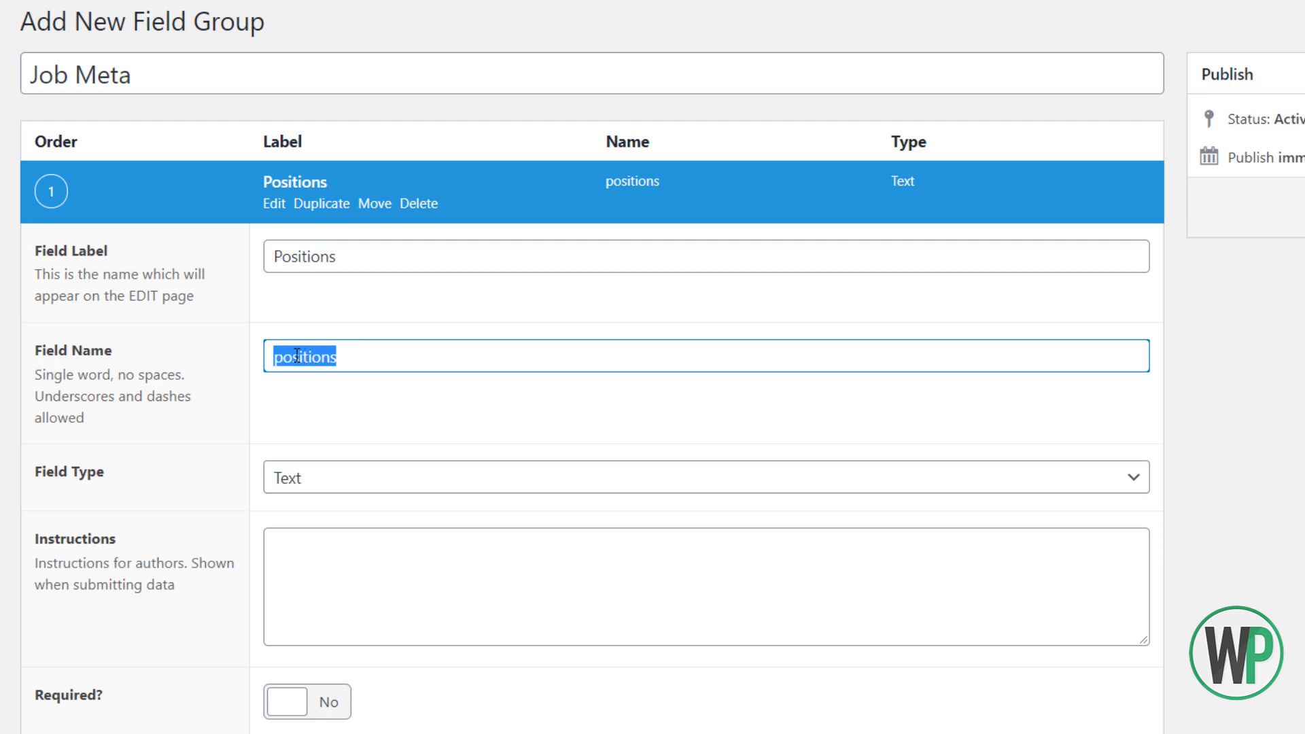
pyautogui.click(305, 356)
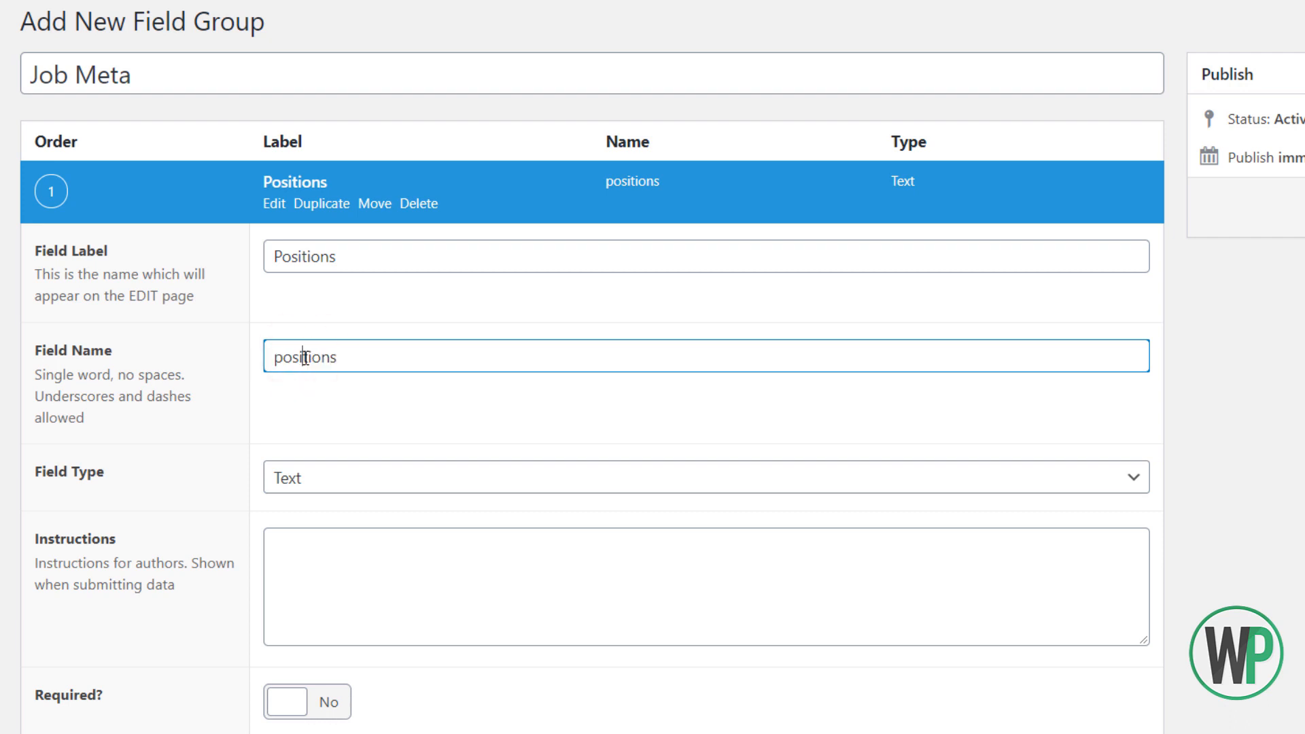
pyautogui.moveTo(343, 357); pyautogui.dragTo(267, 357)
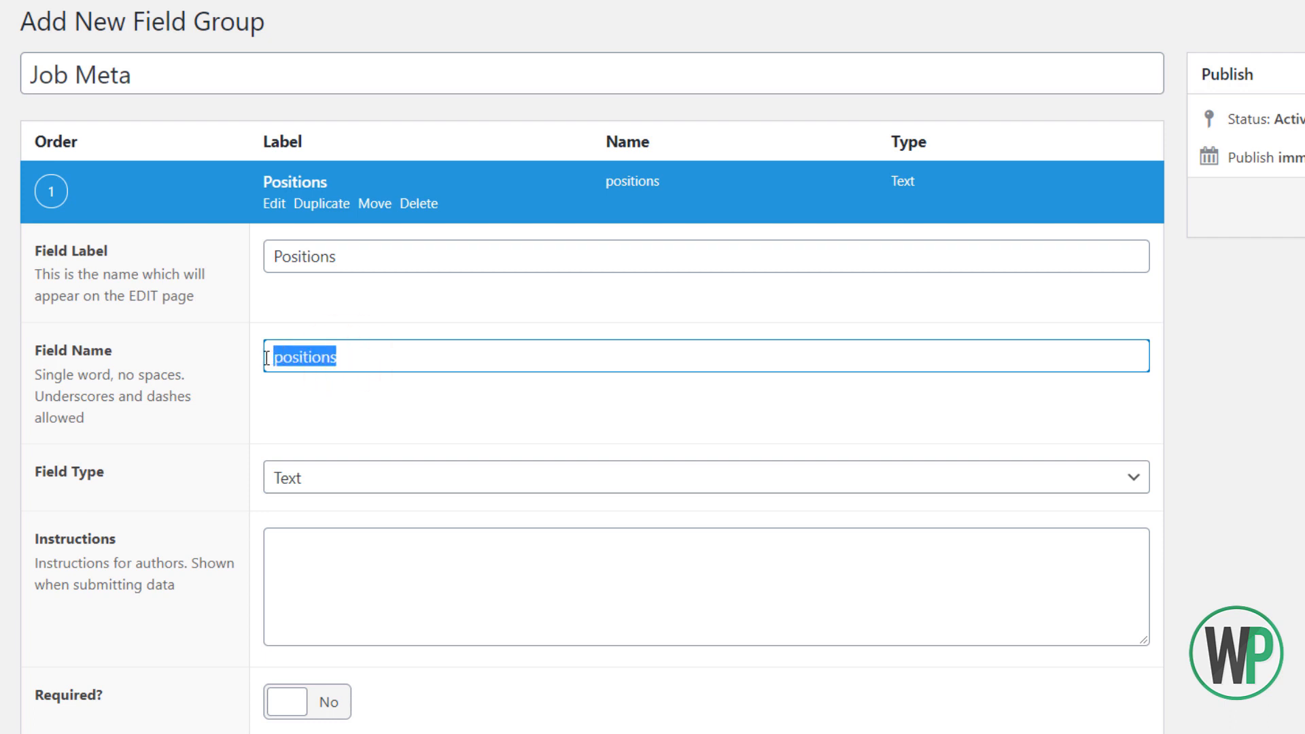
pyautogui.click(278, 358)
pyautogui.write('job_')
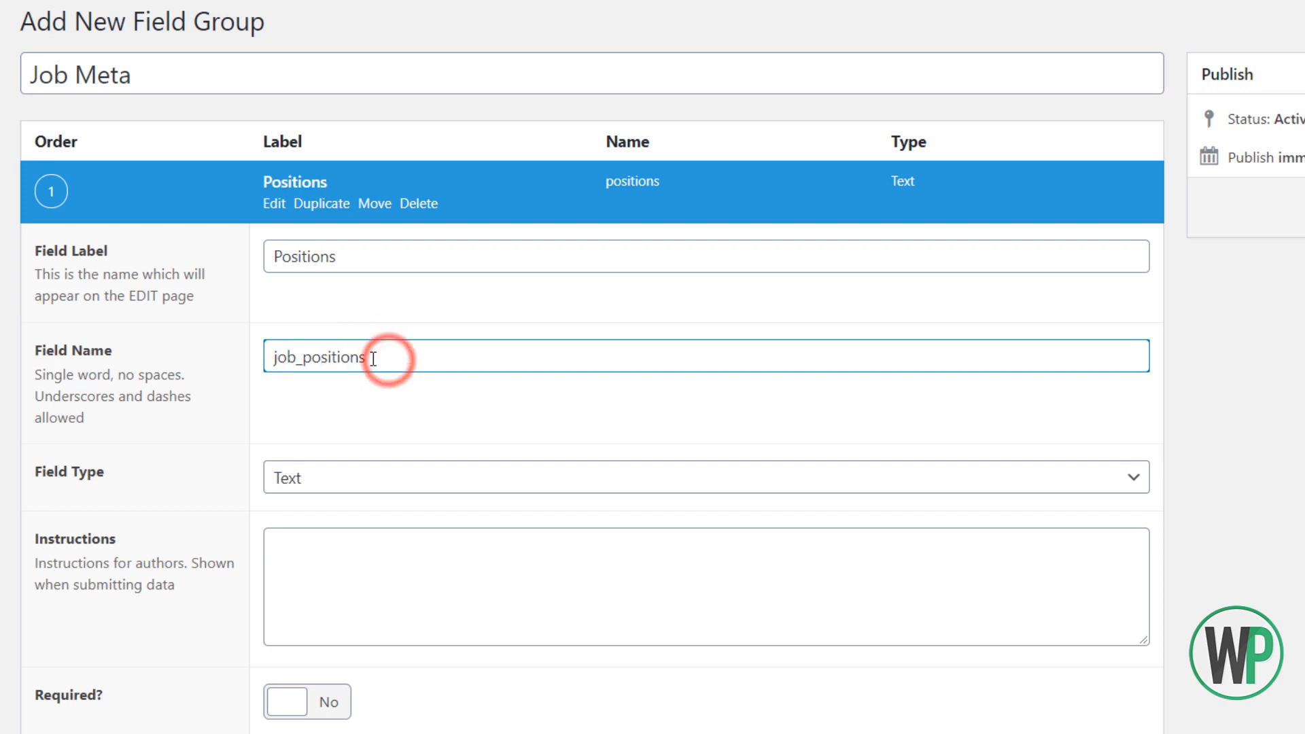
pyautogui.moveTo(387, 358); pyautogui.dragTo(226, 367)
# Keep the Positions field as Text, look through its placeholder, prepend, append, character limit and wrapper settings, and close the field
pyautogui.click(341, 478)
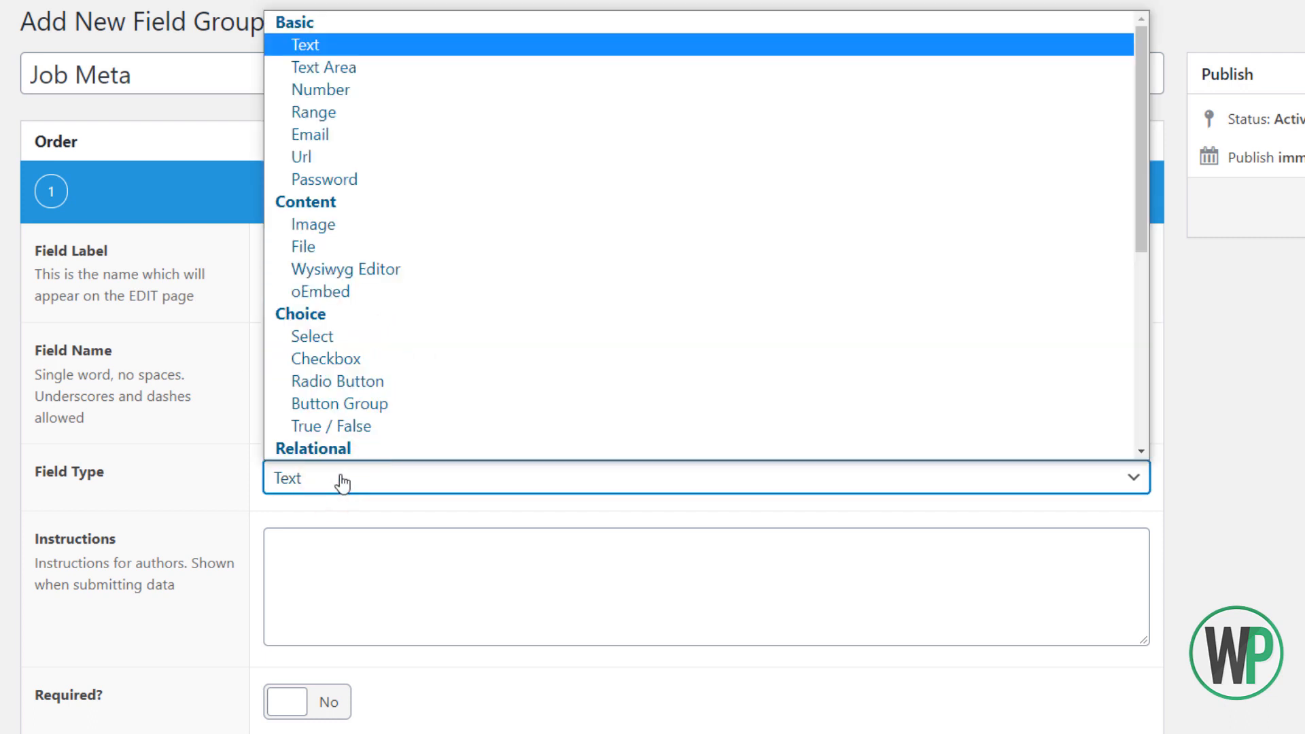
pyautogui.click(341, 478)
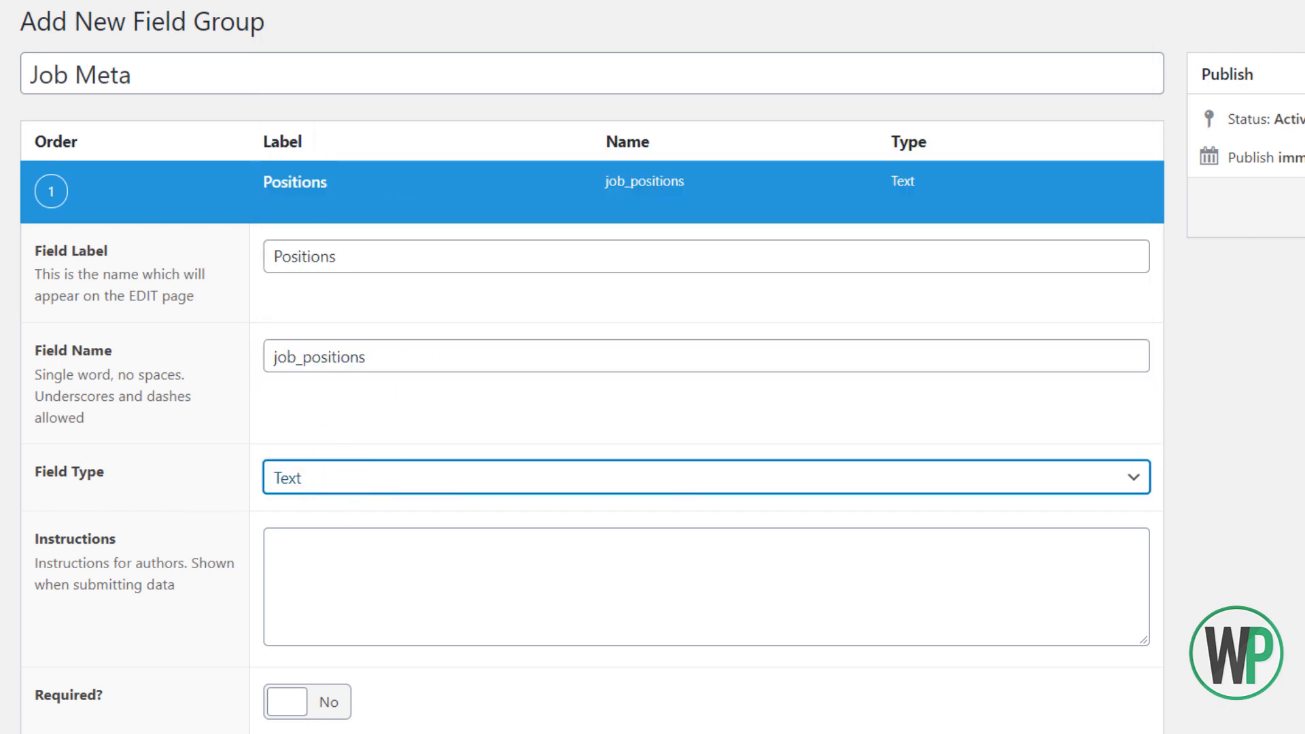
pyautogui.scroll(-10, 429, 131)
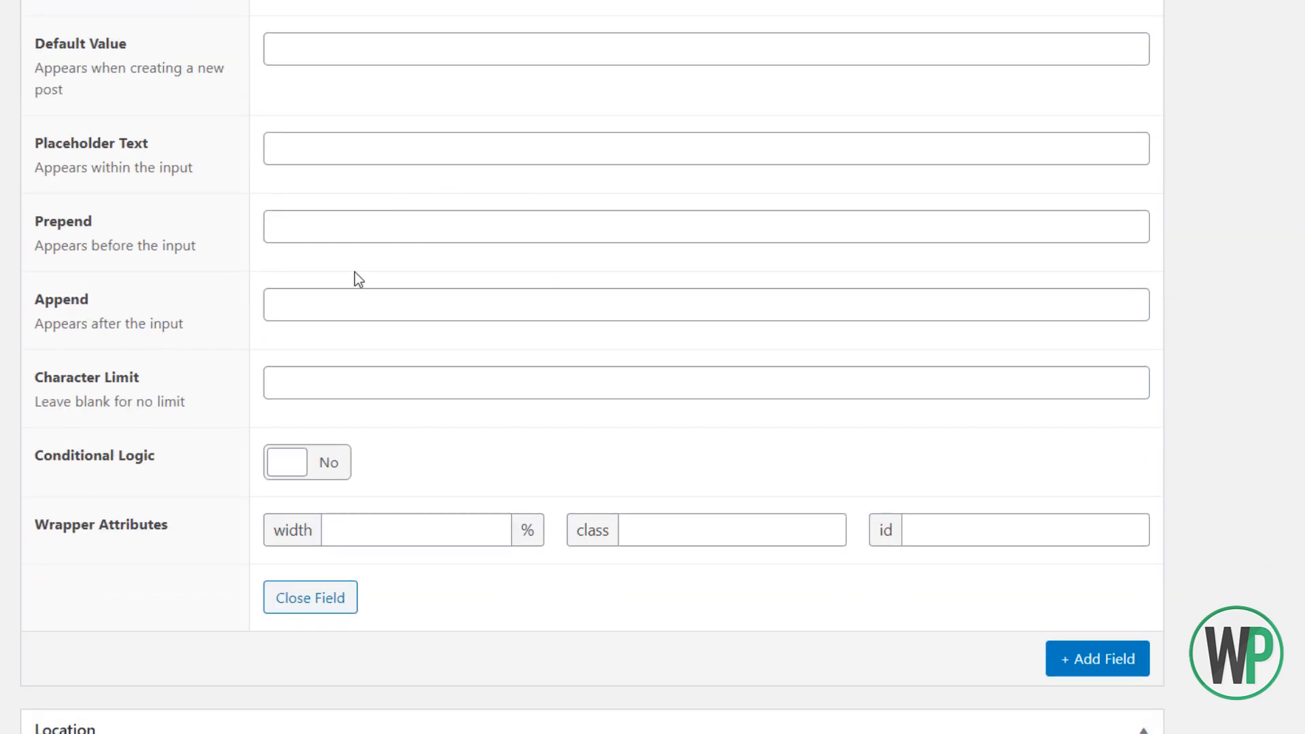
pyautogui.click(301, 148)
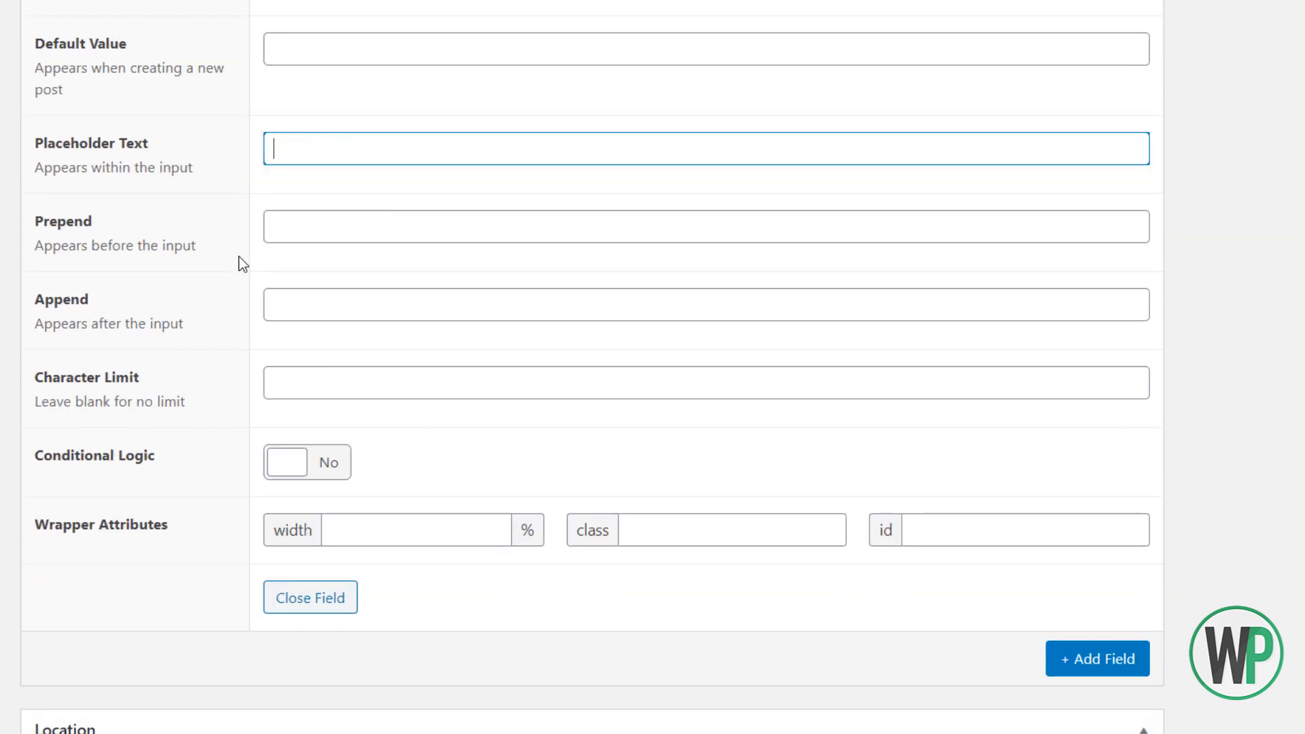
pyautogui.click(280, 235)
pyautogui.click(324, 307)
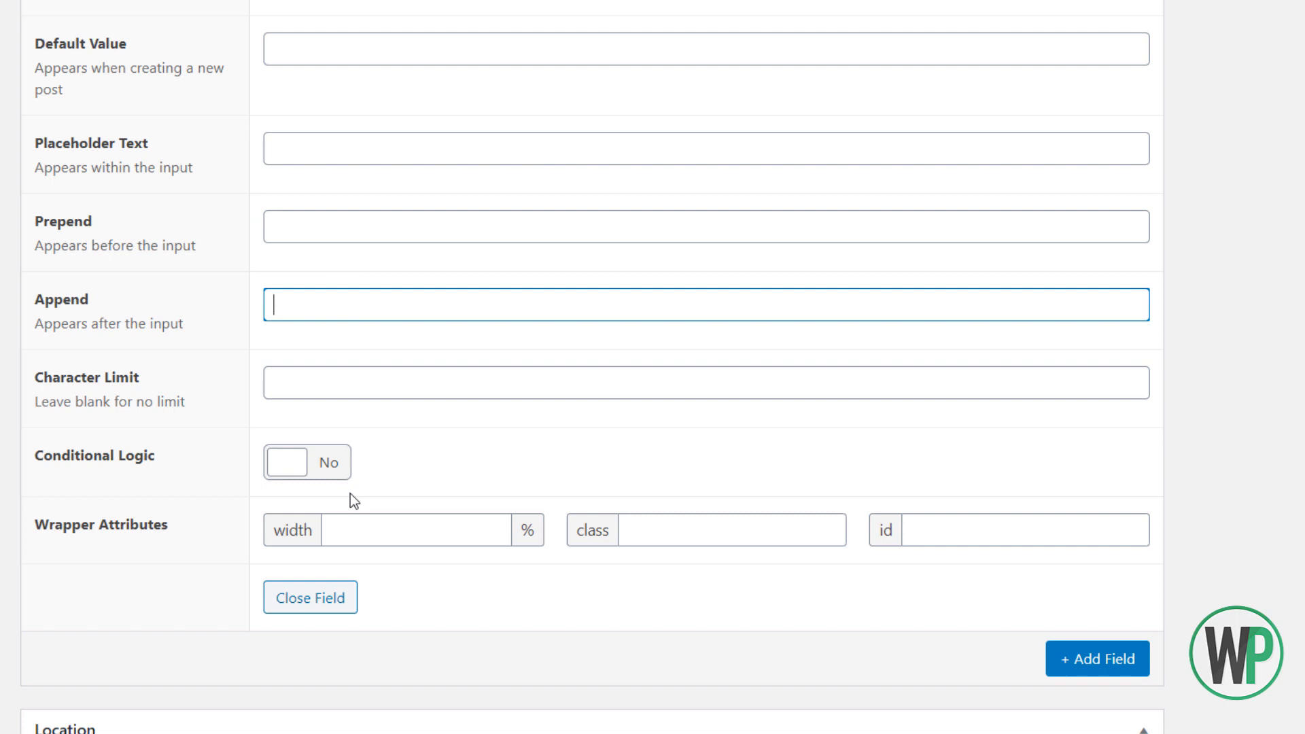
pyautogui.click(360, 382)
pyautogui.click(416, 540)
pyautogui.click(397, 373)
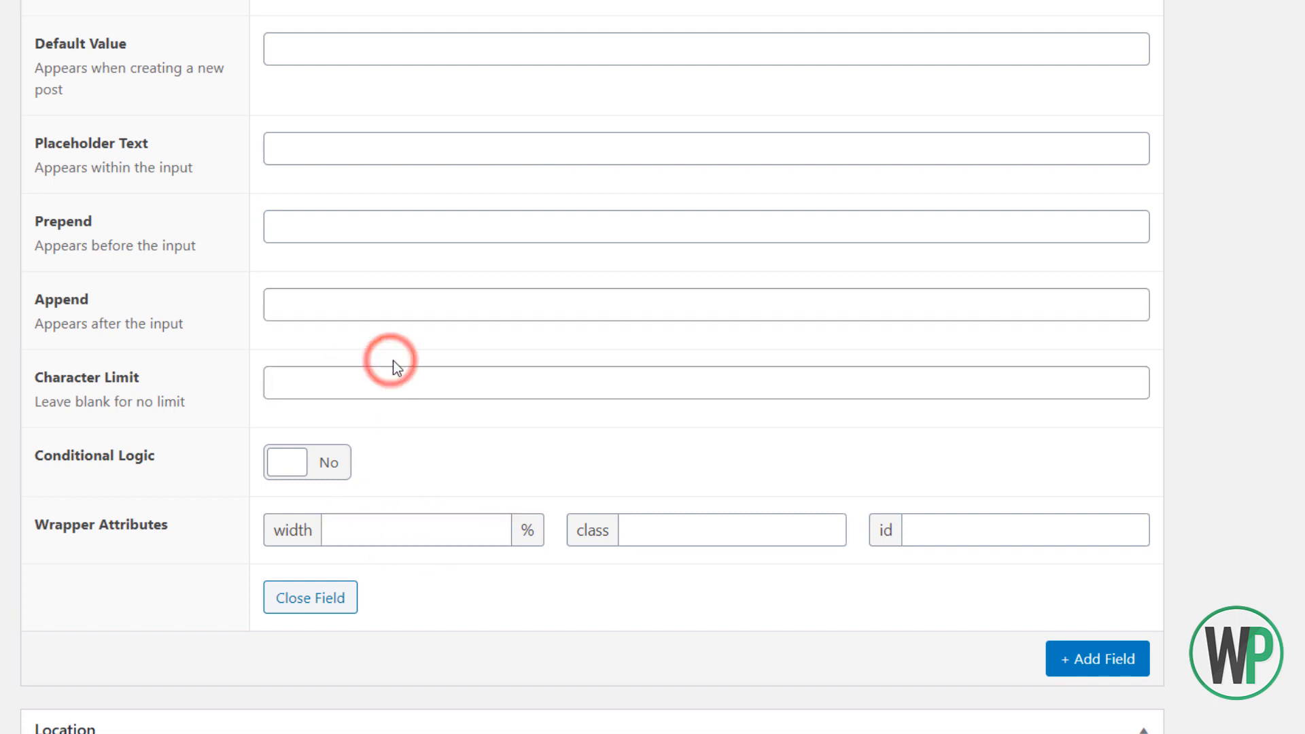
pyautogui.click(335, 607)
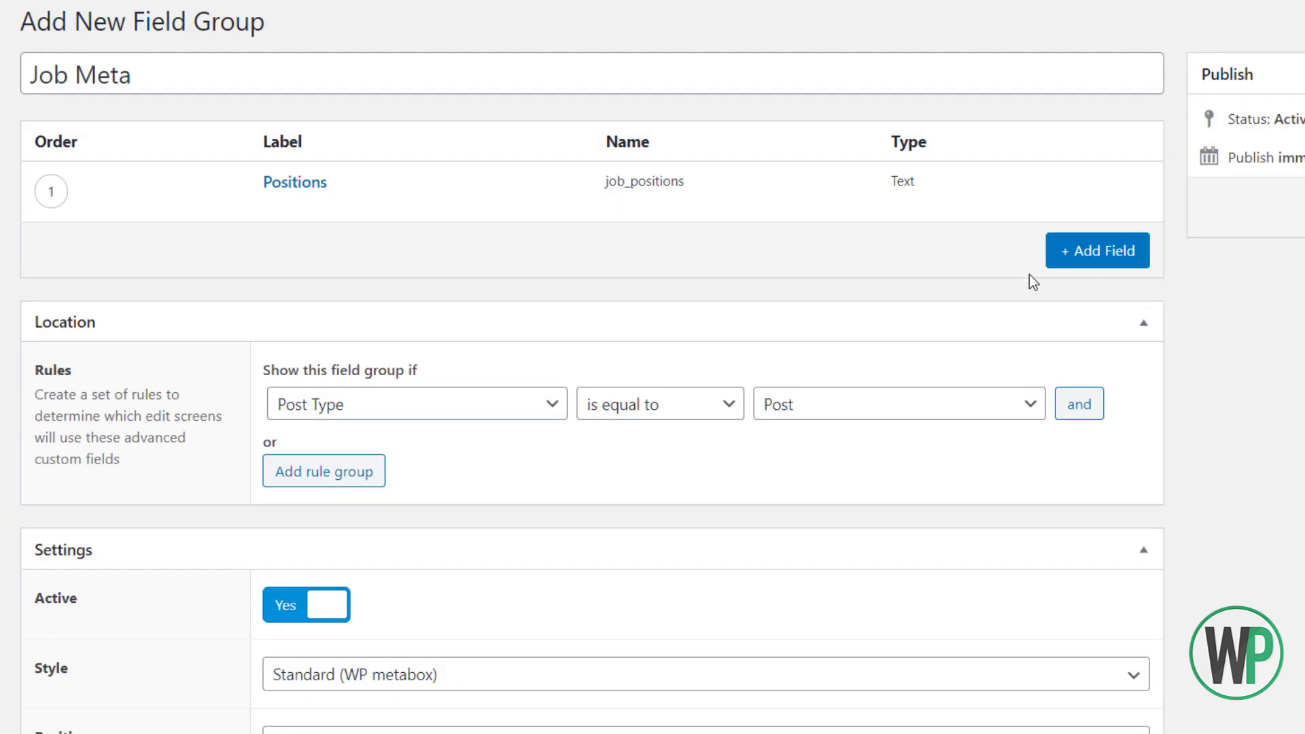
# Add a second field labelled "Job Type" and set its field type to Select
pyautogui.click(1063, 251)
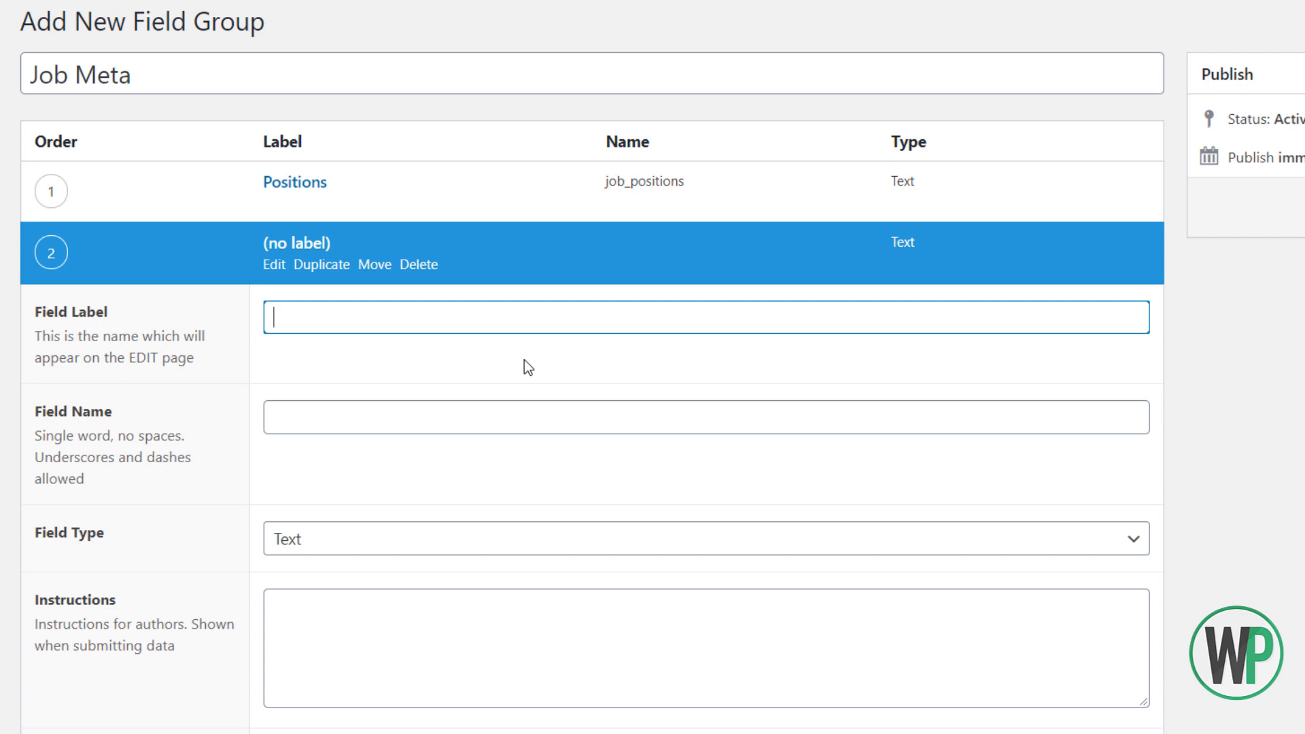
pyautogui.write('Job Type')
pyautogui.click(425, 552)
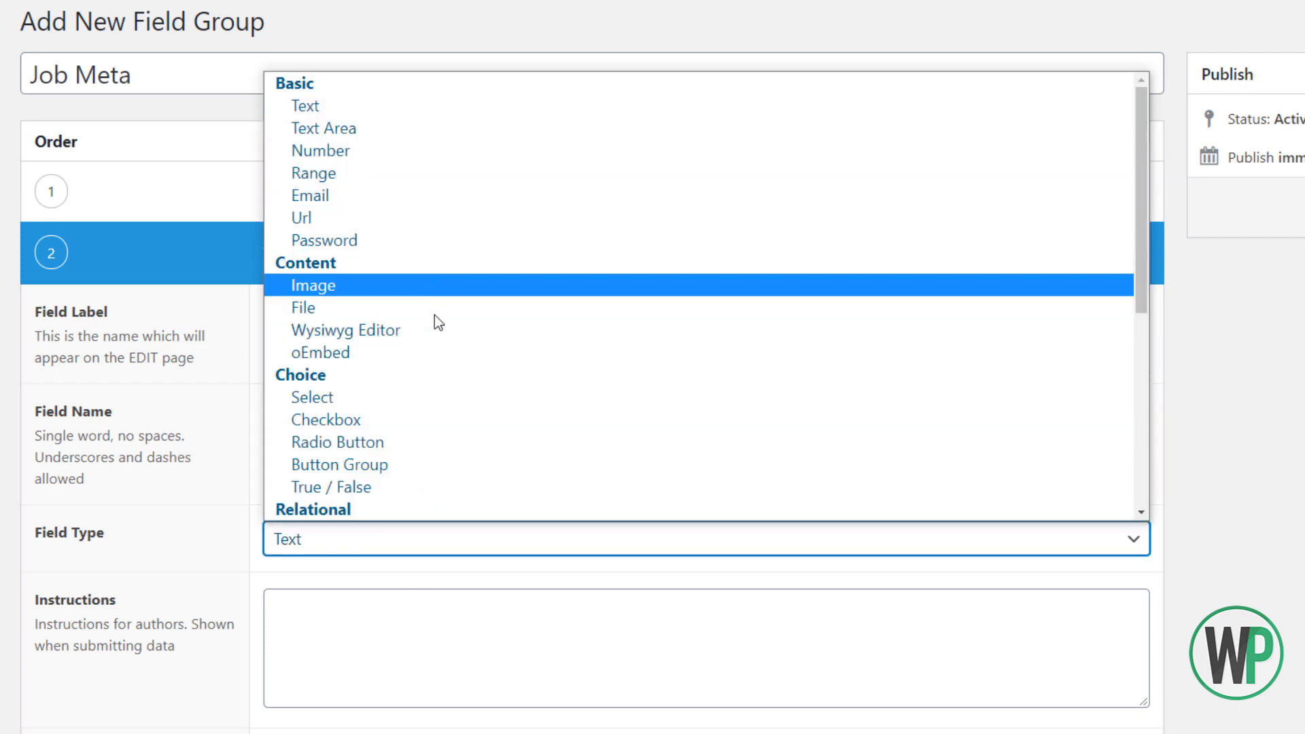
pyautogui.click(427, 400)
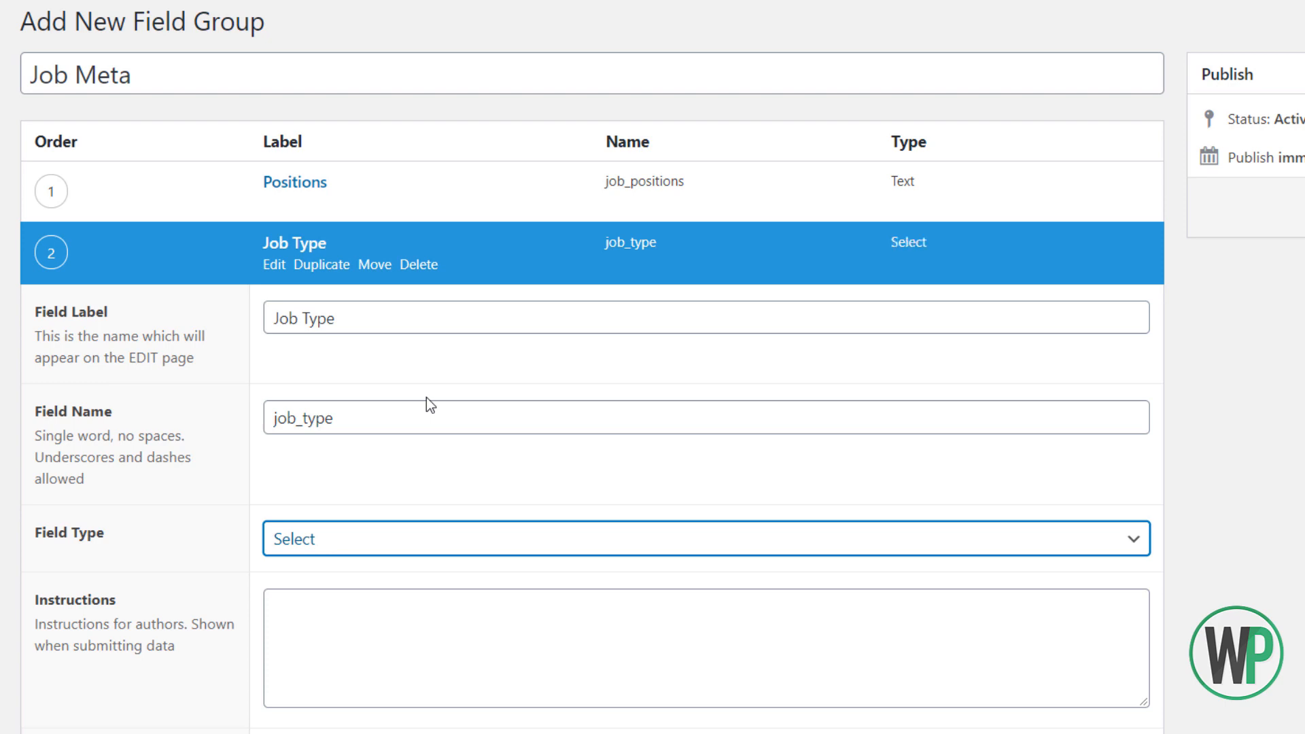
pyautogui.scroll(-3, 428, 397)
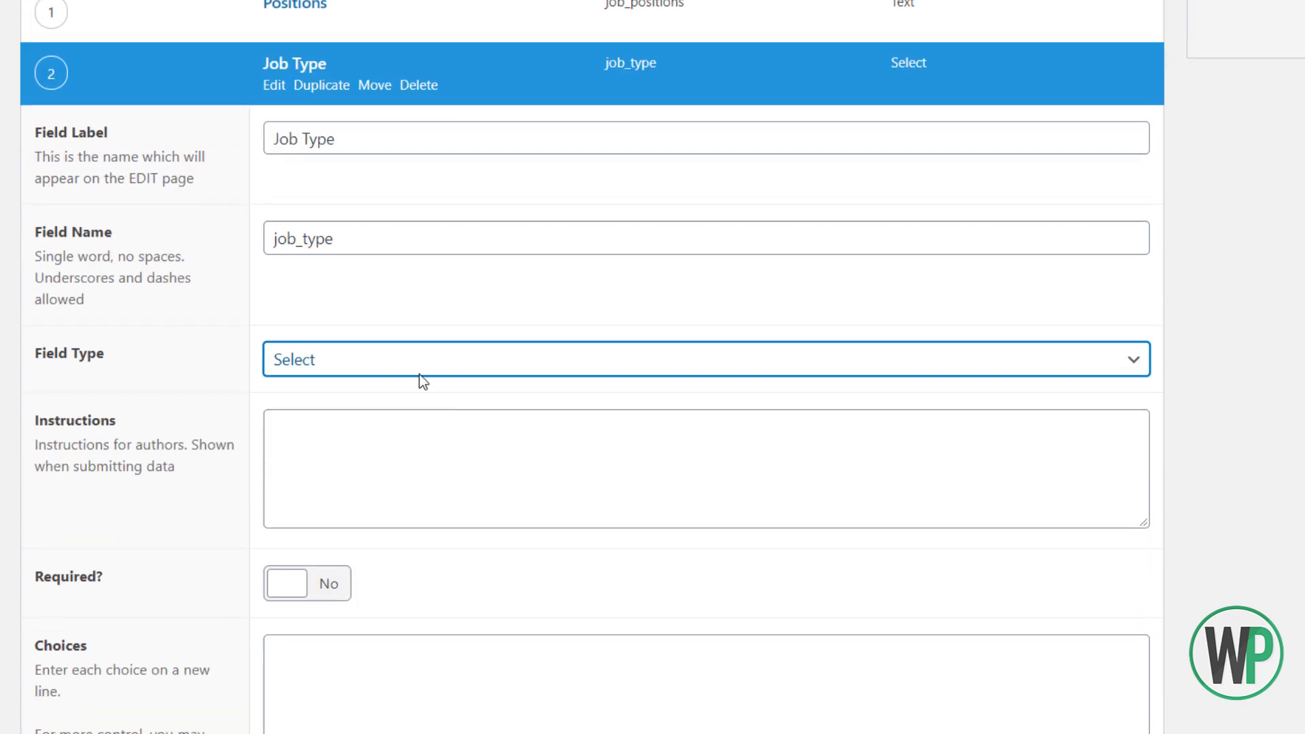
pyautogui.click(368, 244)
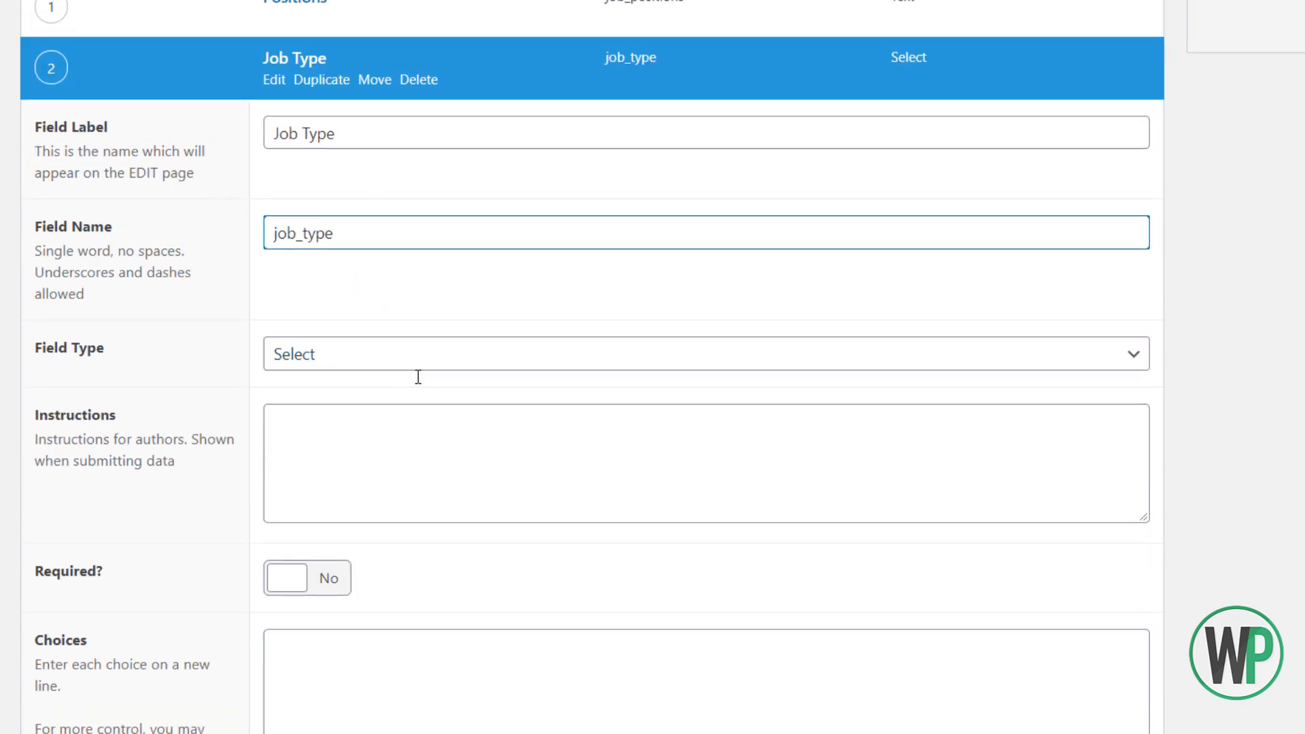
# Enter "Full Time" and "Part-Time" on separate lines as the Job Type field's choices, accepting the suggested hyphen
pyautogui.scroll(-3, 418, 377)
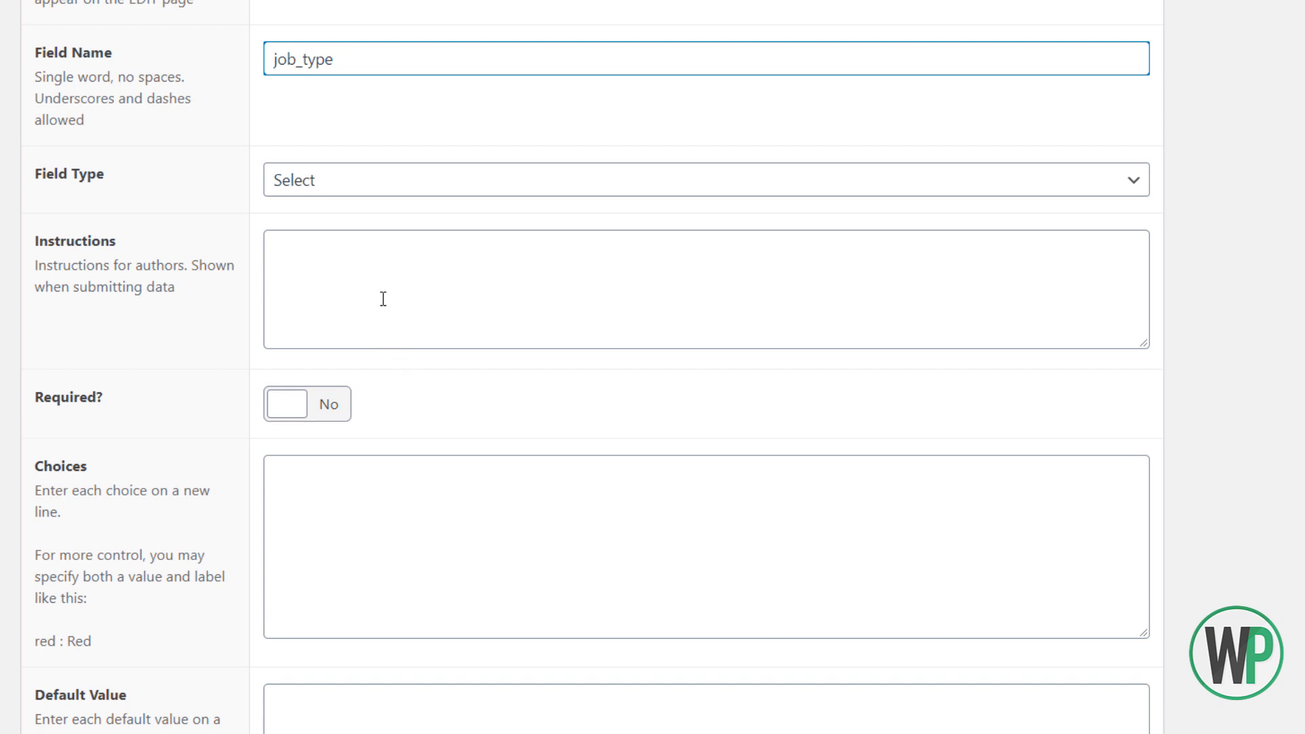
pyautogui.scroll(-2, 389, 309)
pyautogui.click(411, 419)
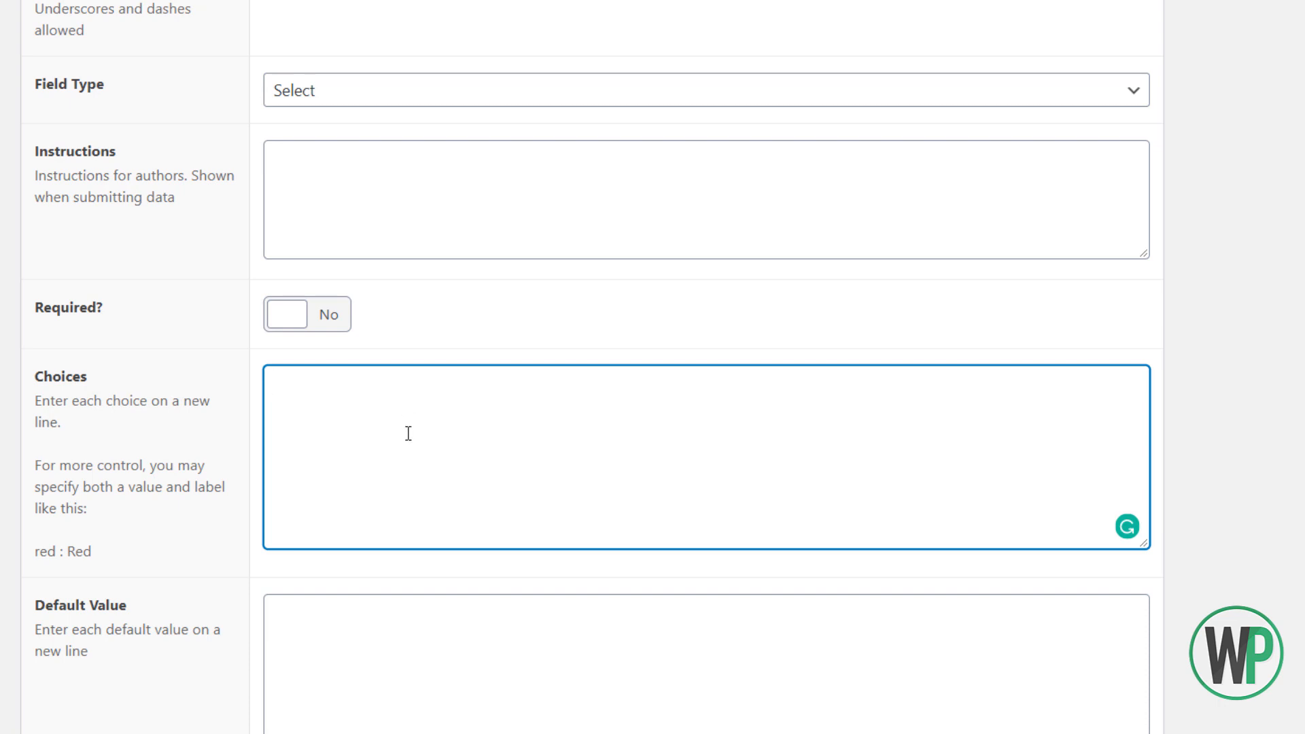
pyautogui.write('Full Tie')
pyautogui.press('BackSpace')
pyautogui.write('me')
pyautogui.press('Return')
pyautogui.write('Part ')
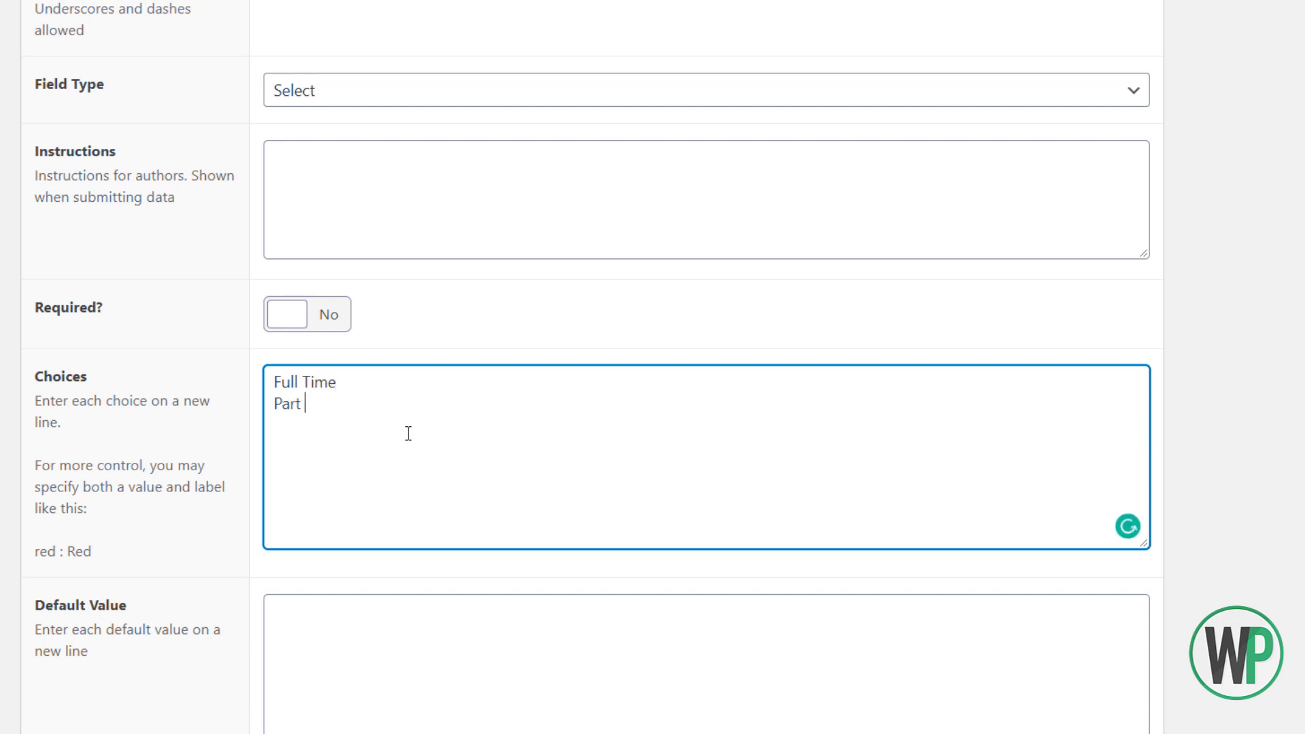
pyautogui.write('Tiem')
pyautogui.press('BackSpace')
pyautogui.press('BackSpace')
pyautogui.press('BackSpace')
pyautogui.write('ime')
pyautogui.scroll(-5, 277, 129)
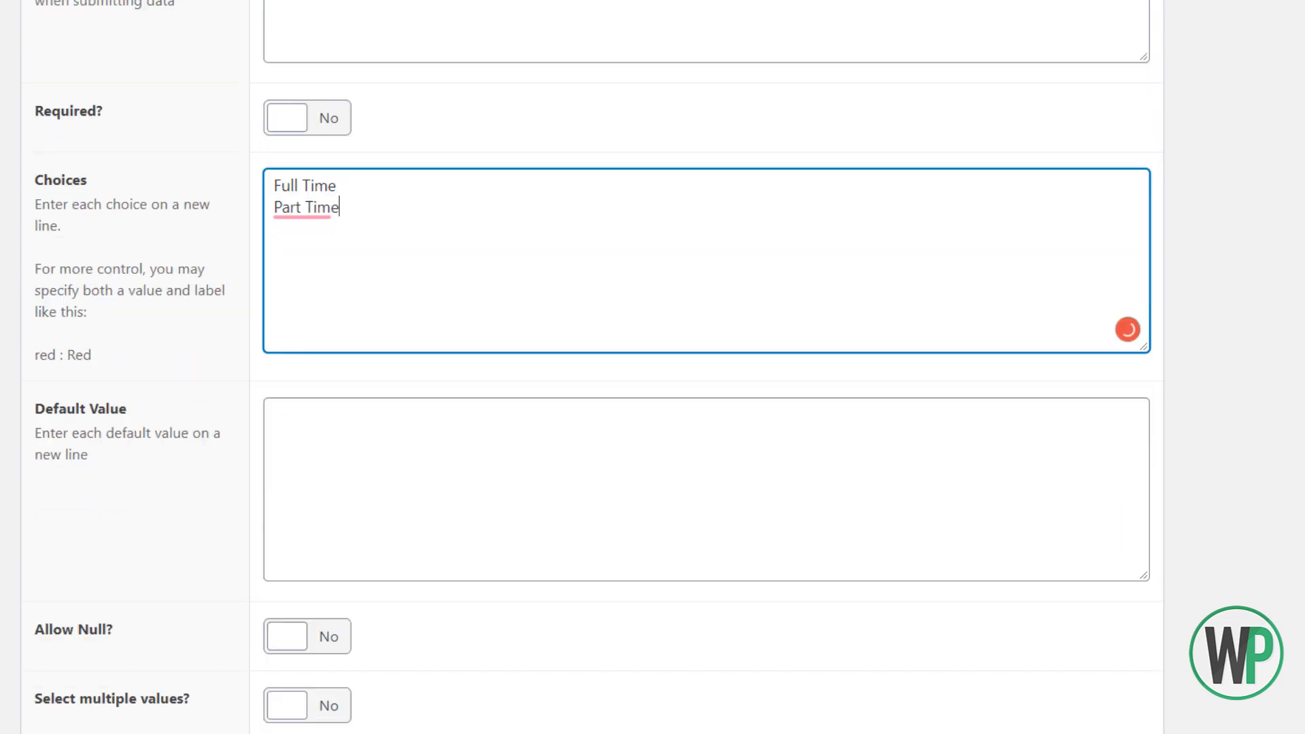
pyautogui.moveTo(312, 99)
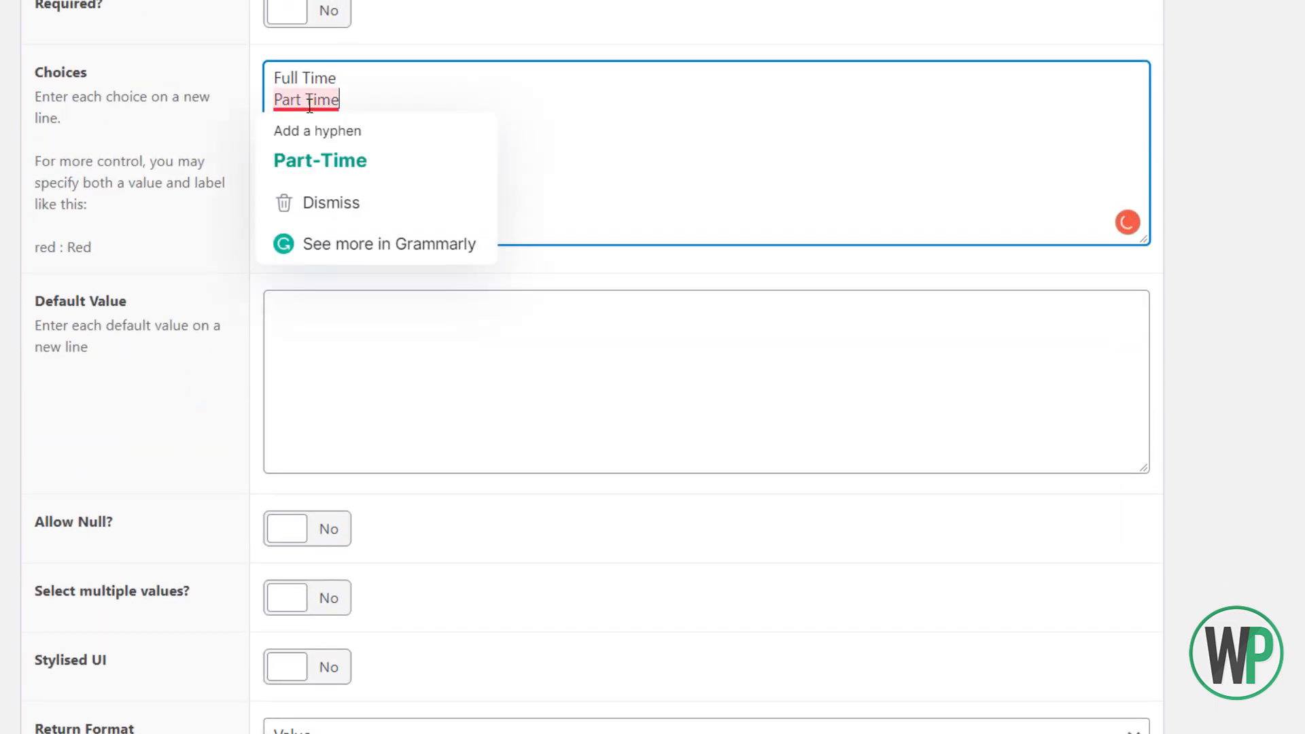
pyautogui.click(326, 136)
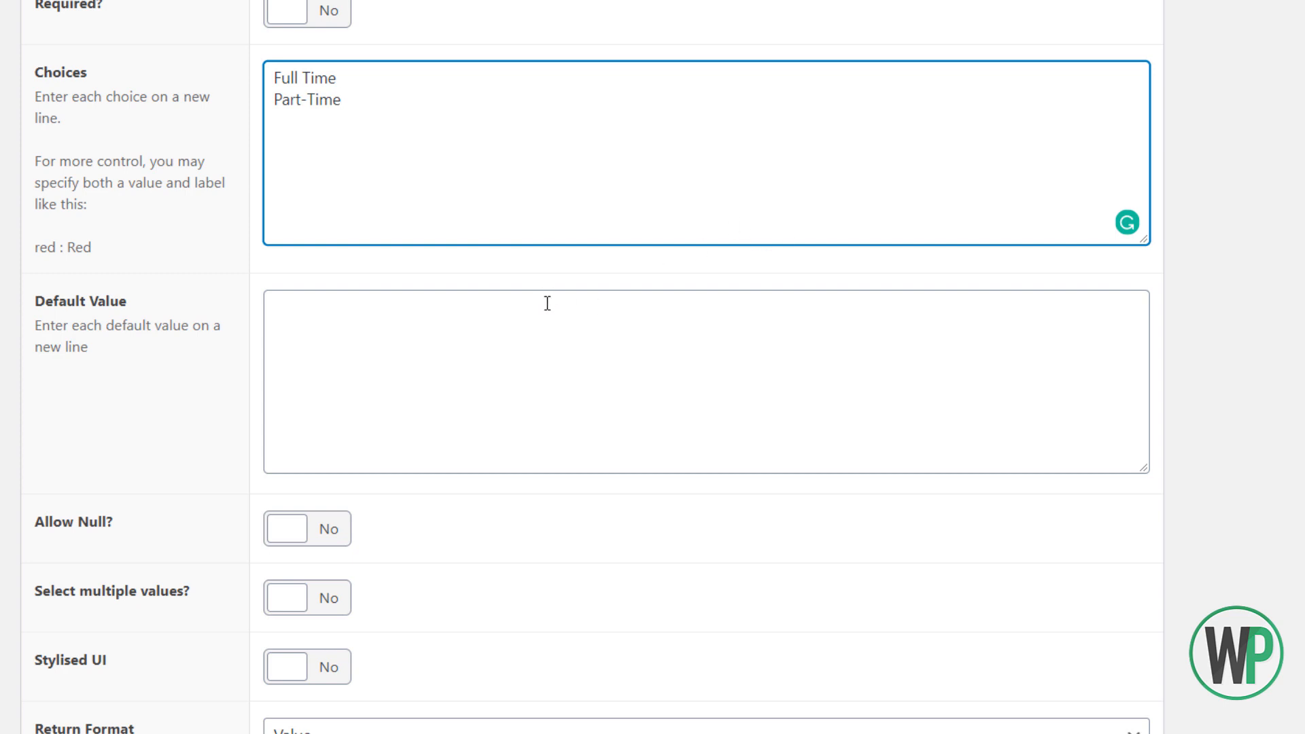
# Leave the Job Type field's default value empty, keep its remaining settings, and close the field
pyautogui.scroll(-1, 547, 304)
pyautogui.click(361, 257)
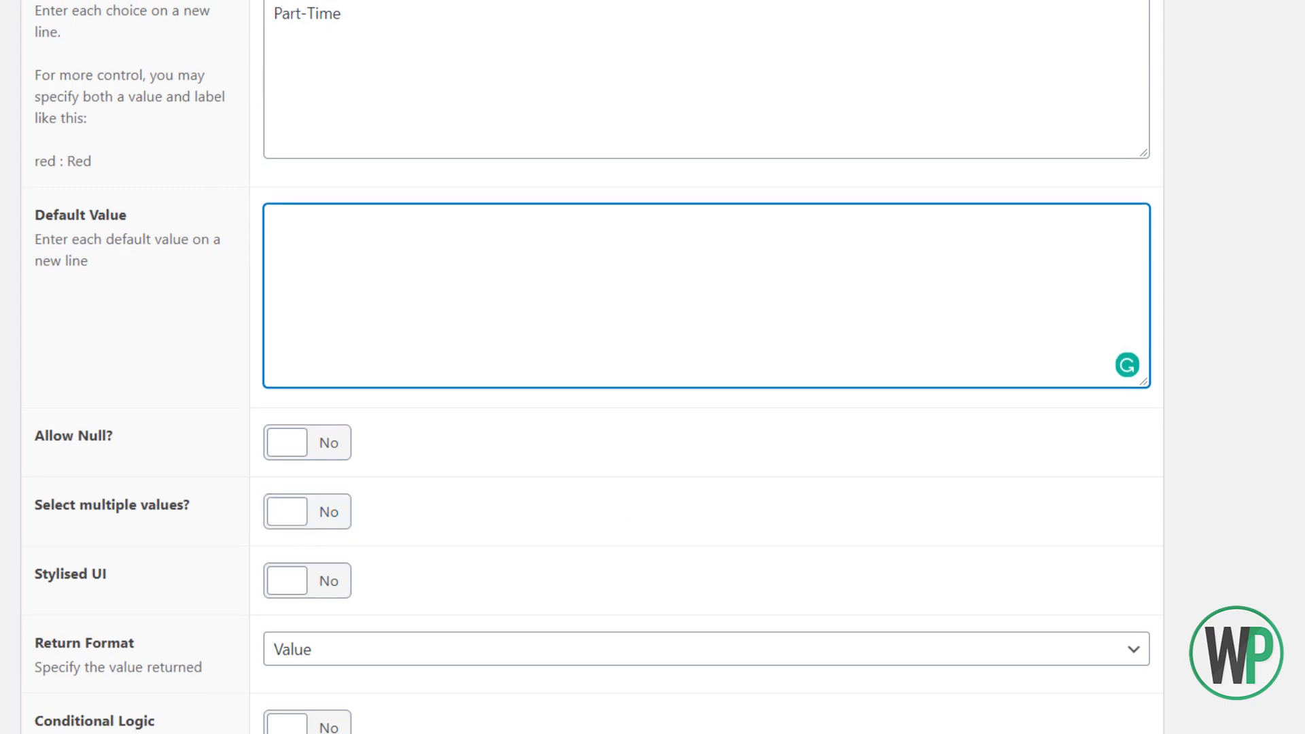
pyautogui.scroll(-8, 533, 460)
pyautogui.click(335, 344)
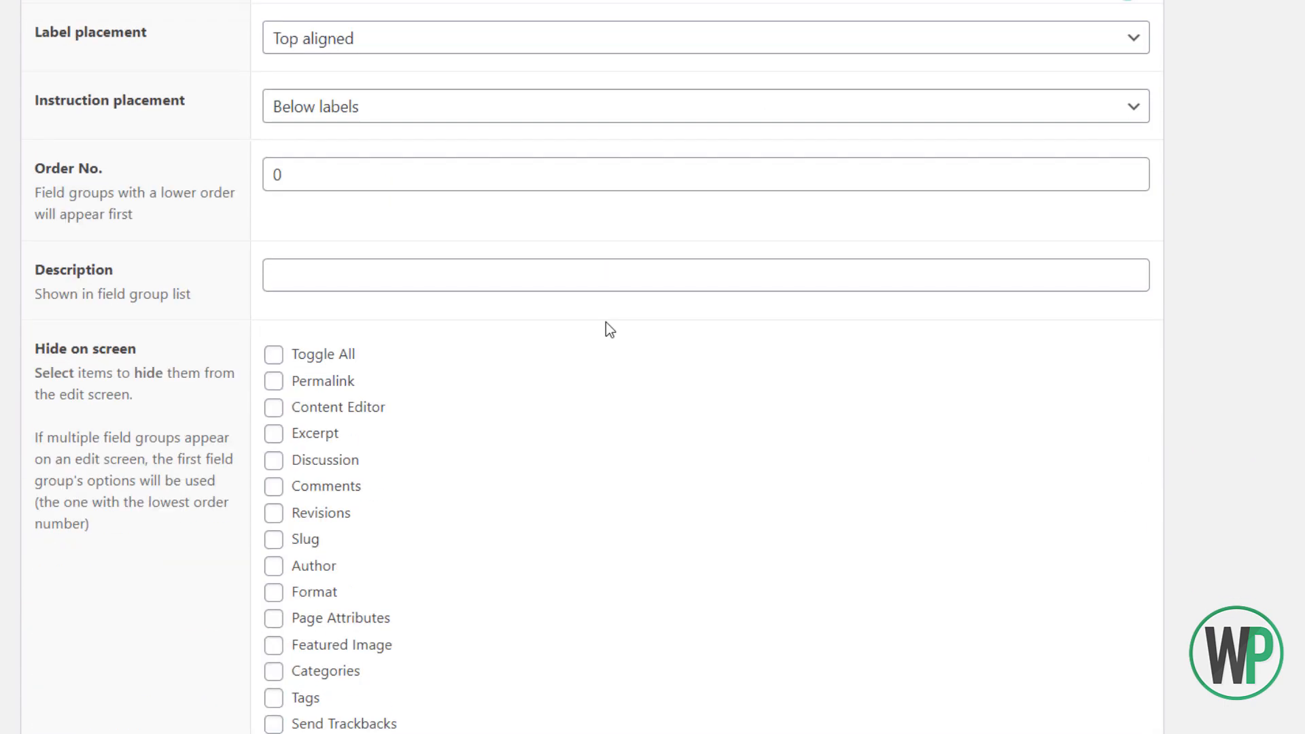
pyautogui.scroll(12, 605, 324)
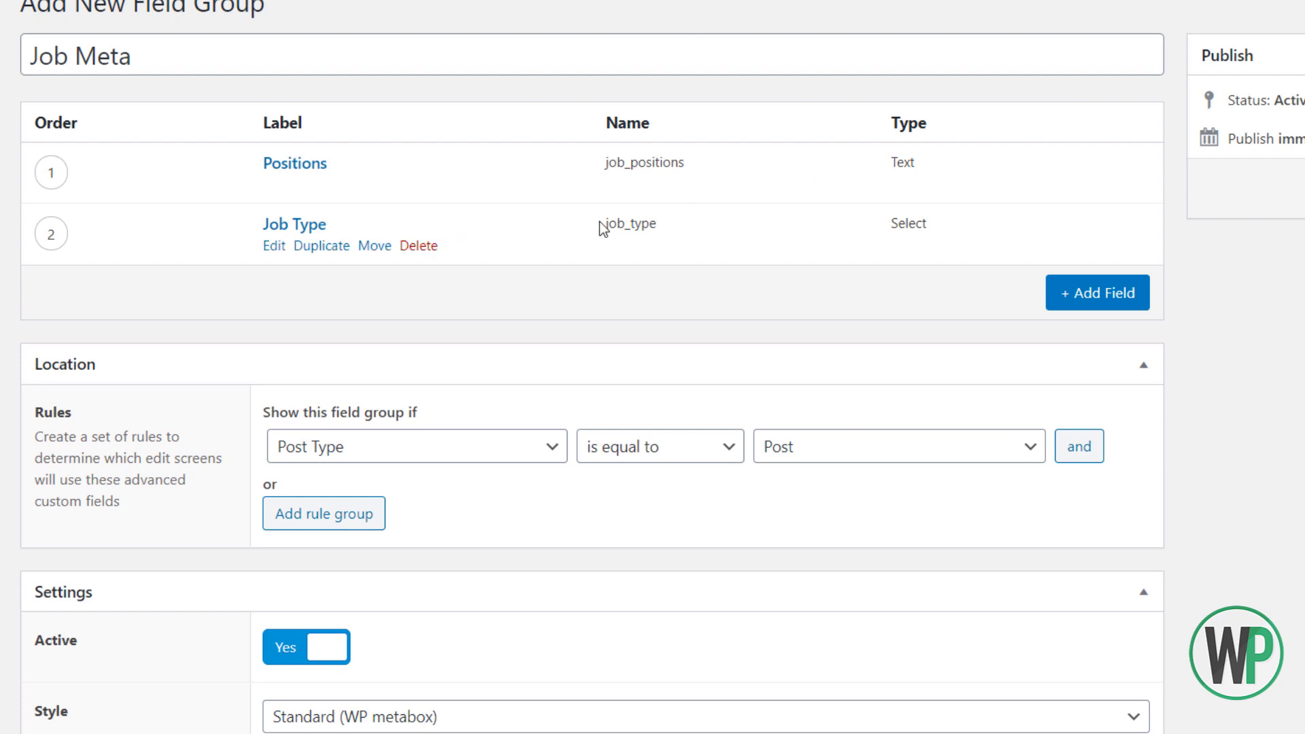
# Add a third field labelled "Gender" to the Job Meta group and set its name to "job_gender"
pyautogui.click(1091, 293)
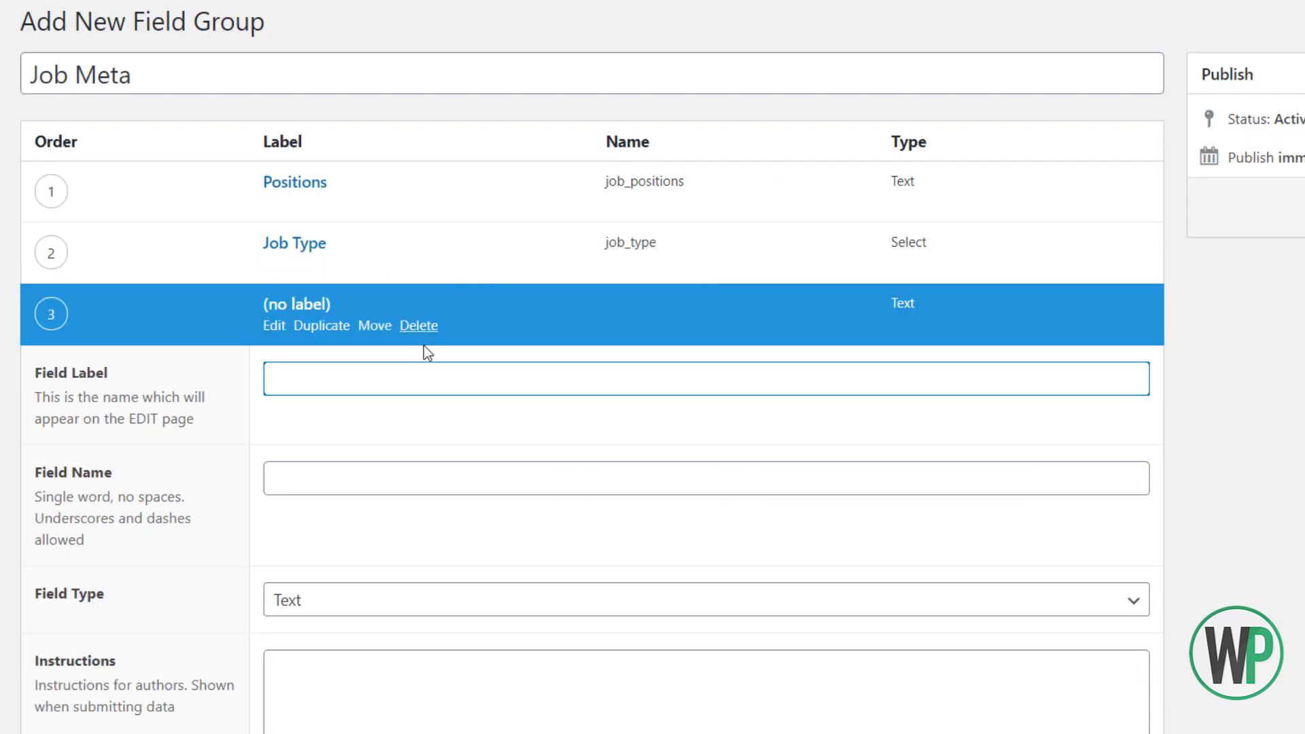
pyautogui.click(469, 395)
pyautogui.write('Gender')
pyautogui.press('Tab')
pyautogui.press('Home')
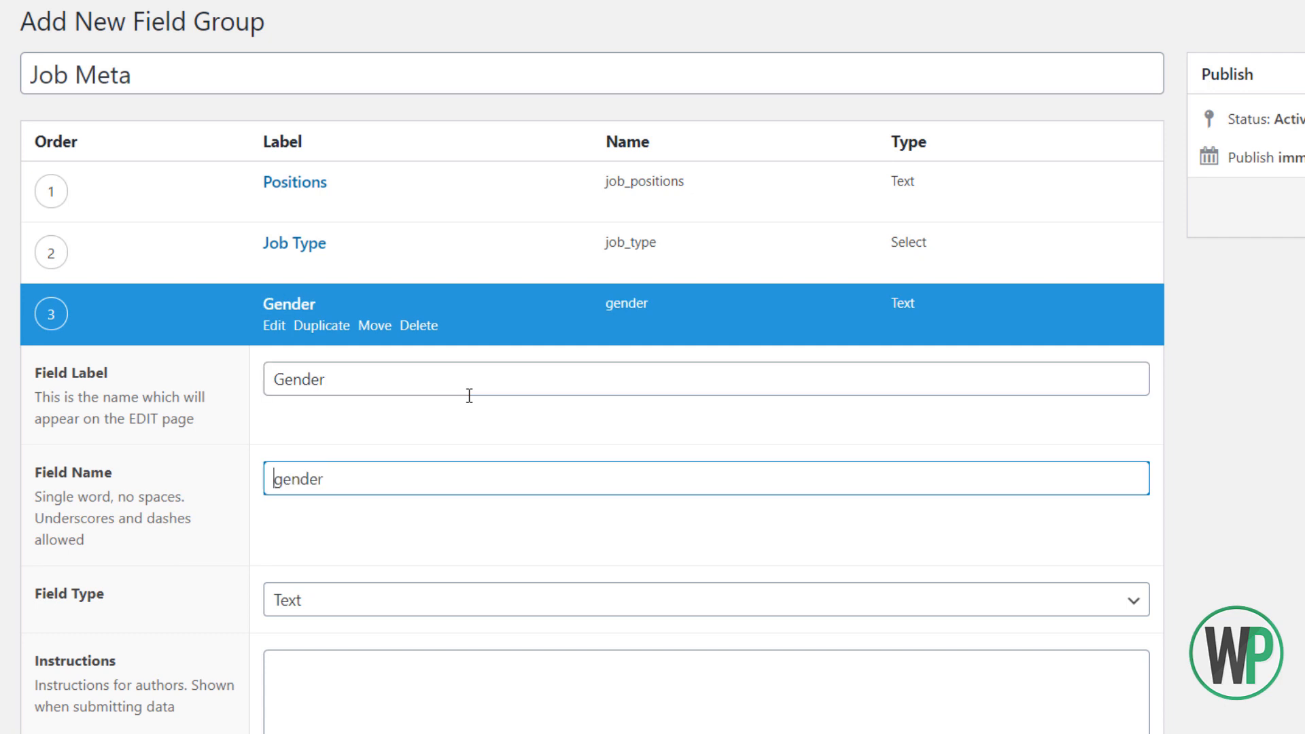
pyautogui.write('job_')
# Set the Gender field's type to Radio Button
pyautogui.scroll(-5, 462, 412)
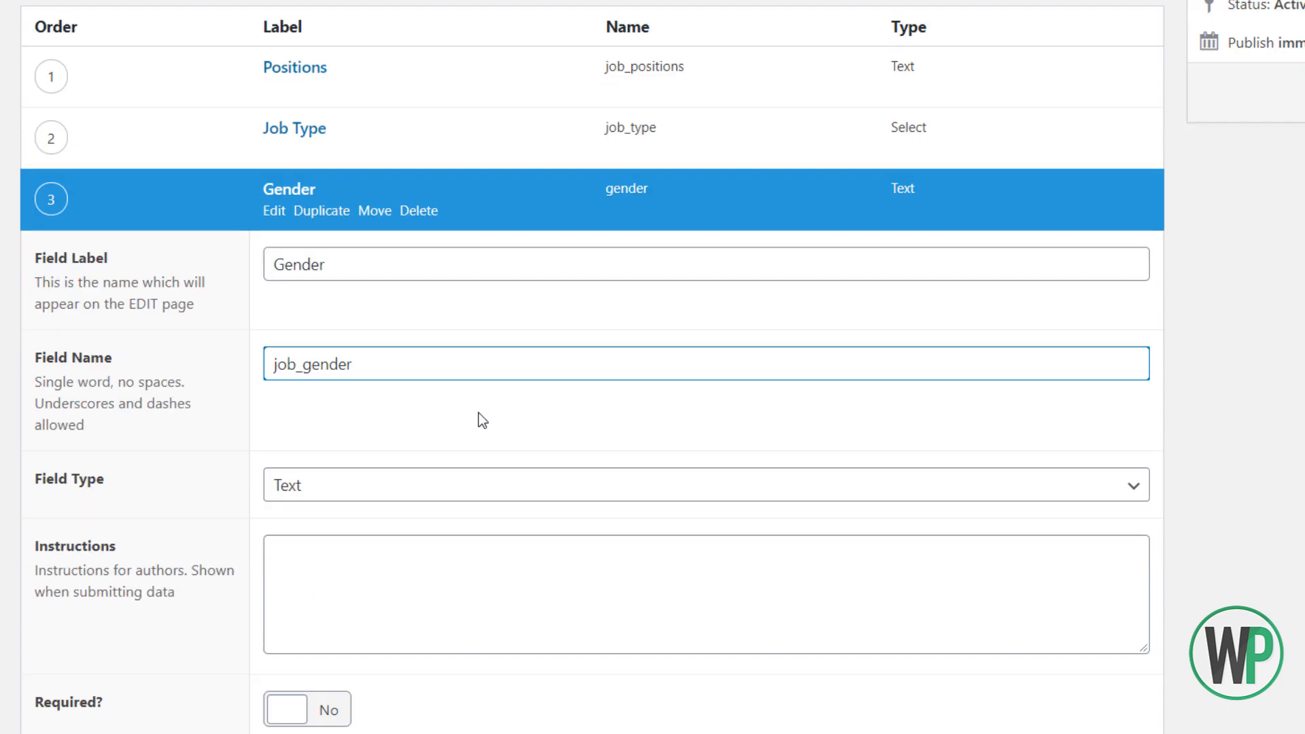
pyautogui.click(410, 246)
pyautogui.click(411, 592)
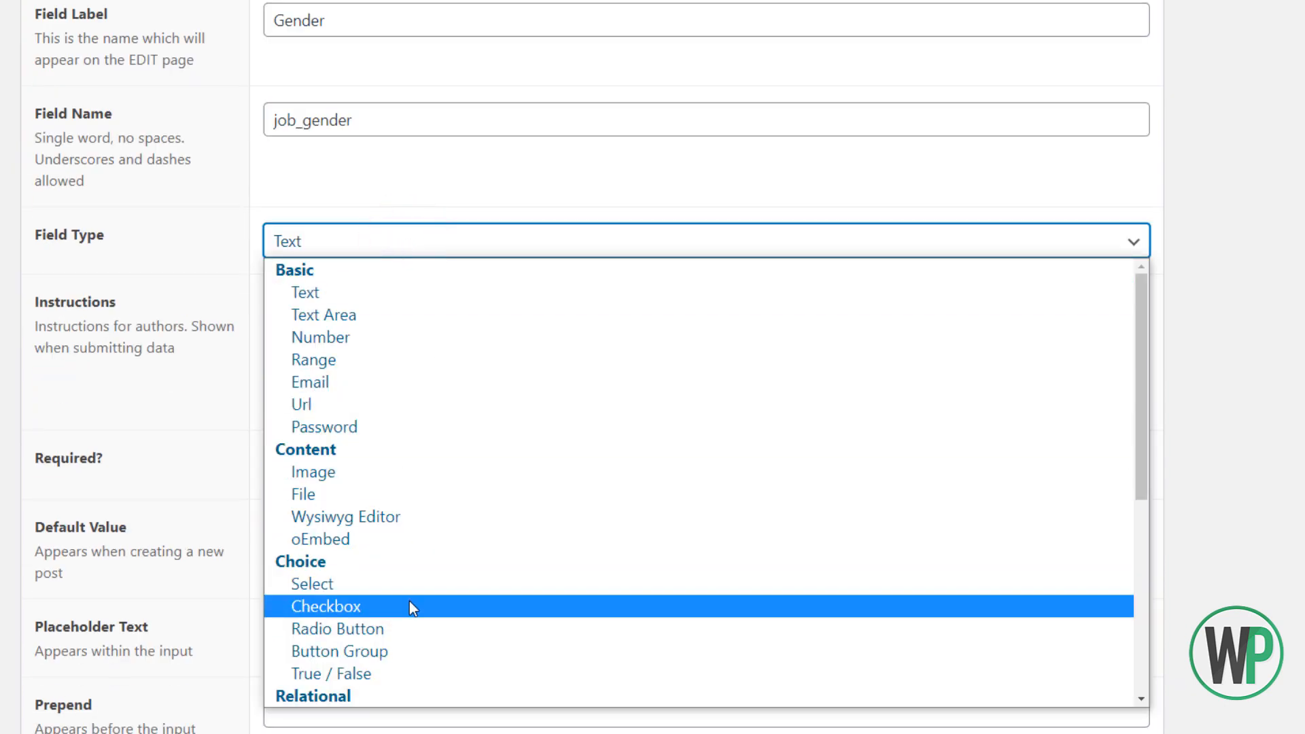
pyautogui.click(410, 629)
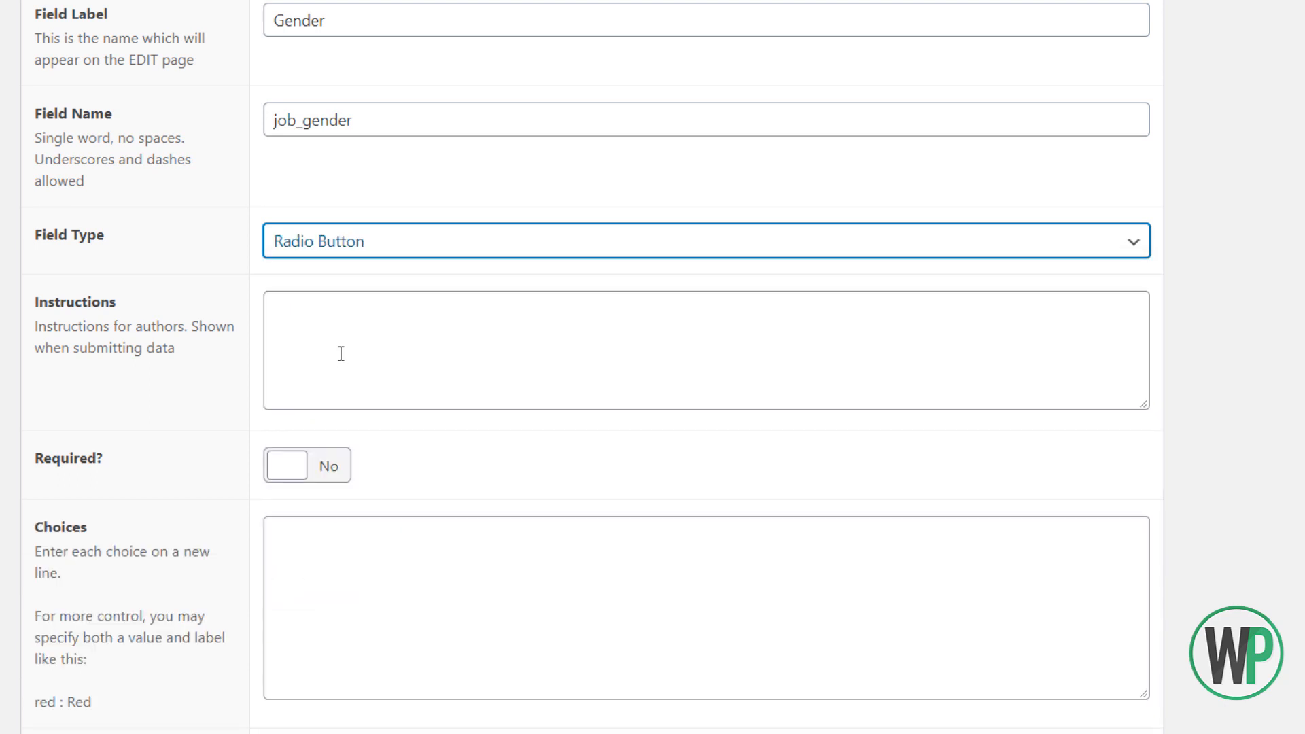
# Enter "Male", "Female" and "No Preference" on separate lines as the Gender field's choices and set its layout to Horizontal
pyautogui.click(350, 576)
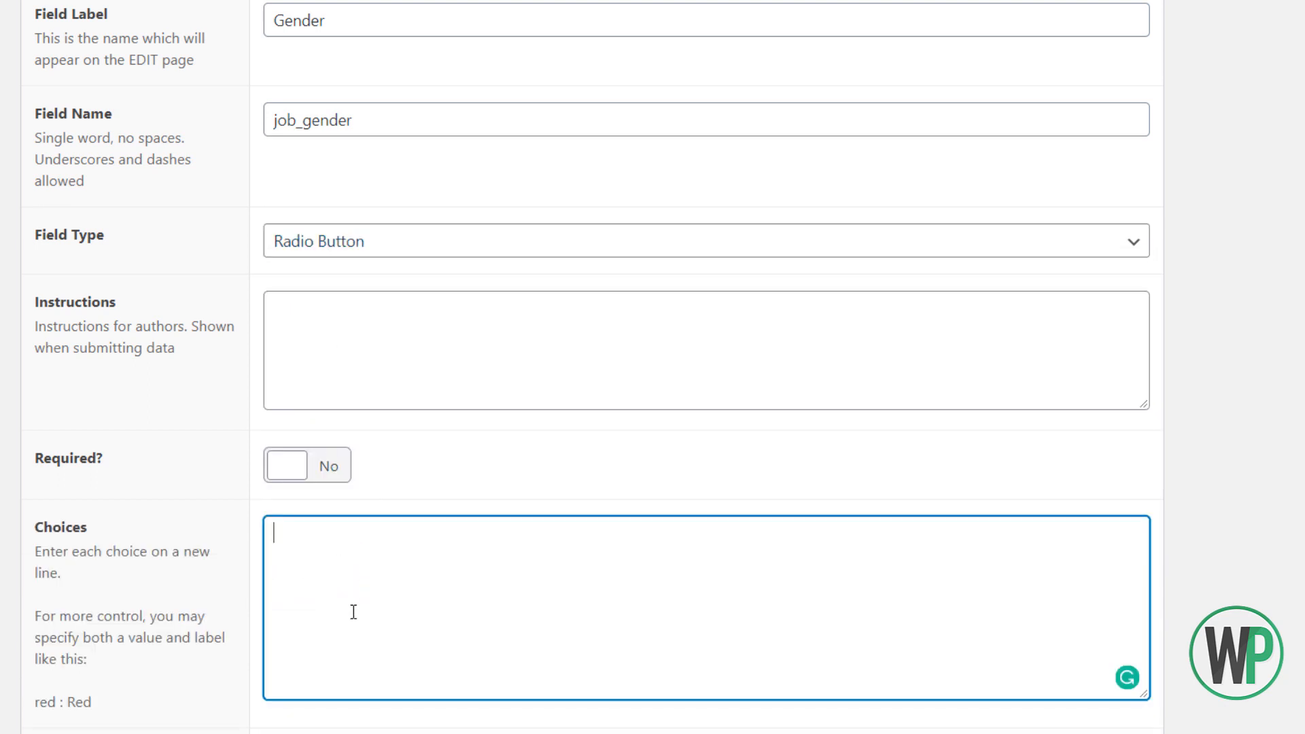
pyautogui.write('al')
pyautogui.press('BackSpace')
pyautogui.press('BackSpace')
pyautogui.write('Male')
pyautogui.press('Return')
pyautogui.write('ema')
pyautogui.press('BackSpace')
pyautogui.press('BackSpace')
pyautogui.write('male')
pyautogui.press('Return')
pyautogui.write('No ')
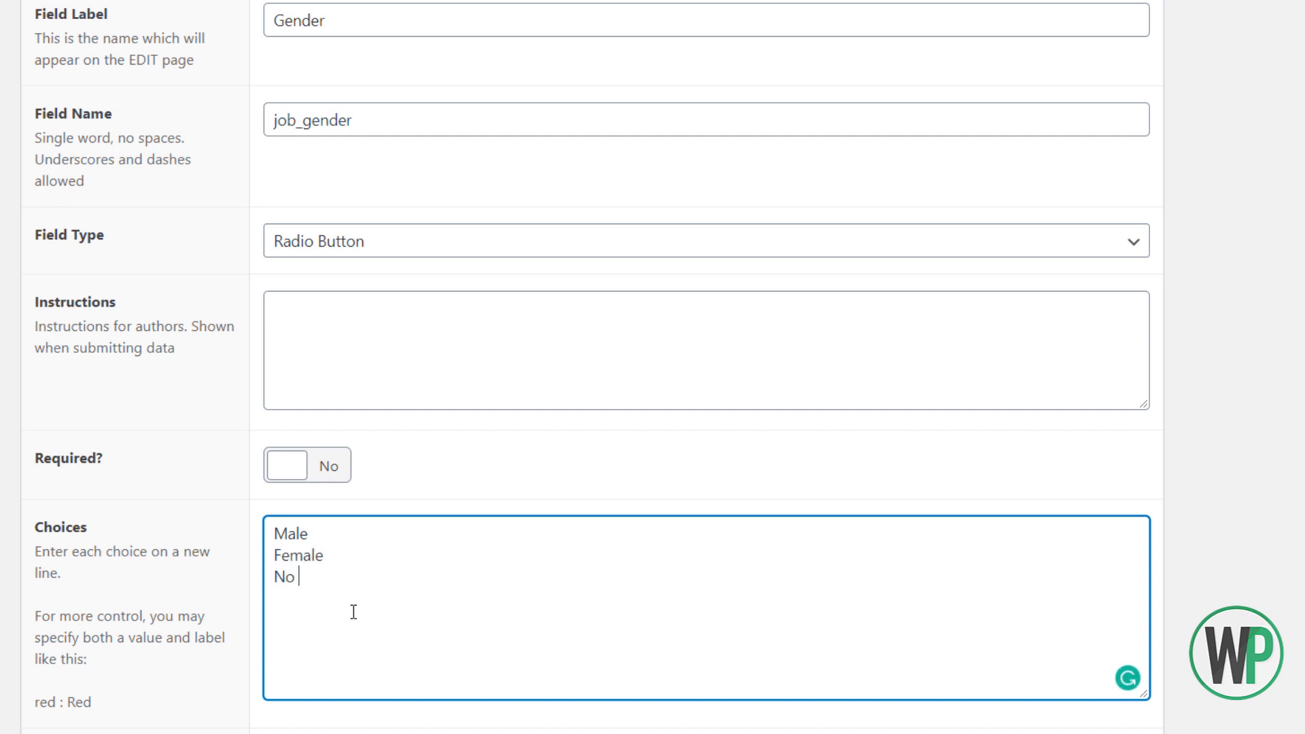
pyautogui.write('Preference')
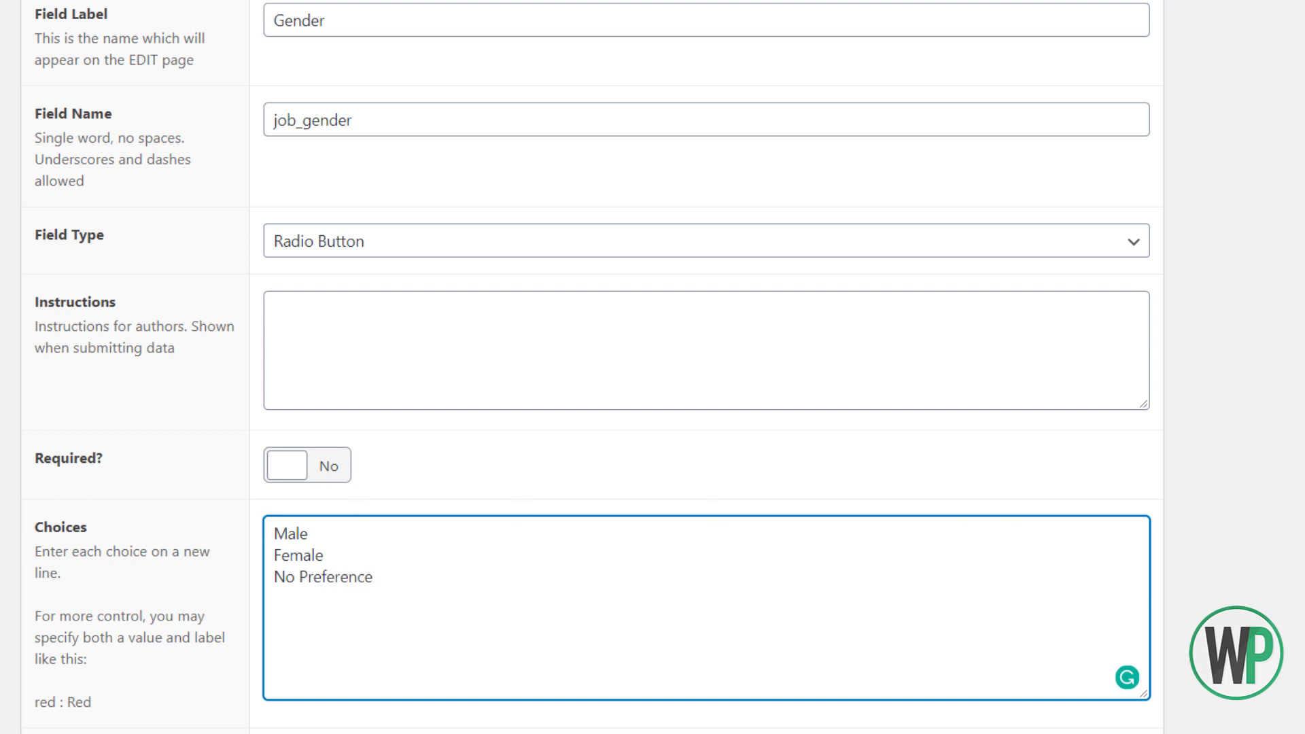
pyautogui.scroll(-9, 707, 367)
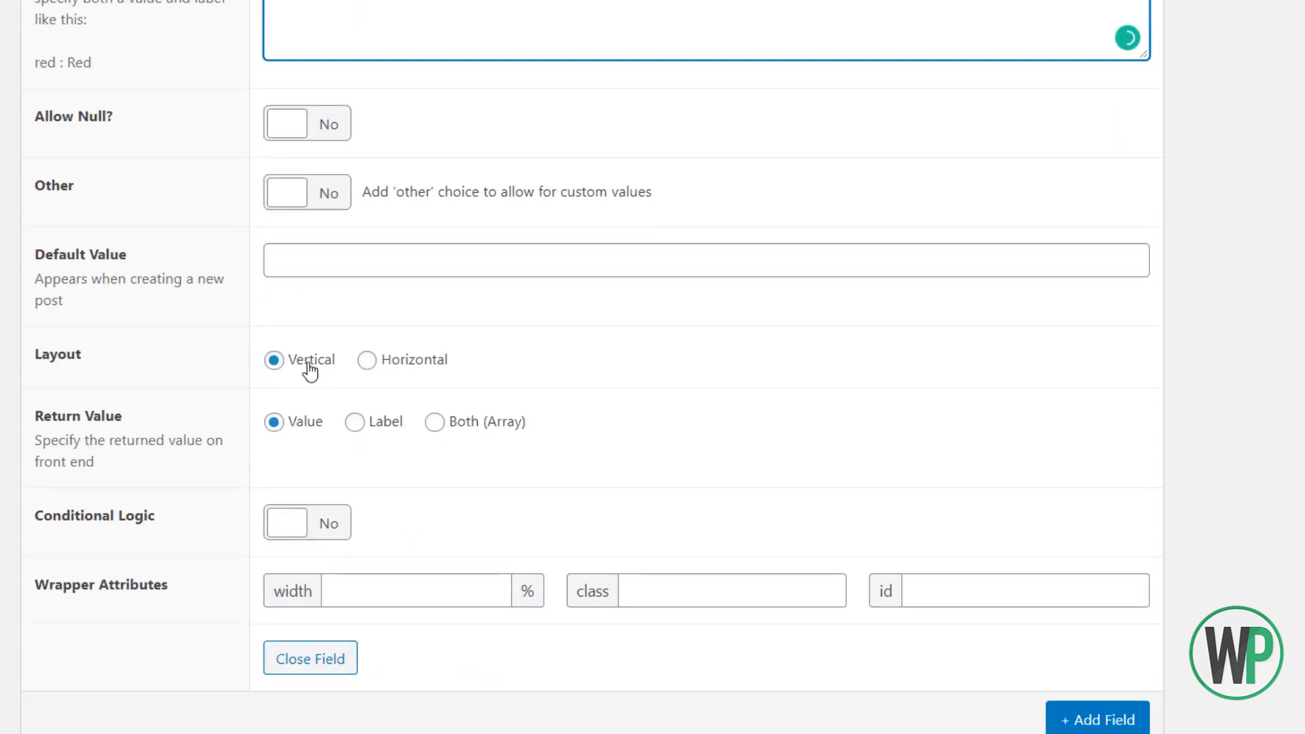
pyautogui.click(370, 361)
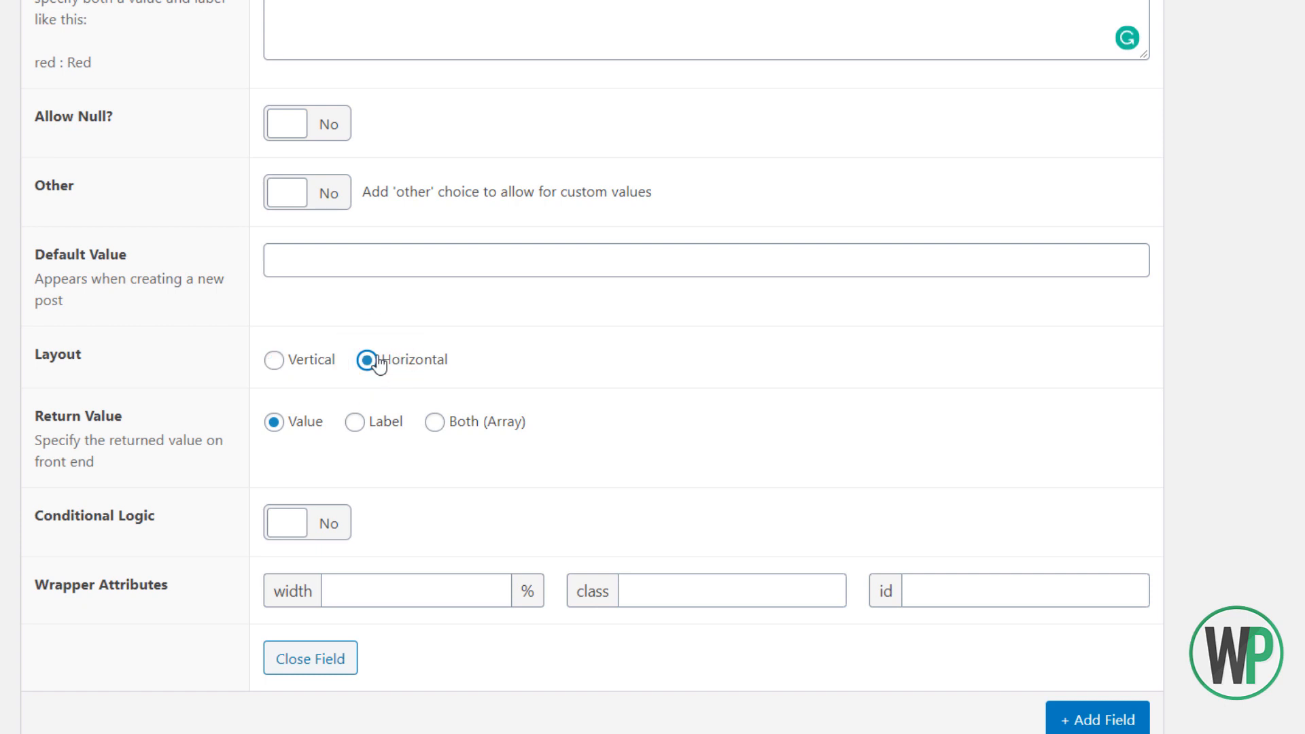
# Examine the Gender field's choices against the "red : Red" example for specifying both a value and a label
pyautogui.scroll(3, 372, 477)
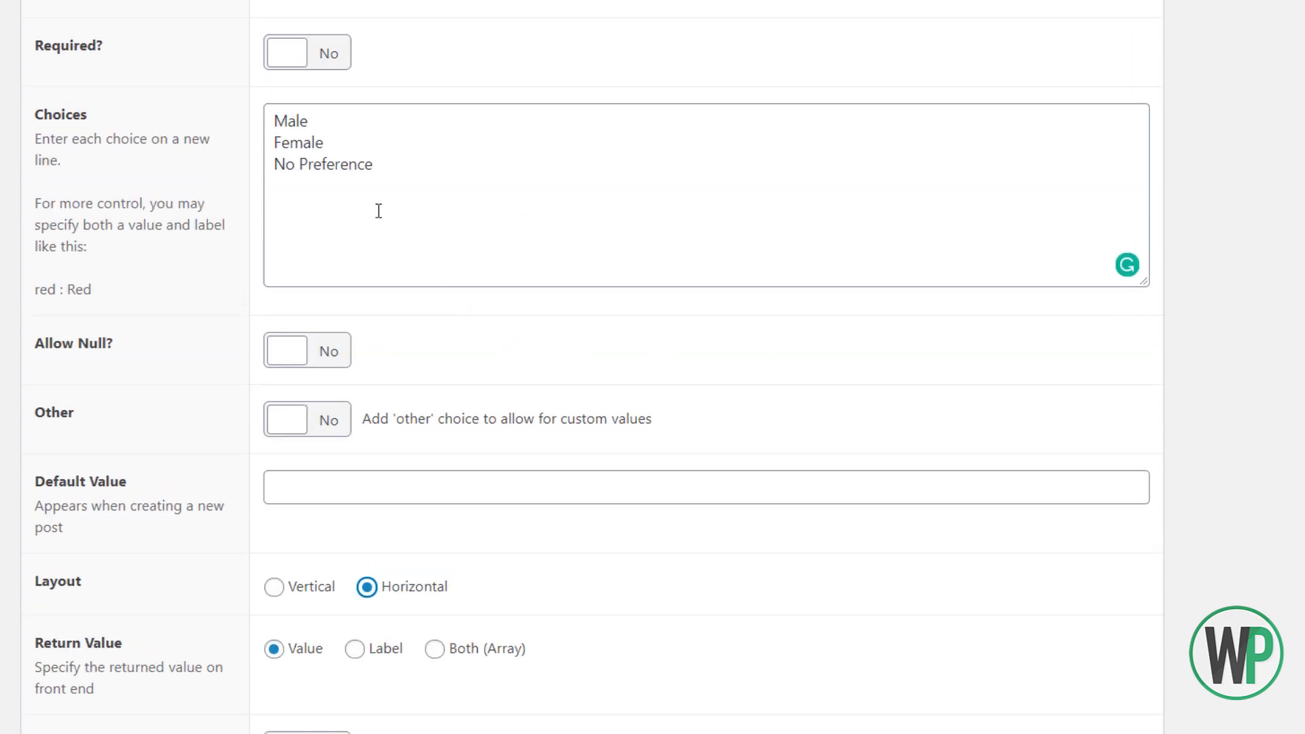
pyautogui.moveTo(379, 187); pyautogui.dragTo(304, 123)
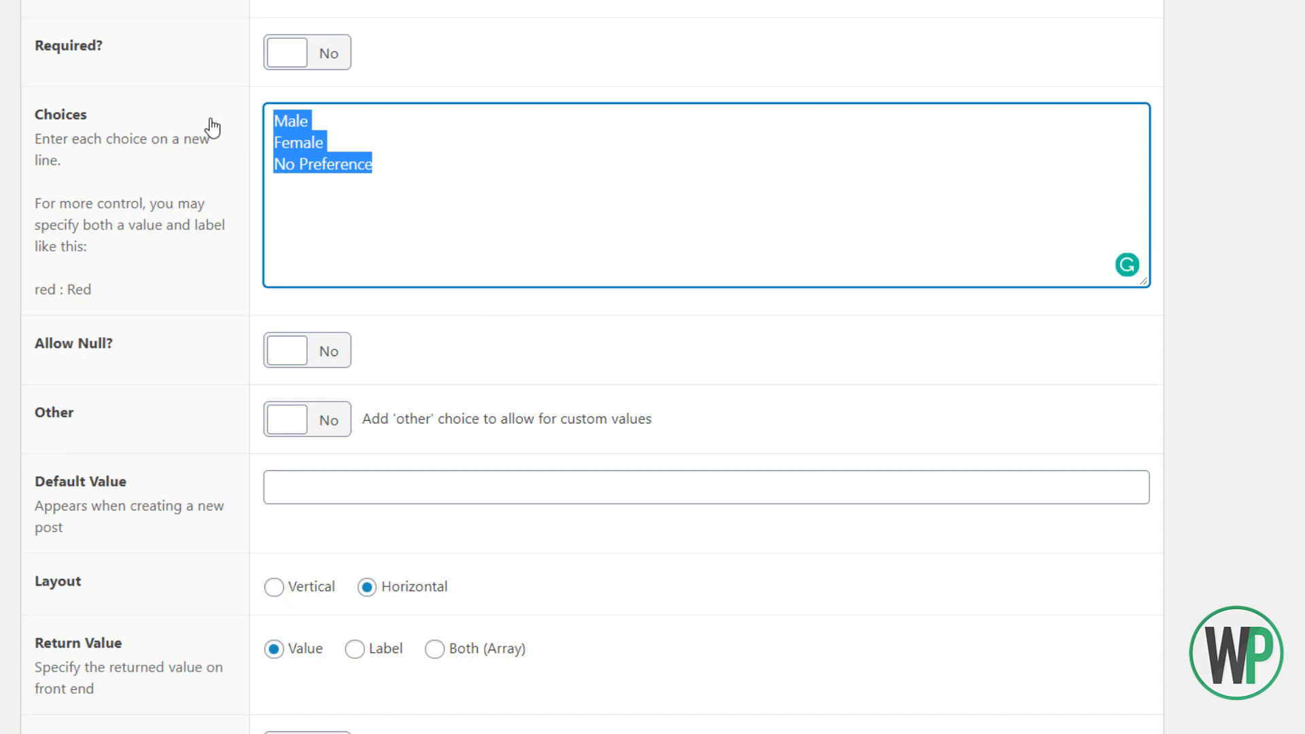
pyautogui.moveTo(386, 185); pyautogui.dragTo(259, 123)
pyautogui.click(277, 161)
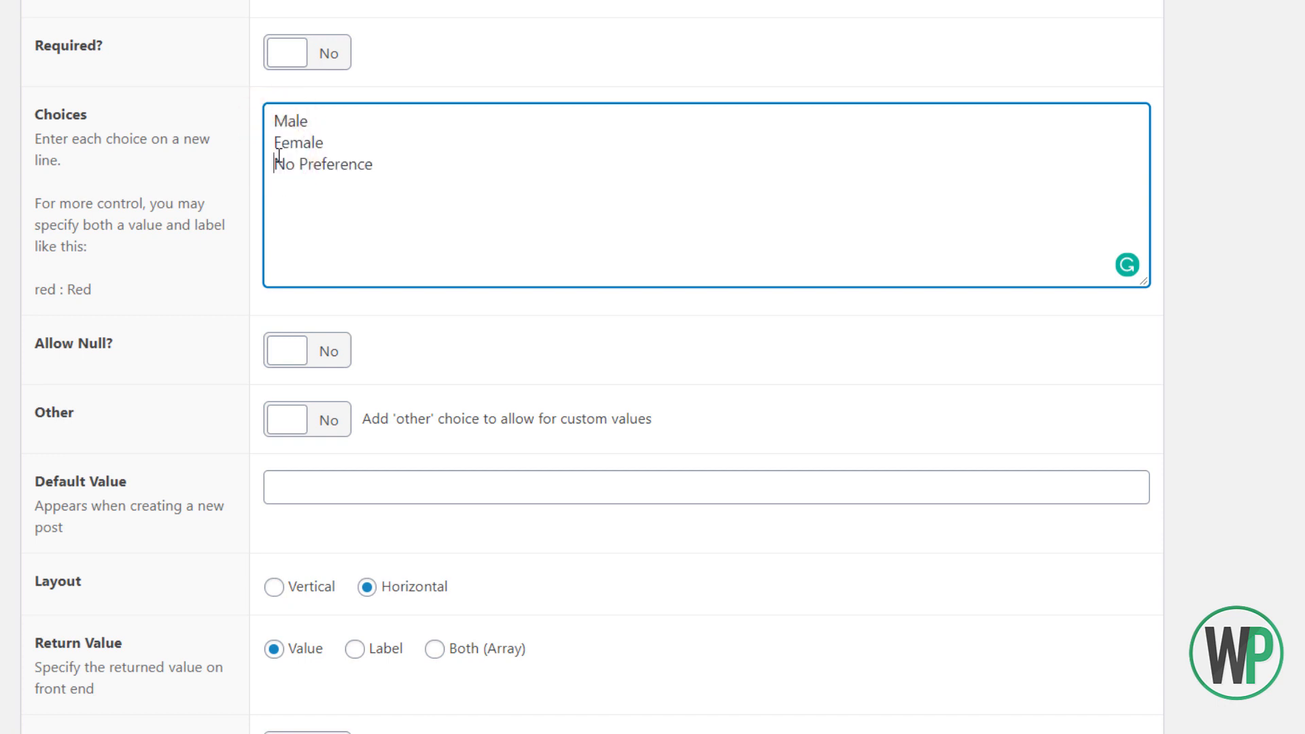
pyautogui.moveTo(99, 290); pyautogui.dragTo(37, 295)
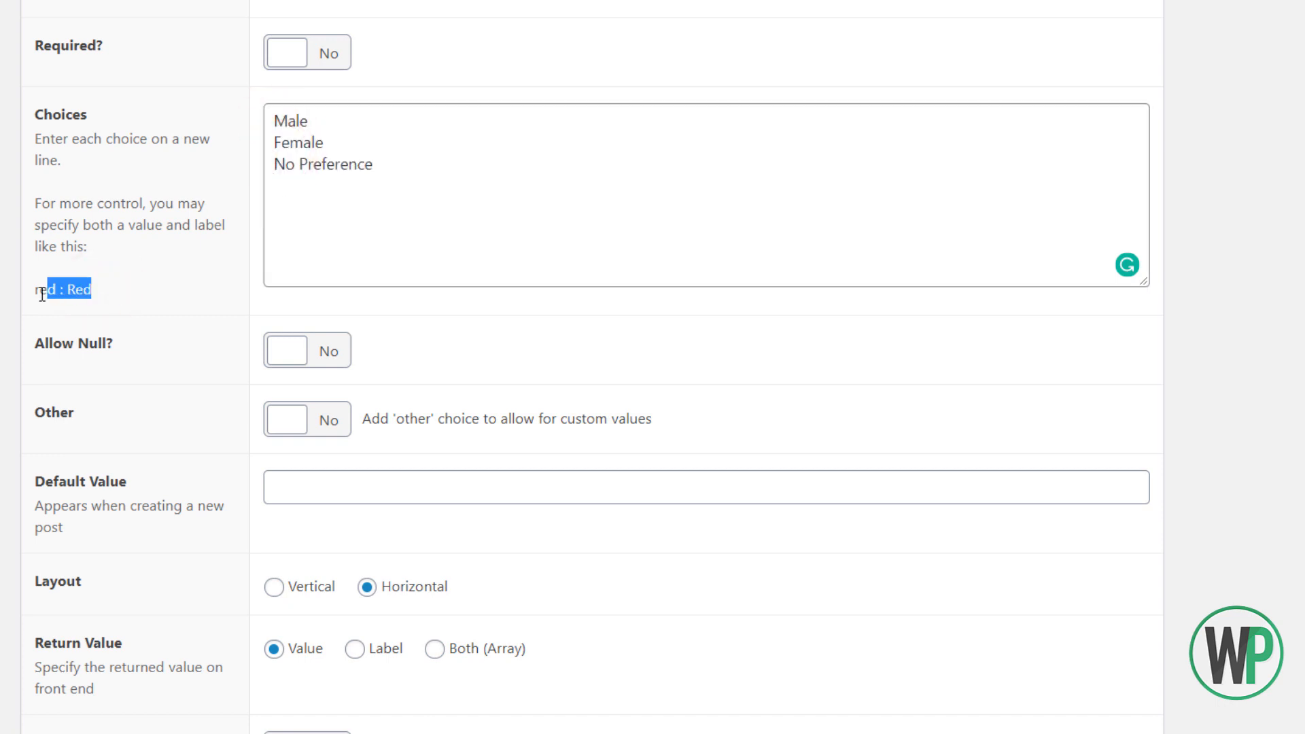
pyautogui.click(272, 122)
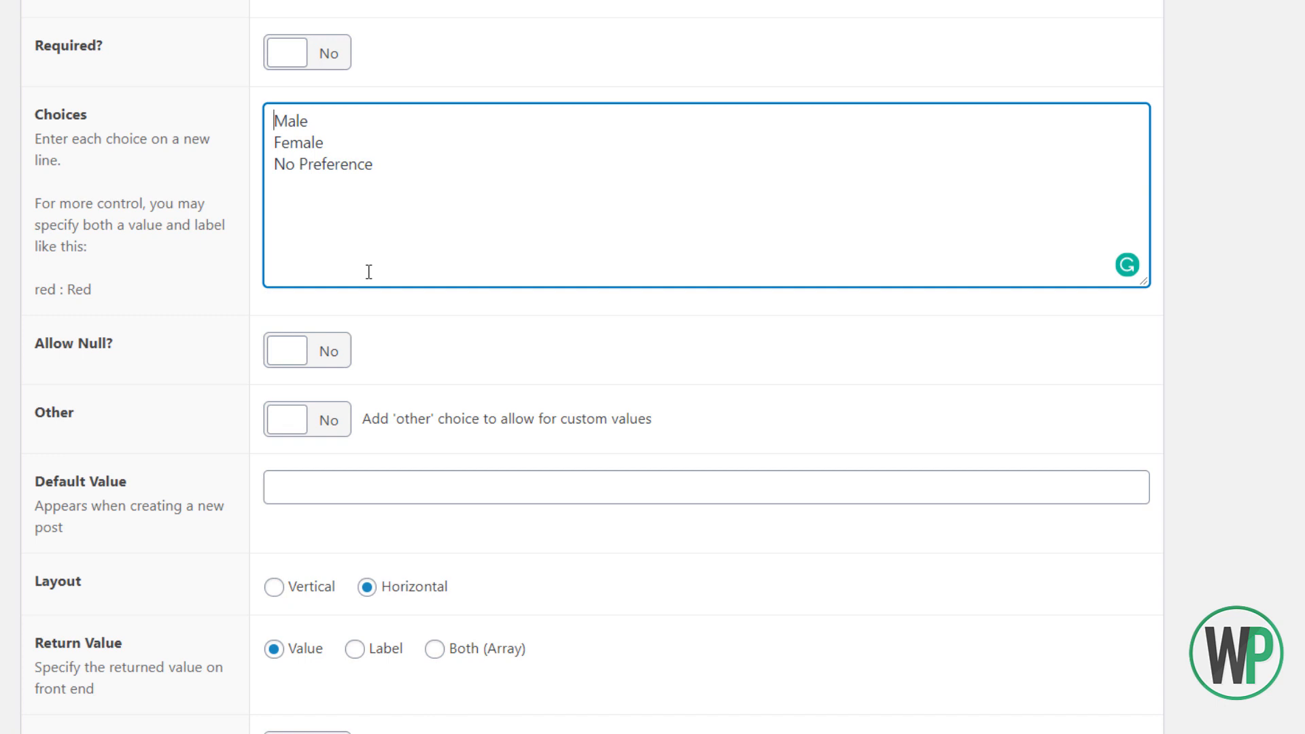
pyautogui.moveTo(402, 177); pyautogui.dragTo(212, 138)
pyautogui.click(376, 149)
pyautogui.click(382, 155)
pyautogui.click(276, 165)
pyautogui.moveTo(67, 296); pyautogui.dragTo(34, 292)
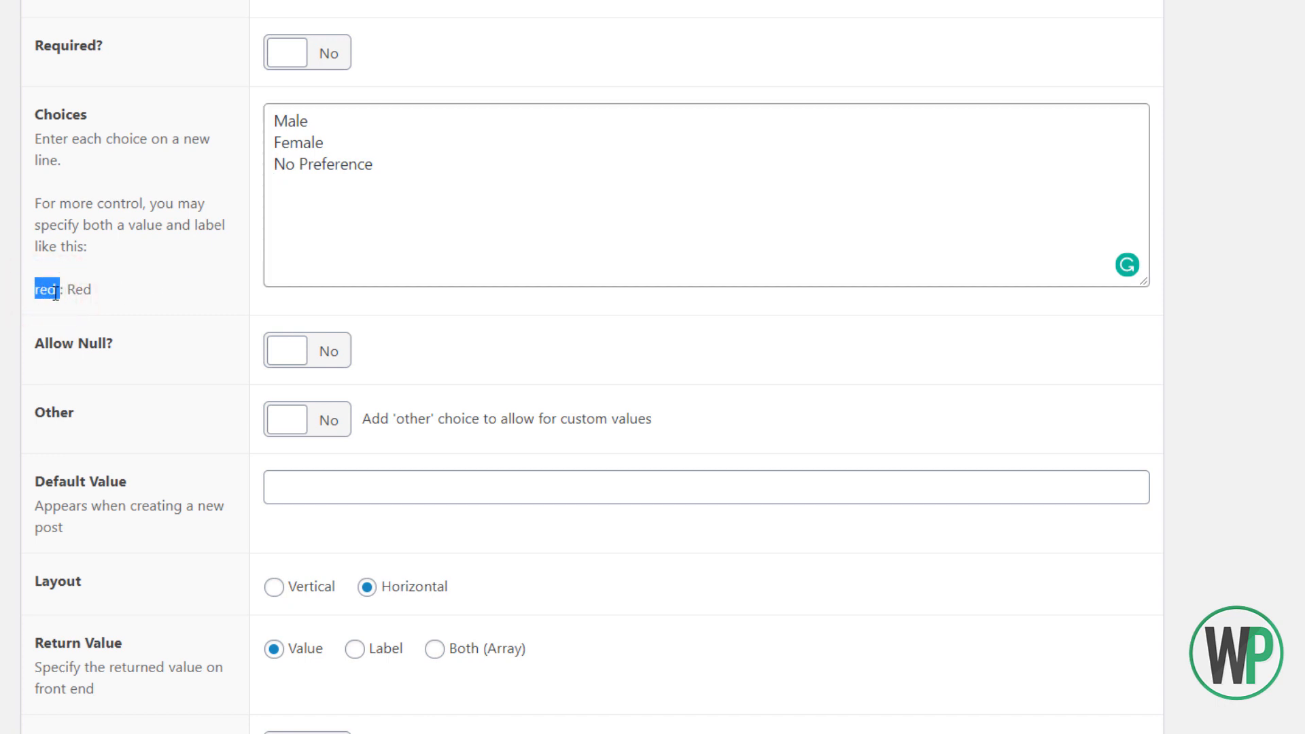
pyautogui.click(56, 294)
# Give the Gender choices separate values: "male : Male", "female : Female" and "anyone : No Preference"
pyautogui.click(278, 121)
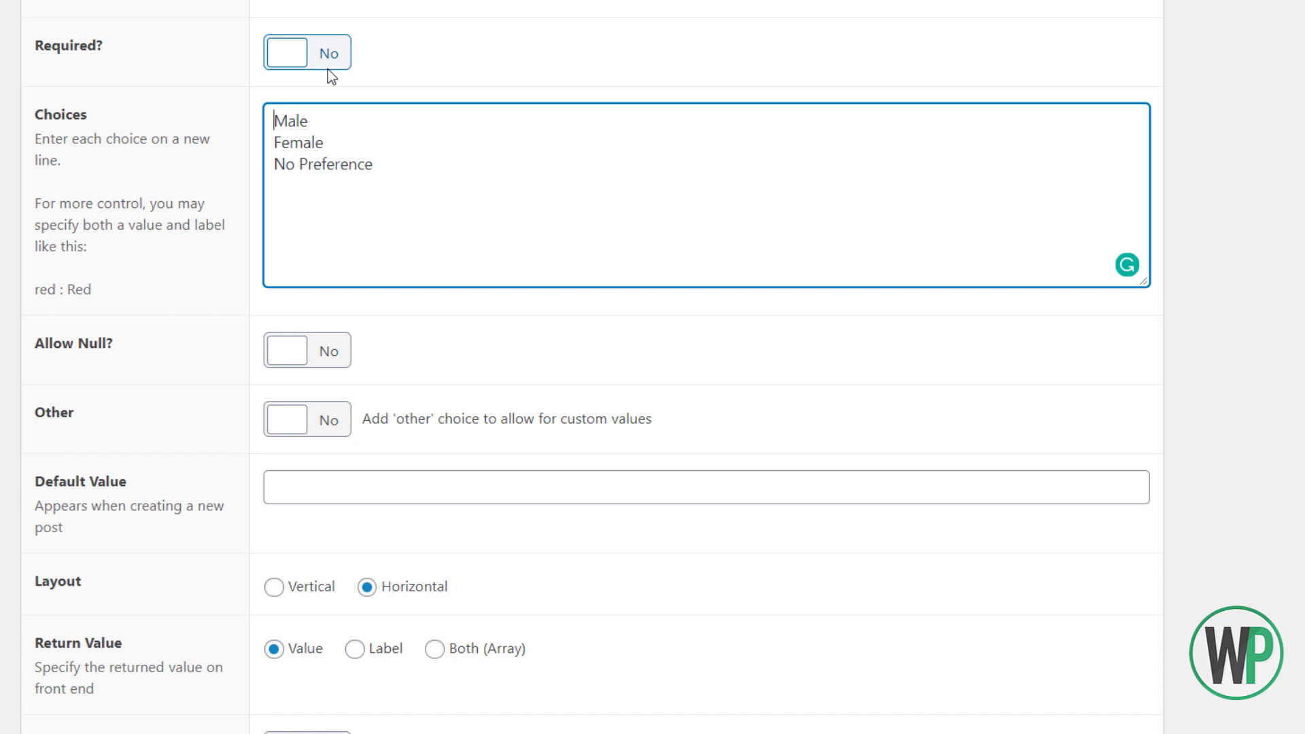
pyautogui.write('male :')
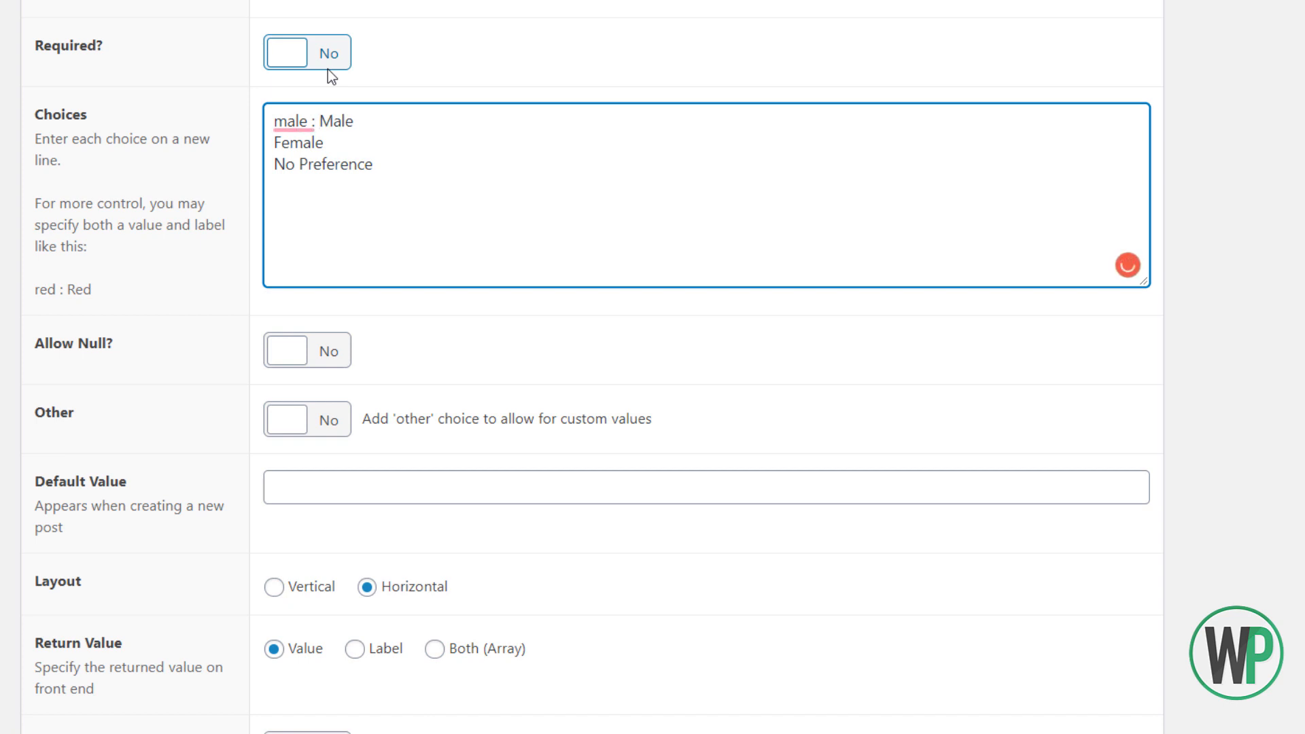
pyautogui.click(274, 142)
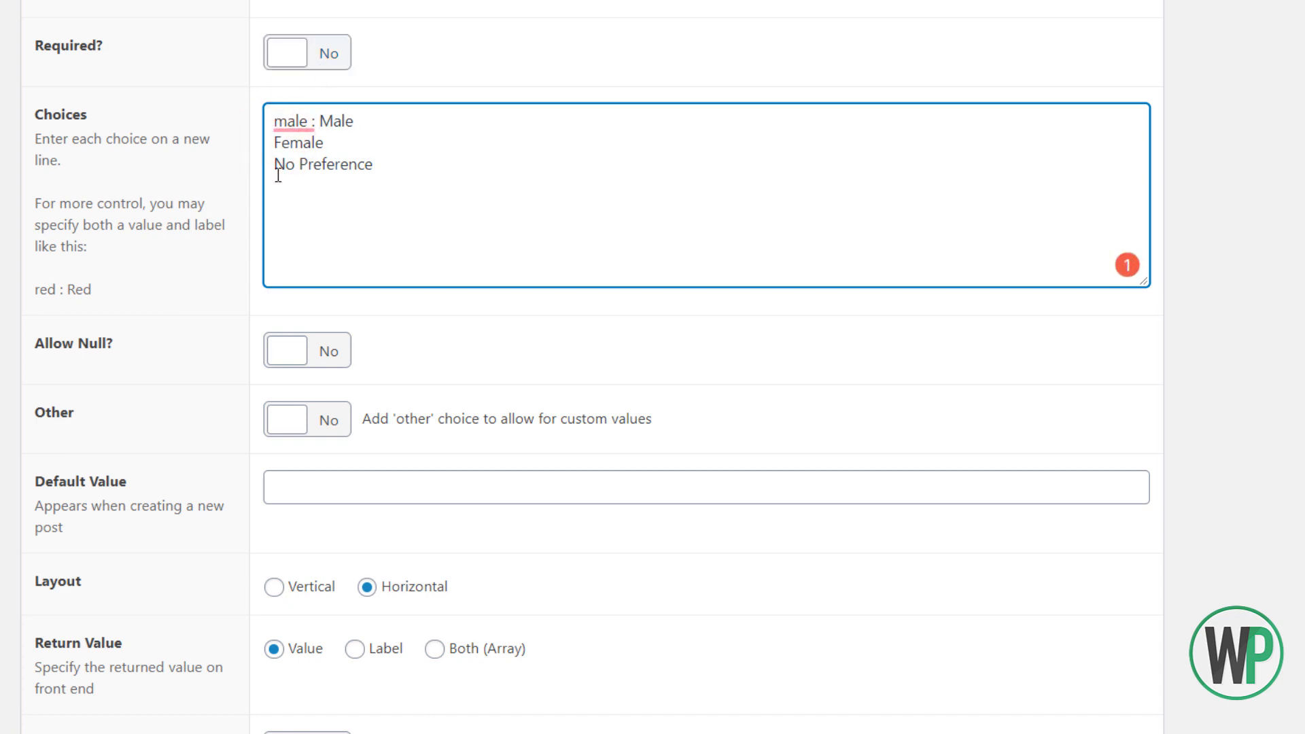
pyautogui.write('female :')
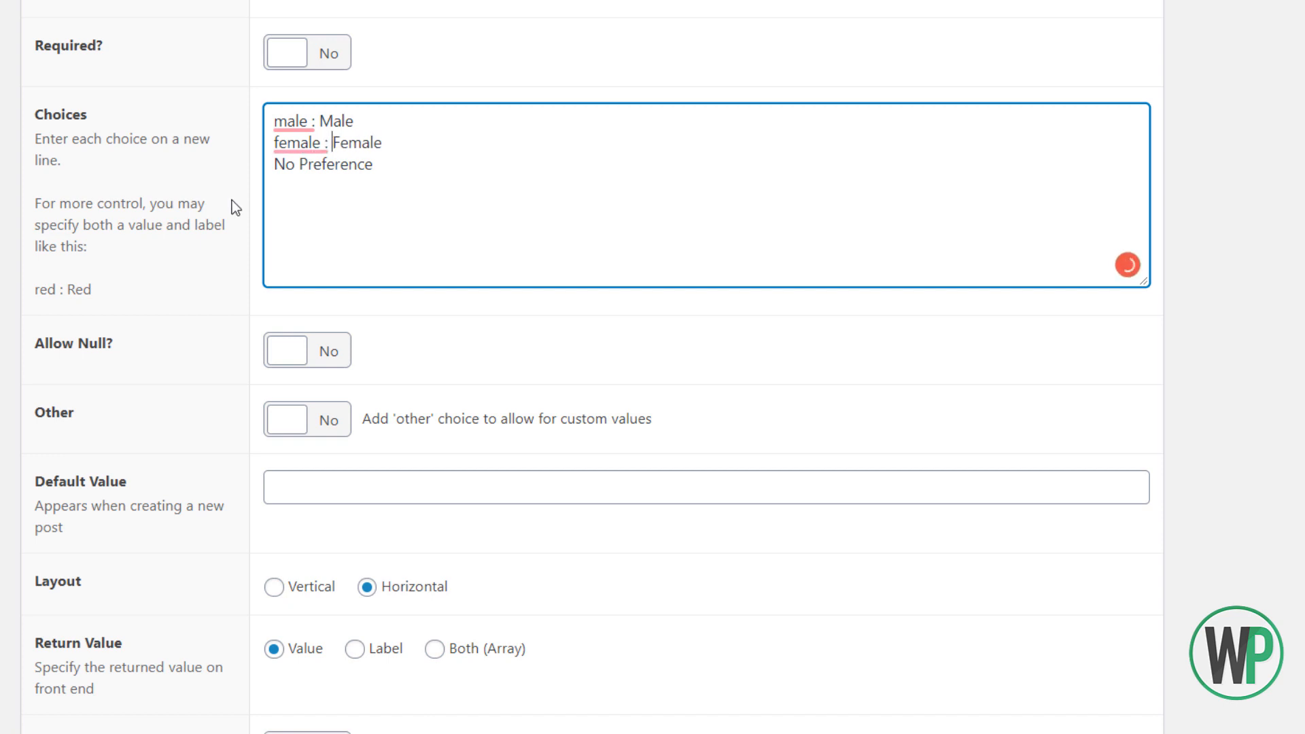
pyautogui.click(279, 166)
pyautogui.write('anyone :')
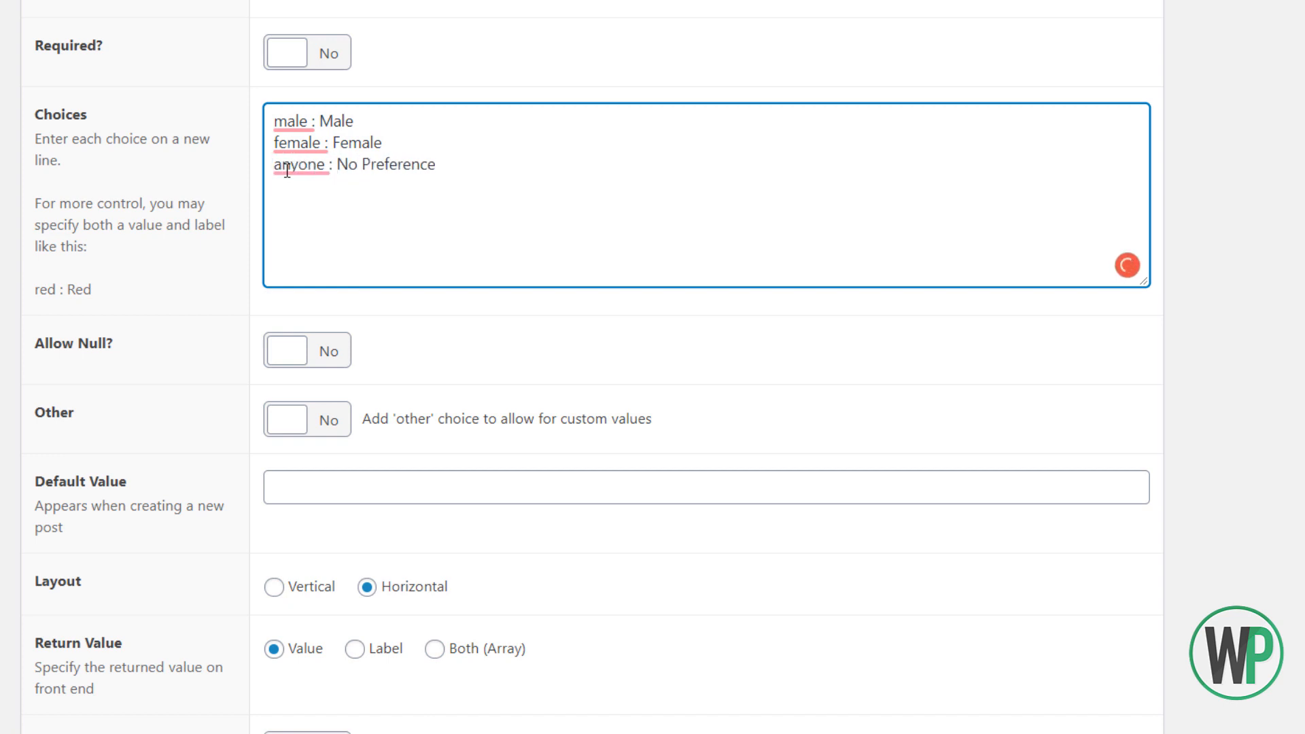
pyautogui.moveTo(323, 180); pyautogui.dragTo(260, 174)
# Set the Gender field's return value to Label and close the field
pyautogui.scroll(-5, 875, 262)
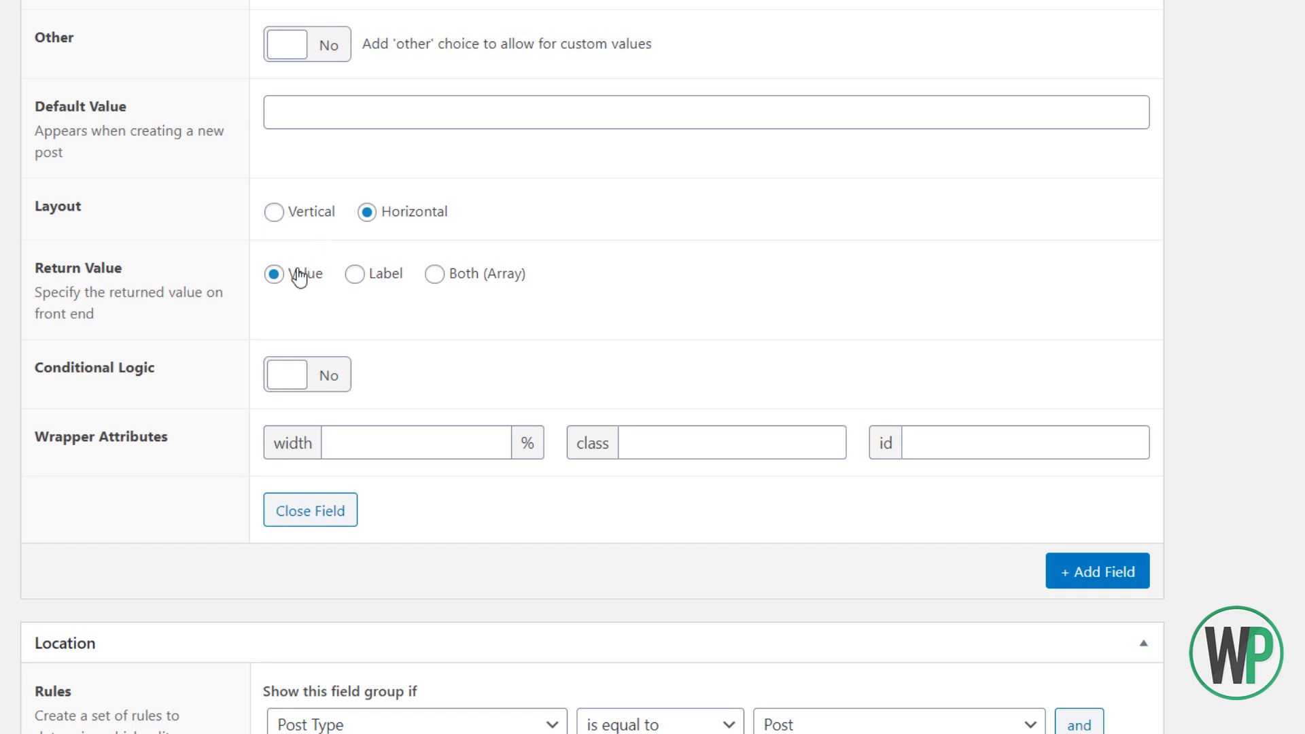
pyautogui.click(353, 276)
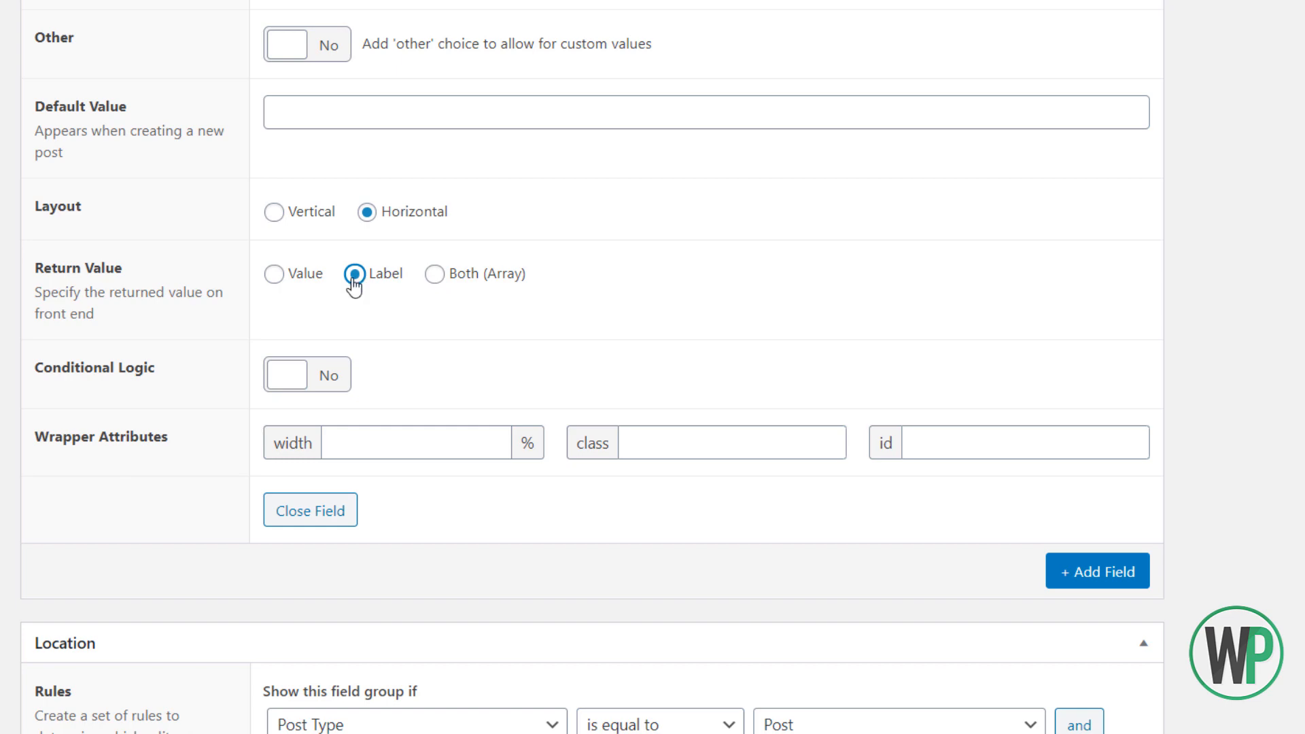
pyautogui.click(283, 521)
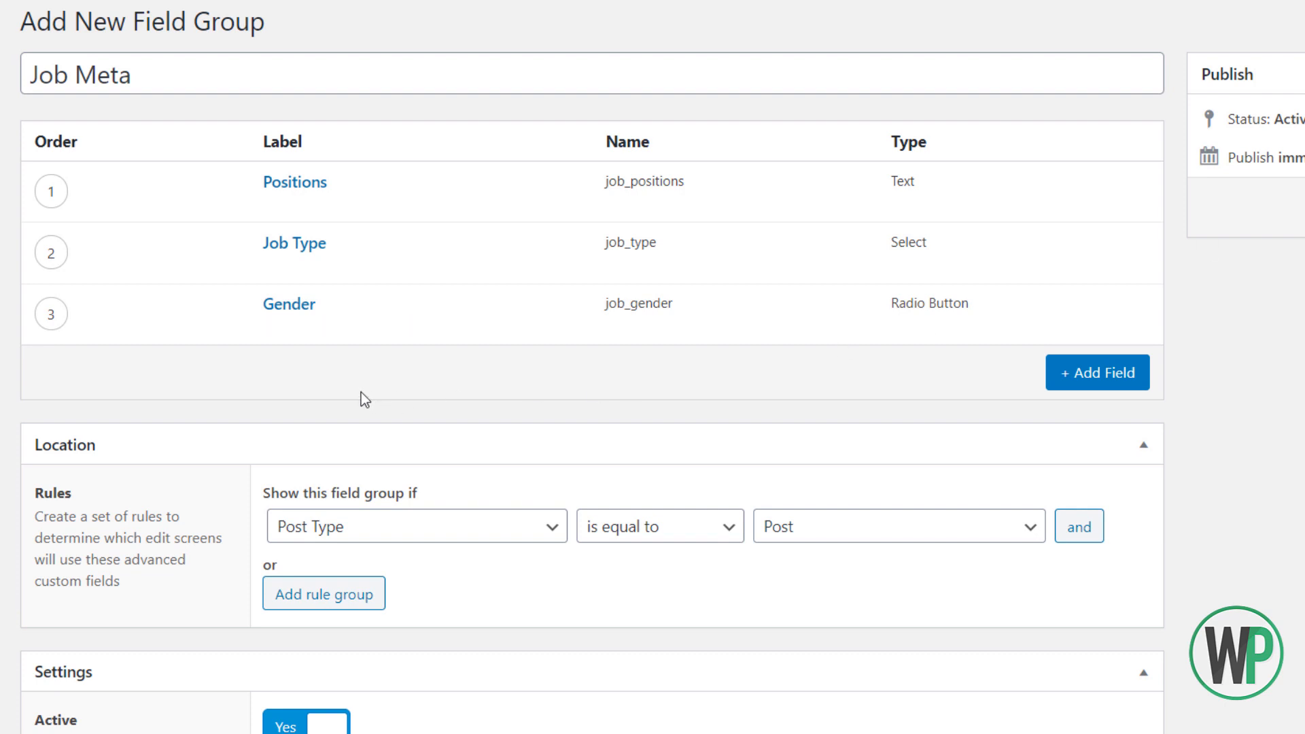
# Add a fourth field labelled "Age" to the Job Meta group and set its name to "job_age"
pyautogui.click(1062, 373)
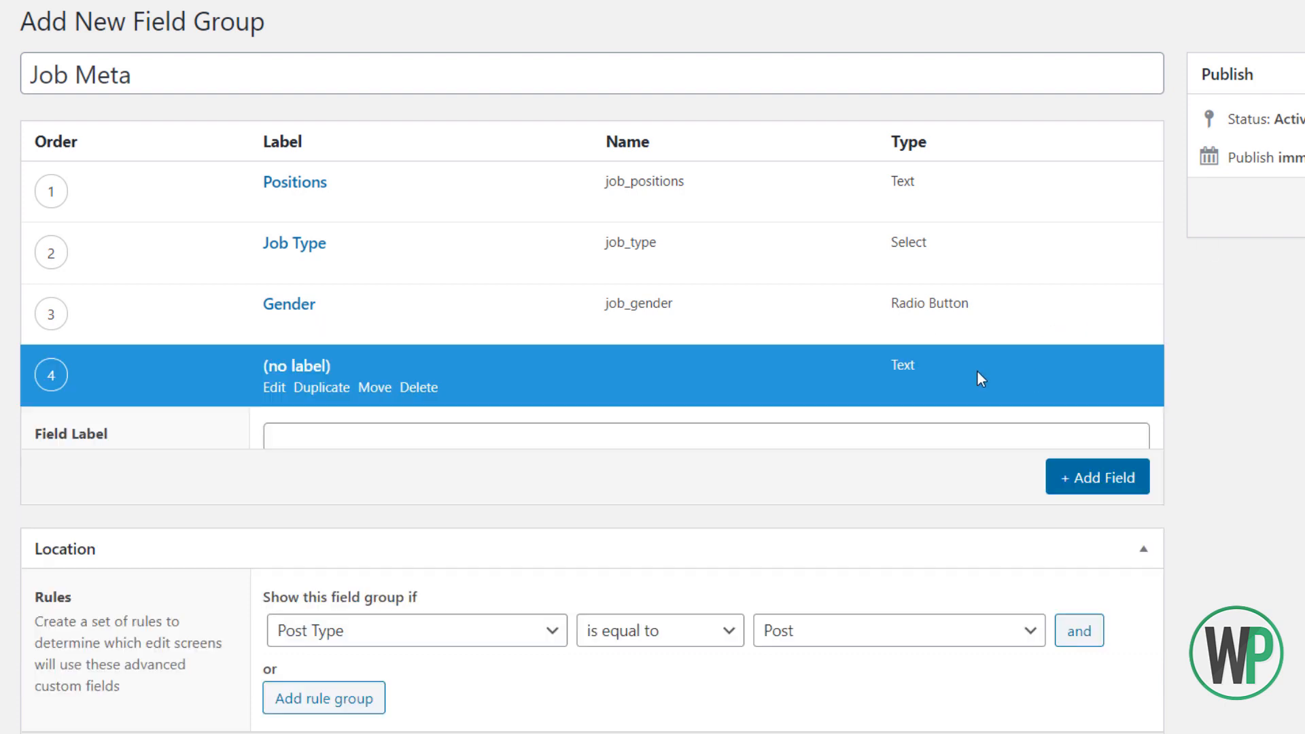
pyautogui.click(573, 445)
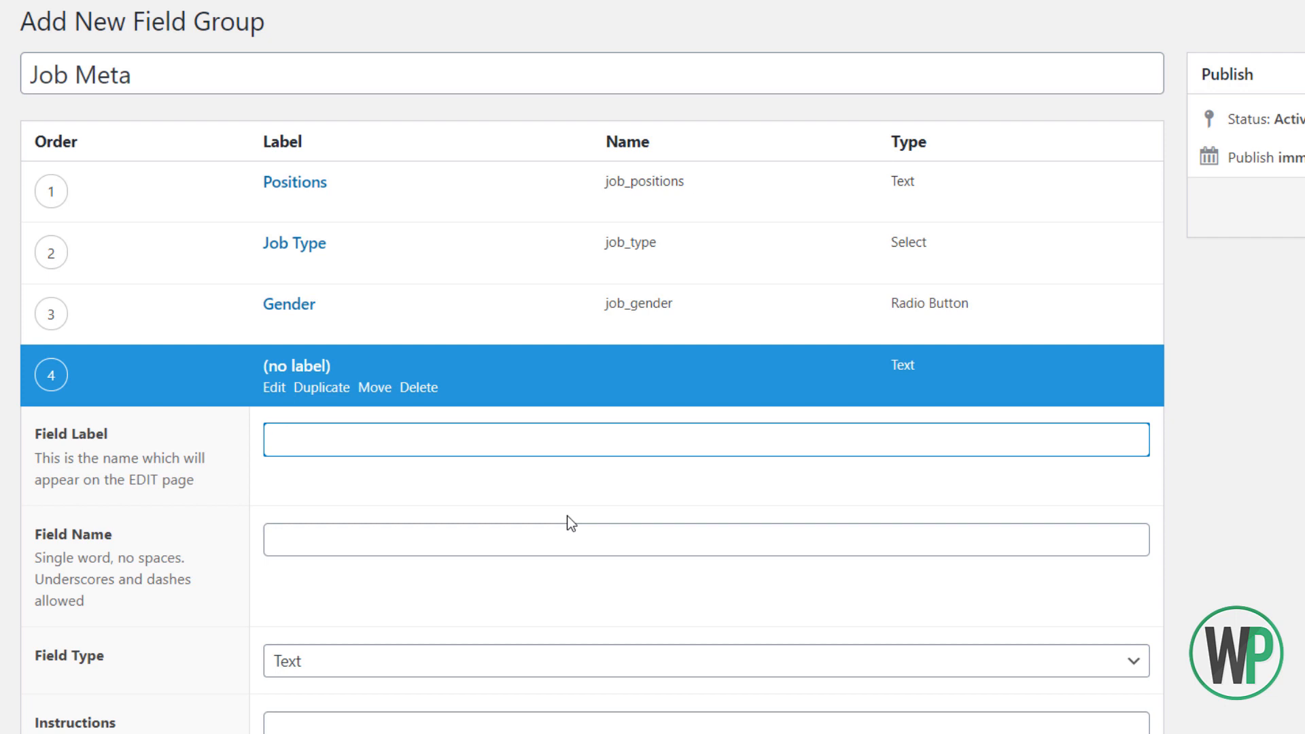
pyautogui.write('Age')
pyautogui.press('Tab')
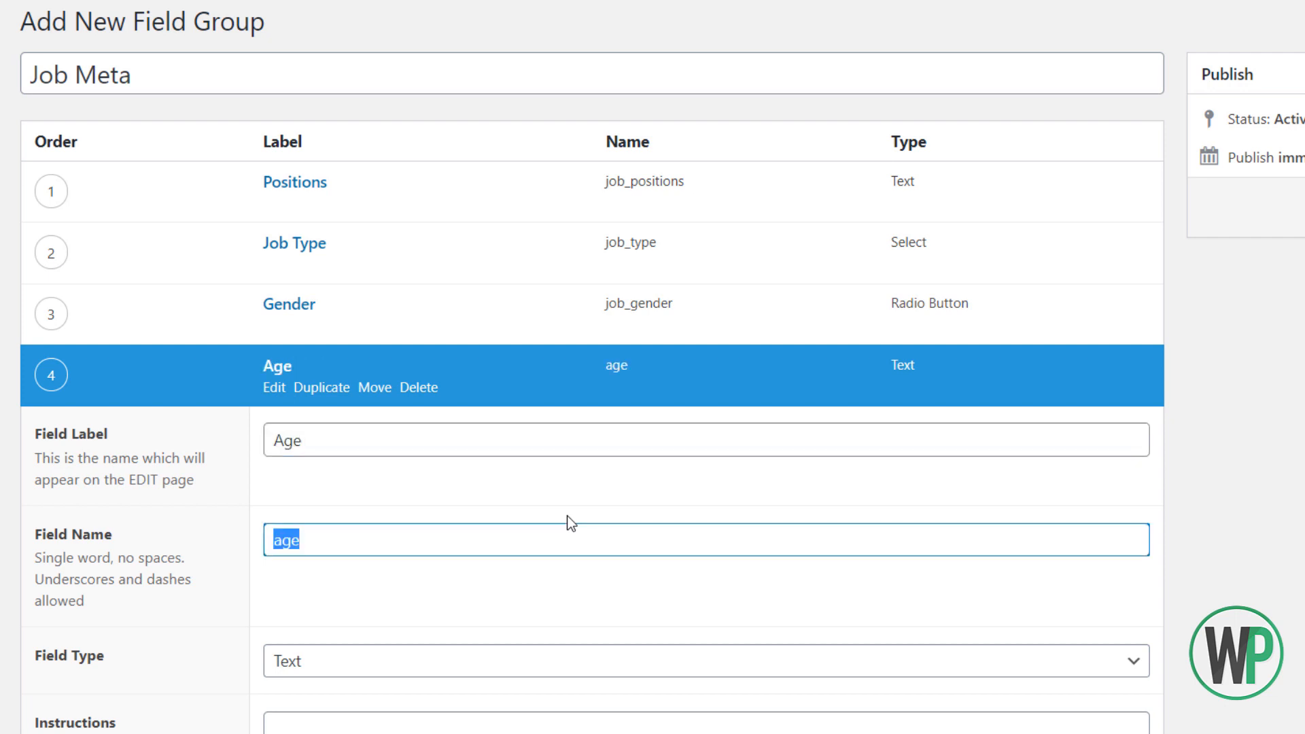
pyautogui.press('Home')
pyautogui.write('job_')
pyautogui.press('Tab')
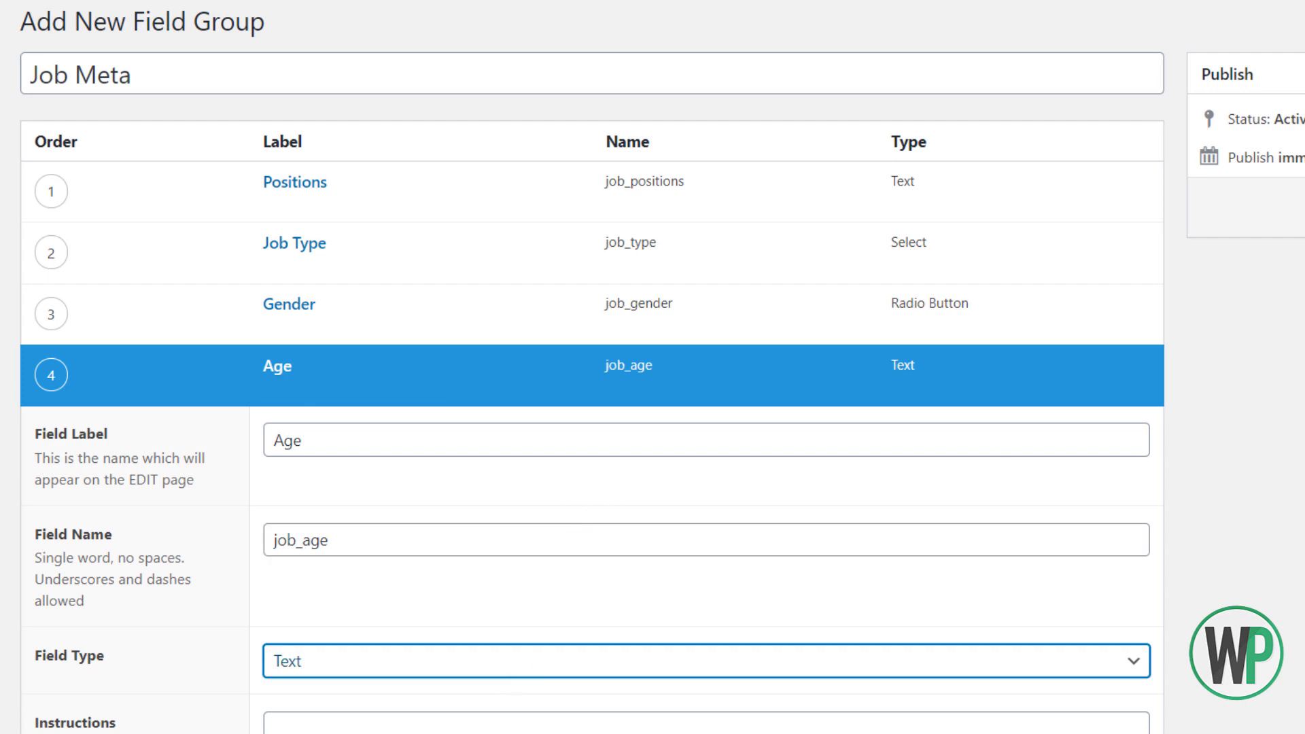
# Keep the Age field's type as Text with its remaining settings blank, and close the field
pyautogui.scroll(-5, 507, 687)
pyautogui.scroll(-1, 542, 332)
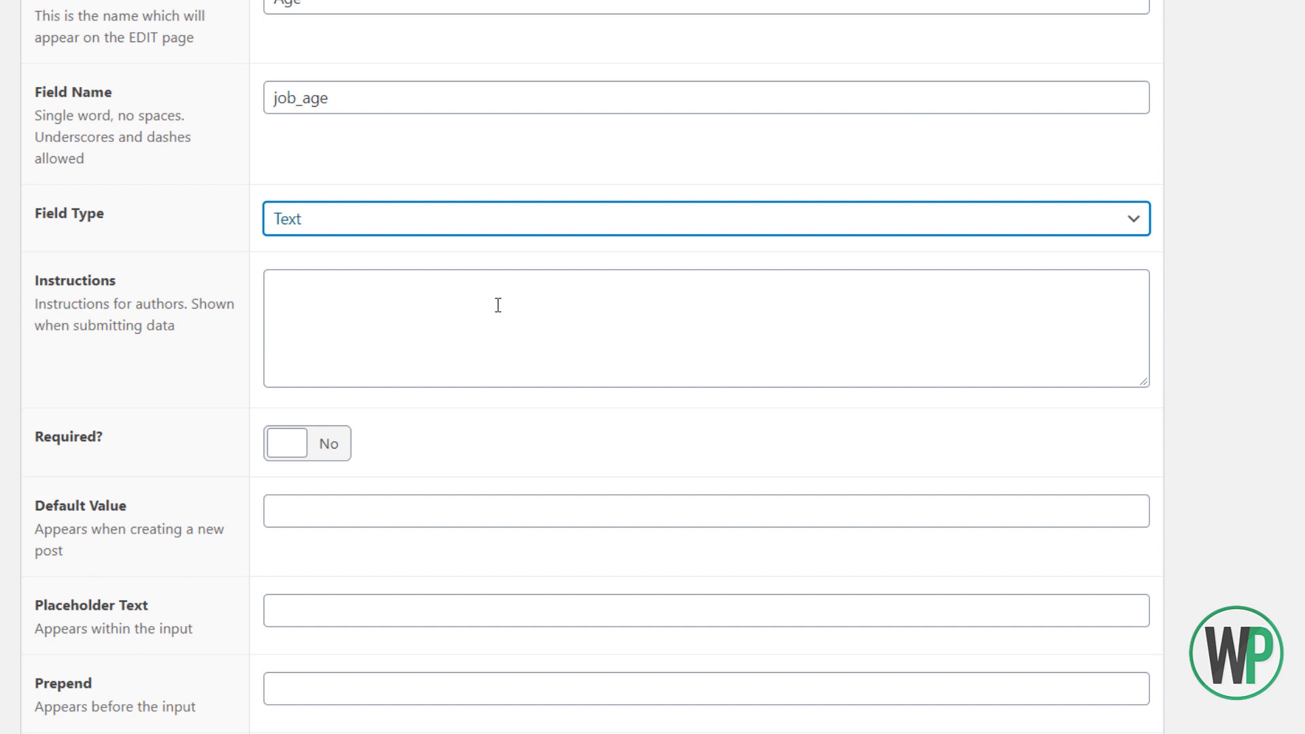
pyautogui.scroll(-10, 408, 475)
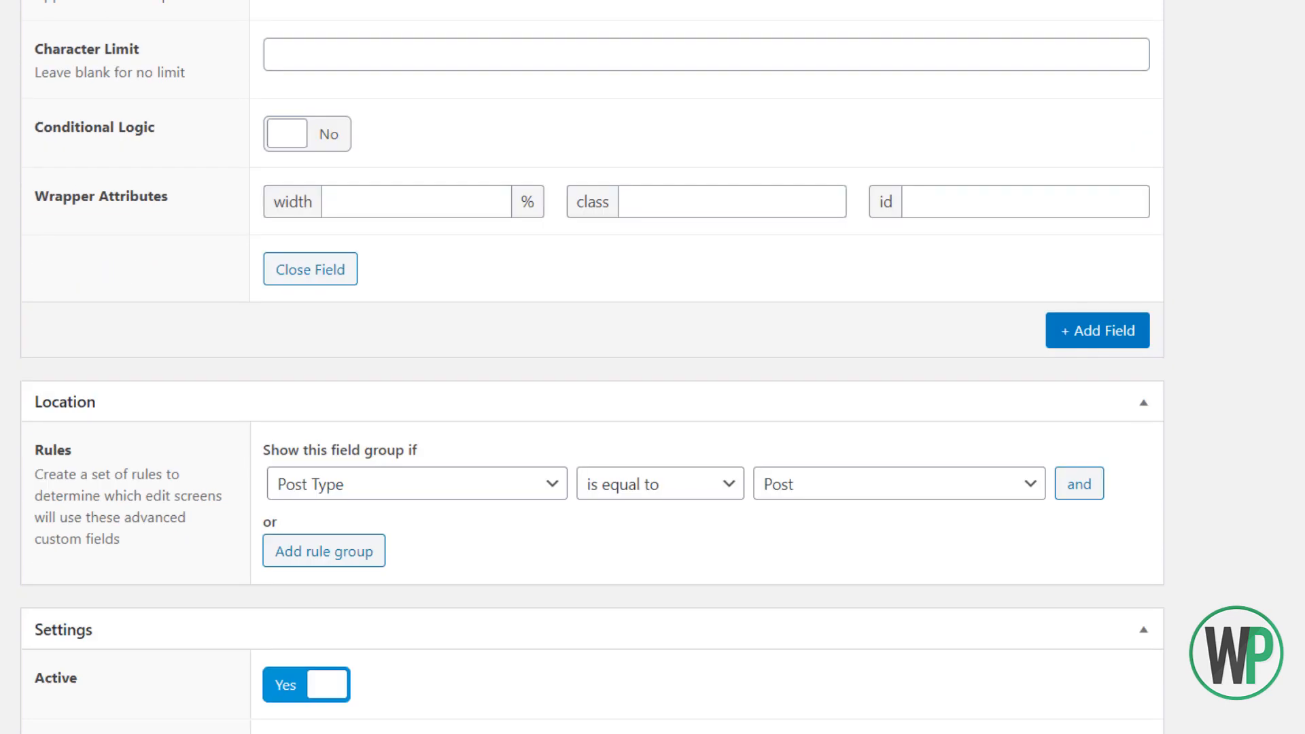
pyautogui.scroll(5, 407, 612)
pyautogui.click(344, 620)
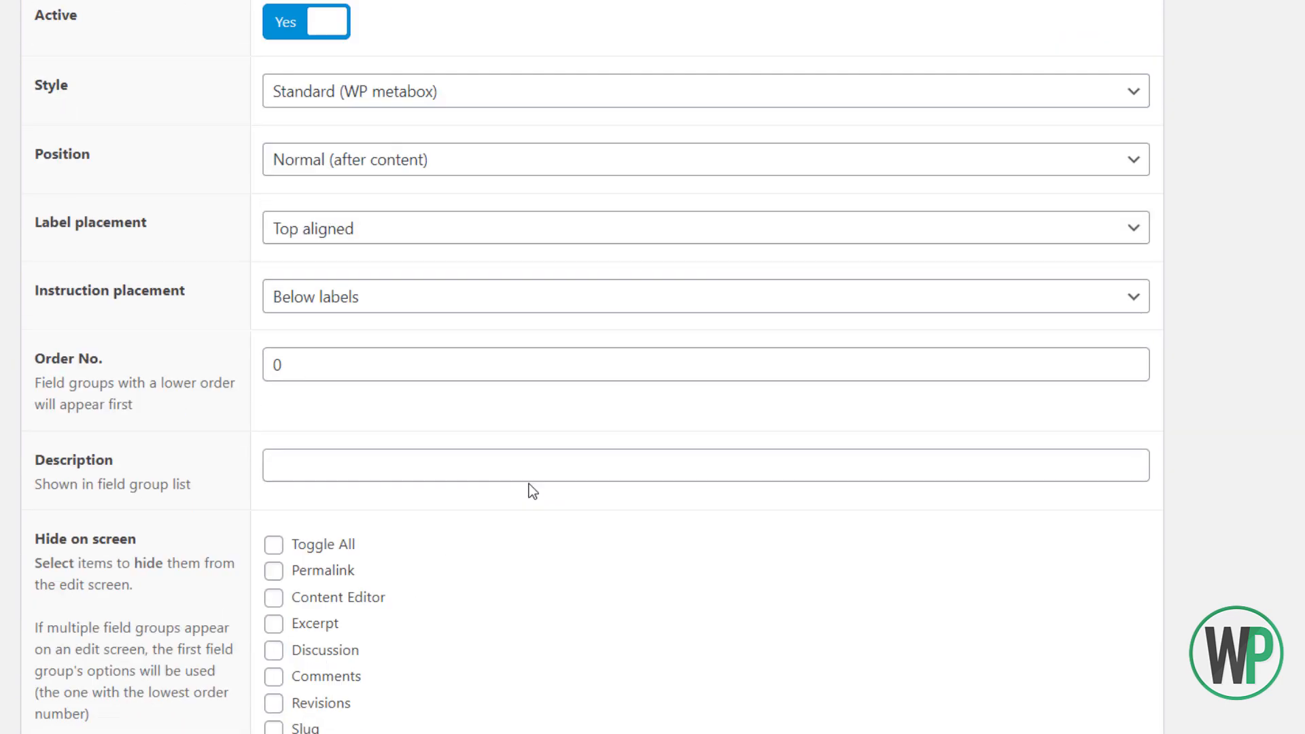
pyautogui.scroll(12, 496, 454)
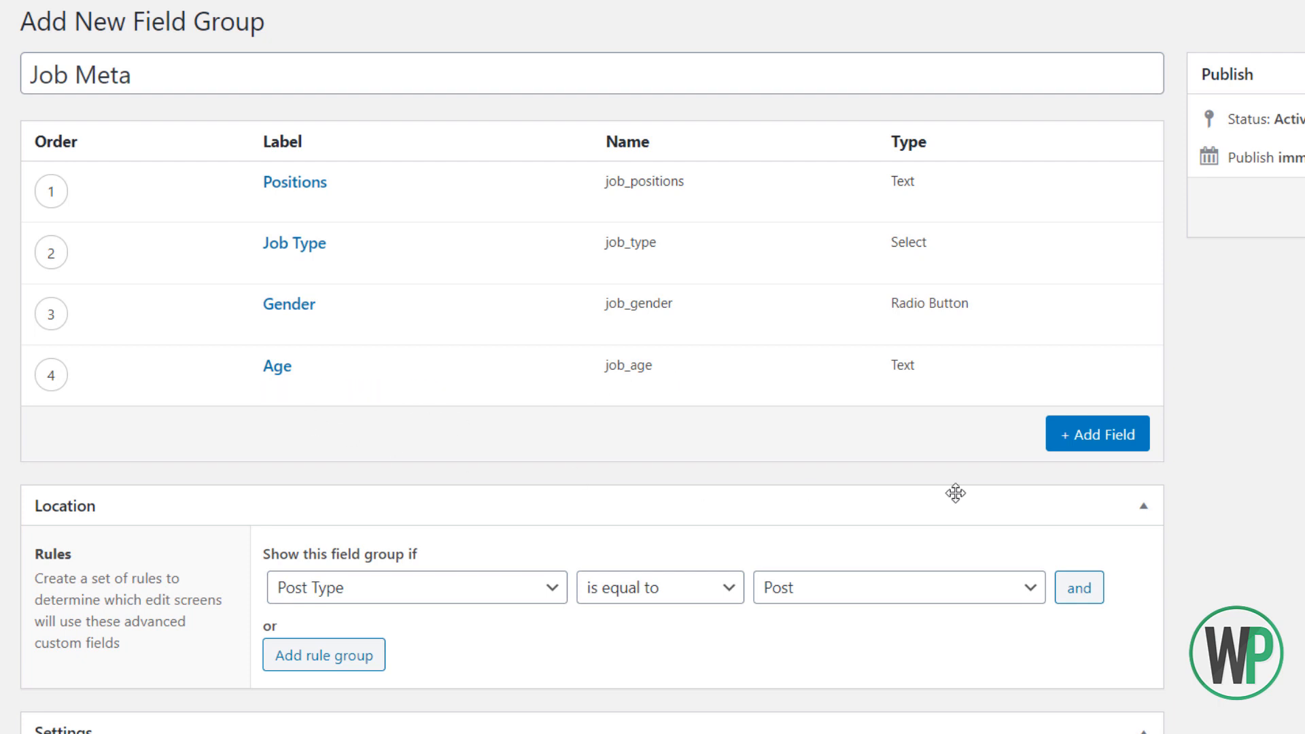
# Add a fifth field labelled "Education" to the Job Meta group and set its name to "job_education"
pyautogui.click(1072, 434)
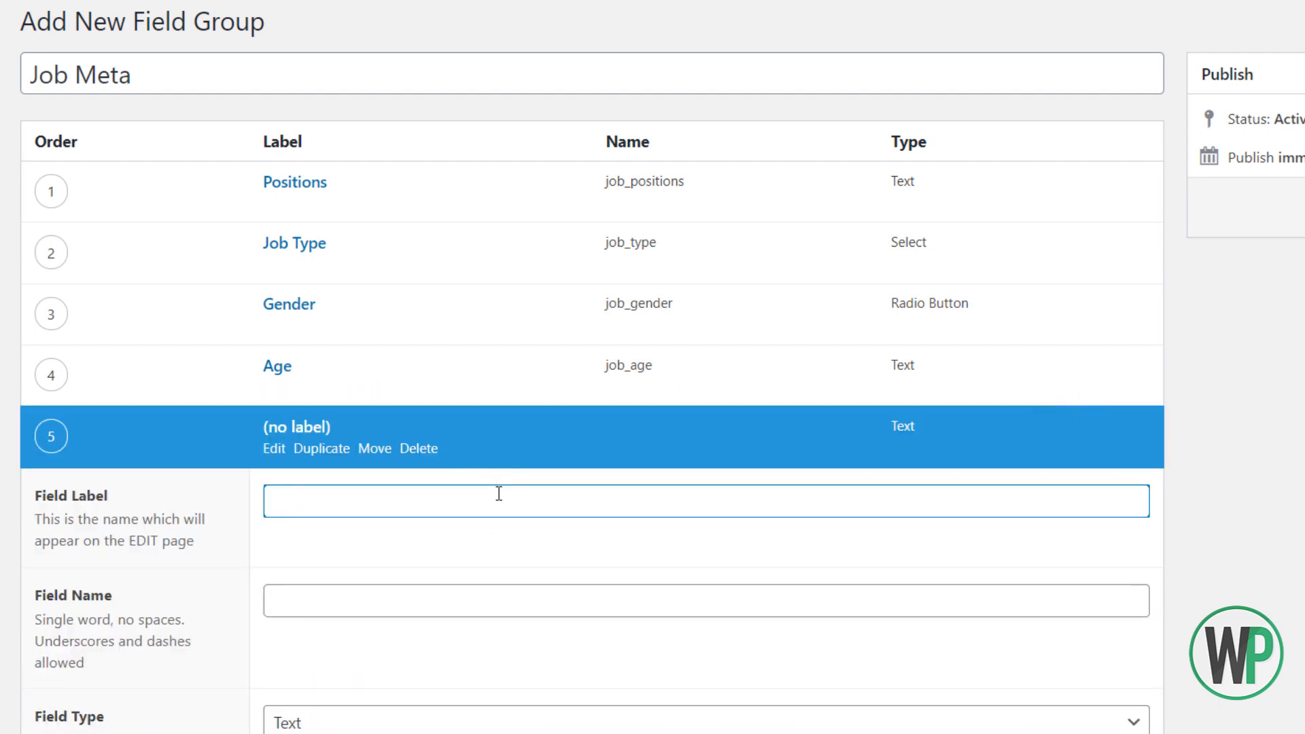
pyautogui.write('Education')
pyautogui.press('Tab')
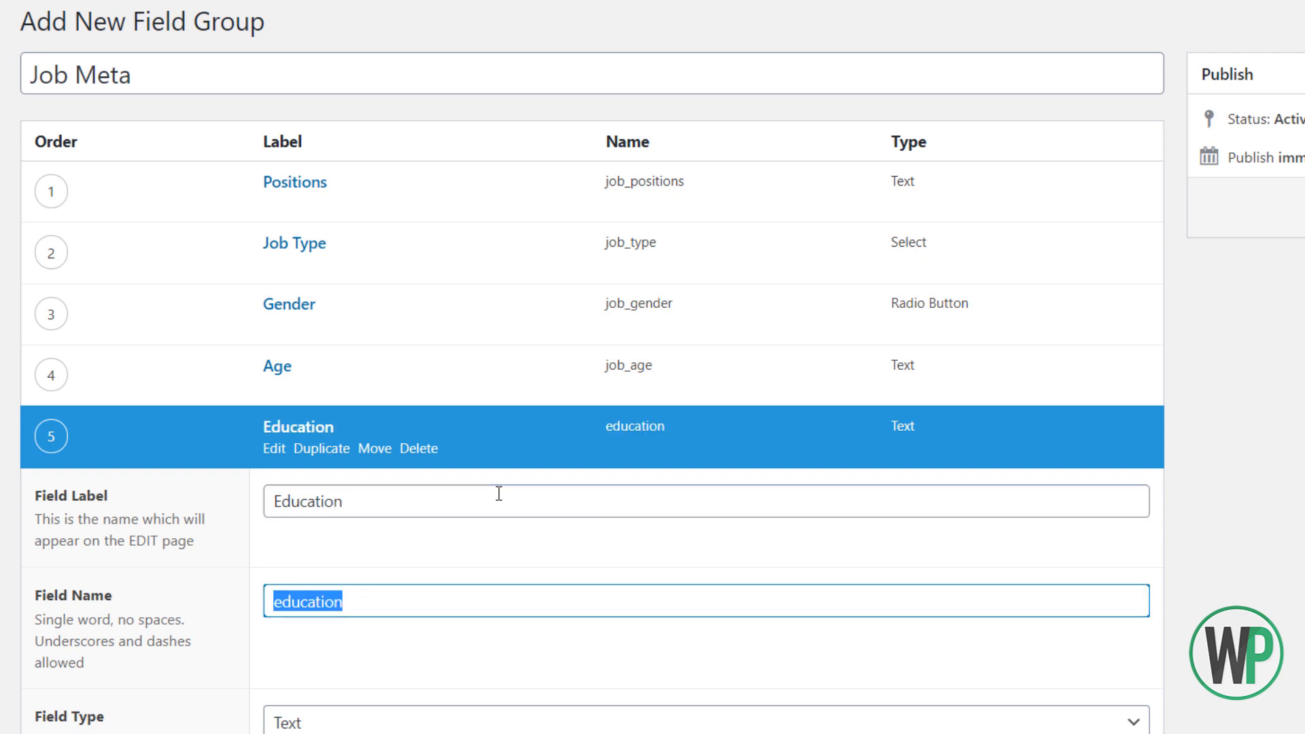
pyautogui.press('Home')
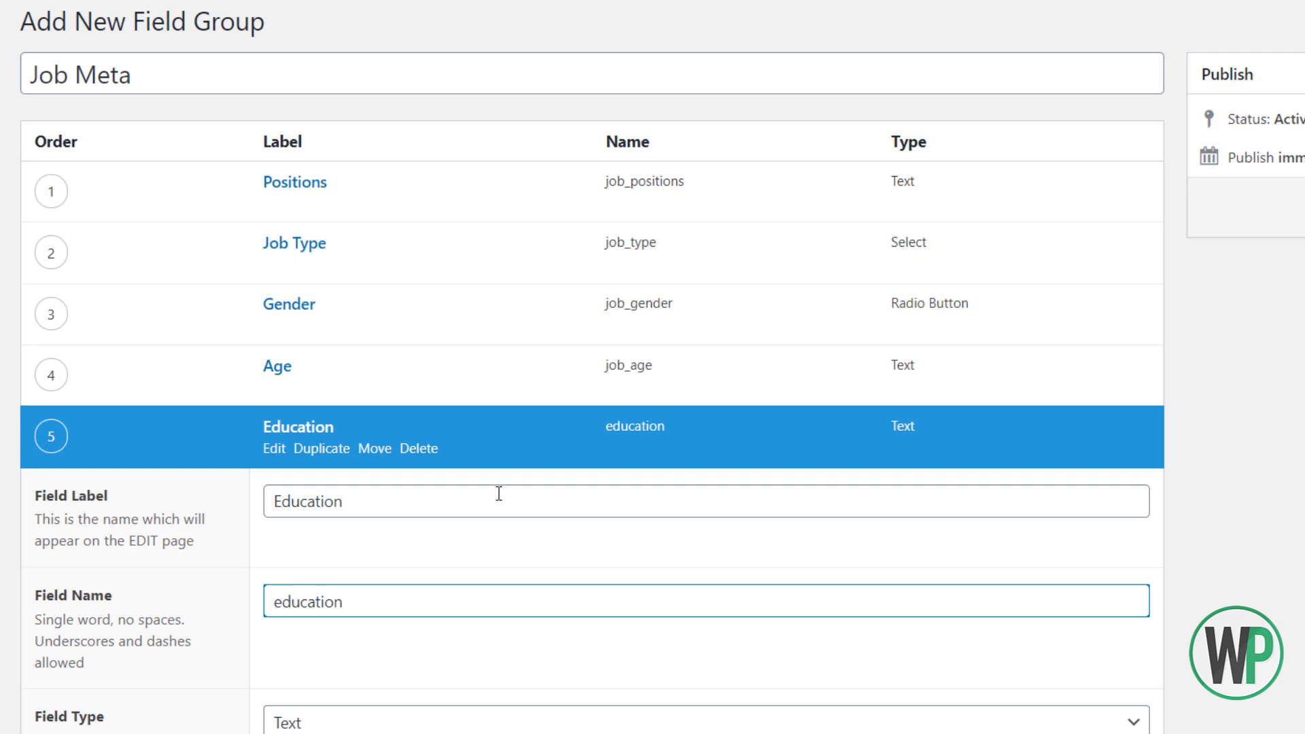
pyautogui.write('job_')
pyautogui.press('Tab')
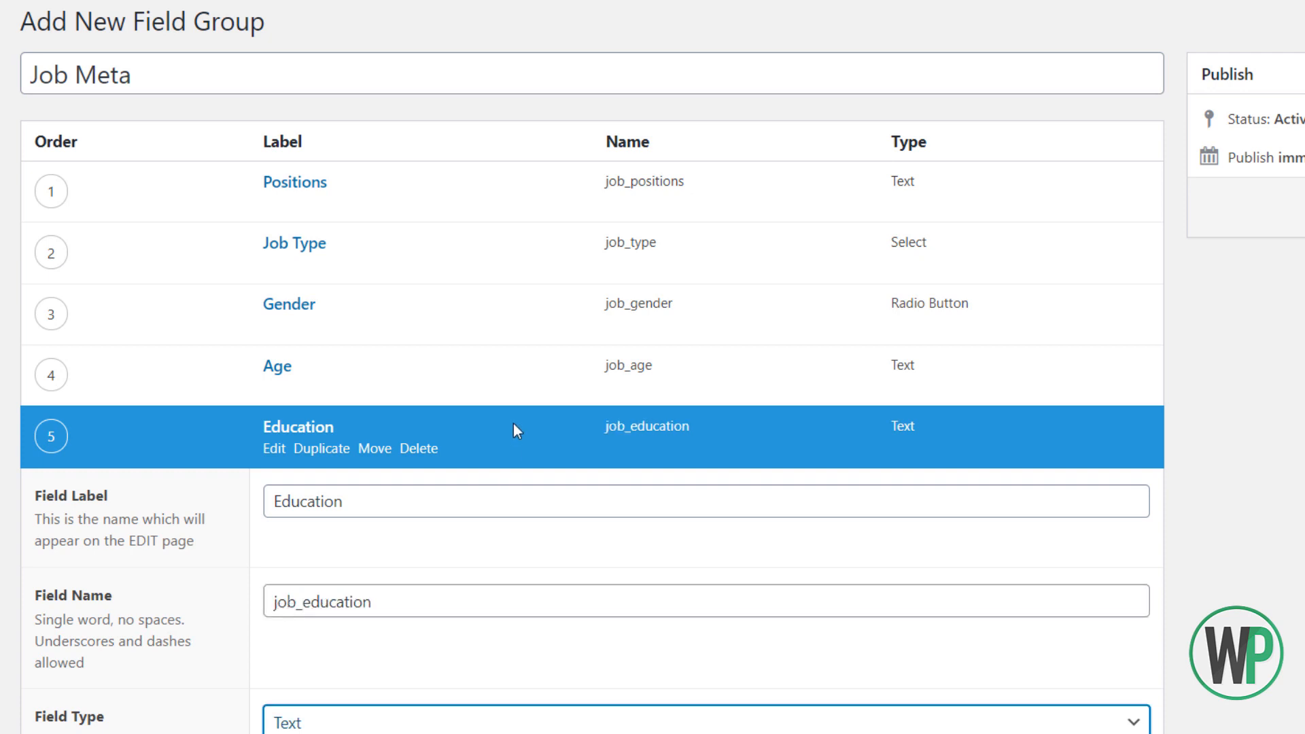
# Keep the Education field's type as Text with its remaining settings blank, and close the field
pyautogui.scroll(-6, 508, 488)
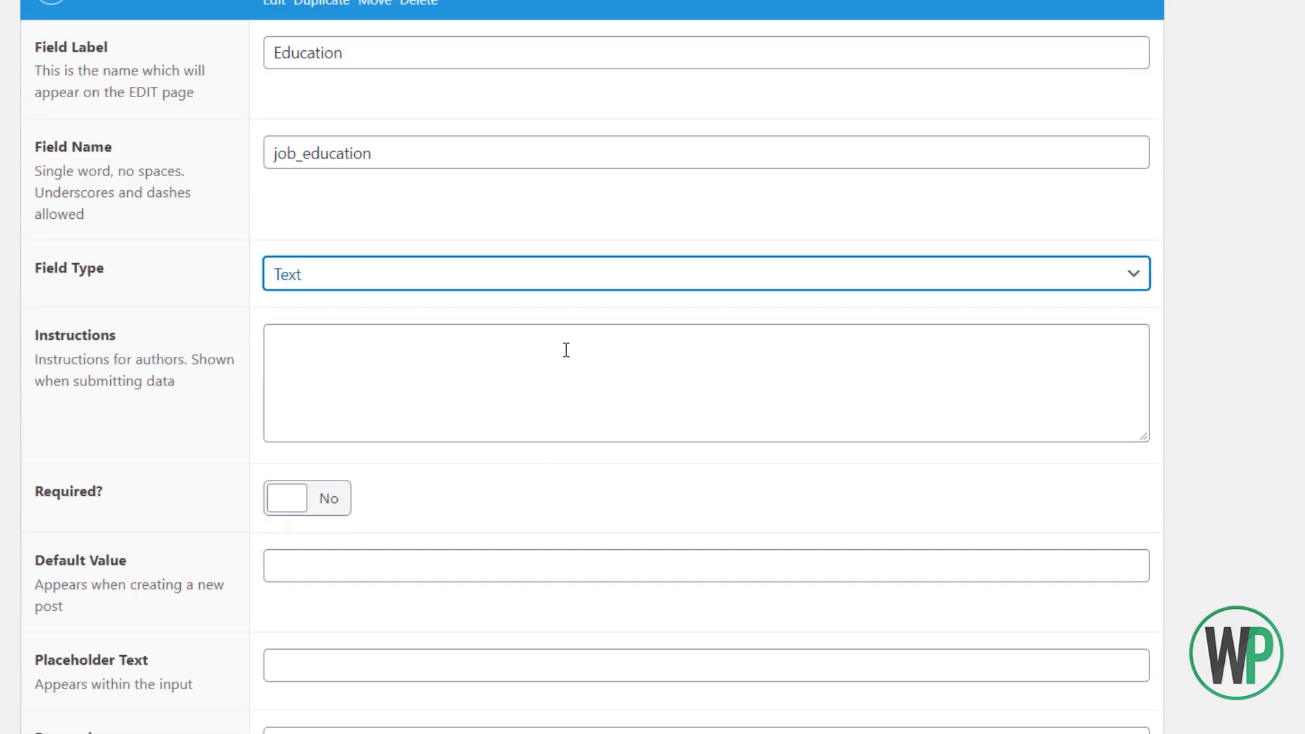
pyautogui.scroll(-7, 649, 357)
pyautogui.scroll(1, 985, 445)
pyautogui.scroll(-2, 1019, 490)
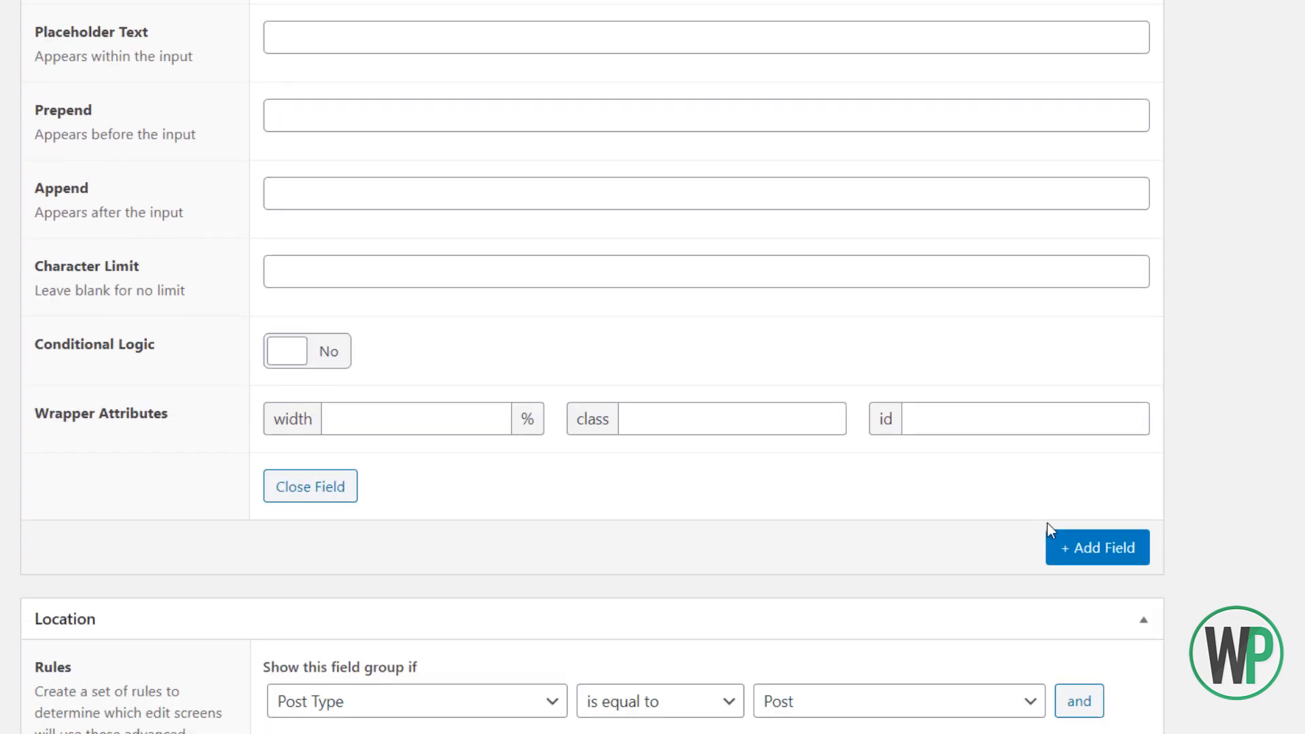
pyautogui.click(341, 484)
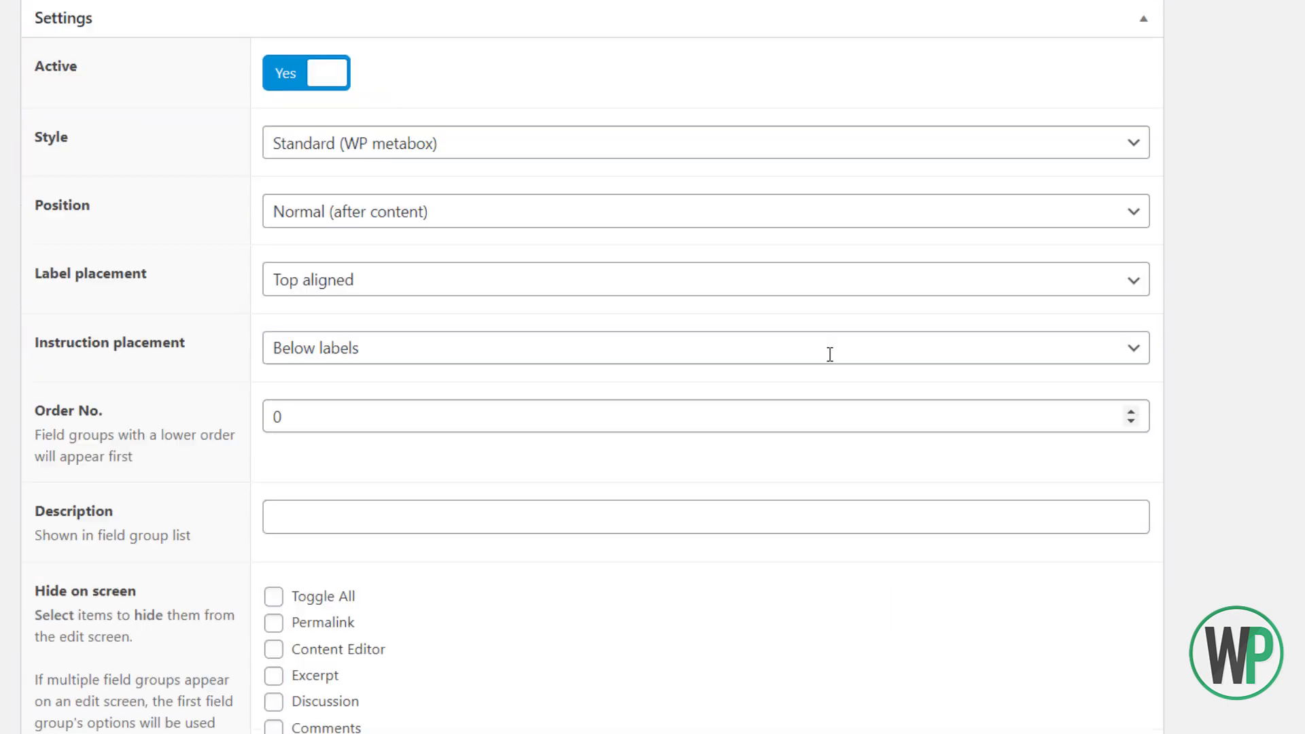
# Add a sixth Text field labelled "Degree Title" with the name "job_degree_title", leaving its remaining settings blank
pyautogui.scroll(8, 830, 355)
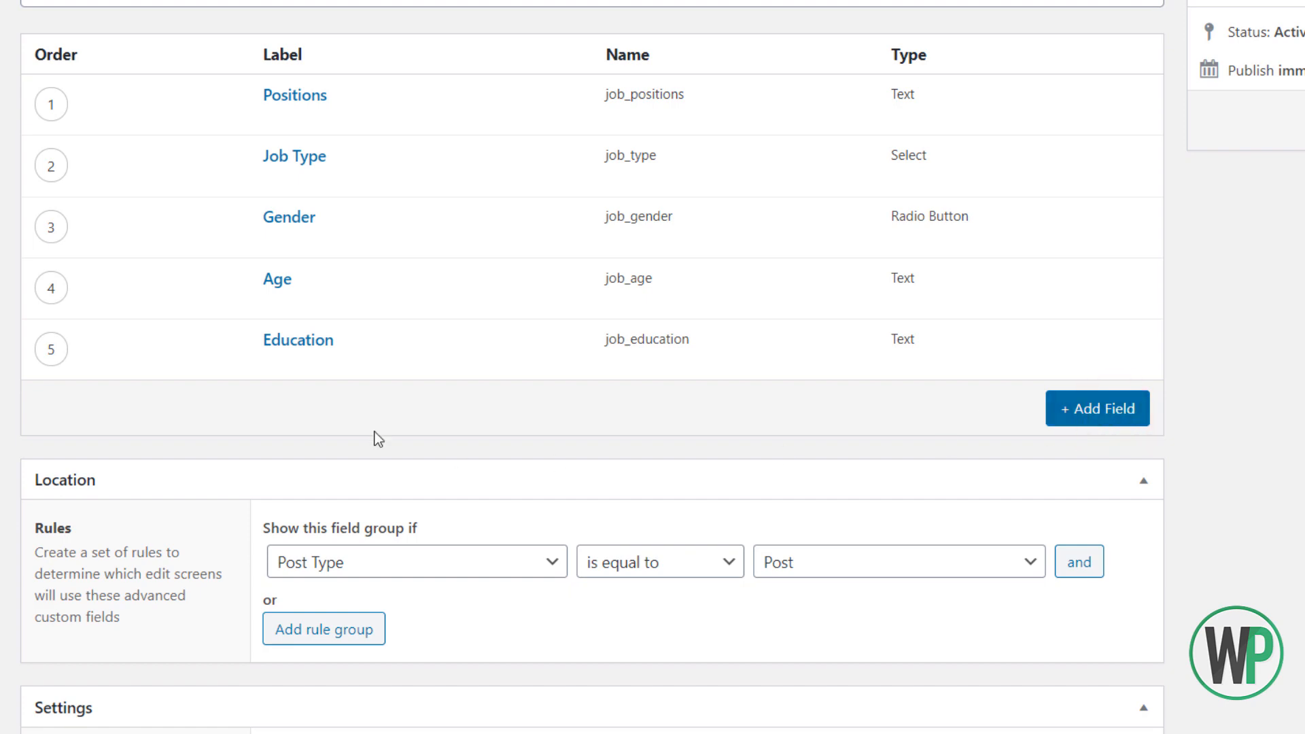
pyautogui.click(1087, 420)
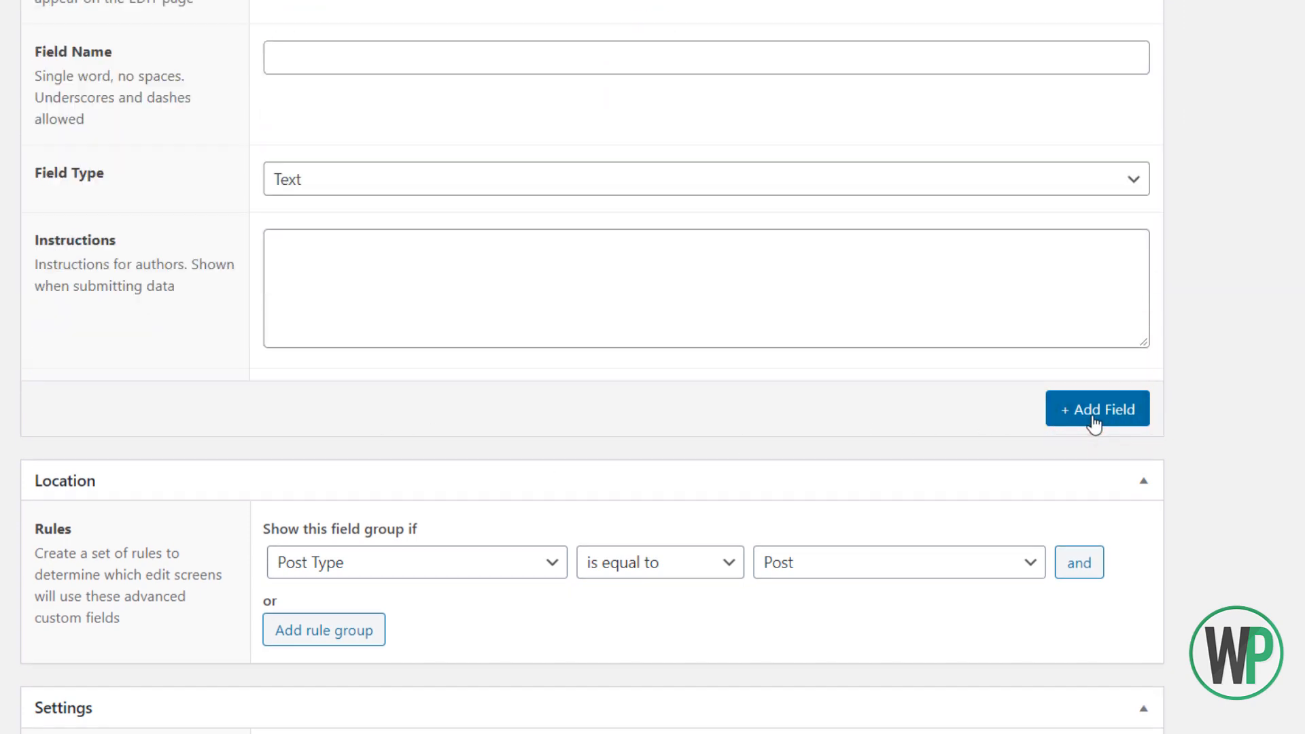
pyautogui.scroll(-3, 437, 574)
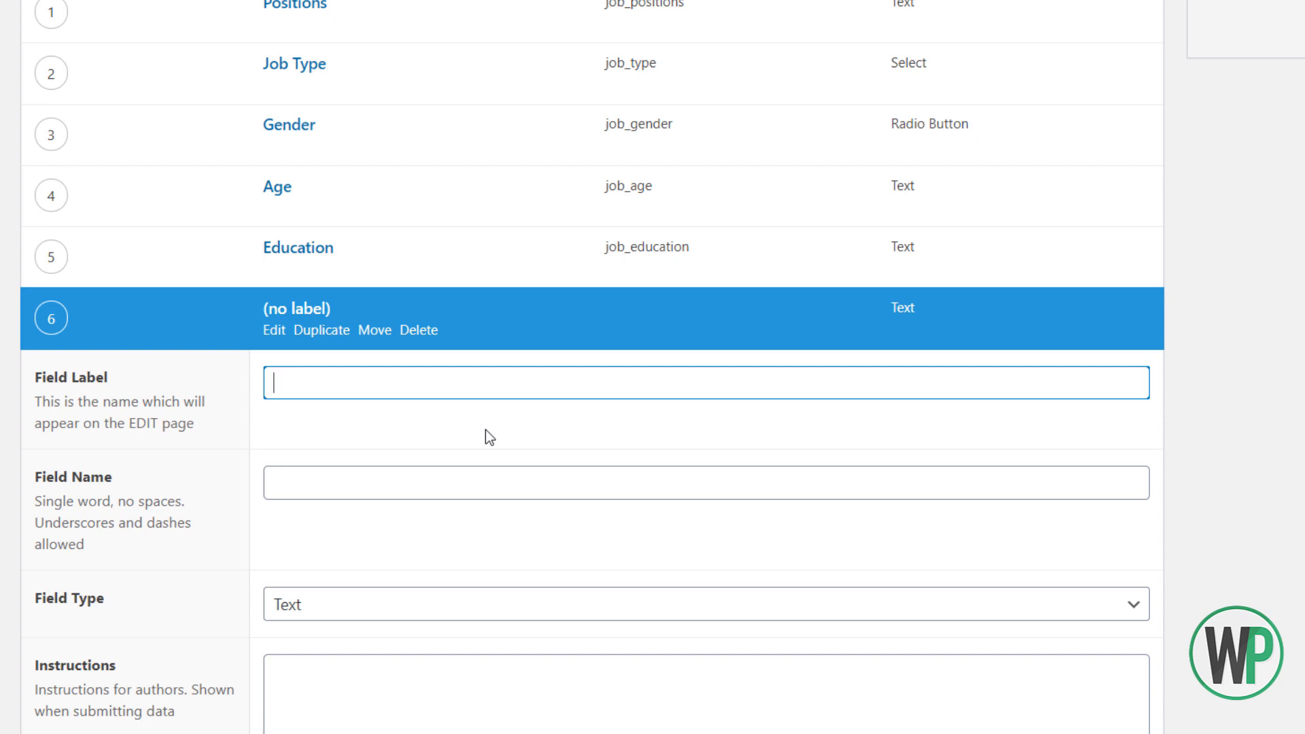
pyautogui.write('Degree Title')
pyautogui.press('Tab')
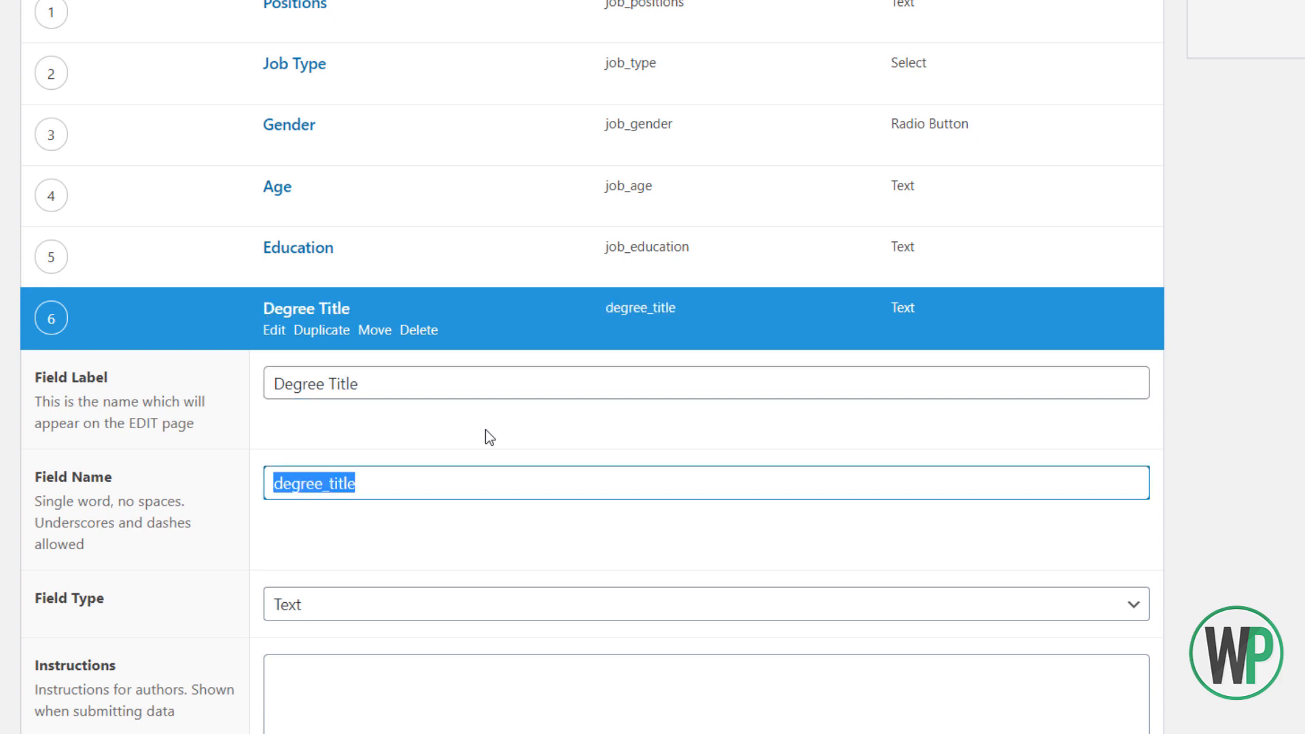
pyautogui.press('Home')
pyautogui.write('job')
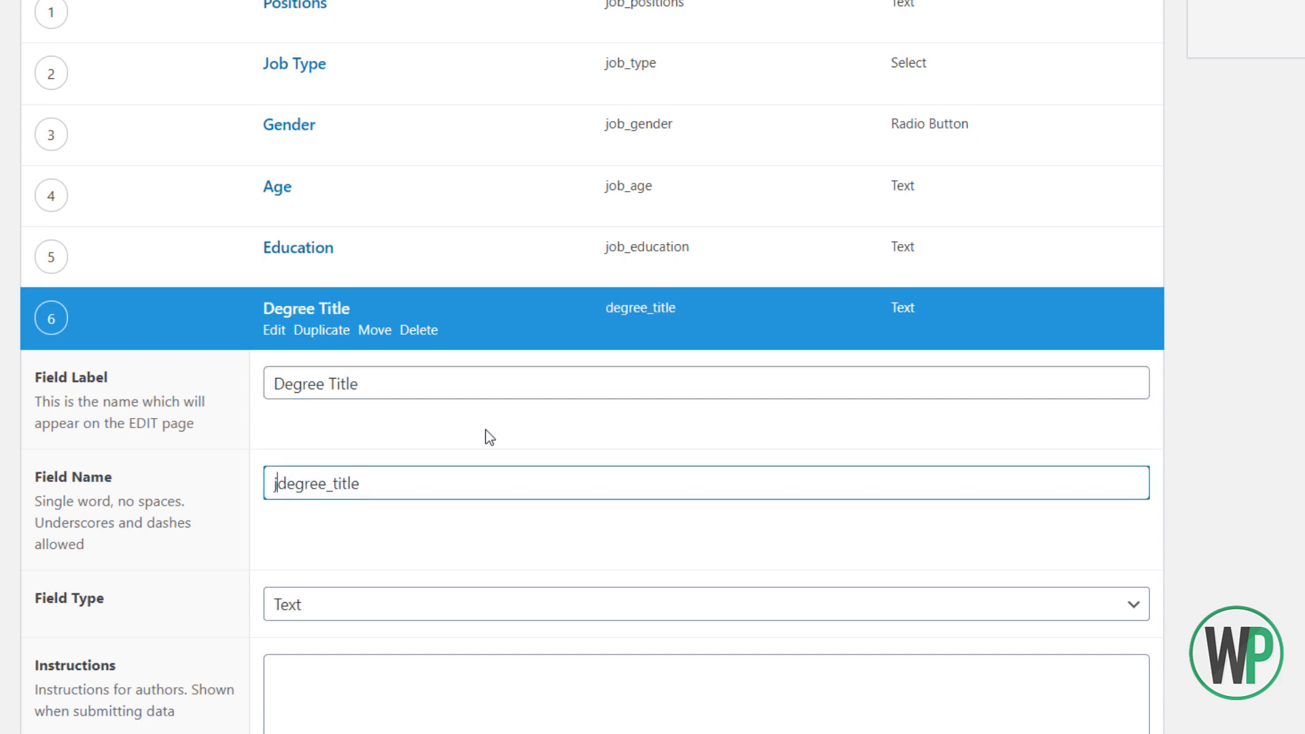
pyautogui.write('_')
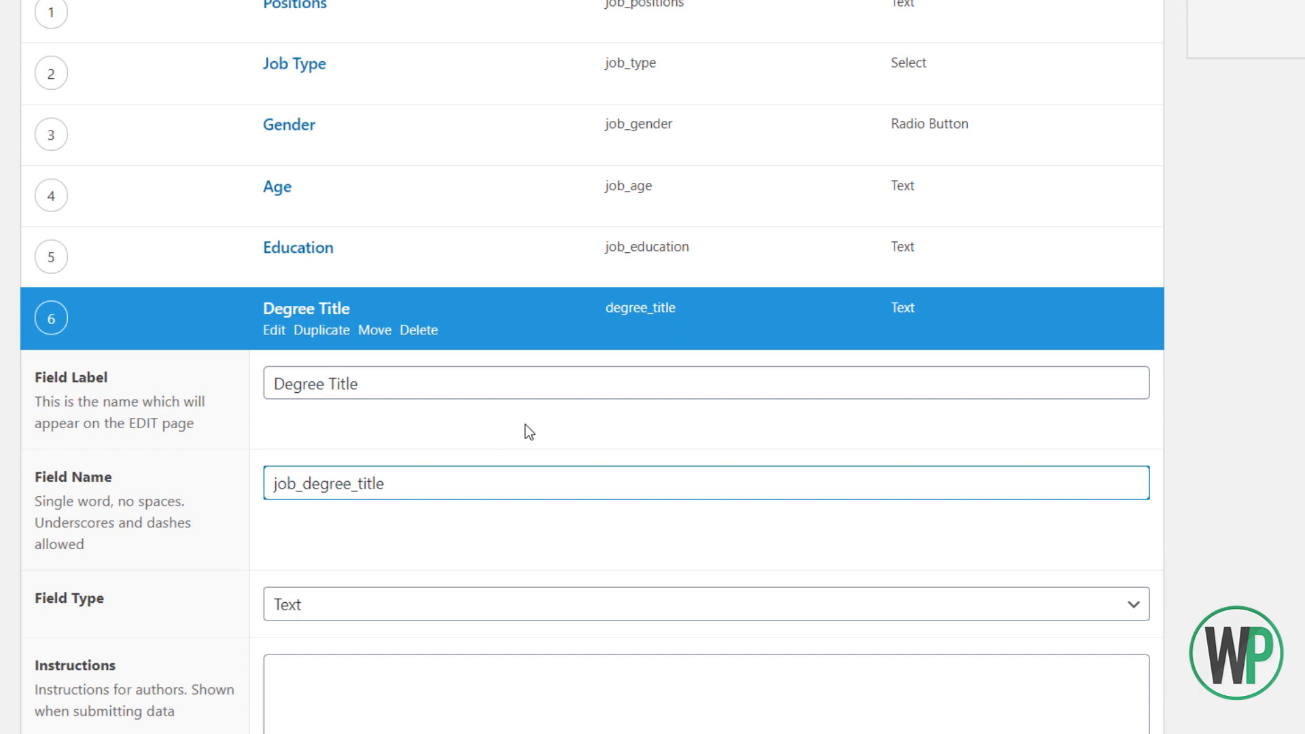
pyautogui.scroll(-7, 536, 439)
pyautogui.scroll(3, 469, 401)
pyautogui.click(433, 339)
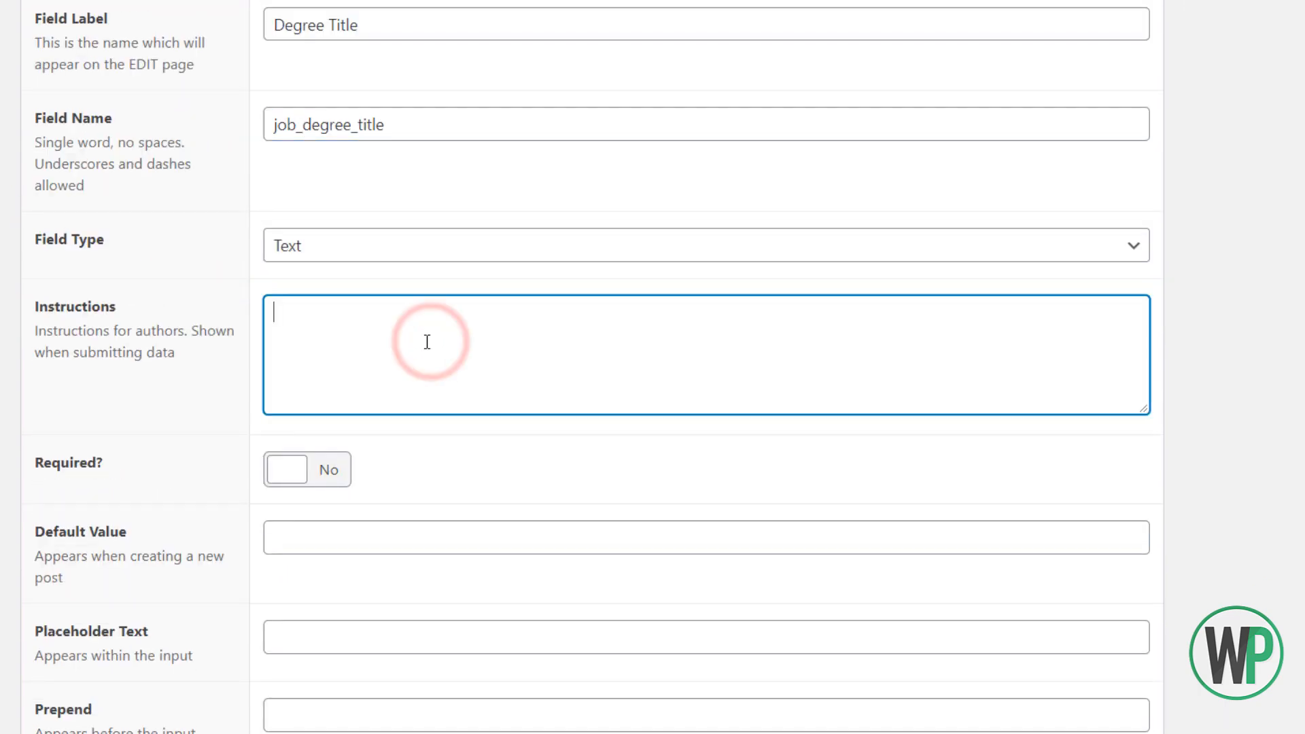
pyautogui.scroll(-10, 591, 368)
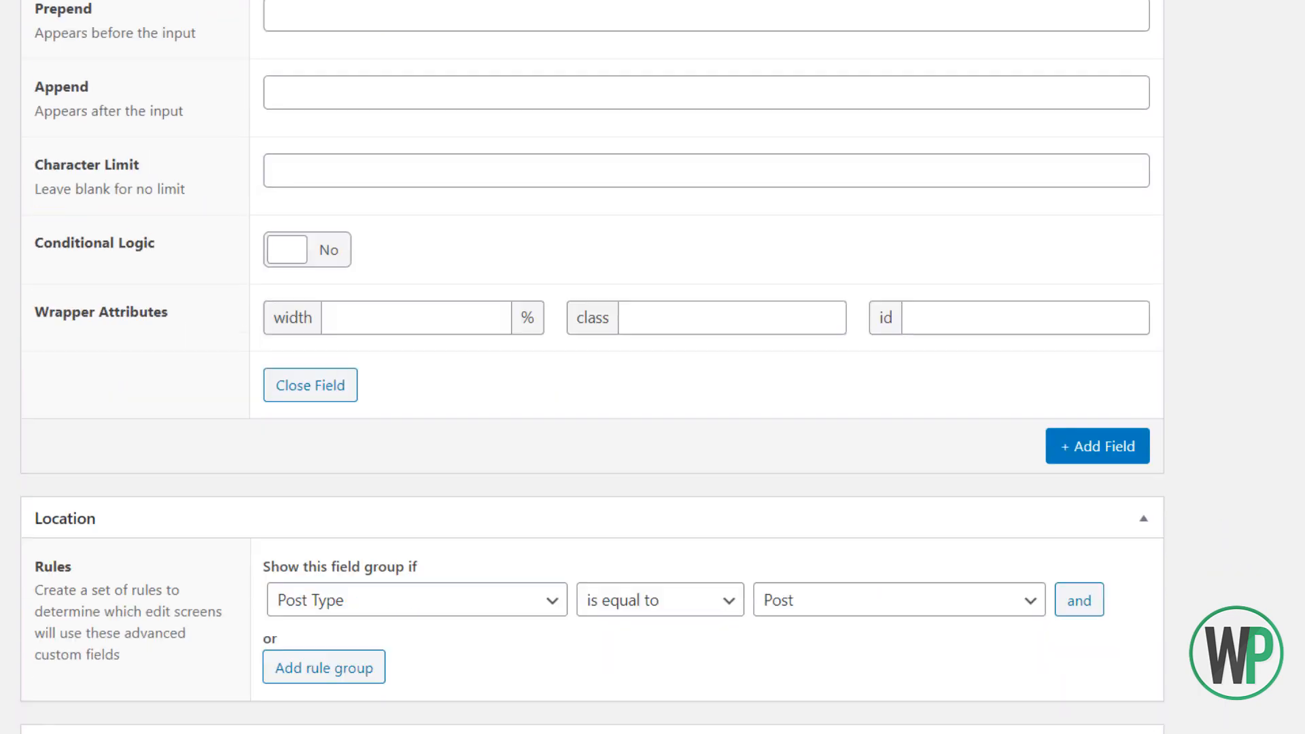
# Add a seventh field labelled "Career Level" to the group and set its name to "job_career_level"
pyautogui.click(1082, 264)
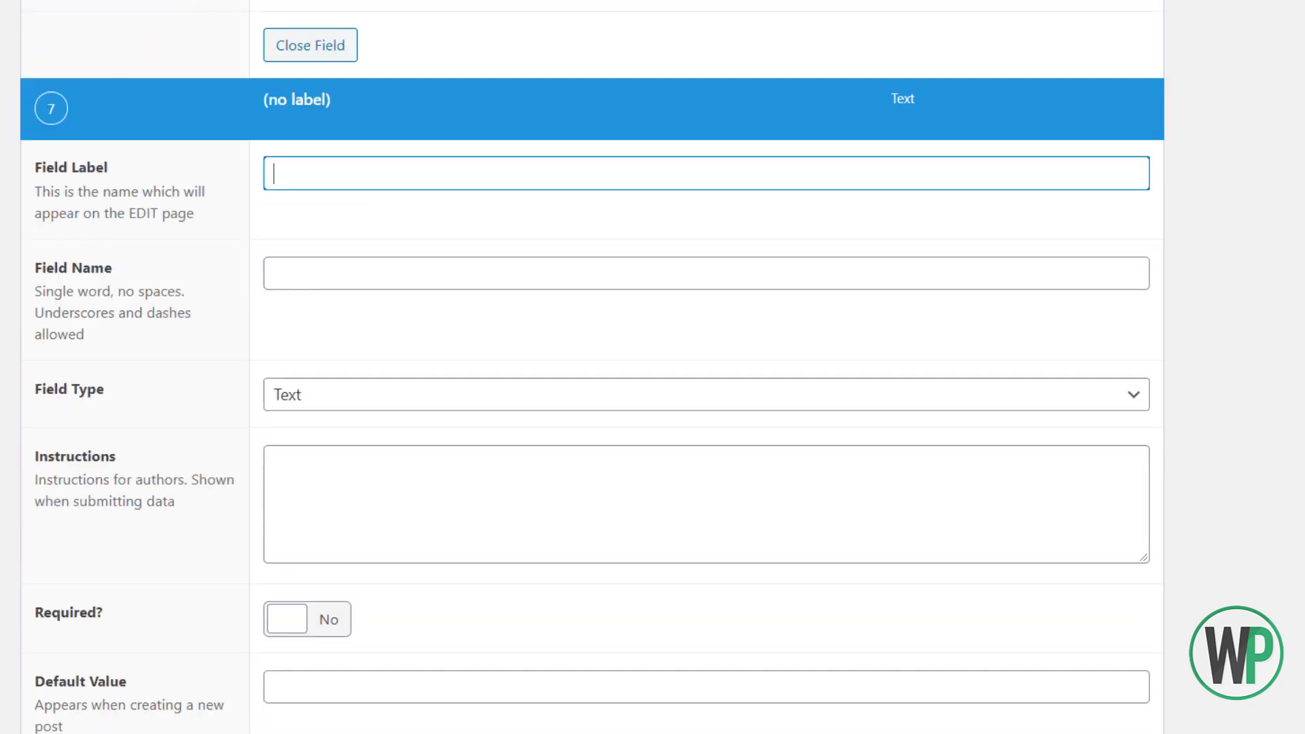
pyautogui.click(411, 78)
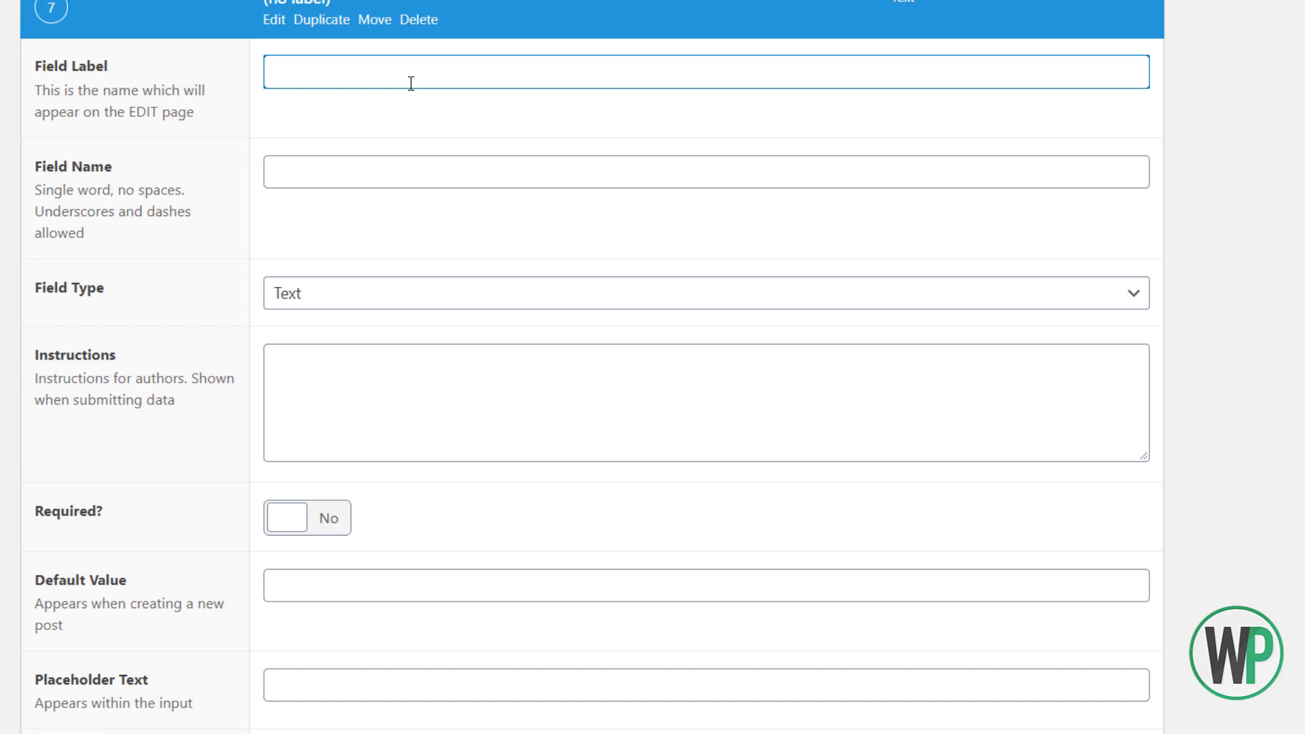
pyautogui.write('Career Level')
pyautogui.press('Tab')
pyautogui.press('Home')
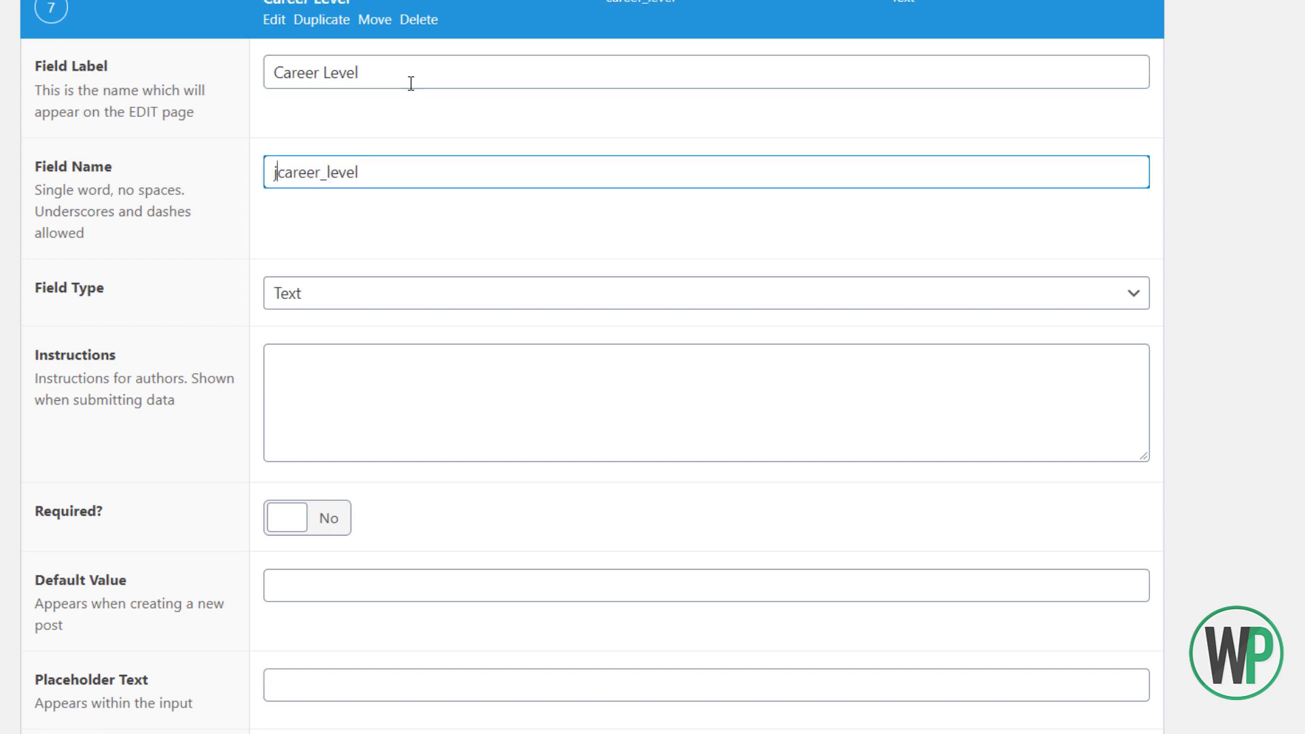
pyautogui.write('job_')
pyautogui.press('Tab')
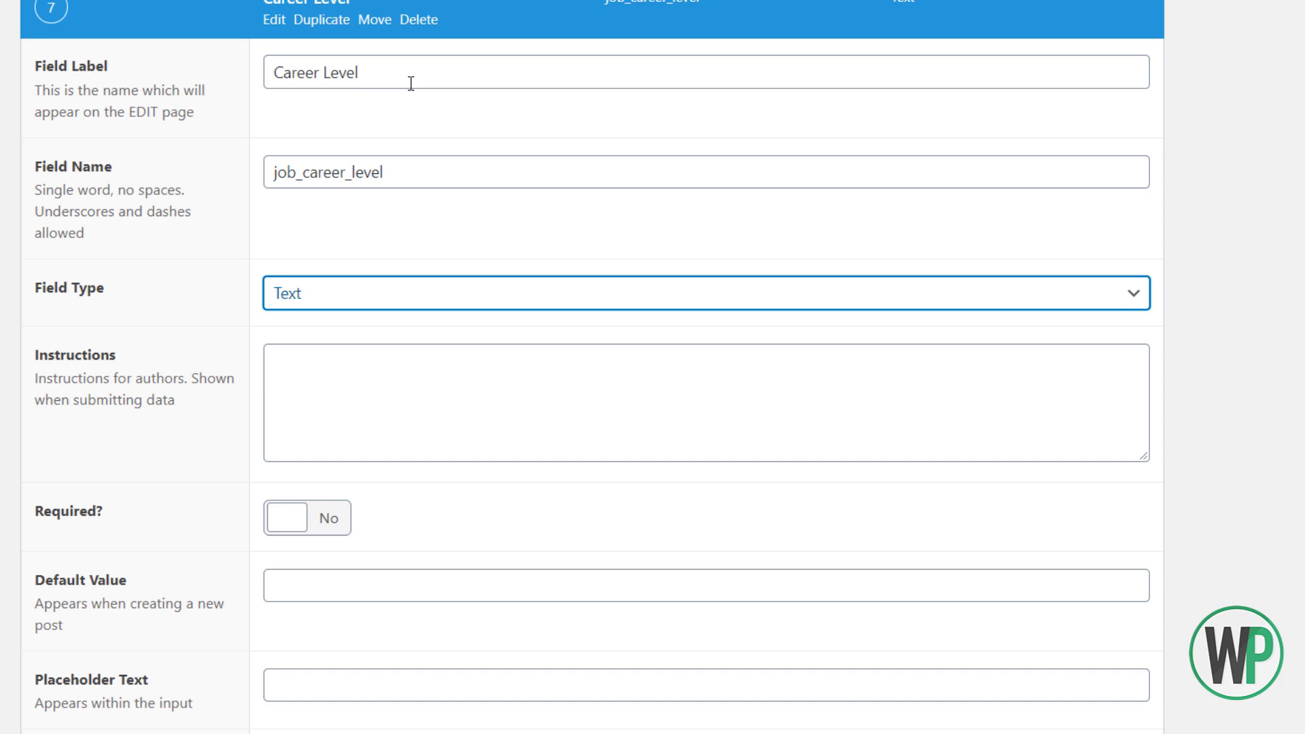
# Close the Degree Title and Career Level fields, keeping both as Text
pyautogui.click(990, 259)
pyautogui.scroll(3, 991, 259)
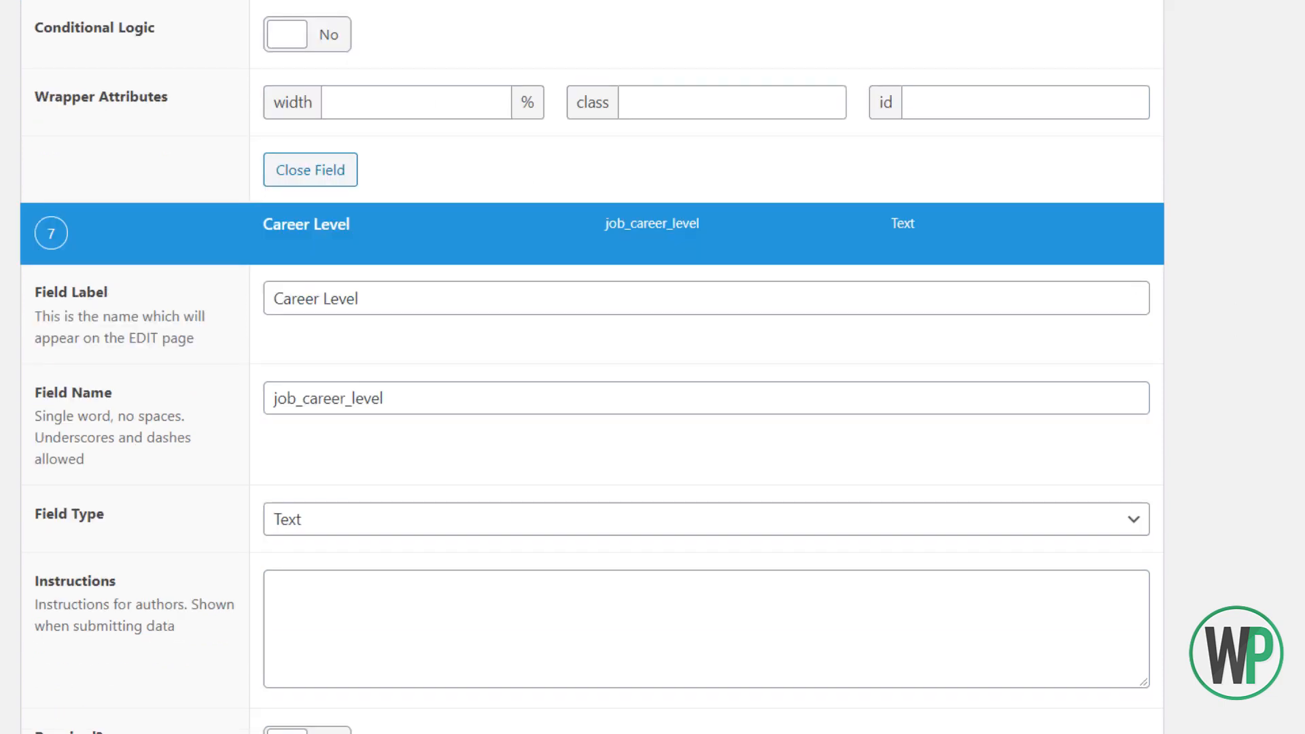
pyautogui.scroll(6, 735, 510)
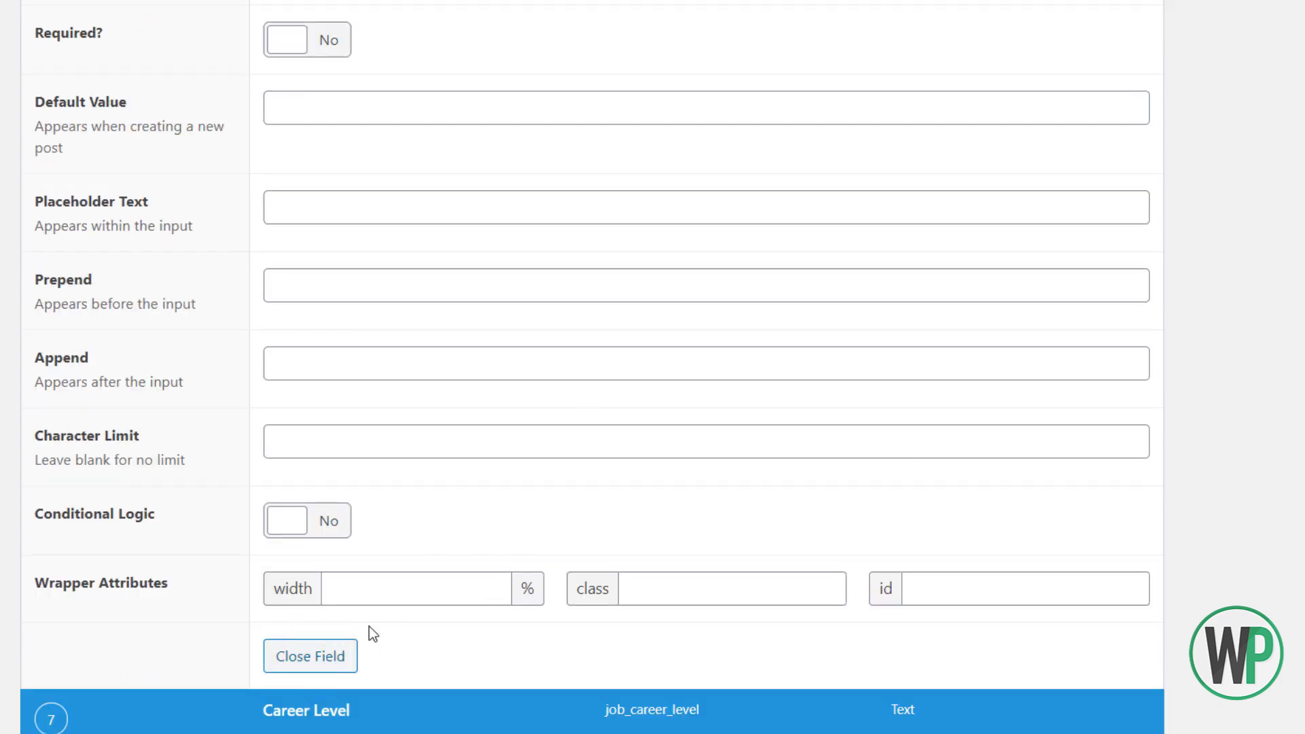
pyautogui.click(328, 653)
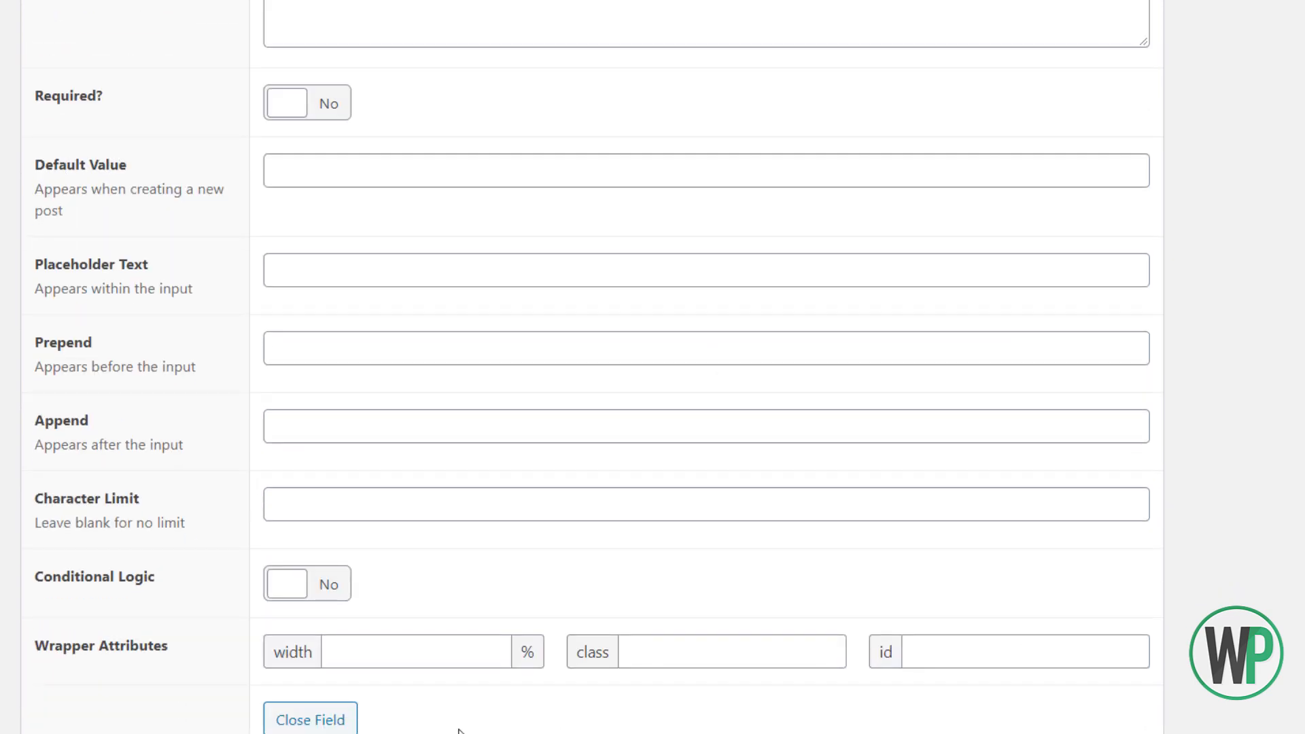
pyautogui.click(337, 721)
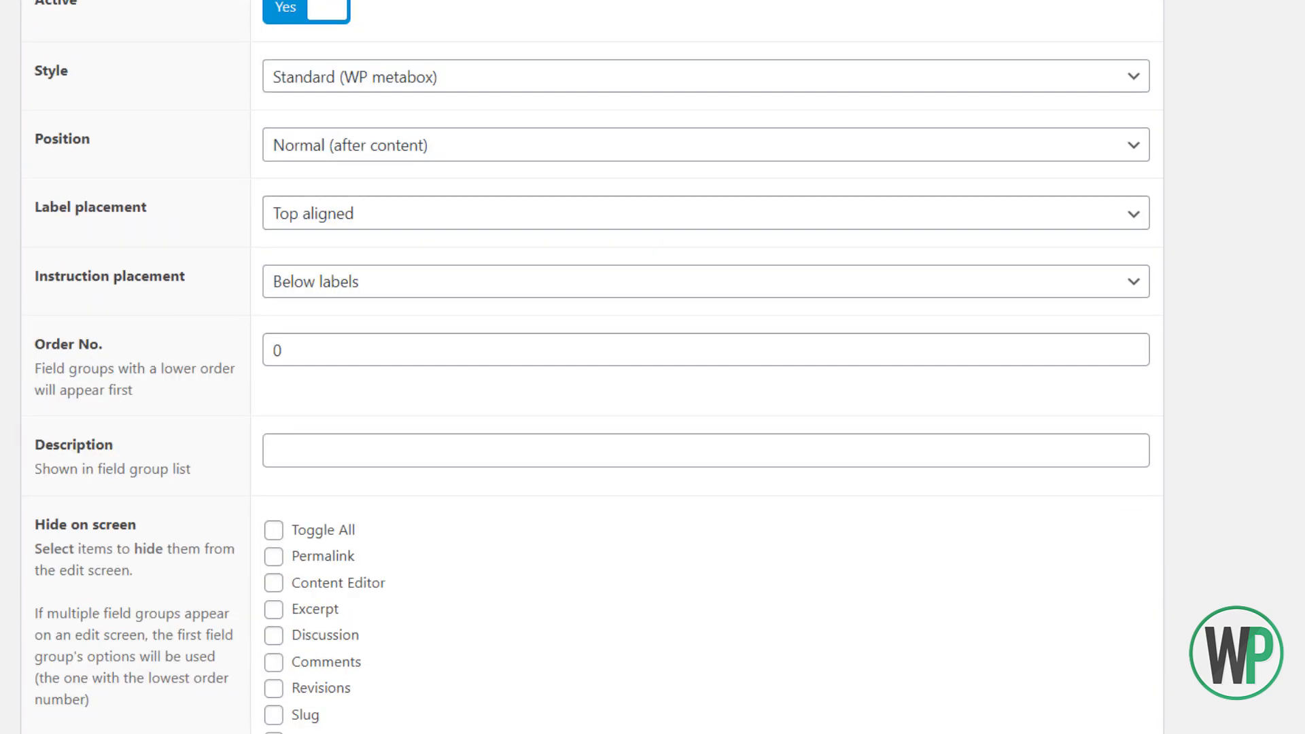
# Add an eighth field labelled "Experience" to the group and set its name to "job_experience"
pyautogui.scroll(10, 1148, 485)
pyautogui.click(1122, 488)
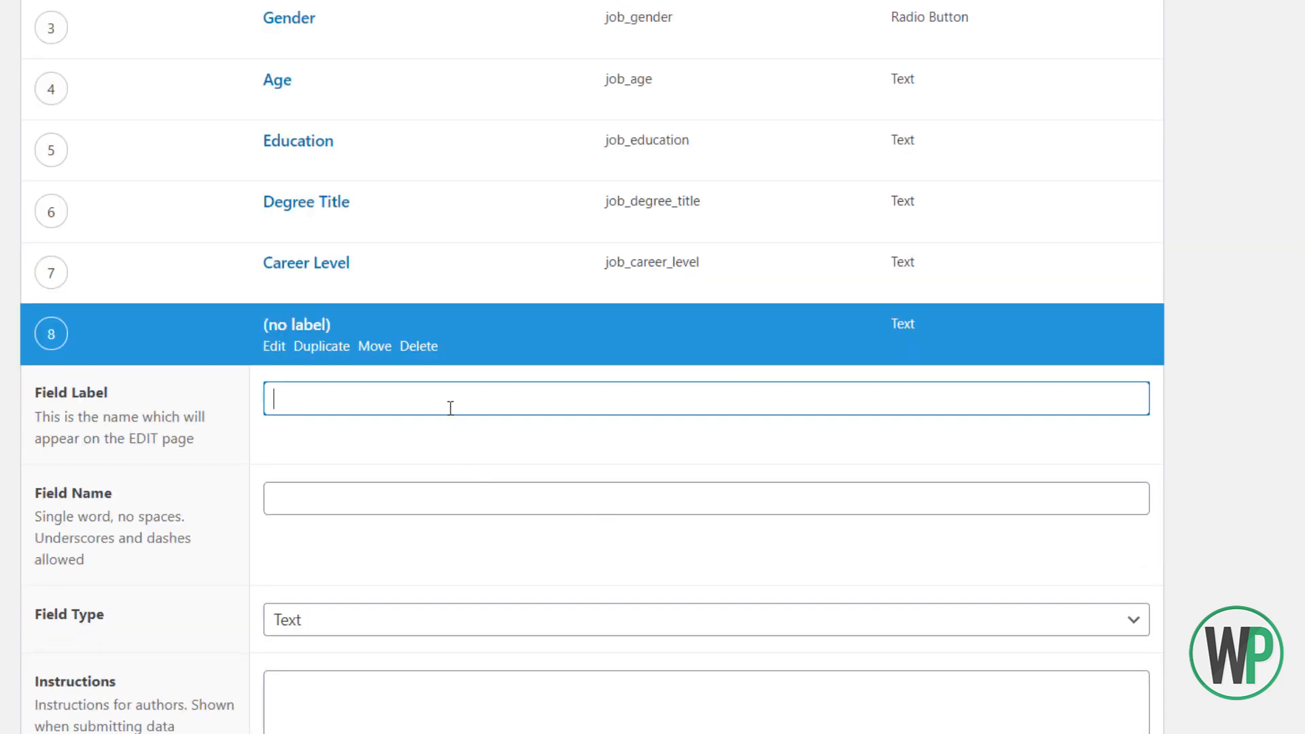
pyautogui.click(436, 399)
pyautogui.write('Experience')
pyautogui.press('Tab')
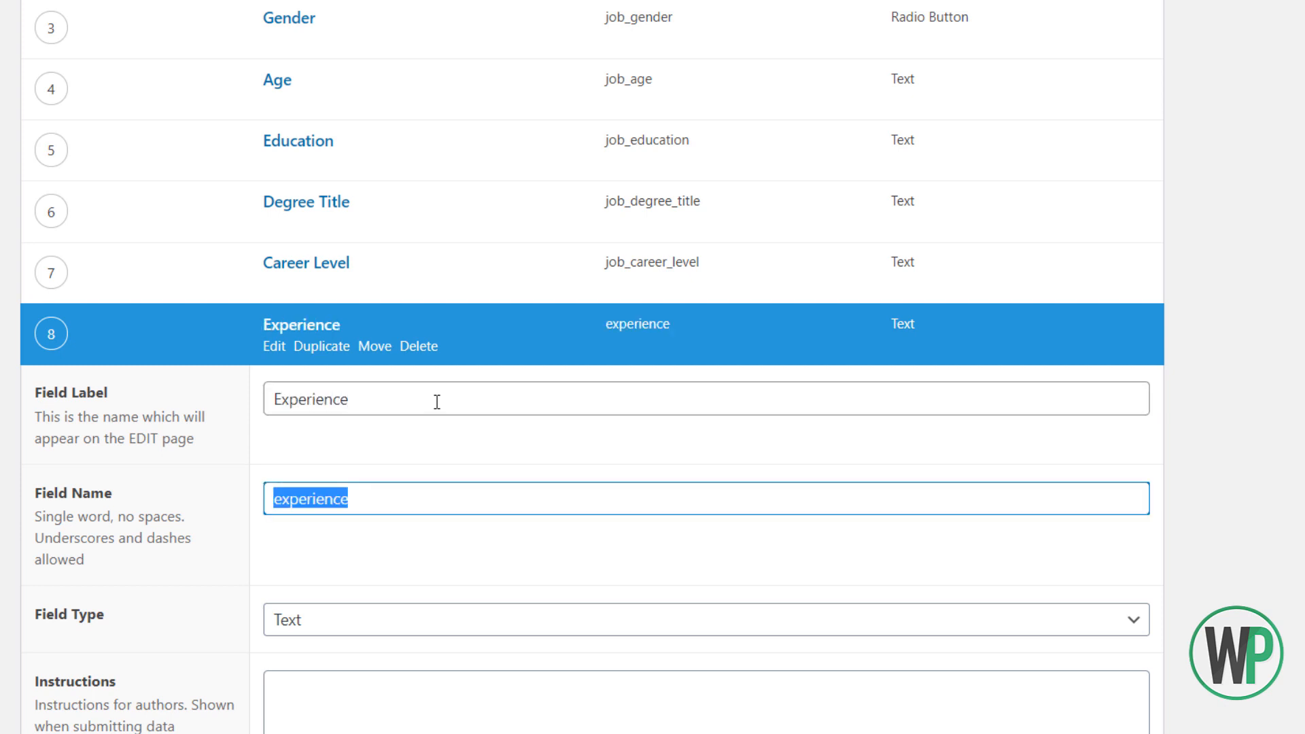
pyautogui.press('Home')
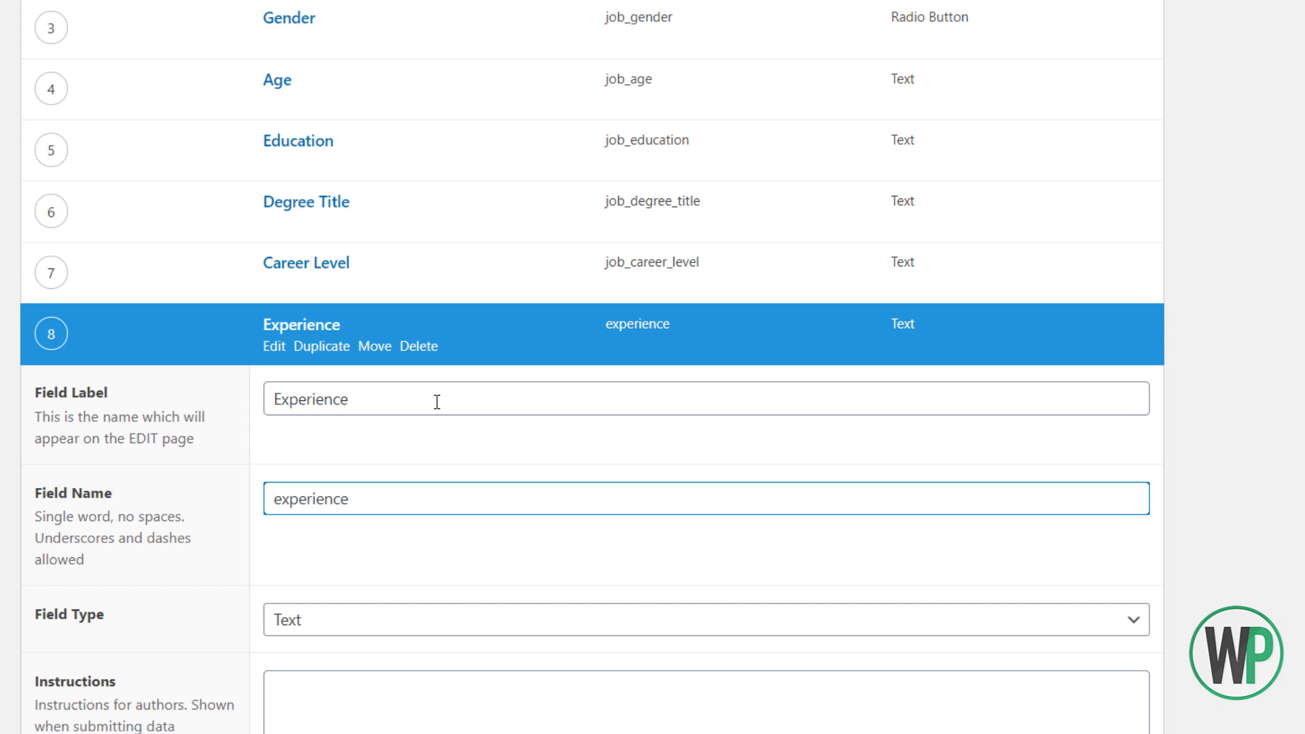
pyautogui.write('job_')
pyautogui.press('Tab')
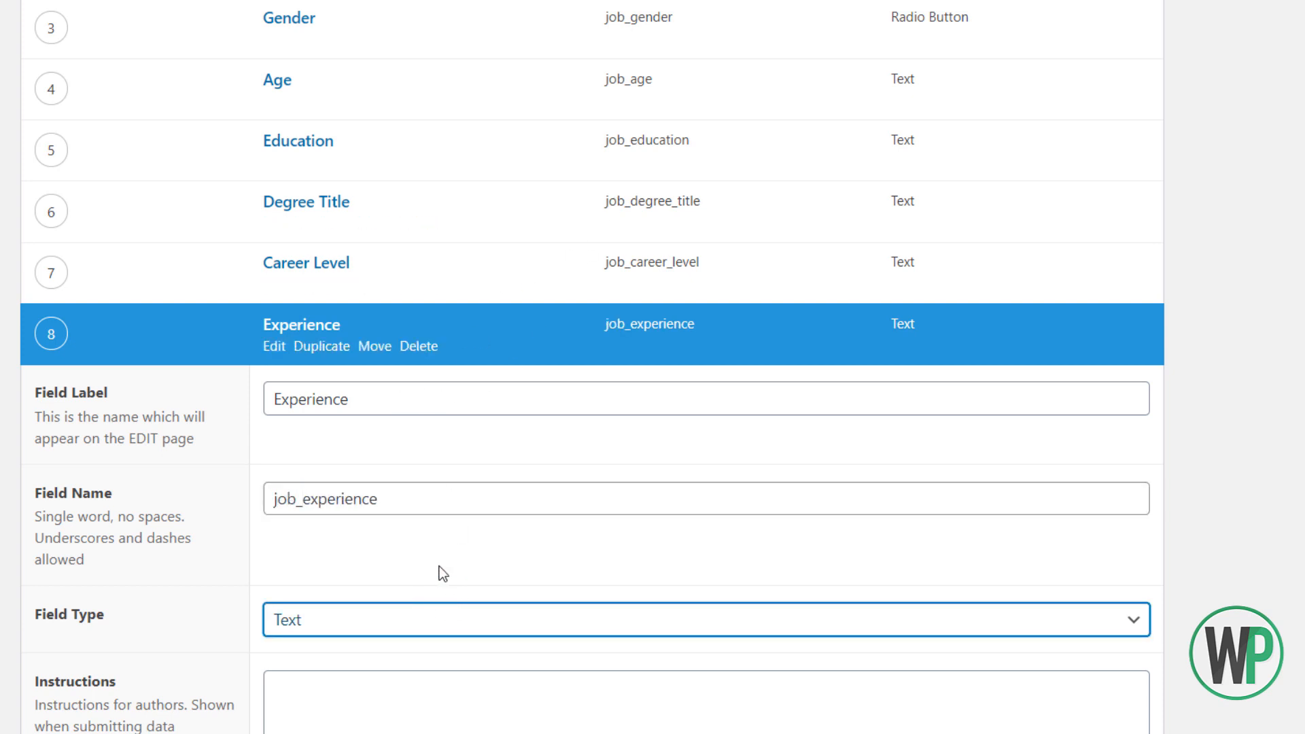
# Keep the Experience field's type as Text with its remaining settings blank, and close the field
pyautogui.scroll(-6, 405, 545)
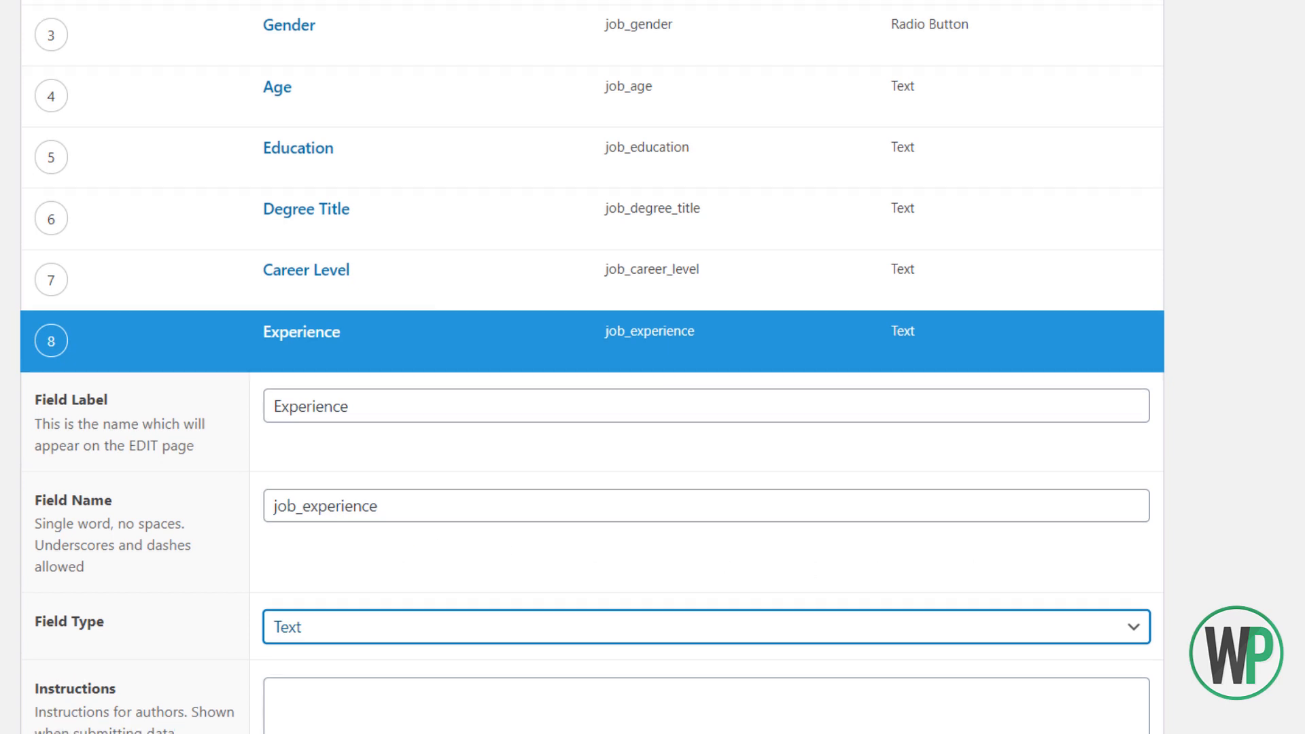
pyautogui.scroll(-7, 349, 606)
pyautogui.click(326, 509)
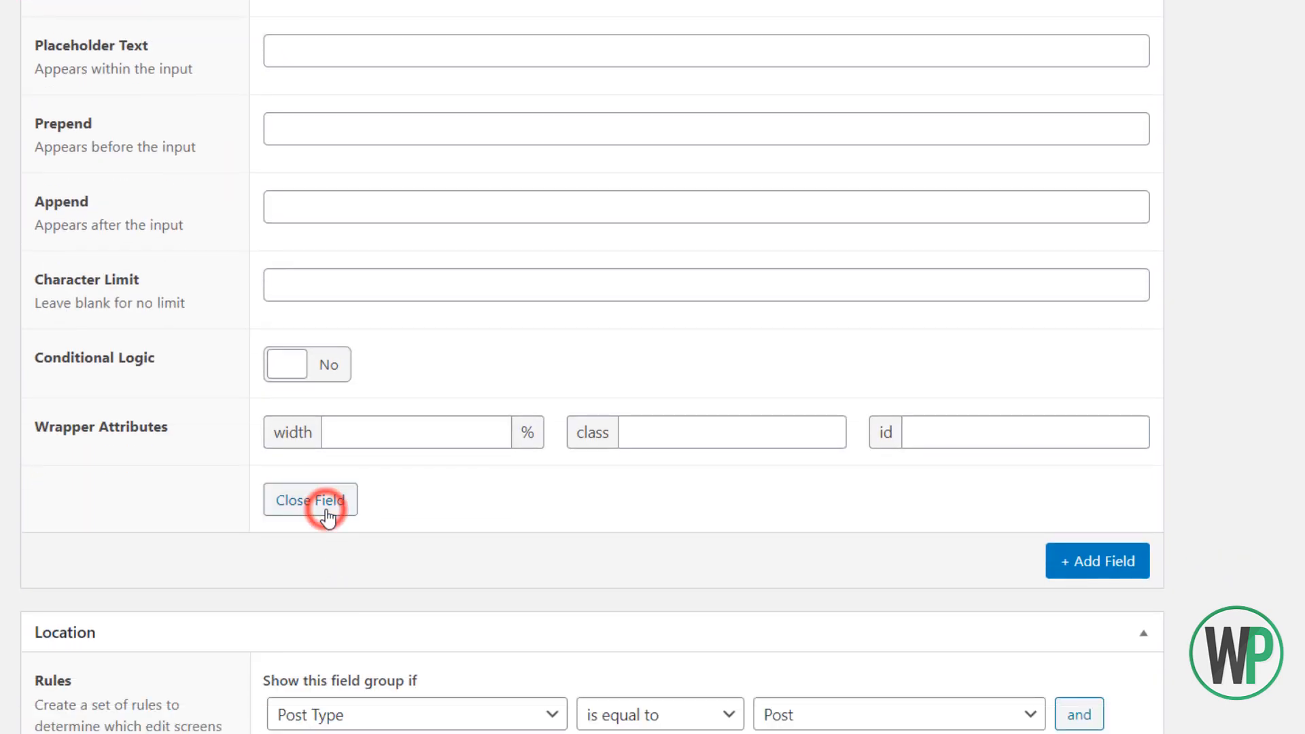
# Add a ninth field labelled "Application Deadline" to the group and set its name to "job_application_deadline"
pyautogui.scroll(15, 383, 475)
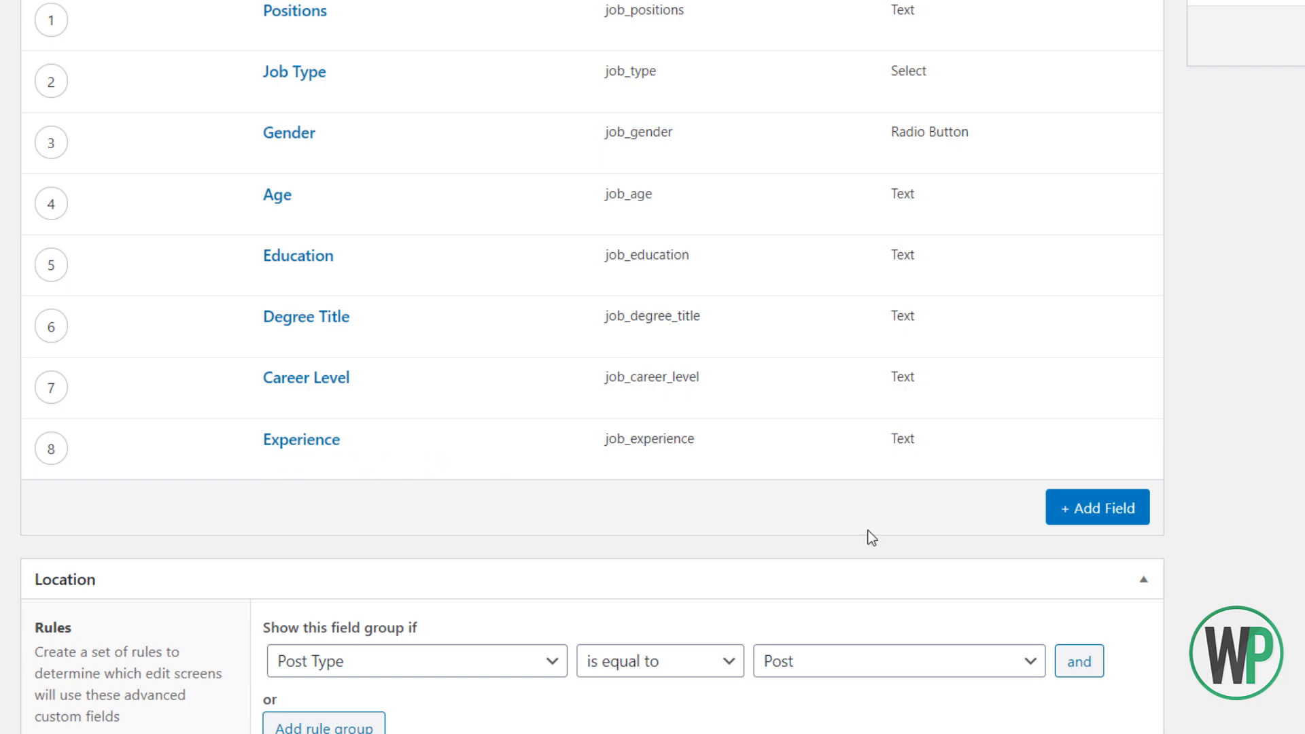
pyautogui.click(1078, 504)
pyautogui.click(610, 404)
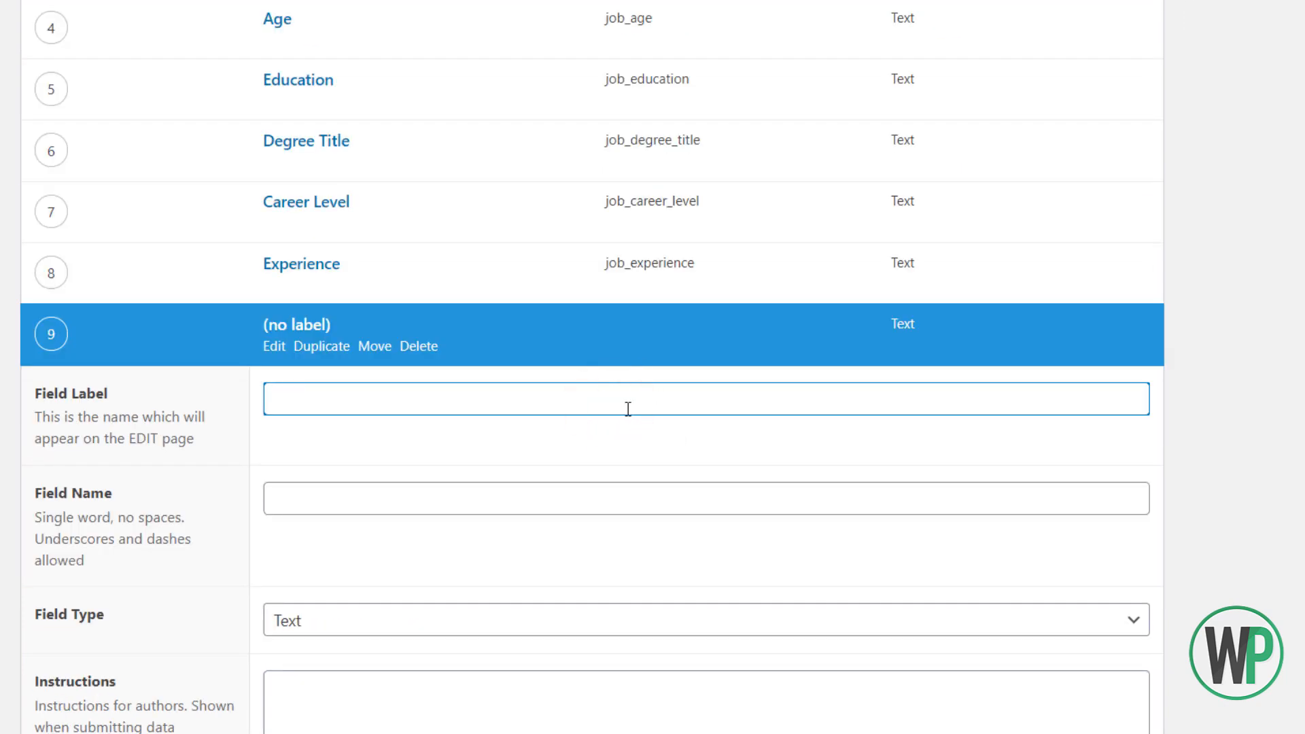
pyautogui.write('Application D')
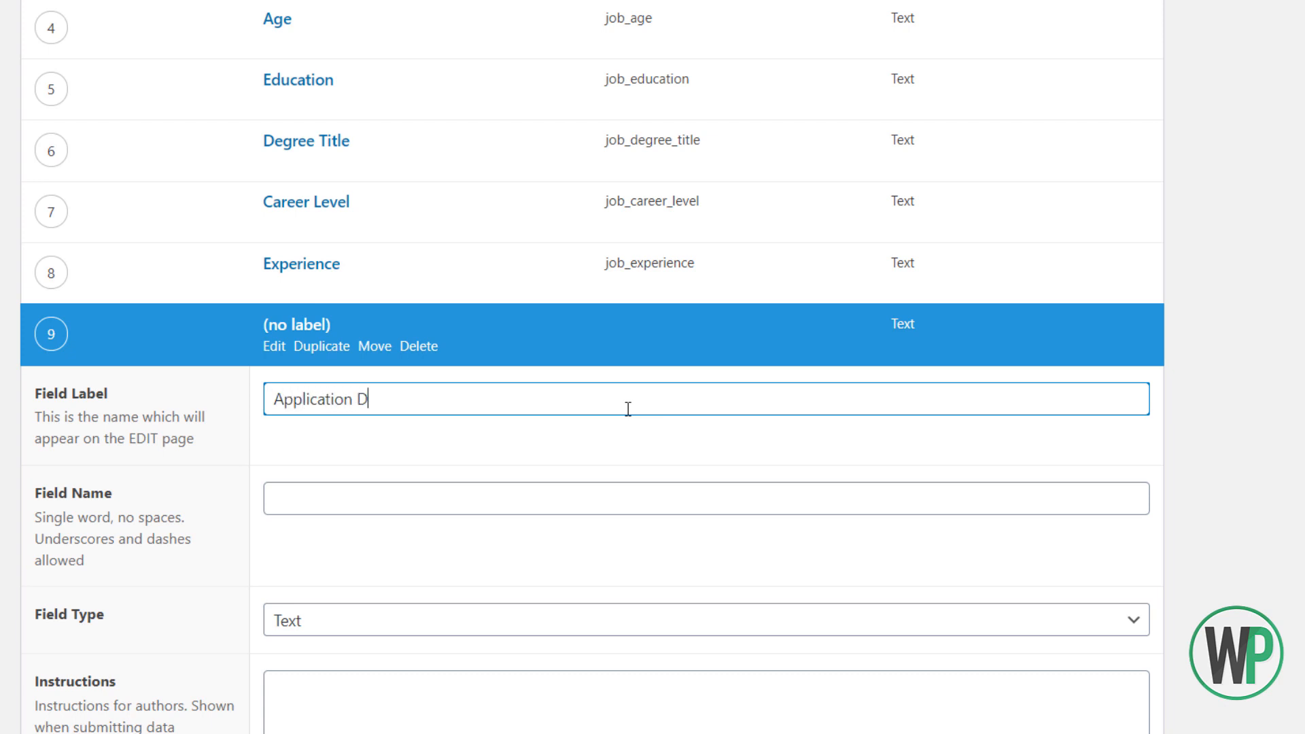
pyautogui.write('eadline')
pyautogui.press('Tab')
pyautogui.press('Home')
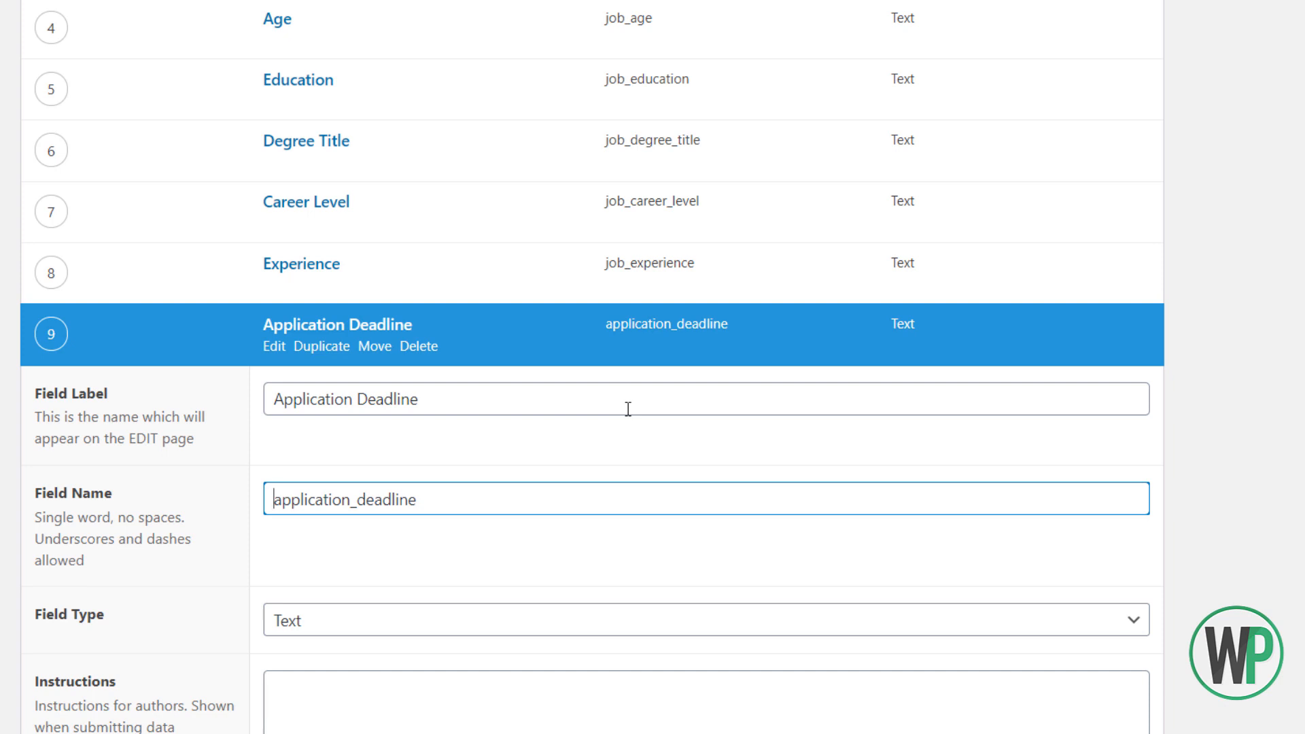
pyautogui.write('job_')
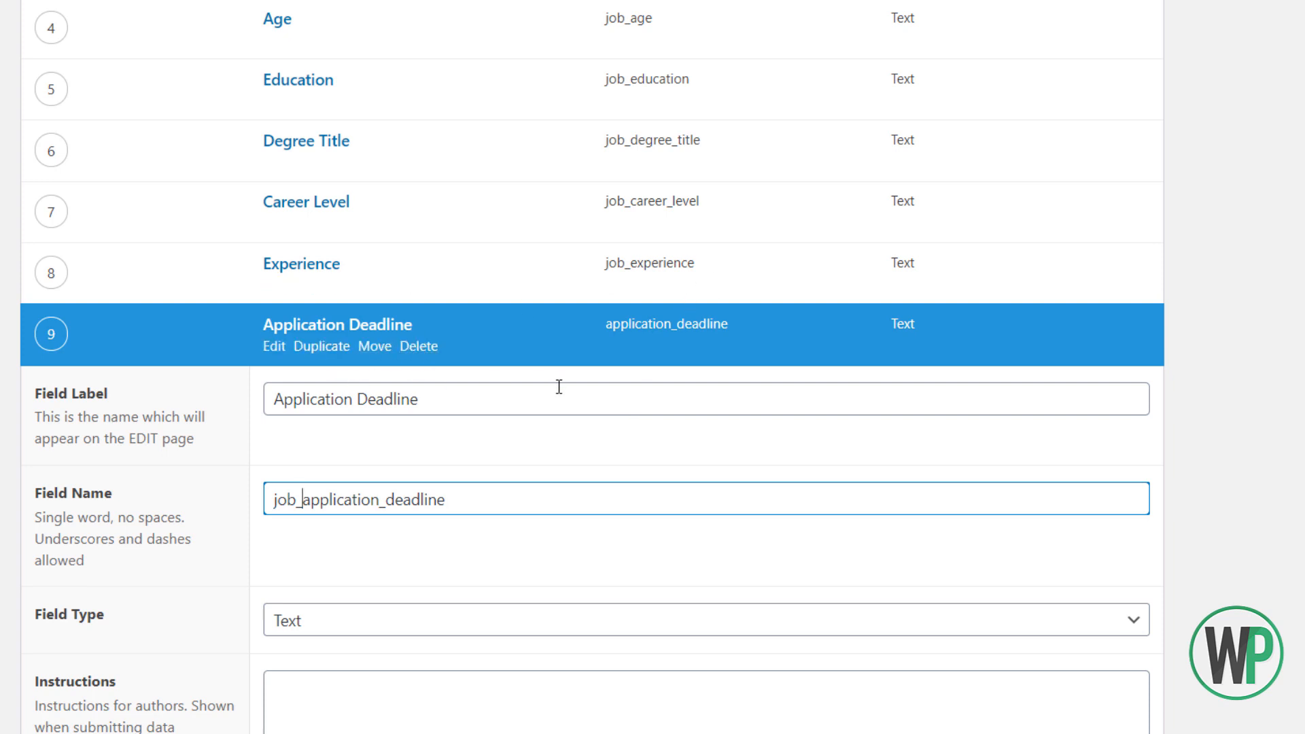
pyautogui.click(417, 400)
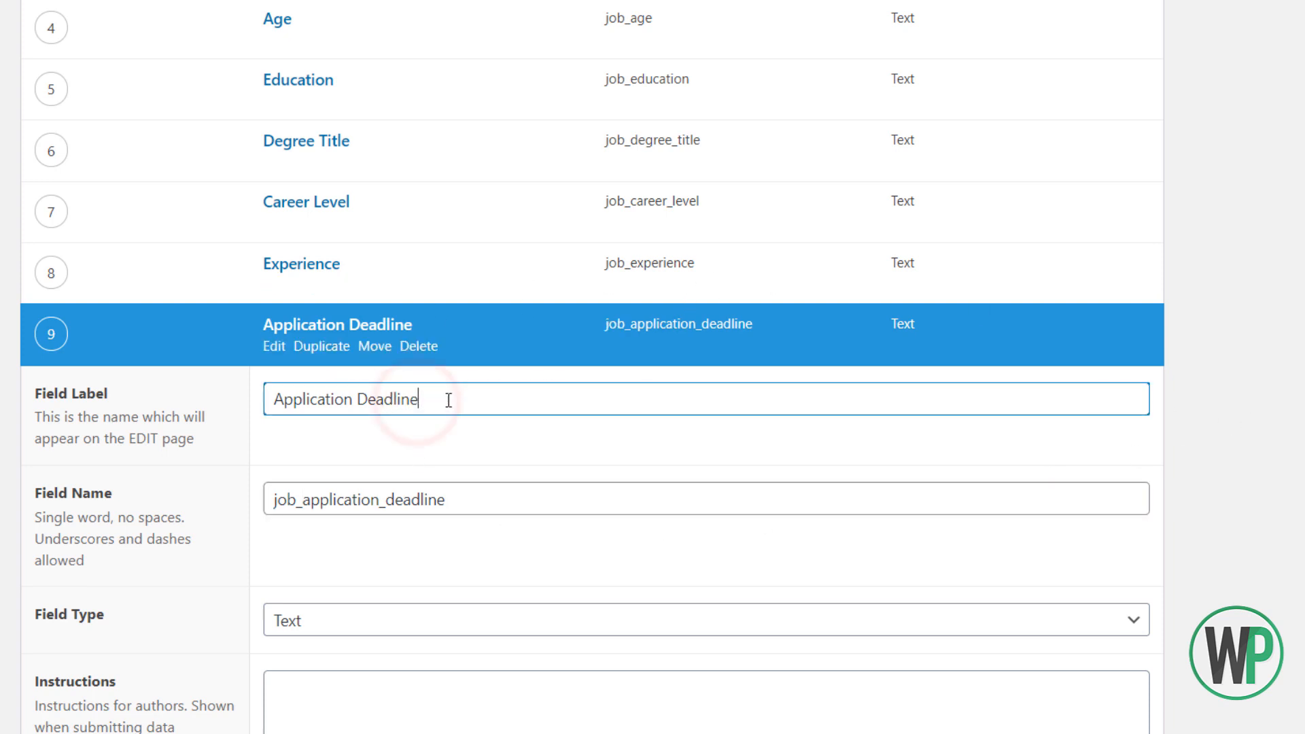
# Keep the Application Deadline field's type as Text with its remaining settings blank, and close the field
pyautogui.scroll(-9, 1013, 500)
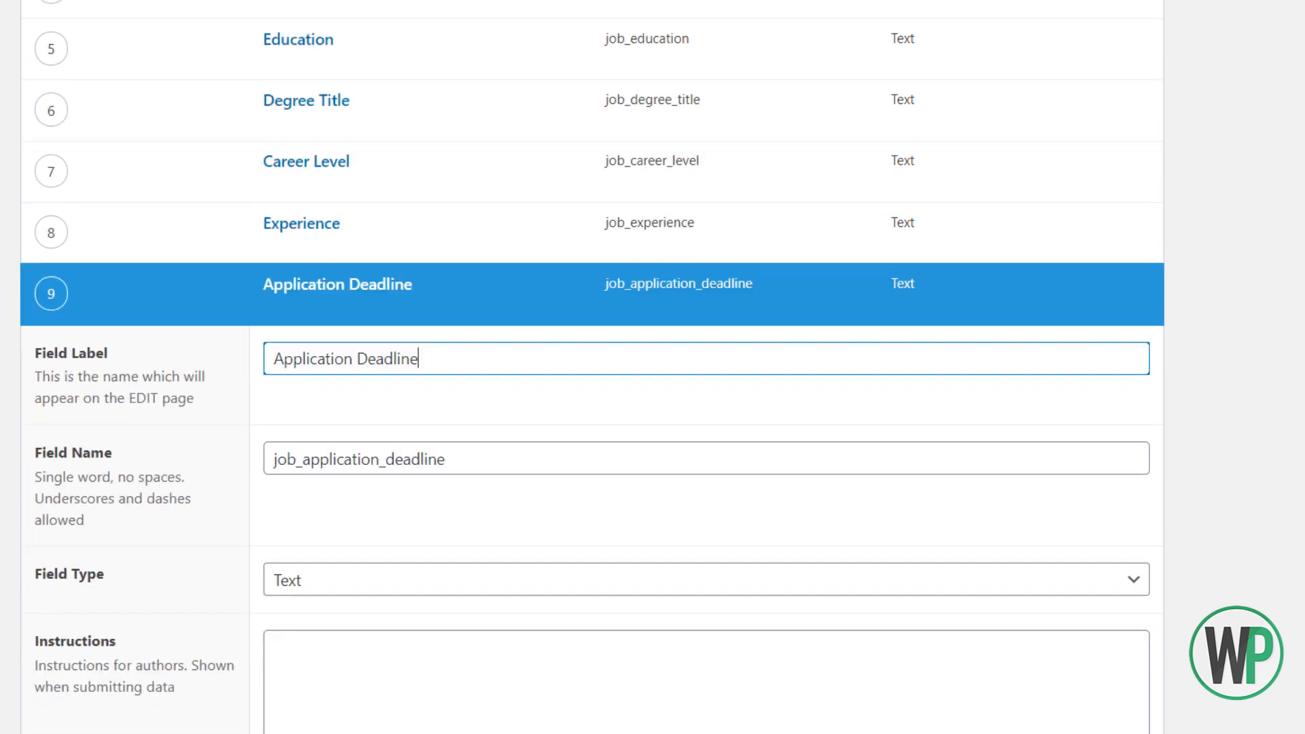
pyautogui.scroll(-5, 1013, 500)
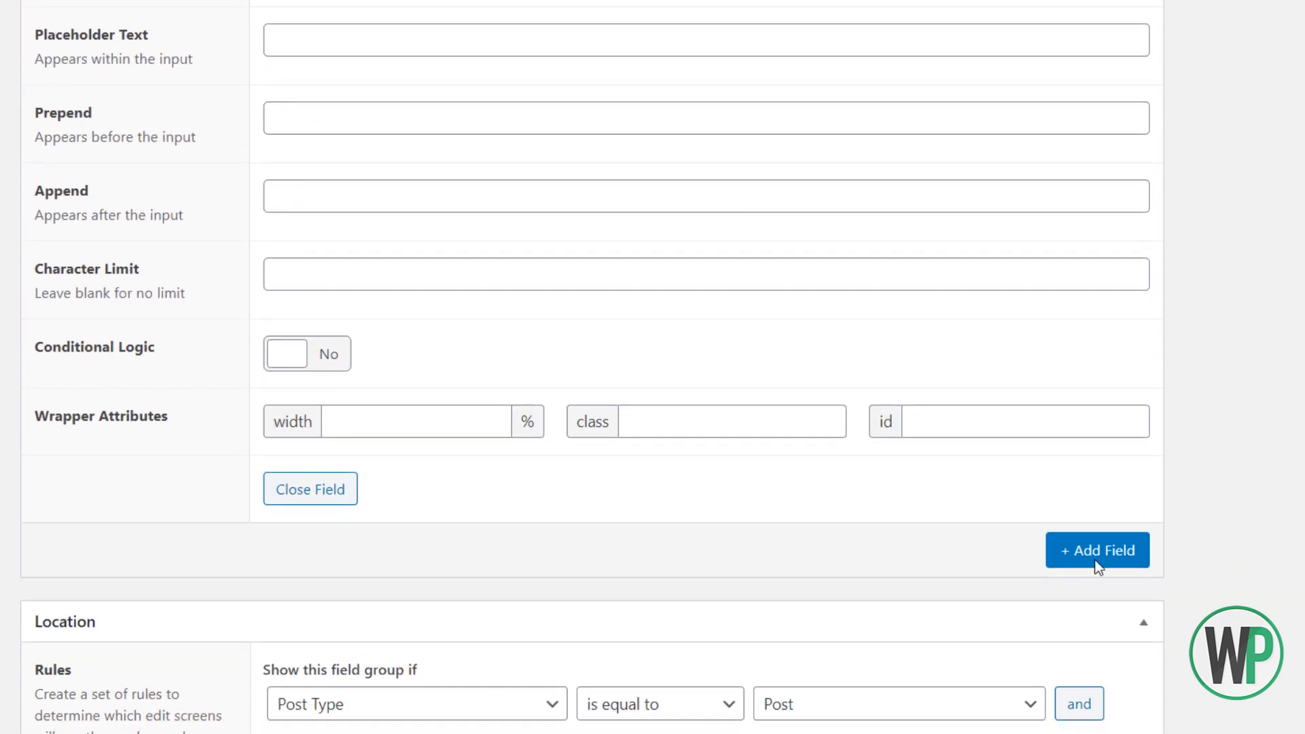
pyautogui.click(306, 490)
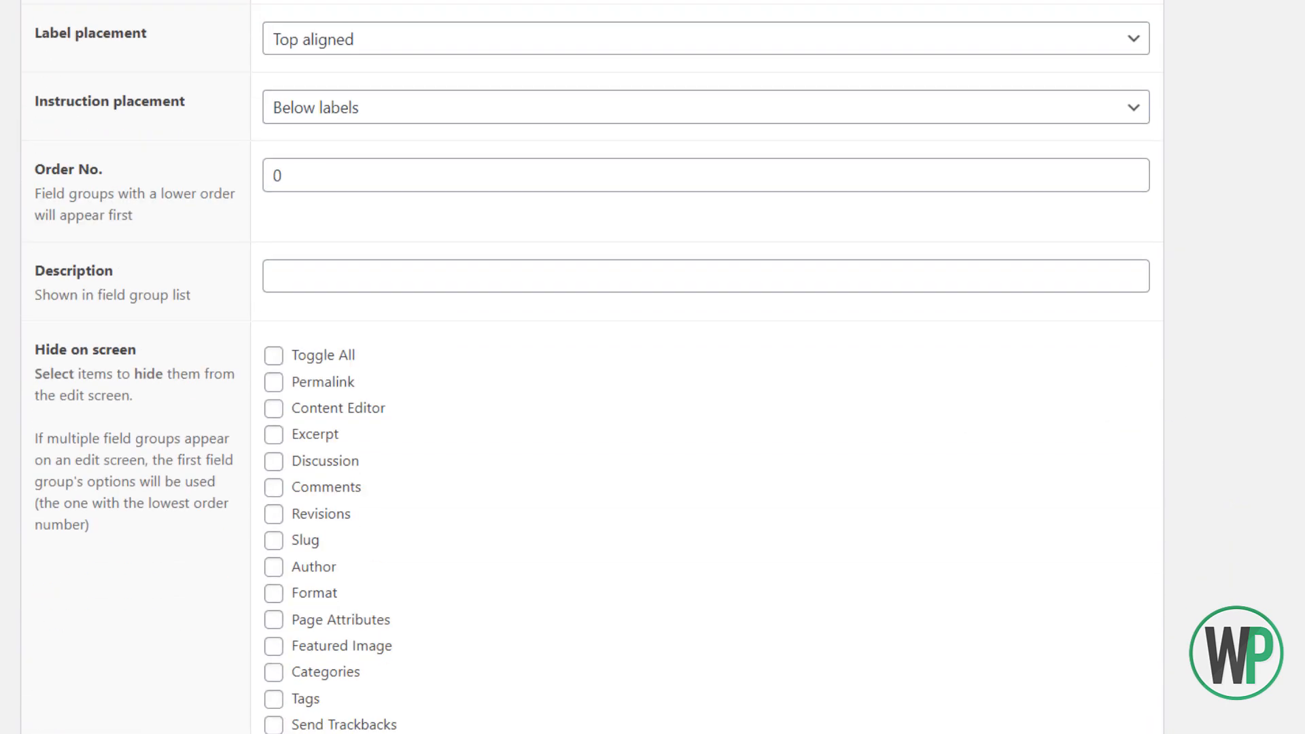
# Add a tenth field labelled "Skill Set" to the group and set its name to "job_skill_set"
pyautogui.scroll(4, 591, 367)
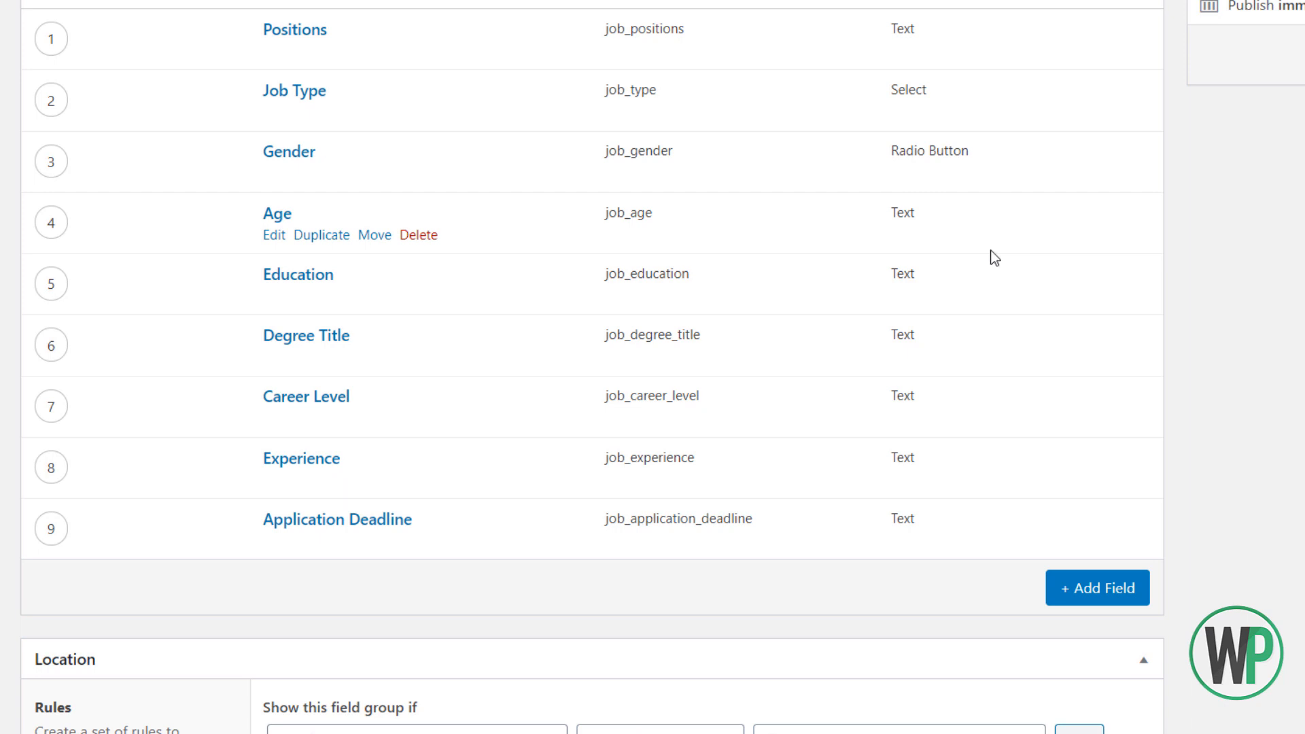
pyautogui.click(1072, 580)
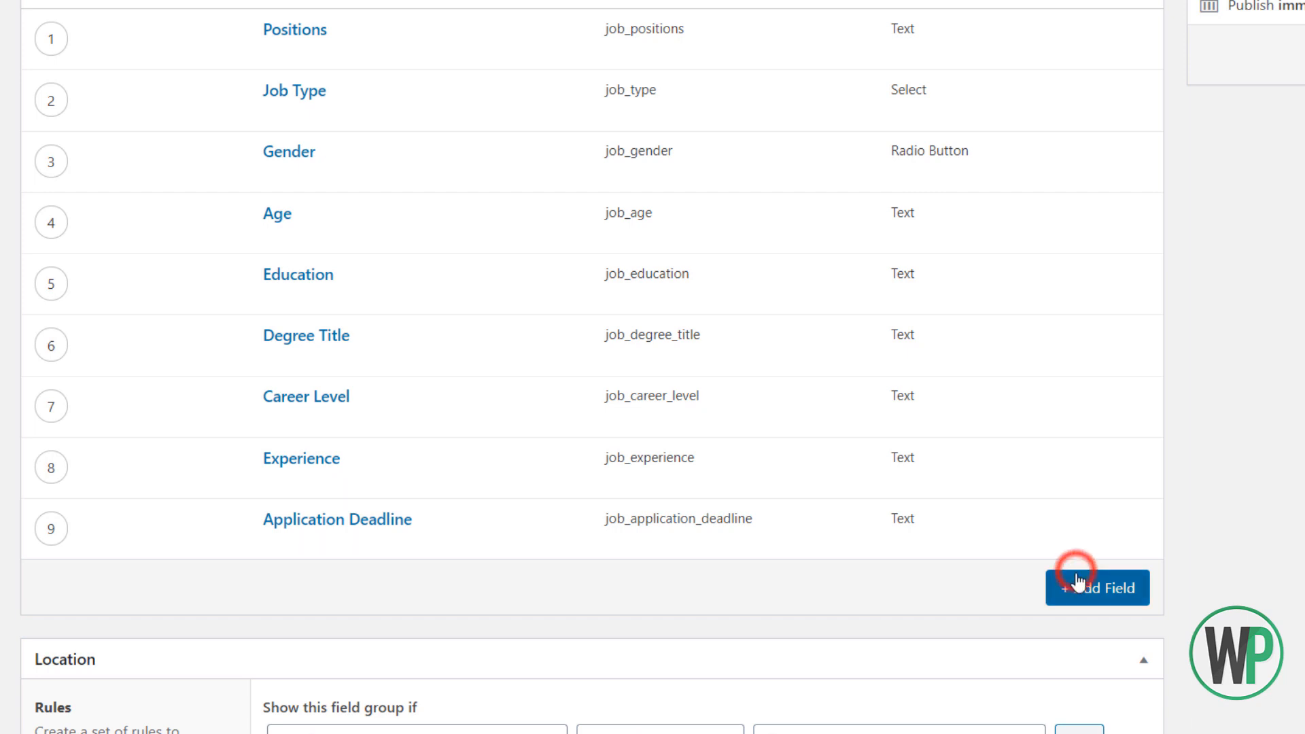
pyautogui.click(486, 401)
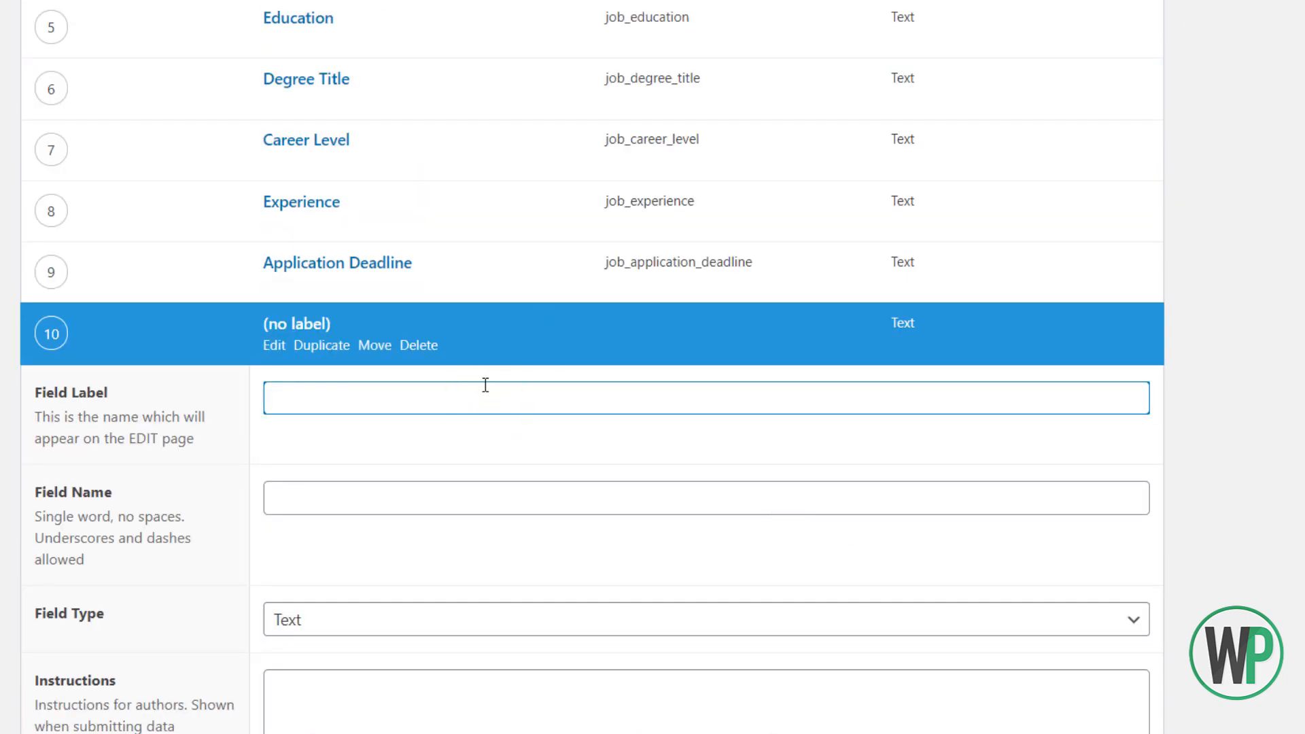
pyautogui.write('Skill Set')
pyautogui.rightClick(534, 369)
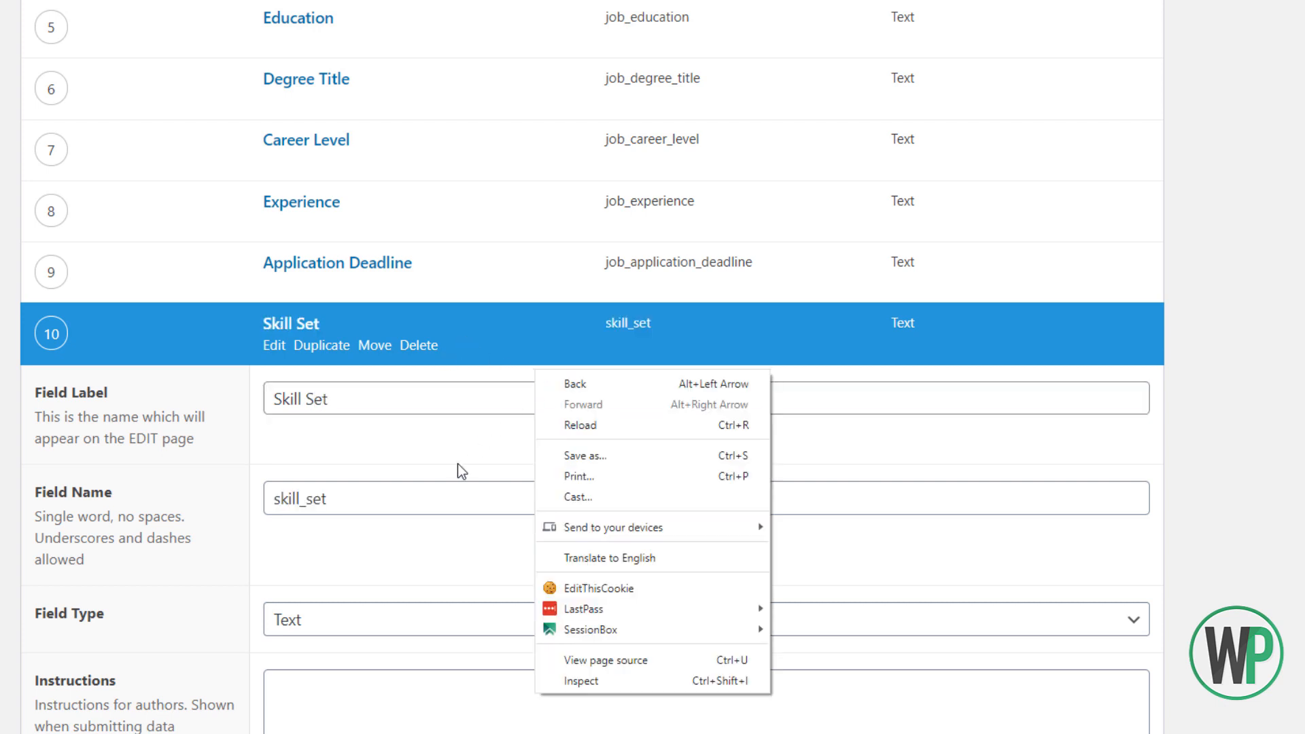
pyautogui.click(272, 499)
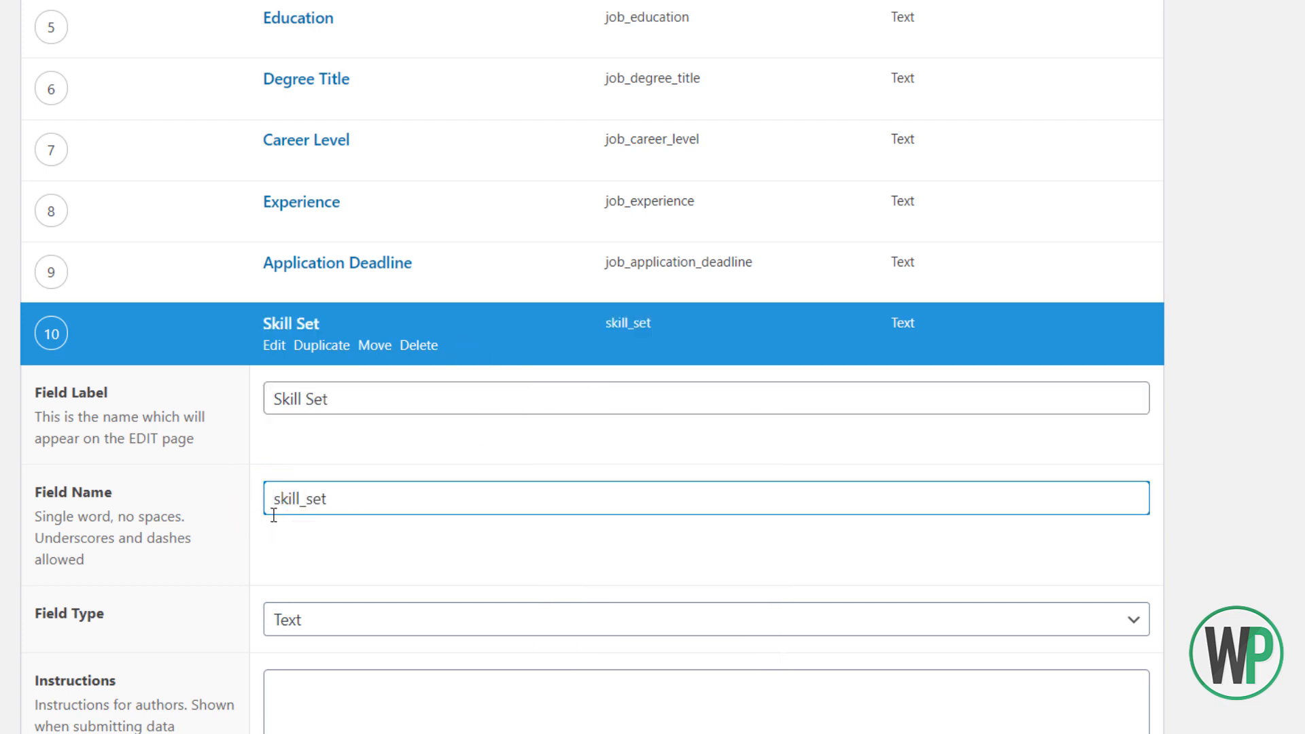
pyautogui.write('job_')
# Change the Skill Set field's type to Text Area
pyautogui.scroll(-6, 480, 272)
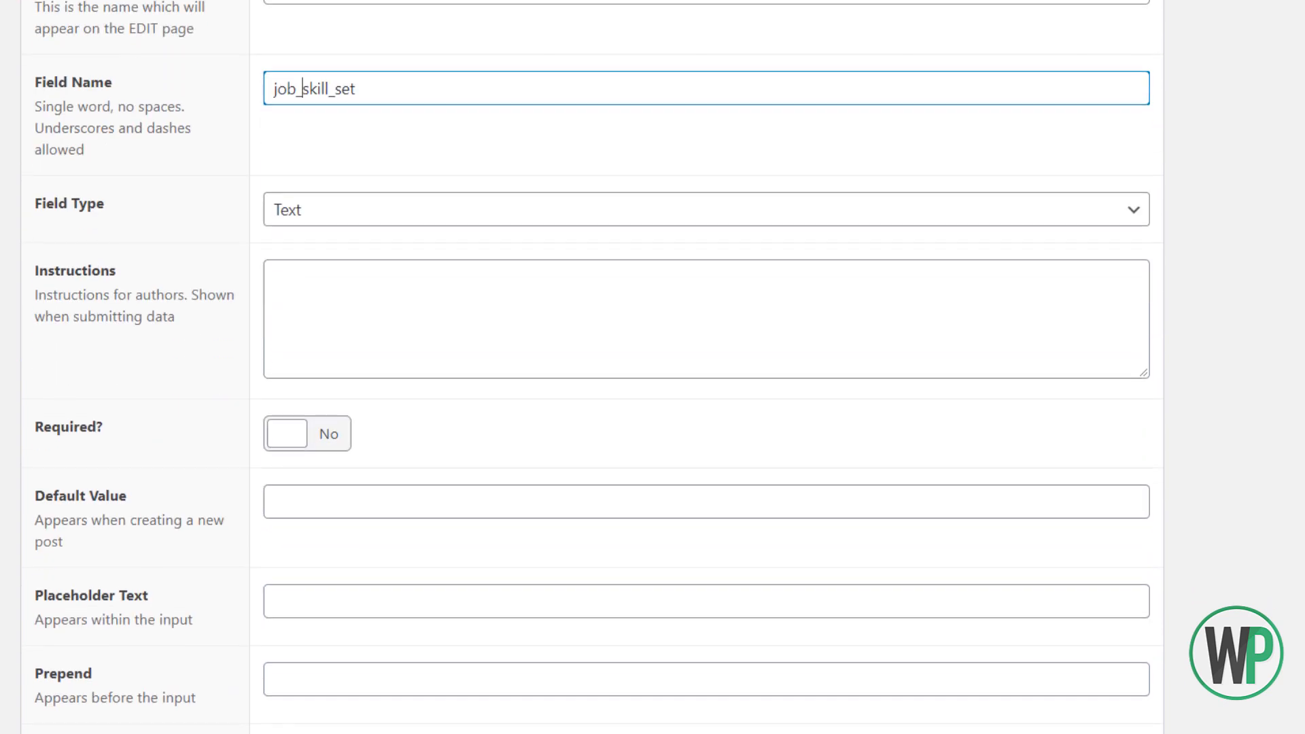
pyautogui.click(480, 208)
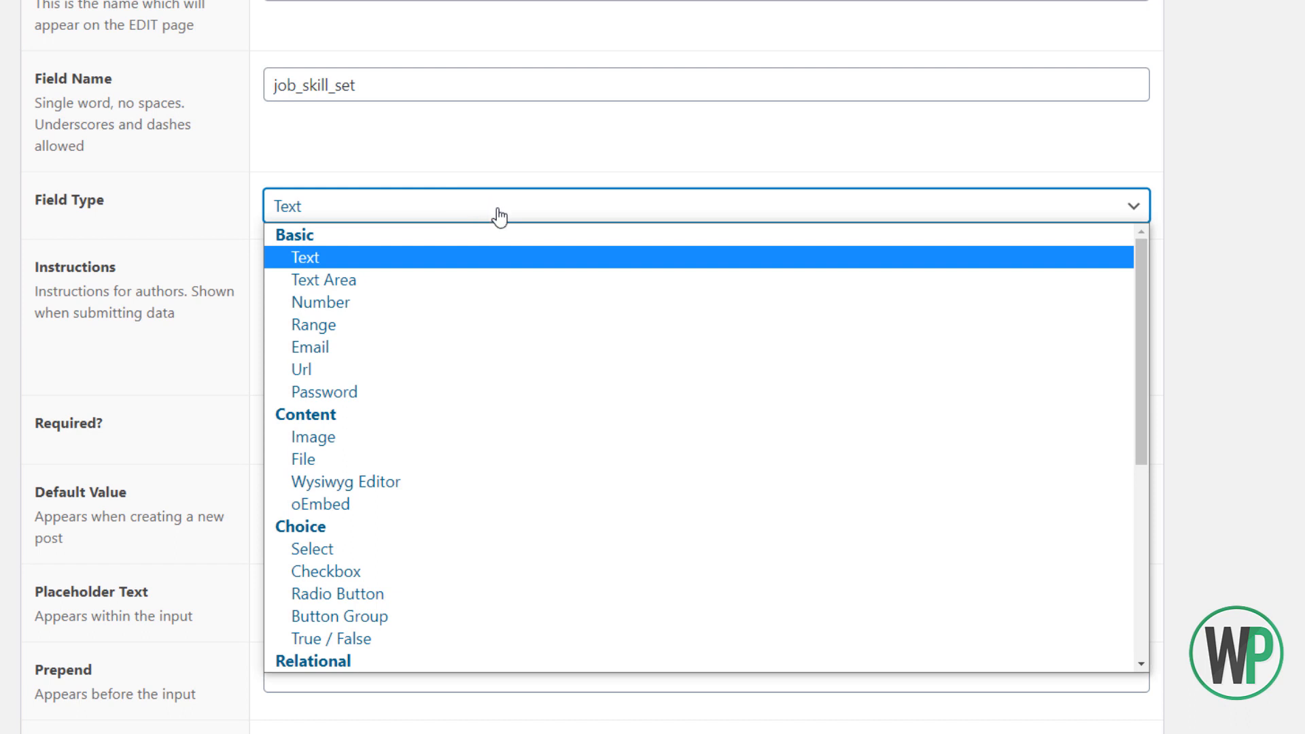
pyautogui.scroll(1, 533, 224)
pyautogui.click(676, 294)
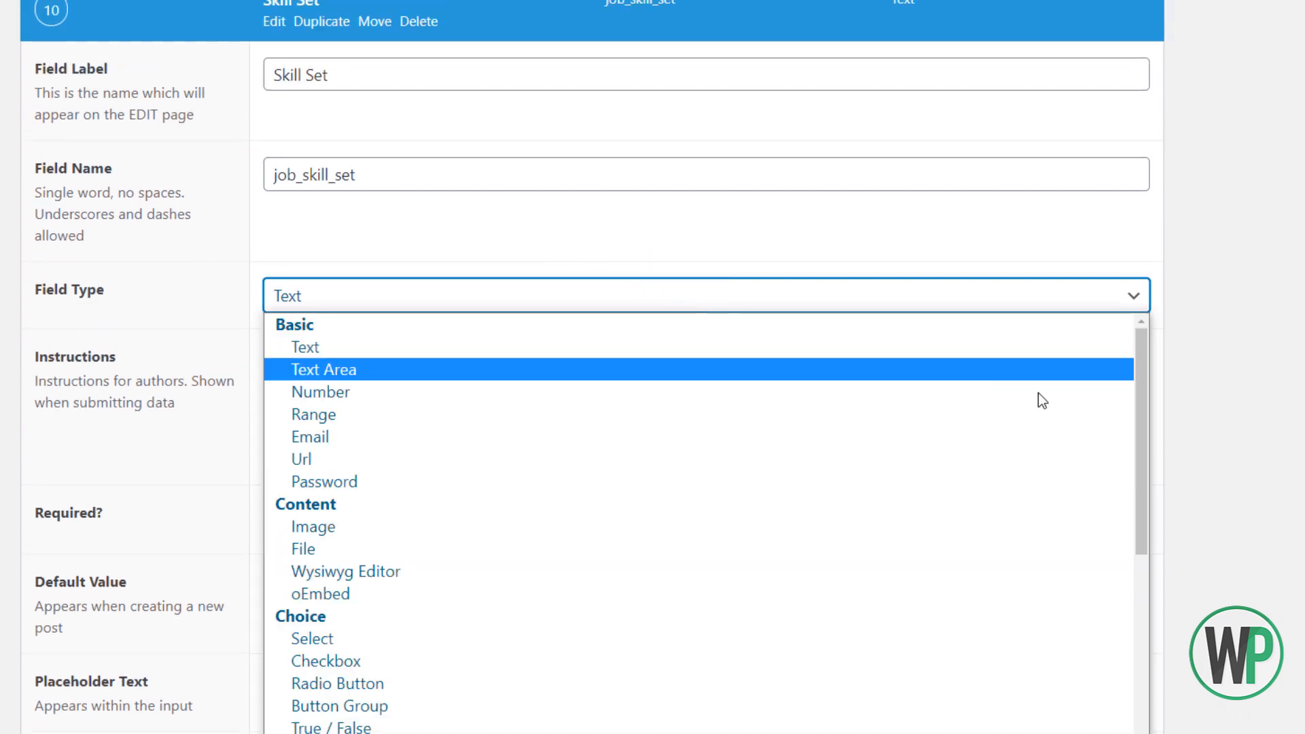
pyautogui.moveTo(1144, 392); pyautogui.dragTo(1156, 406)
pyautogui.scroll(-1, 1156, 406)
pyautogui.click(426, 280)
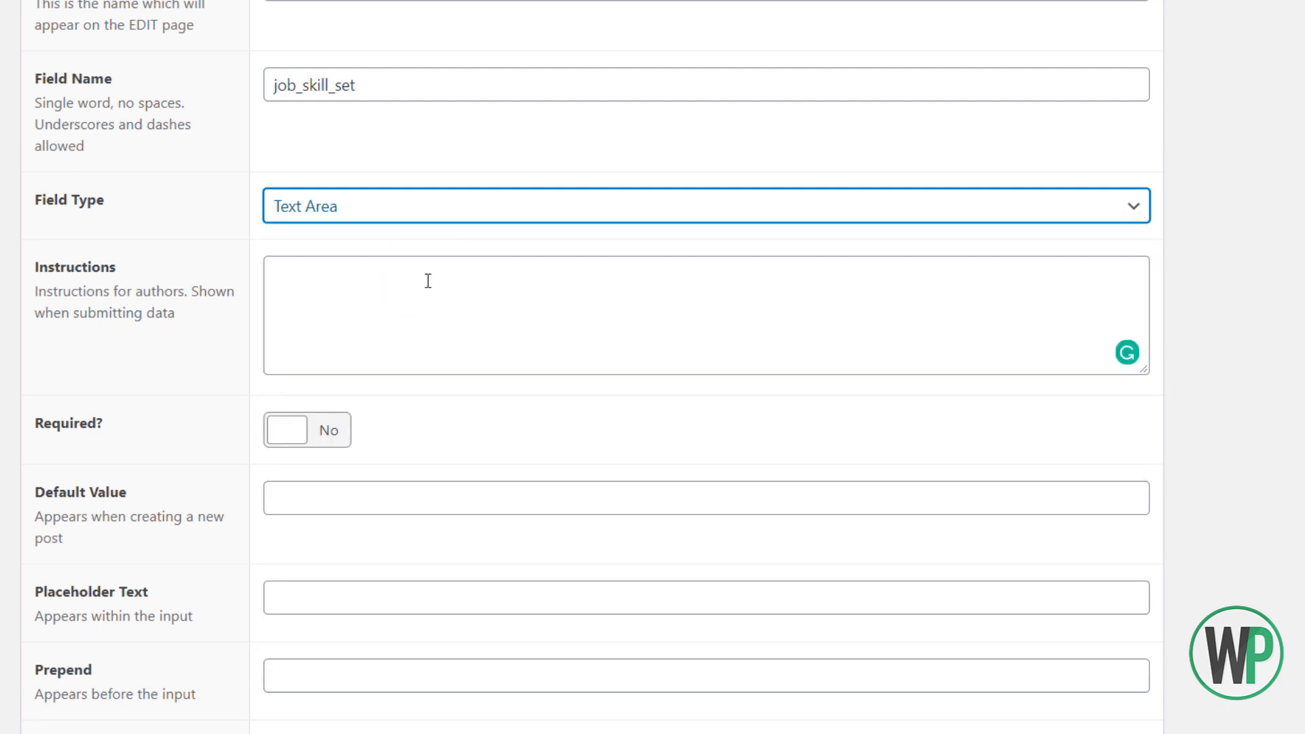
pyautogui.click(428, 281)
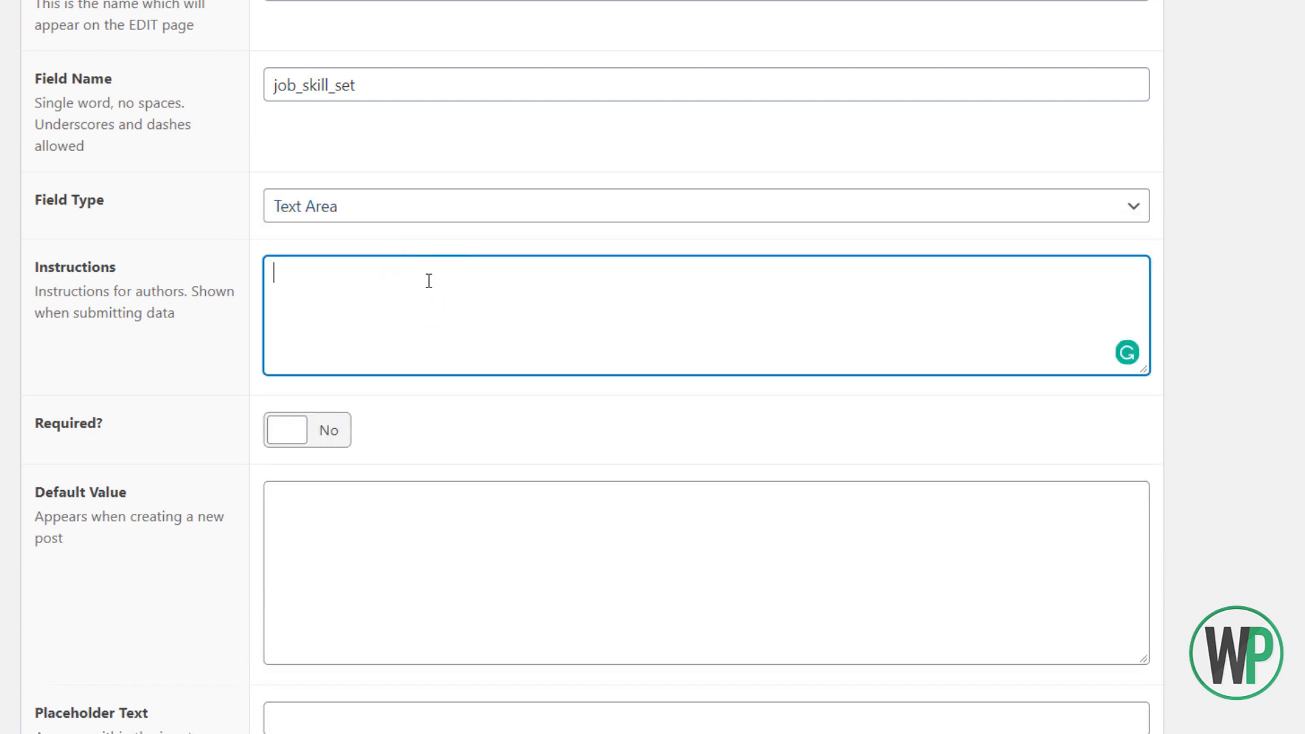
# Leave the Skill Set field's default value and remaining settings as they are, and close the field
pyautogui.click(410, 548)
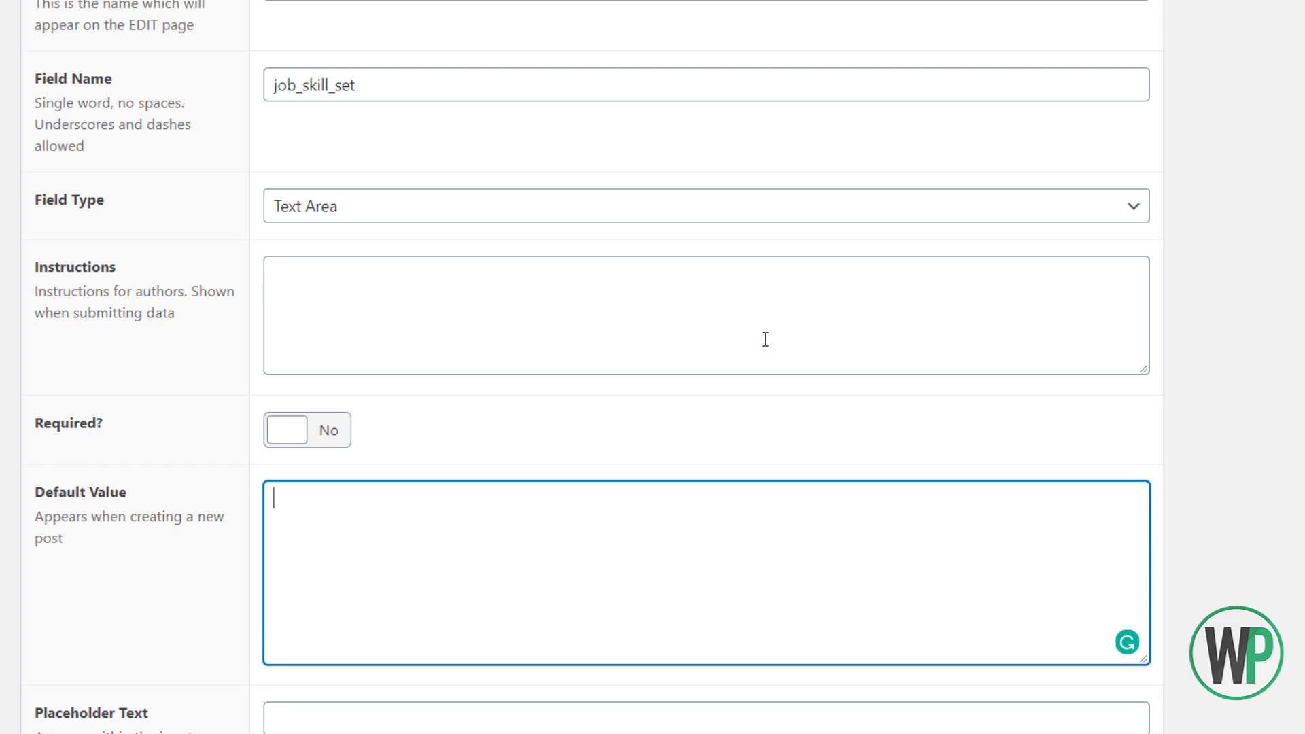
pyautogui.scroll(2, 1185, 443)
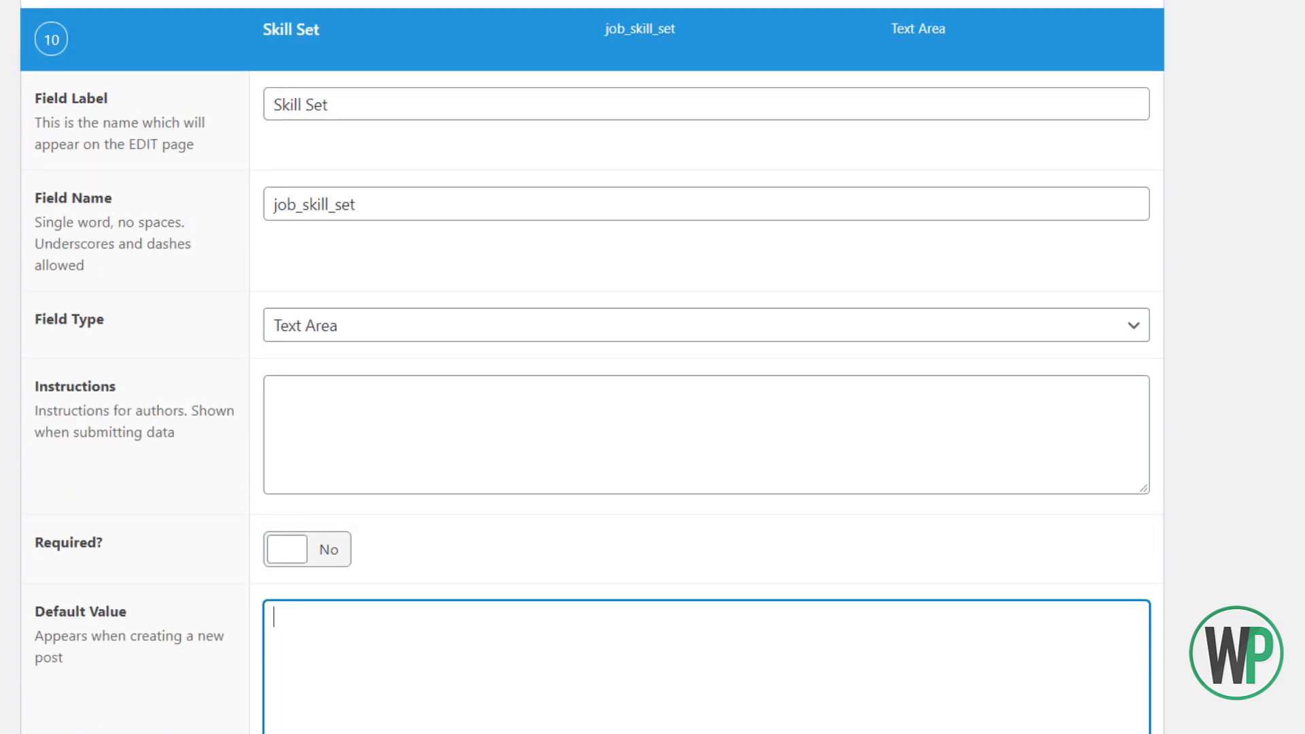
pyautogui.scroll(-10, 592, 367)
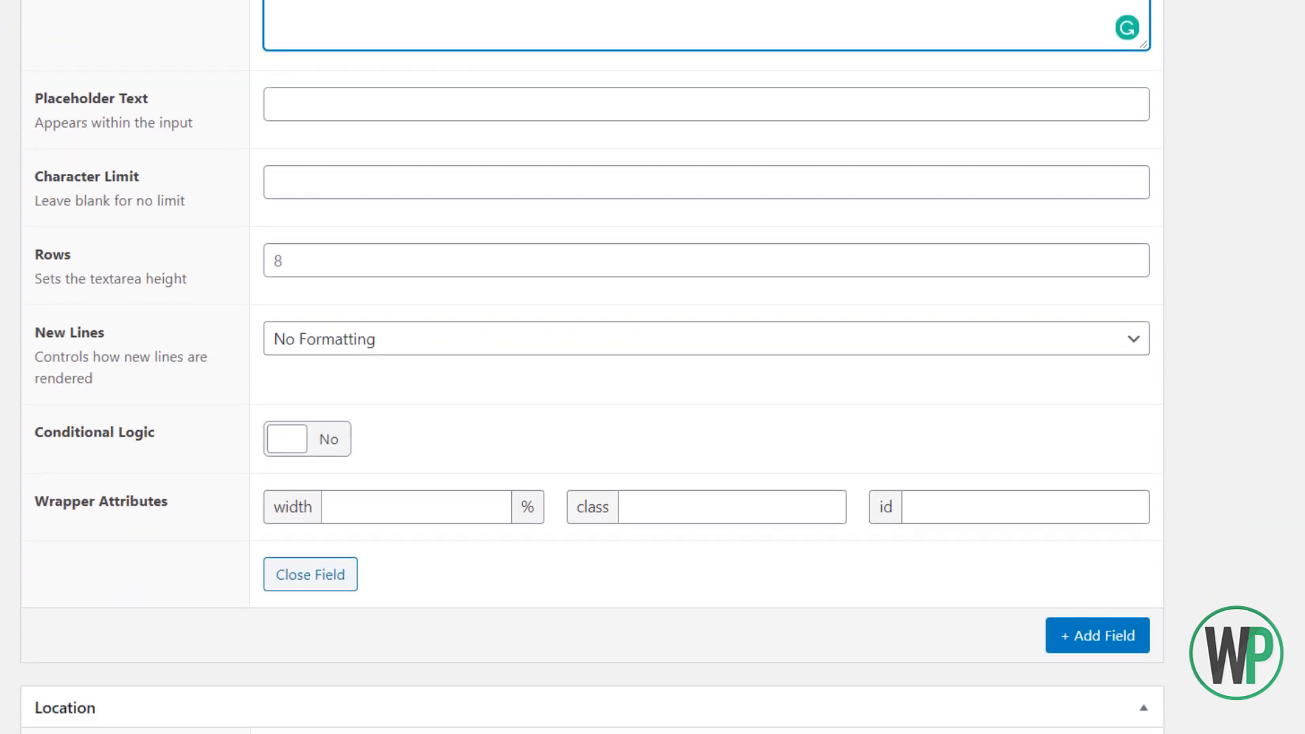
pyautogui.click(320, 562)
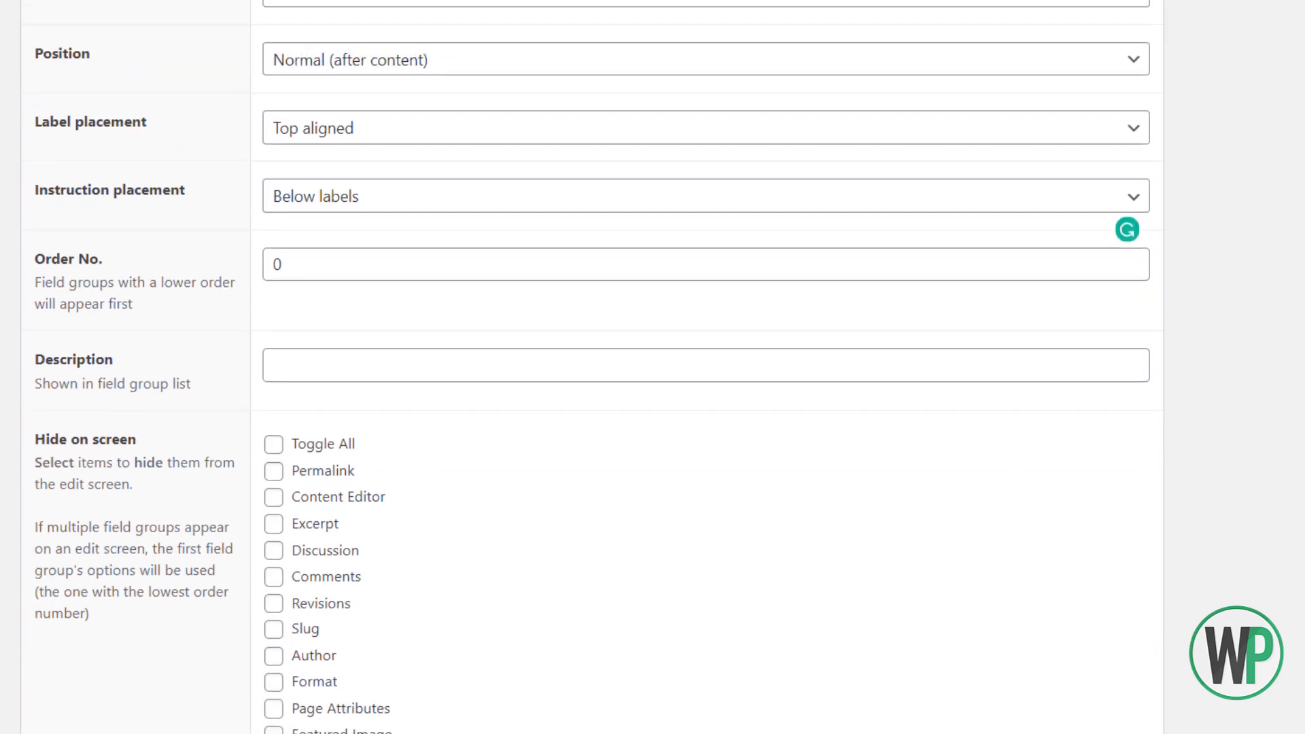
# Set the field group's location rule to show it if Post Type is equal to Job
pyautogui.scroll(15, 437, 204)
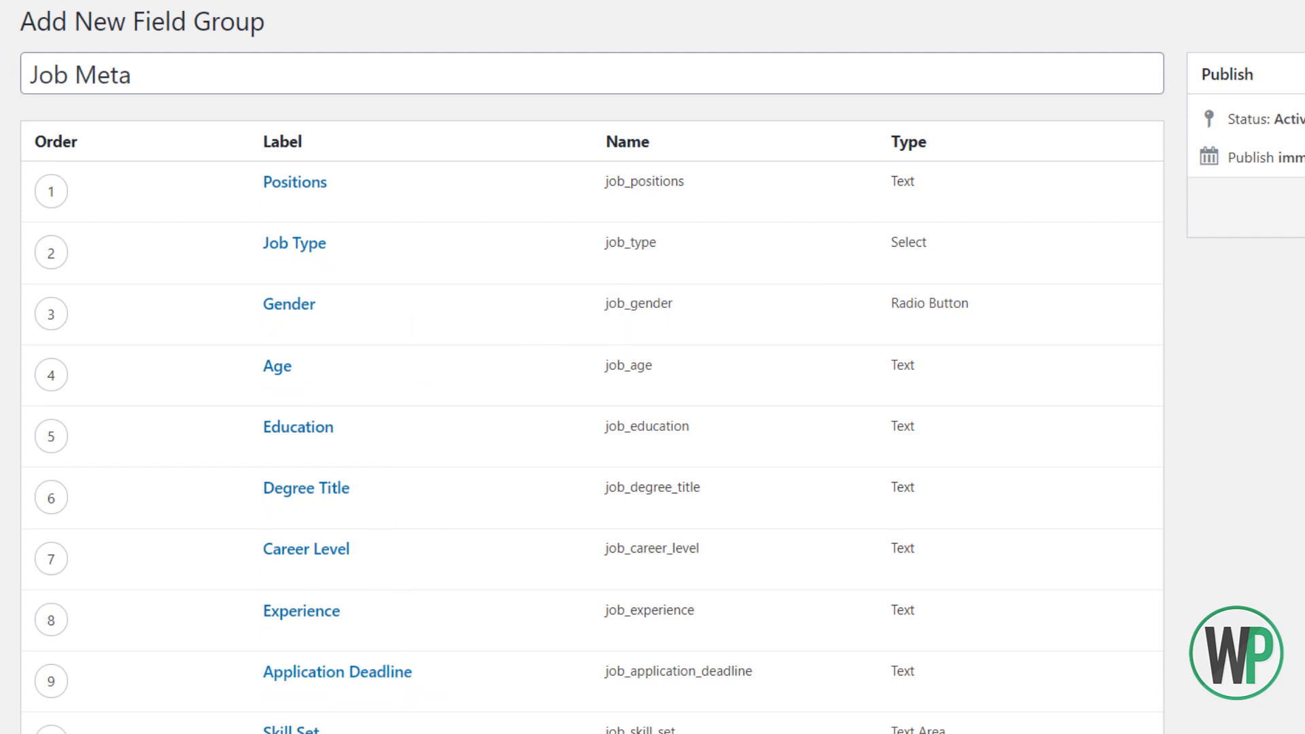
pyautogui.scroll(-8, 592, 367)
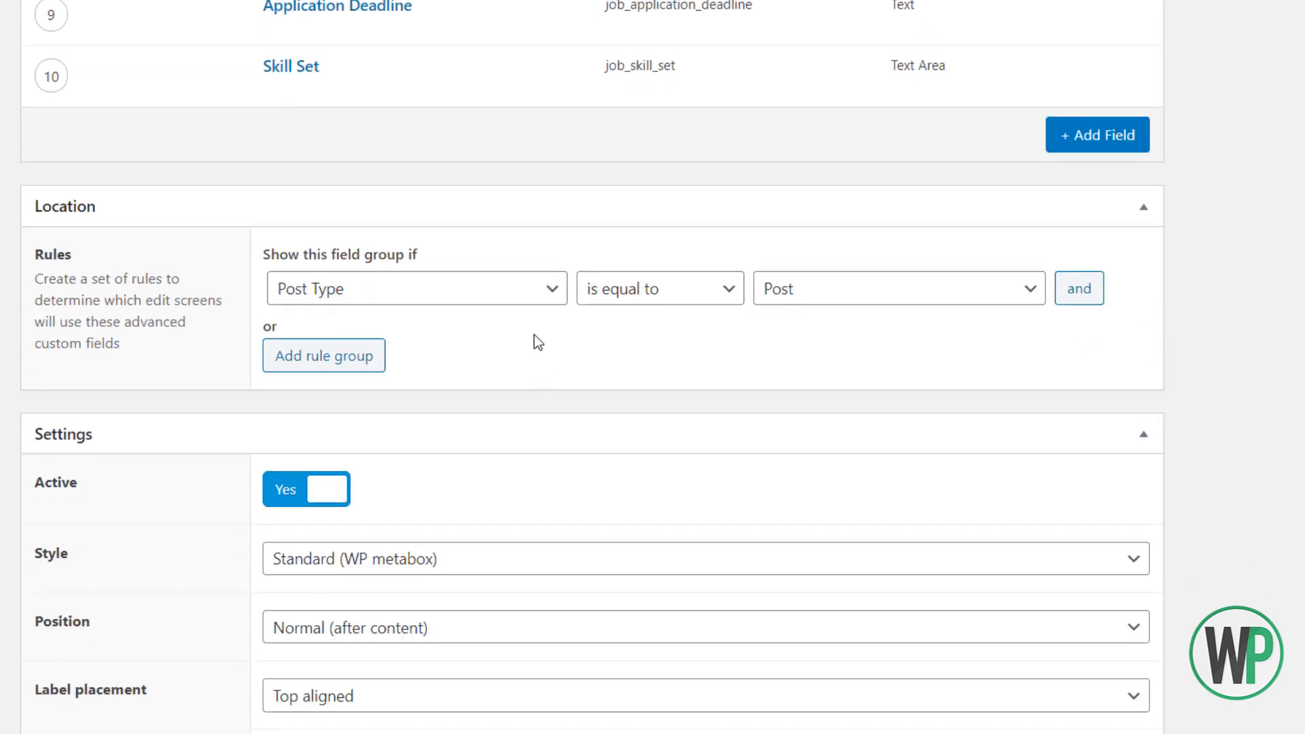
pyautogui.click(442, 295)
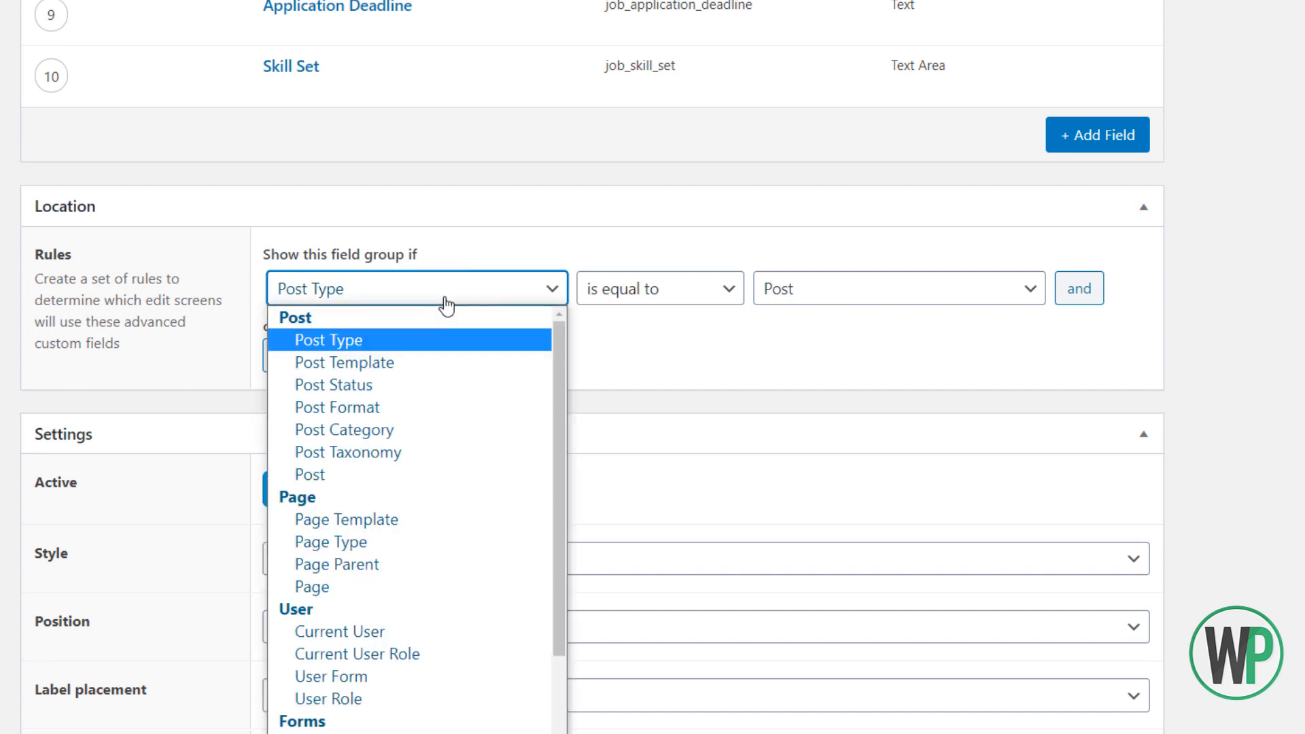
pyautogui.click(440, 299)
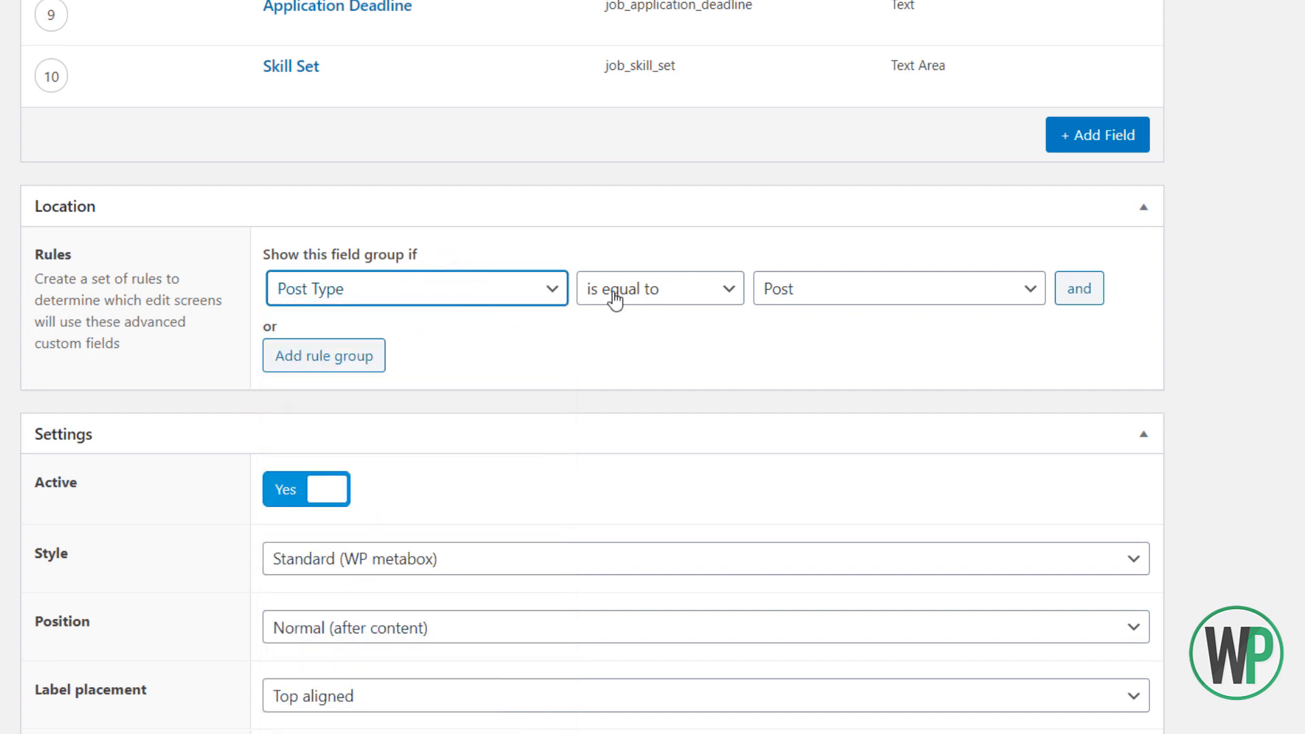
pyautogui.click(562, 292)
pyautogui.moveTo(556, 385); pyautogui.dragTo(565, 329)
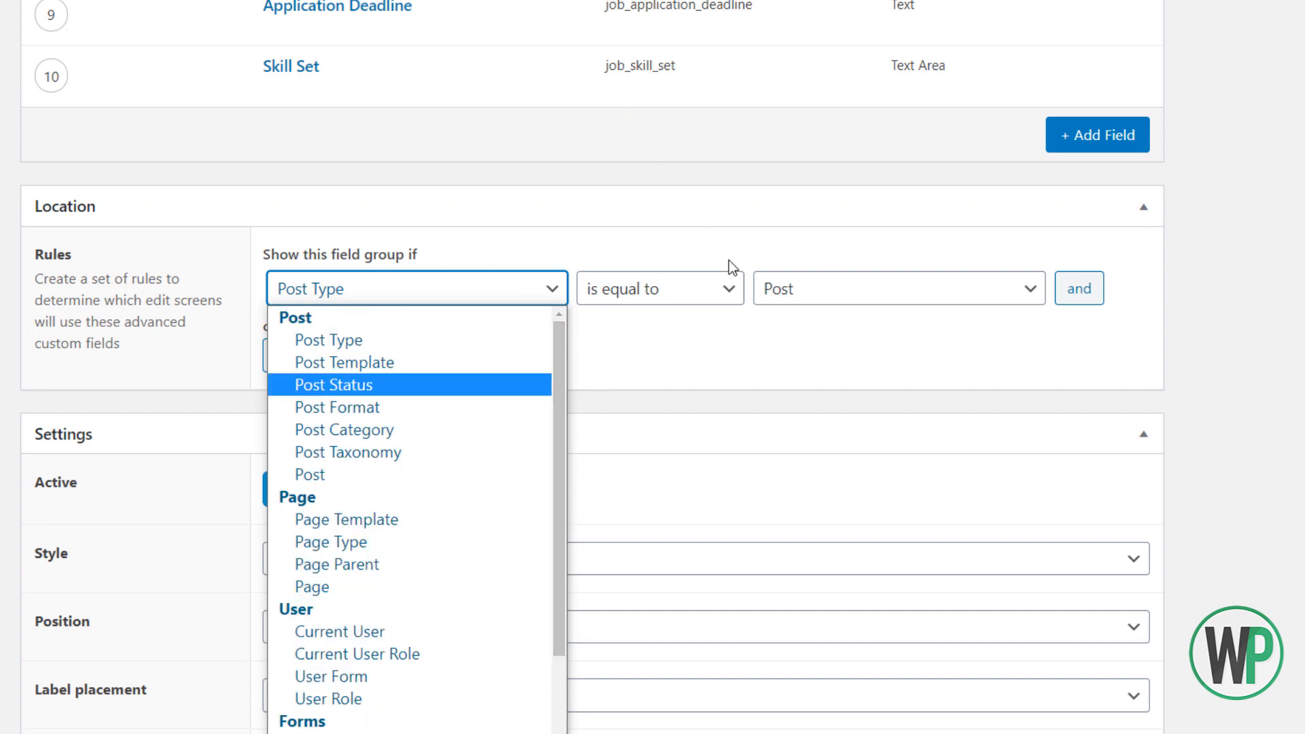
pyautogui.click(704, 307)
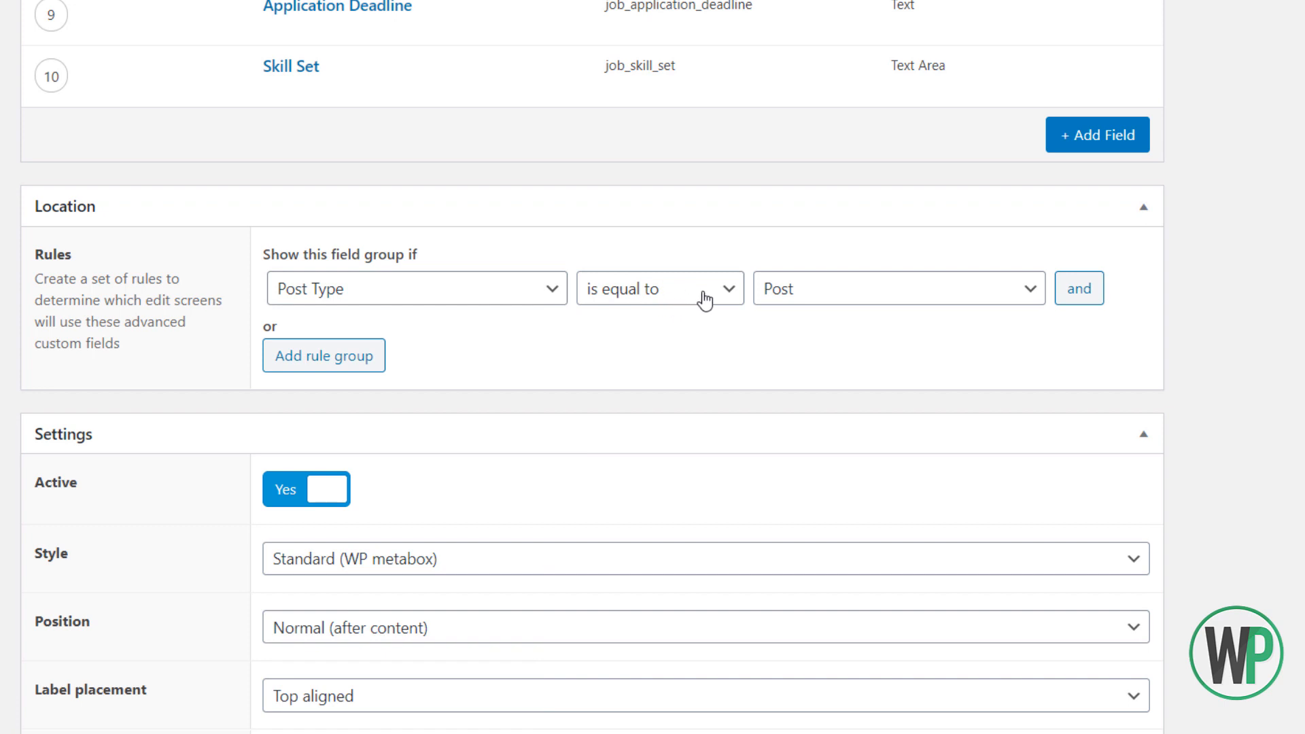
pyautogui.click(777, 288)
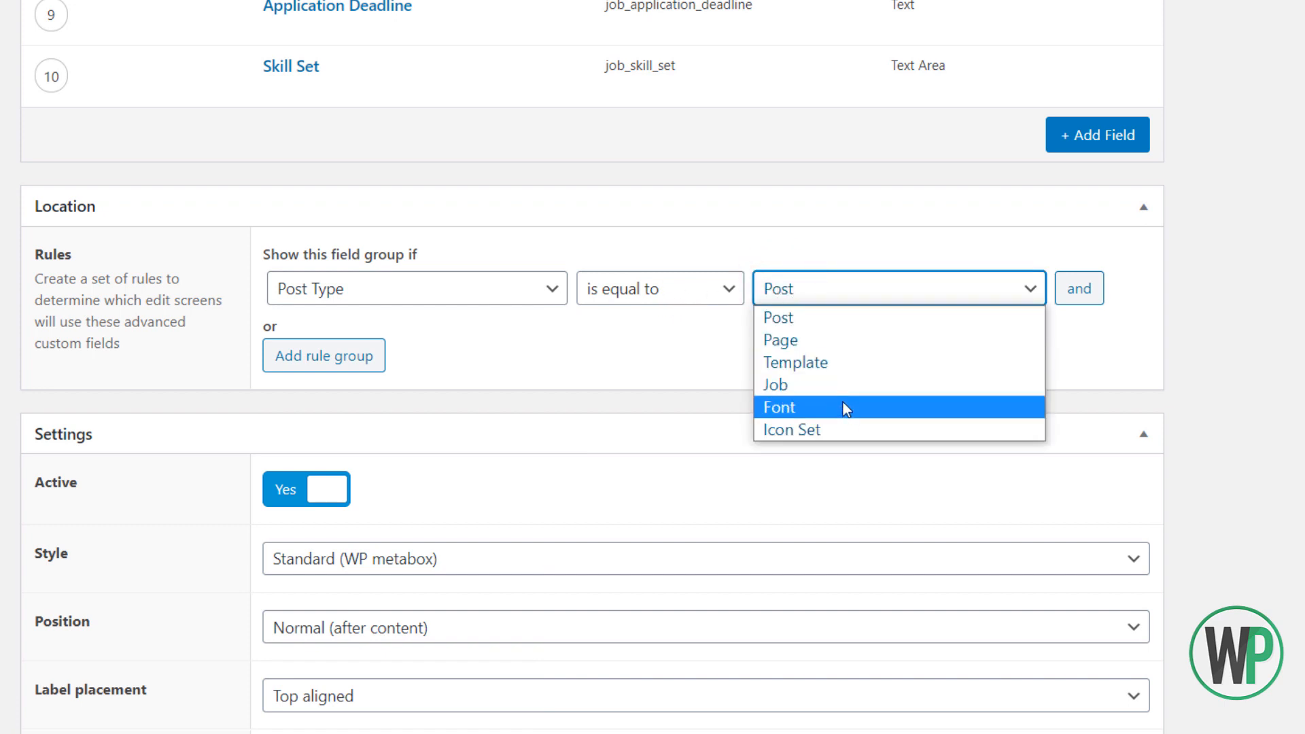
pyautogui.click(842, 389)
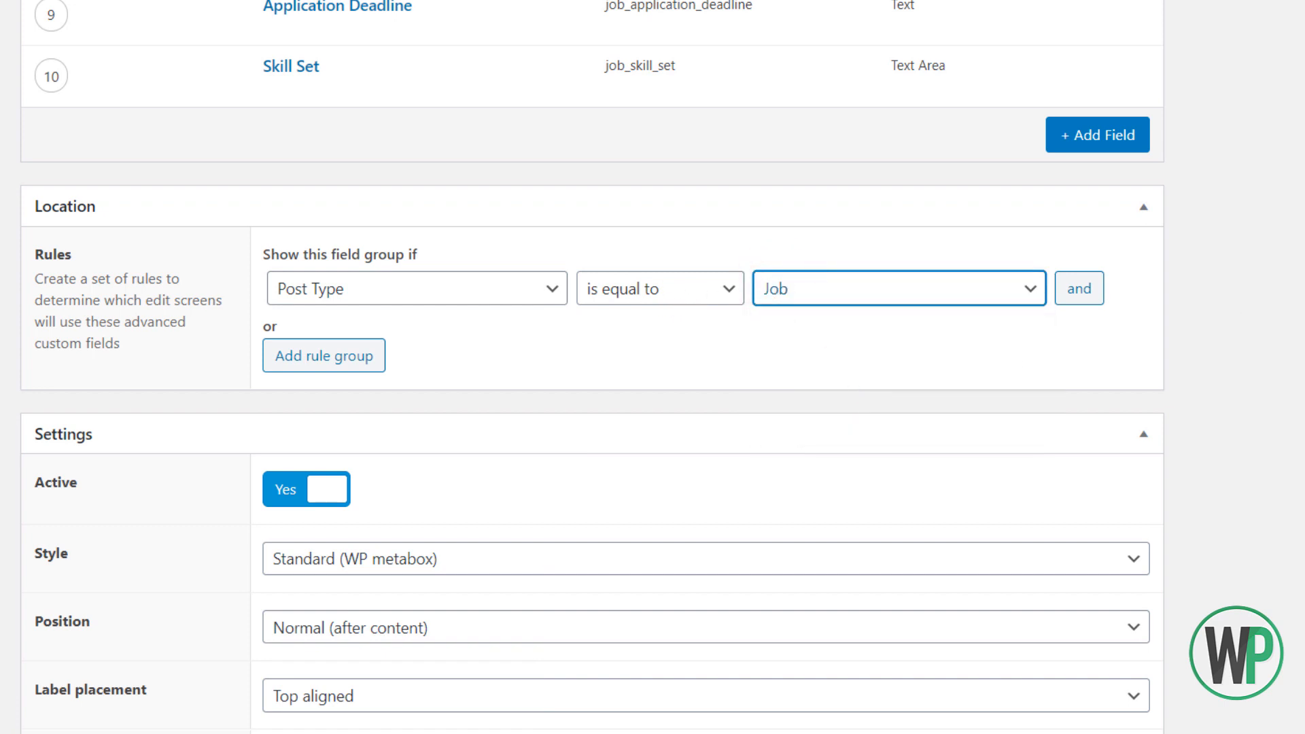
# Review the field group's settings, including the Style and Position choices, keeping Standard (WP metabox) and Normal (after content)
pyautogui.scroll(1, 653, 367)
pyautogui.scroll(-1, 653, 368)
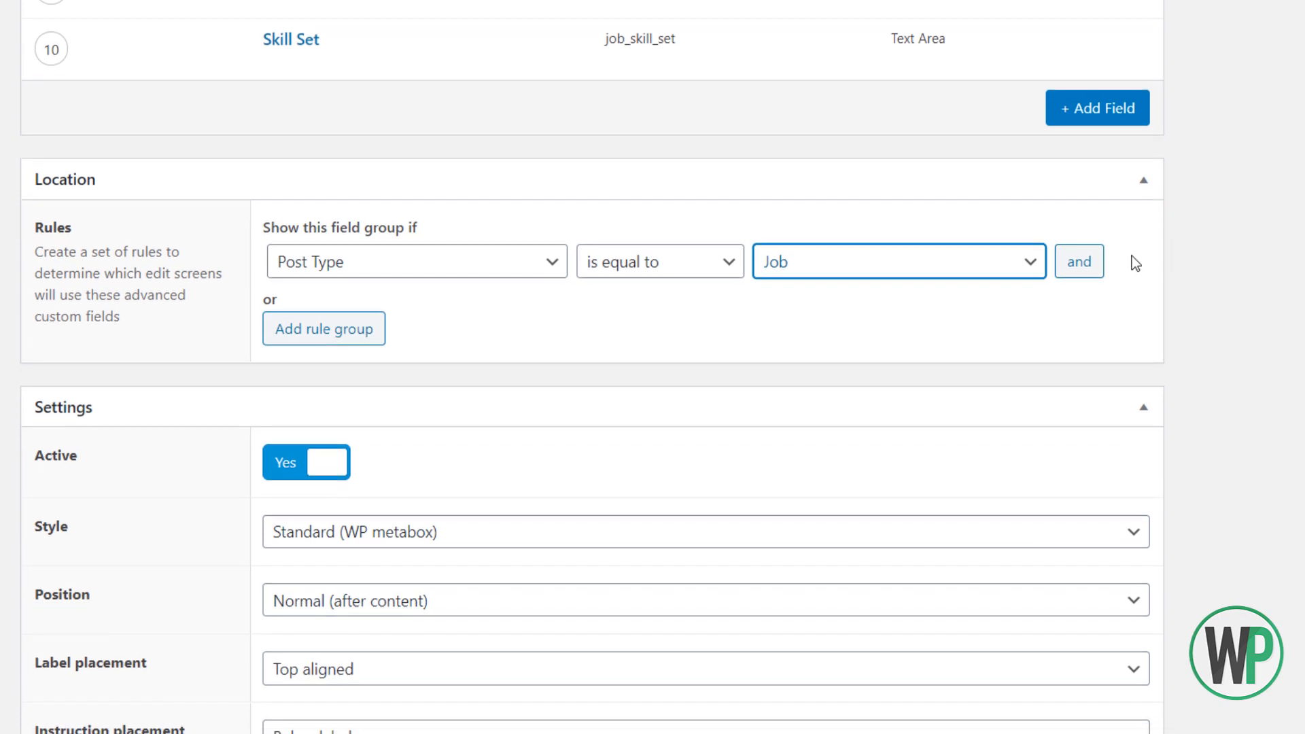
pyautogui.scroll(-5, 1132, 264)
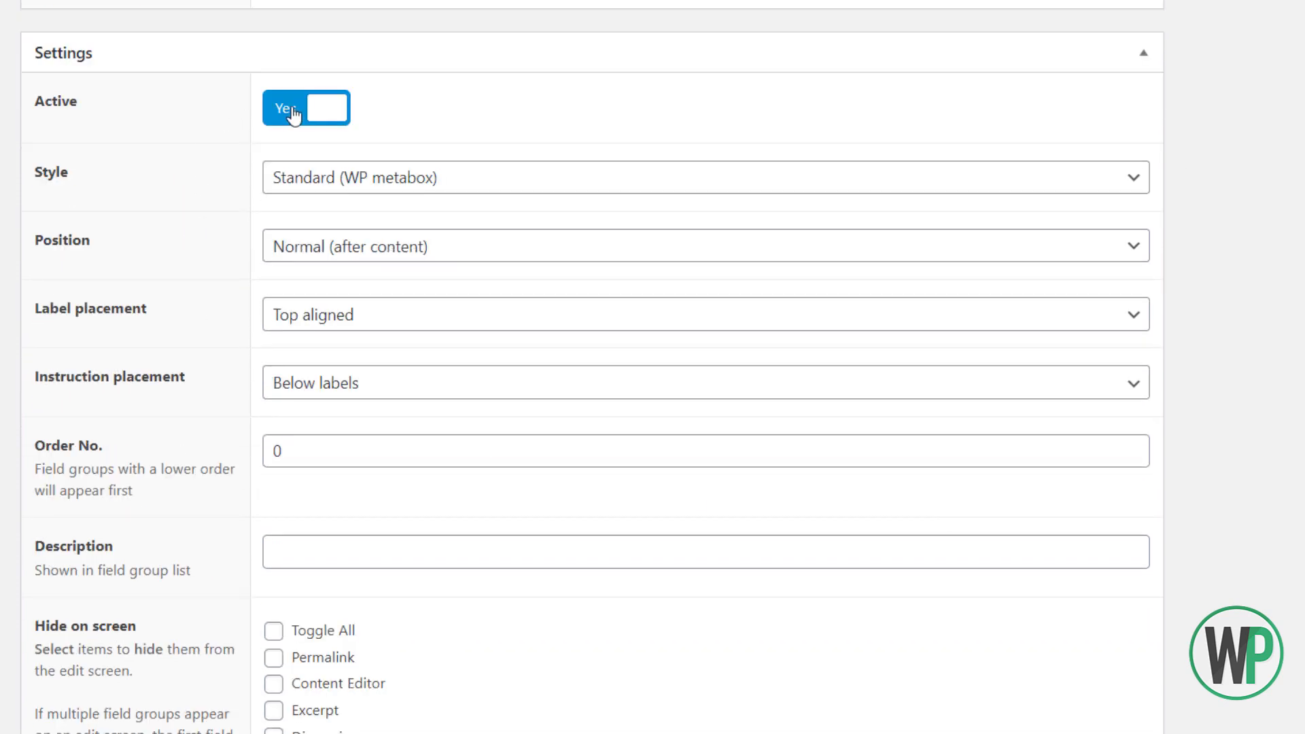
pyautogui.click(346, 164)
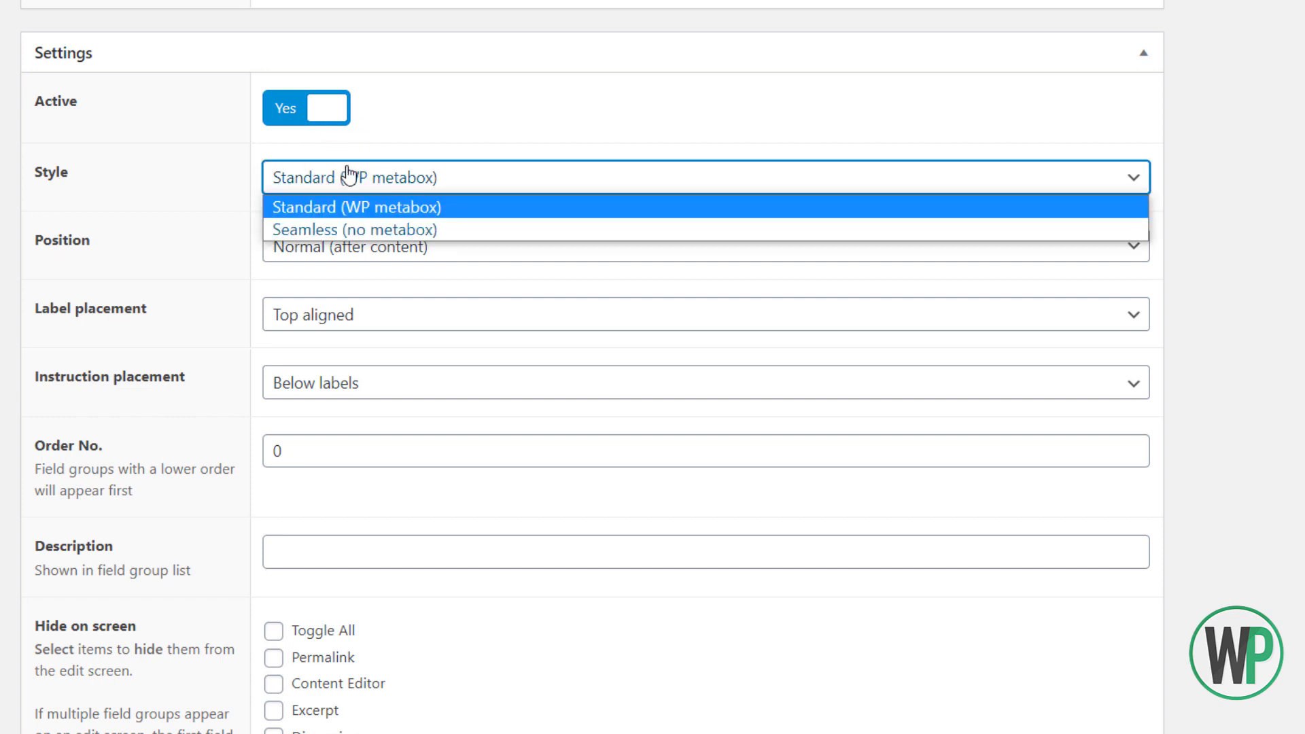
pyautogui.click(239, 185)
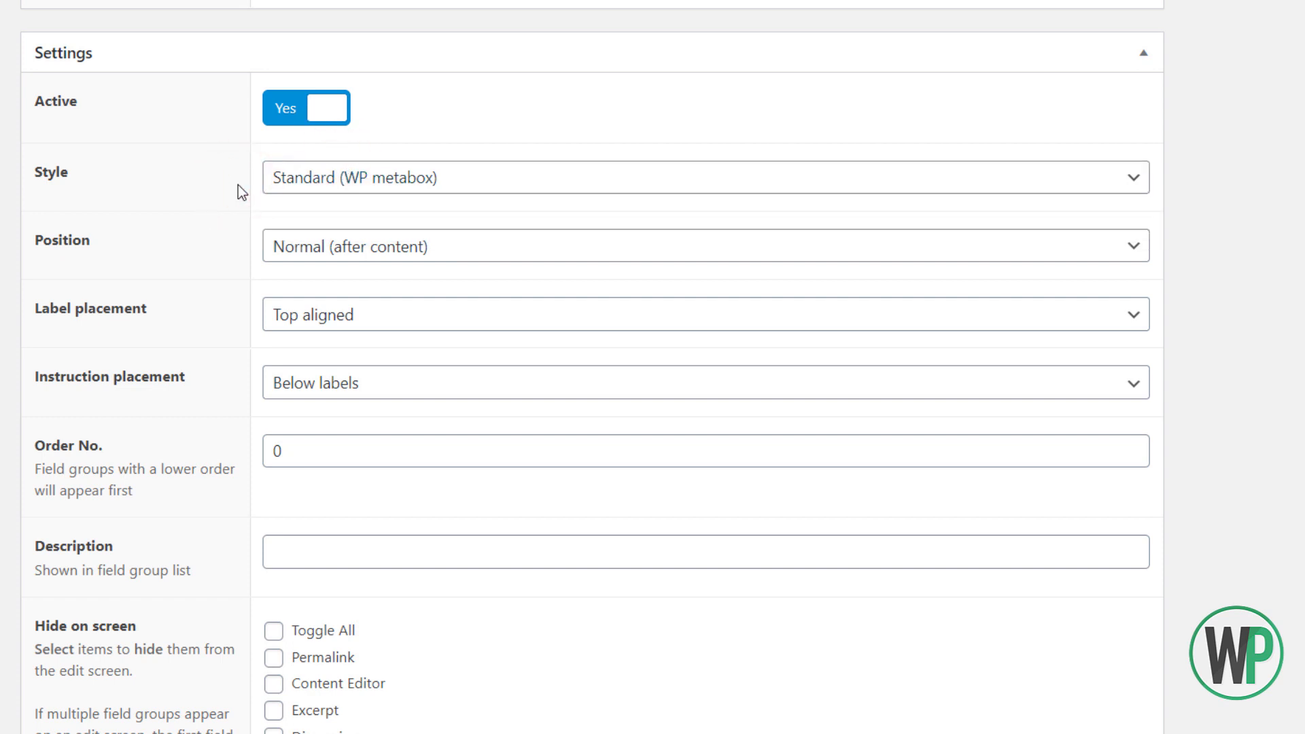
pyautogui.click(301, 259)
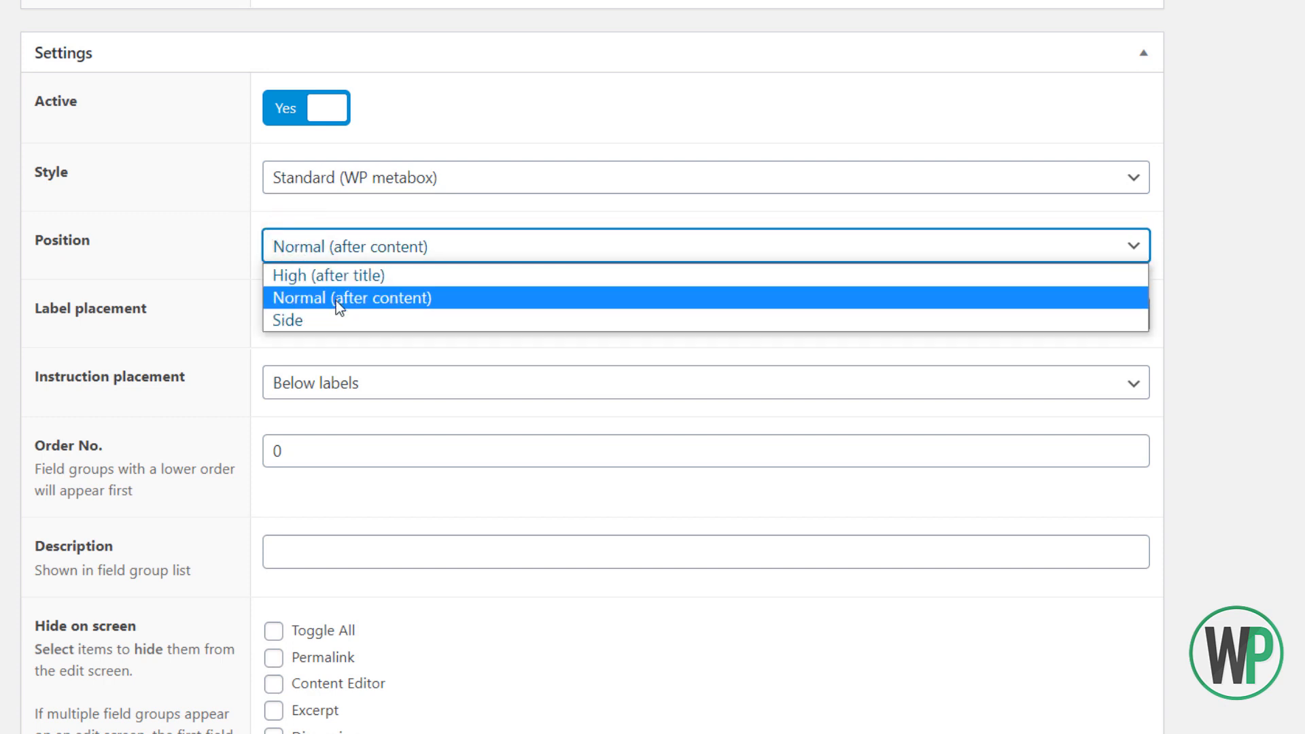
pyautogui.click(245, 409)
pyautogui.scroll(-1, 306, 243)
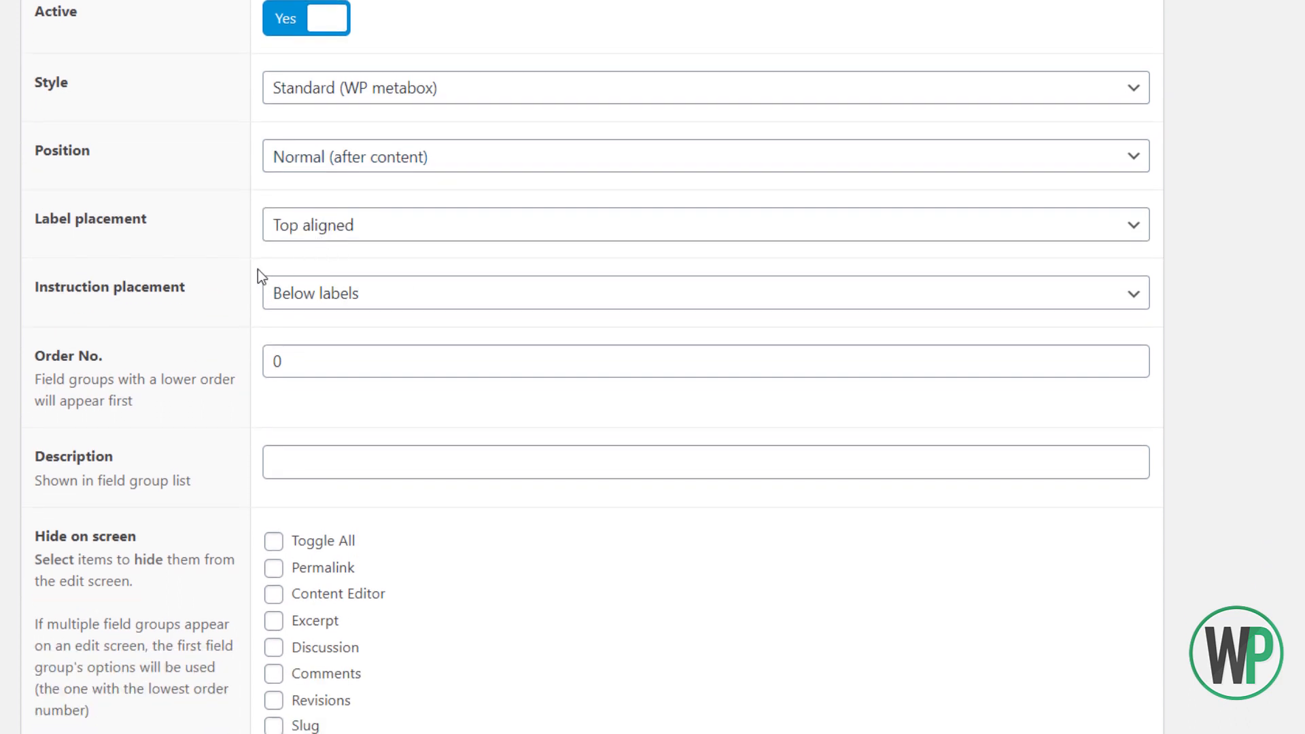
pyautogui.scroll(-2, 259, 269)
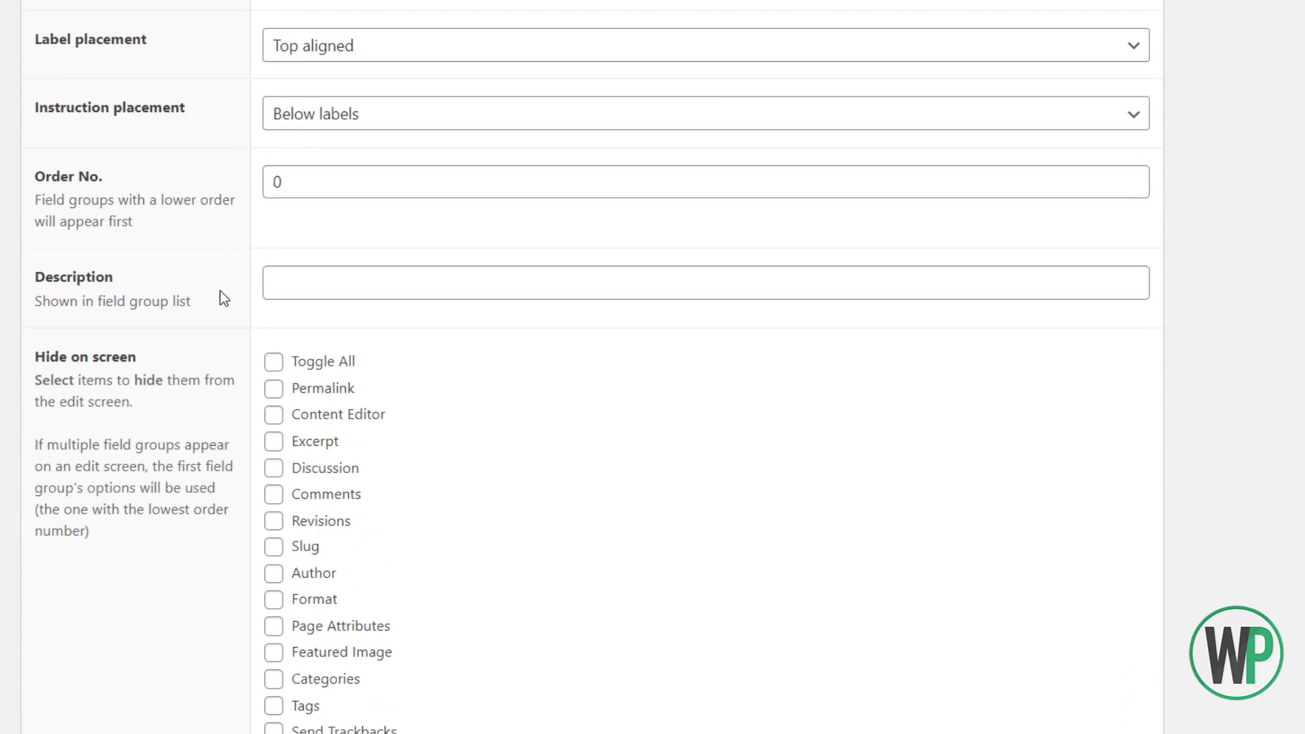
# Publish the Job Meta field group and open the list of all jobs
pyautogui.scroll(-1, 227, 381)
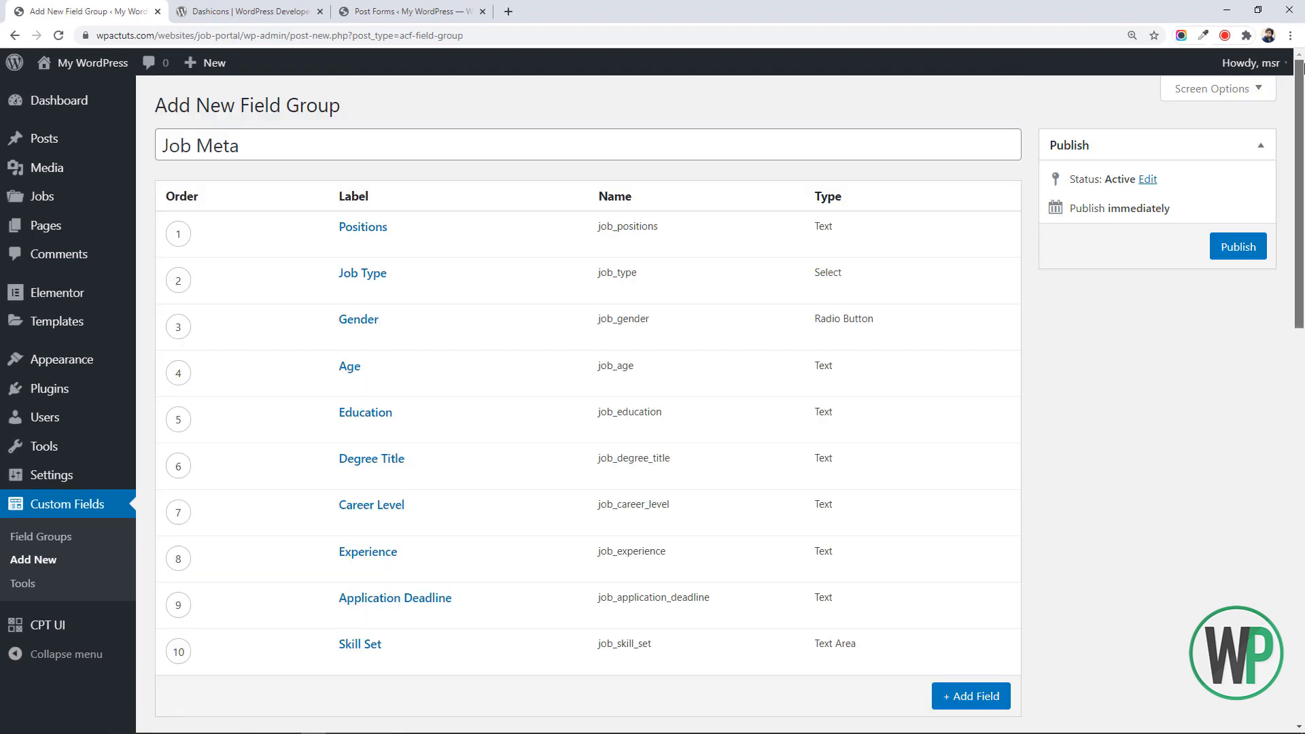
pyautogui.click(1232, 254)
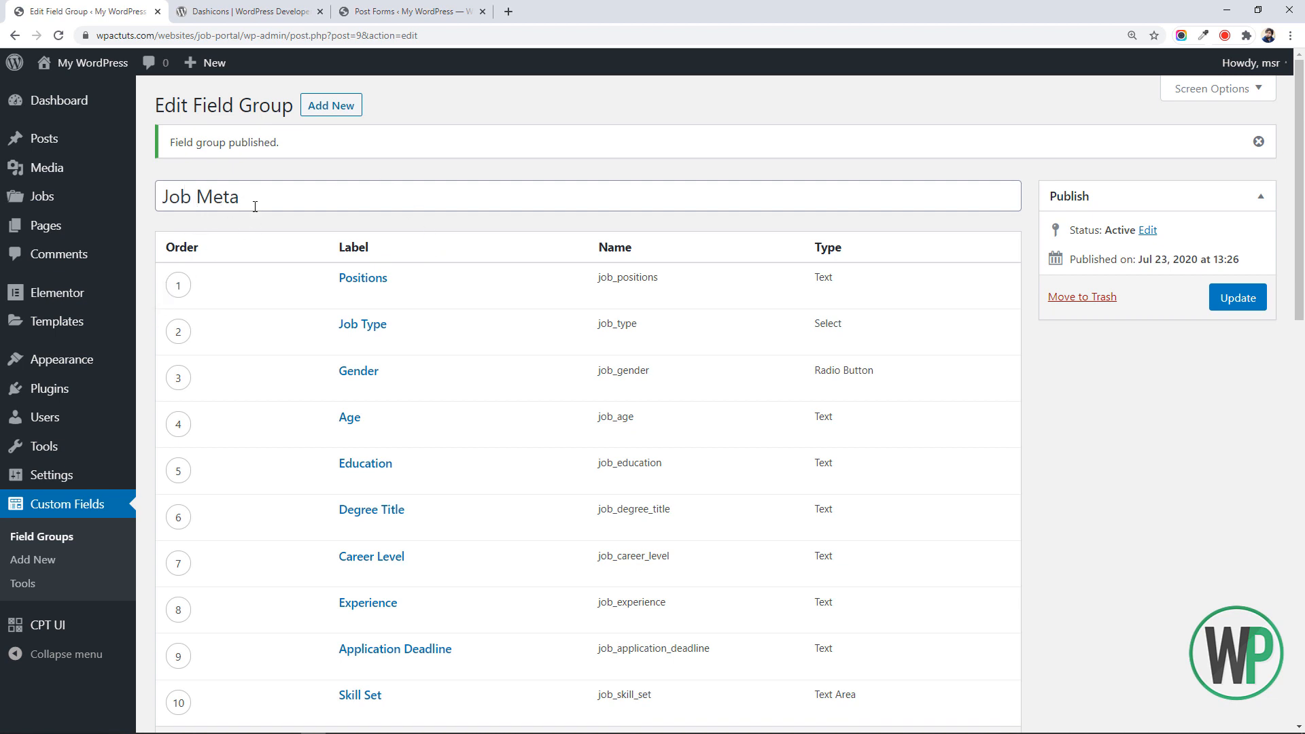
pyautogui.click(82, 201)
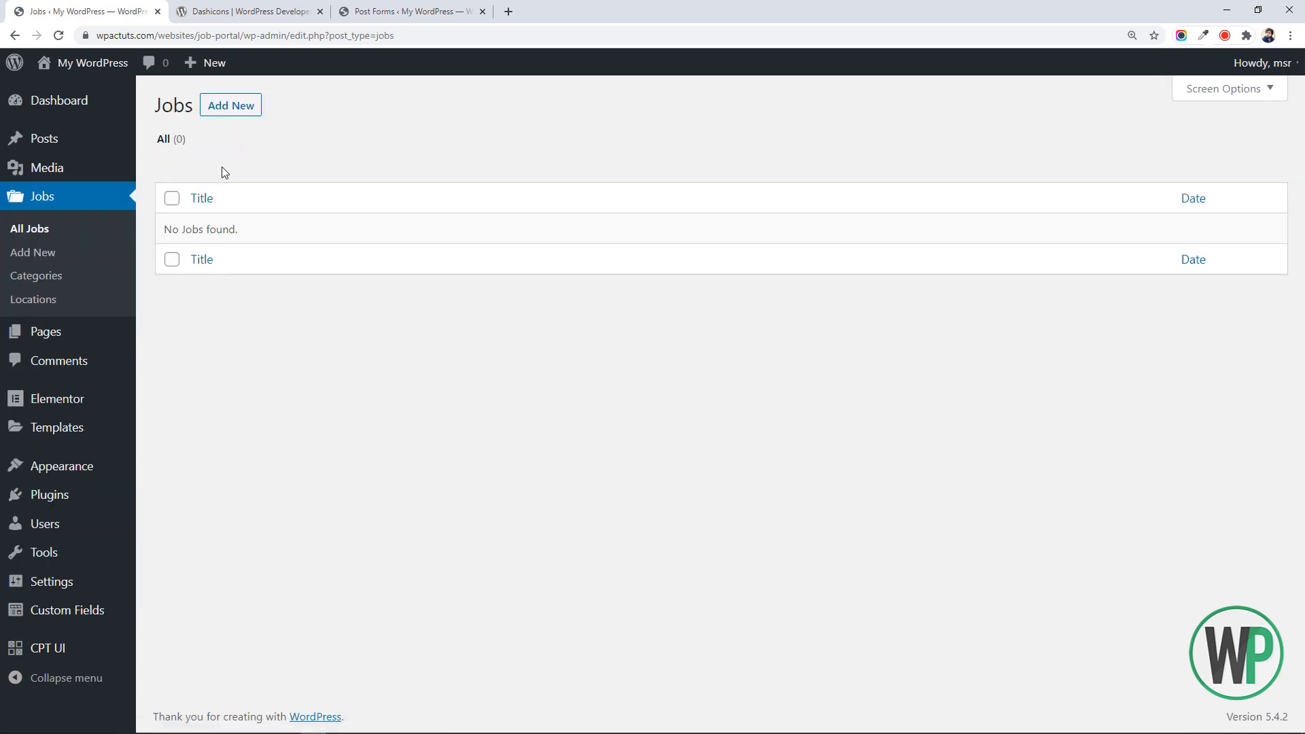
# Start a new job and bring up its Job Meta fields
pyautogui.click(215, 100)
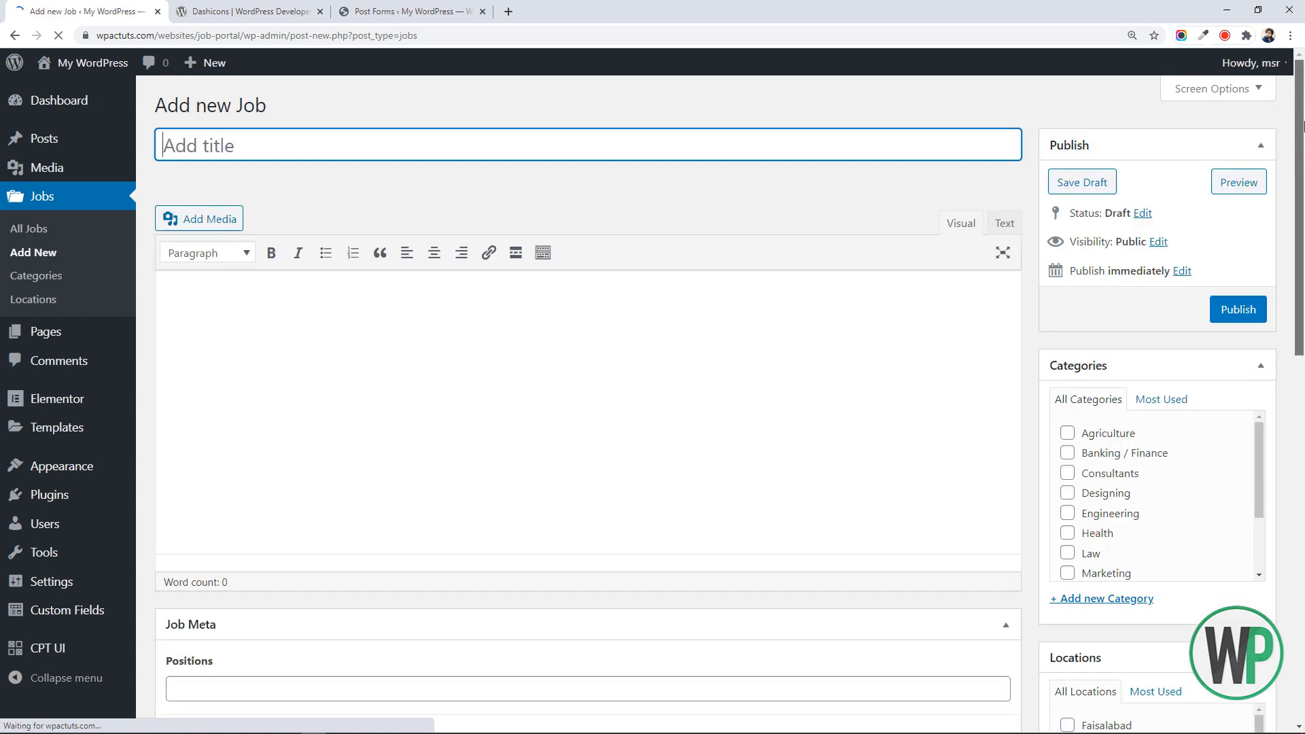
pyautogui.moveTo(1301, 120); pyautogui.dragTo(1006, 187)
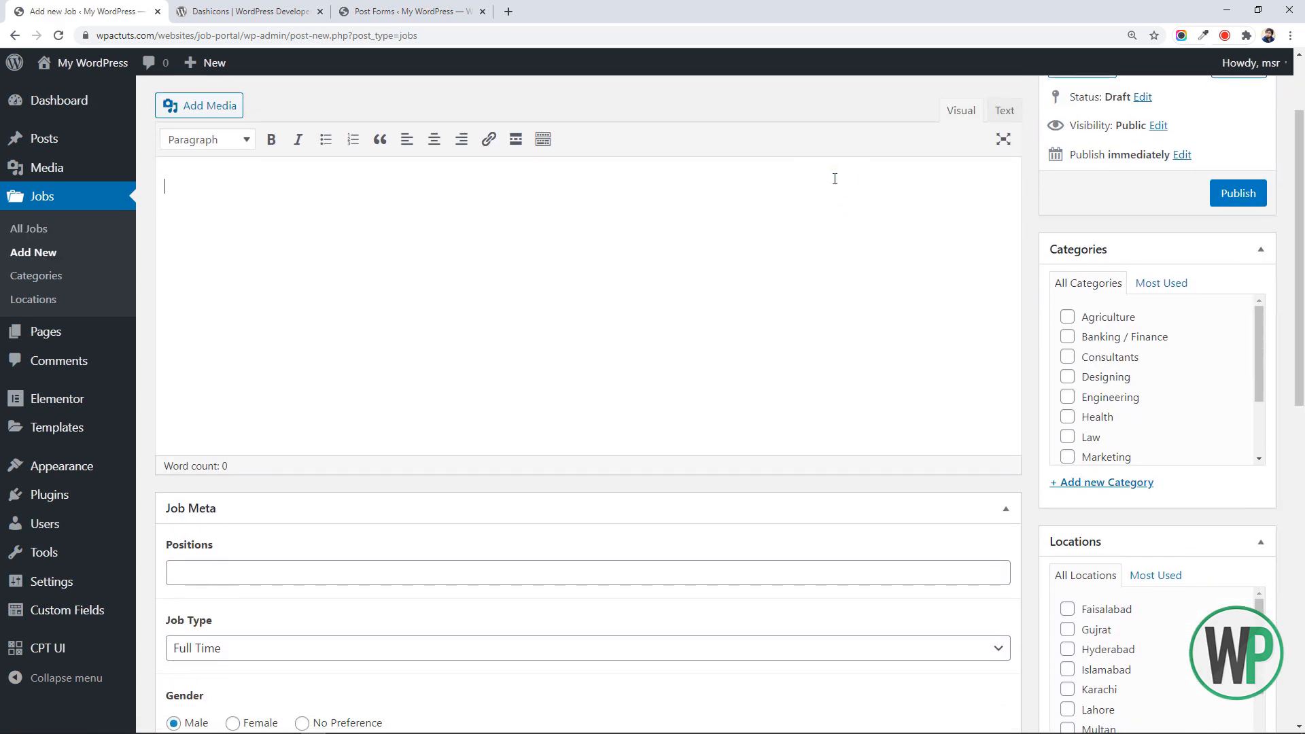
pyautogui.scroll(-2, 1006, 187)
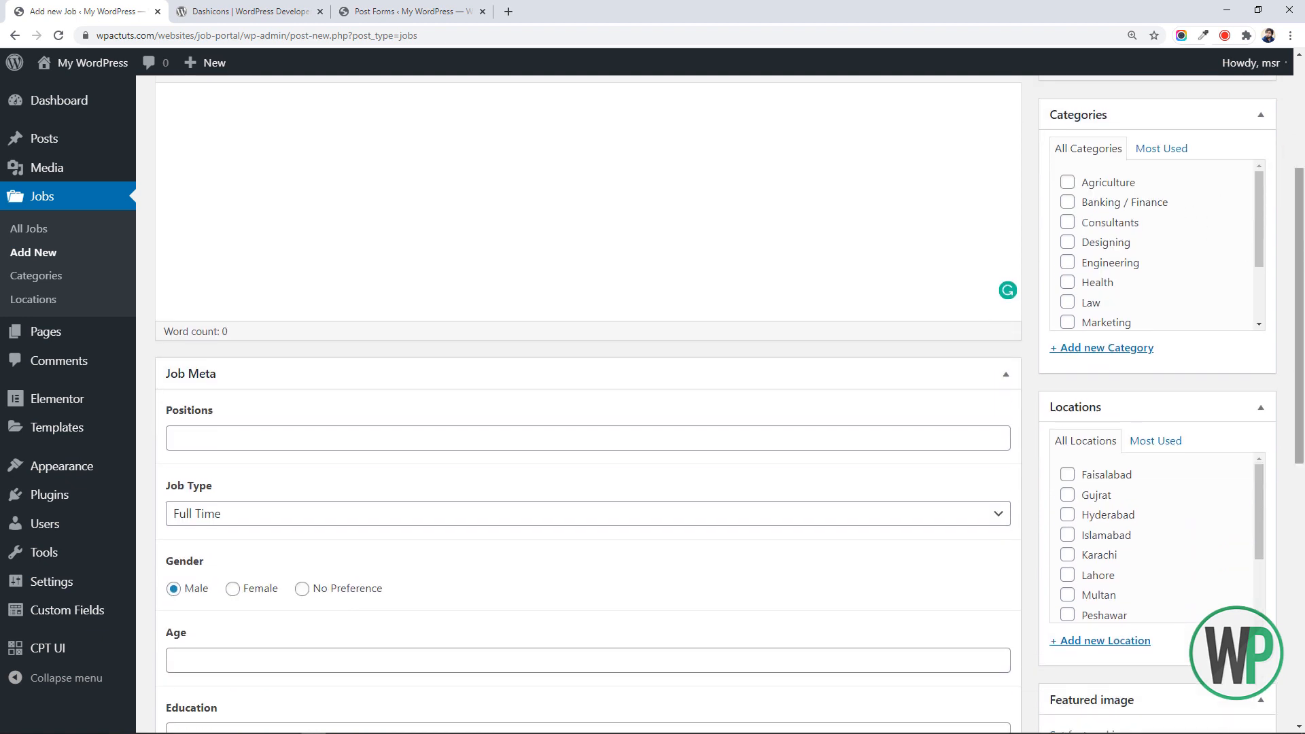
pyautogui.moveTo(1303, 266); pyautogui.dragTo(1303, 356)
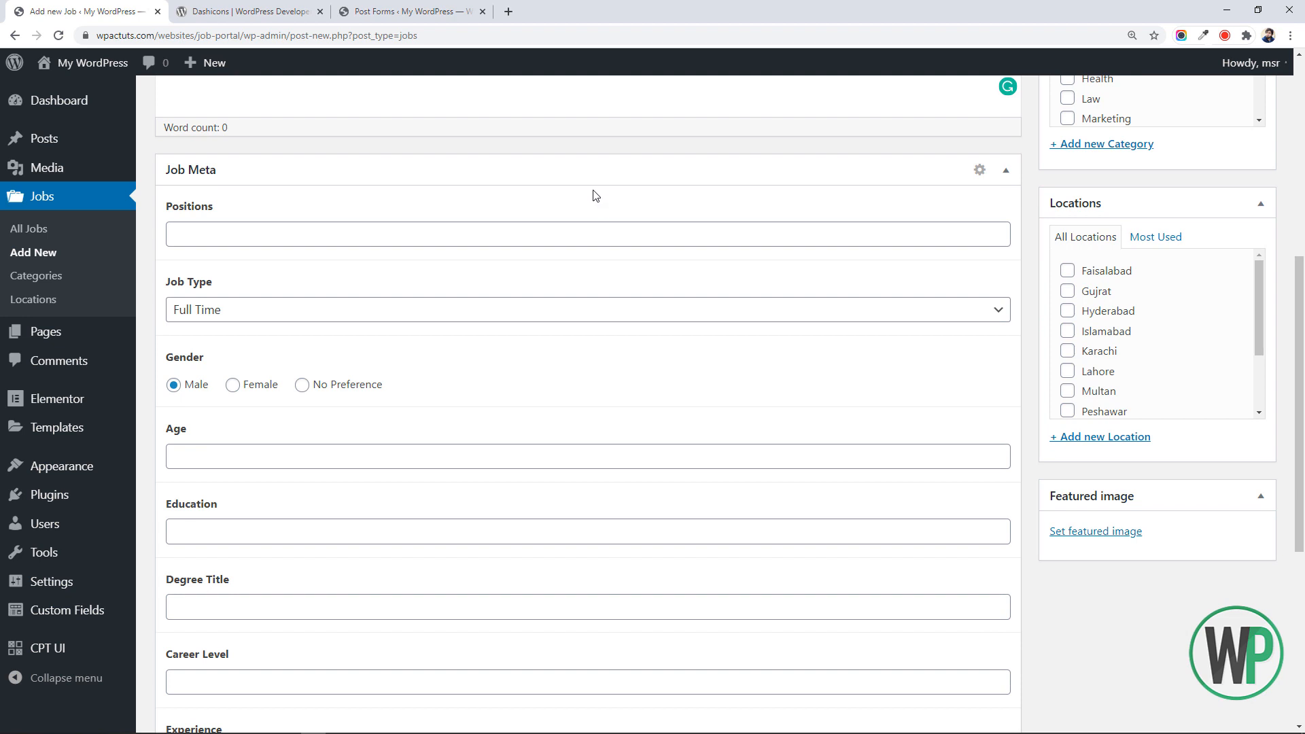
# Try Part-Time as the new job's Job Type
pyautogui.click(566, 233)
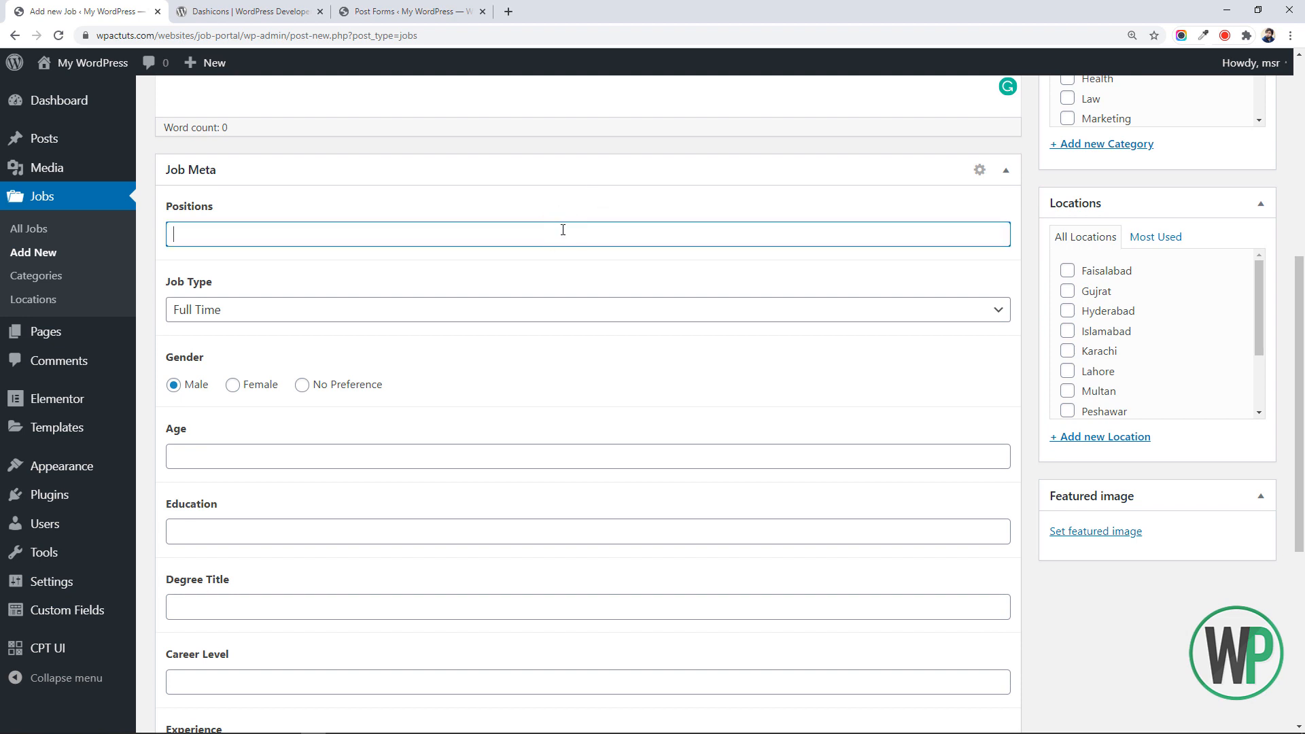
pyautogui.click(425, 300)
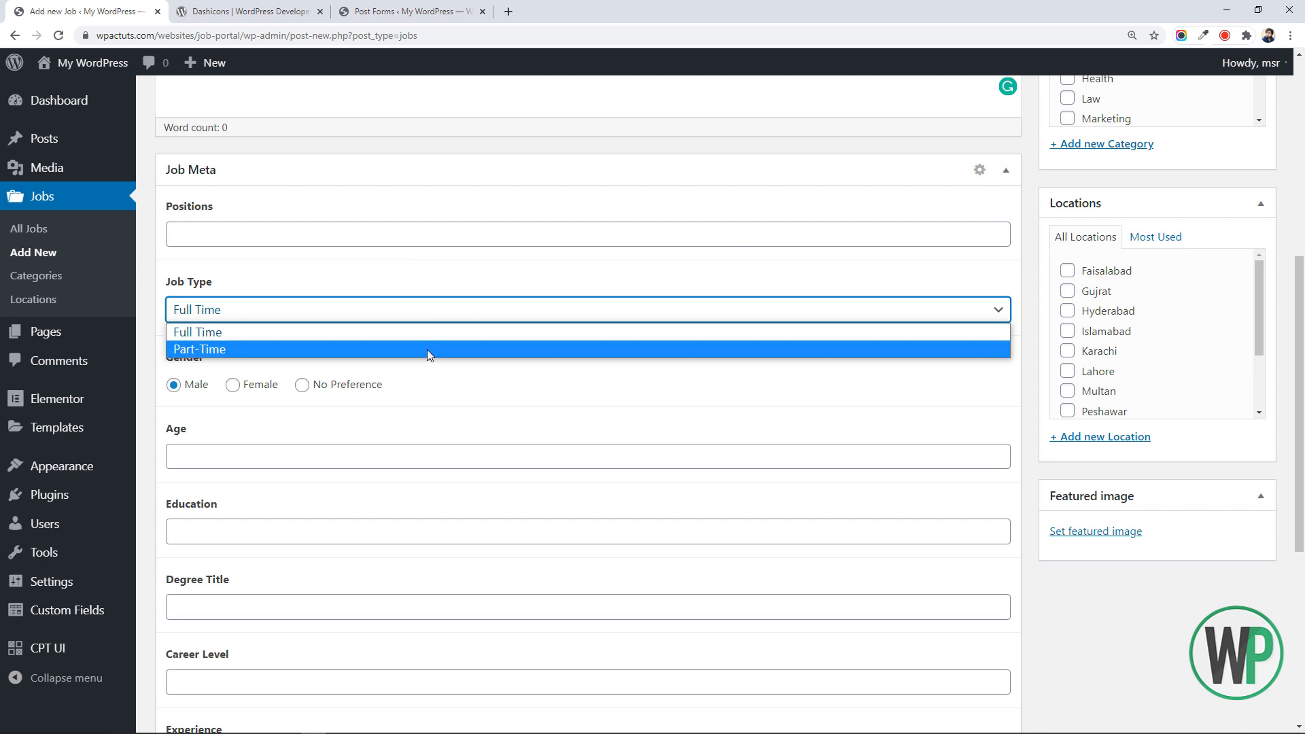
pyautogui.click(426, 350)
# Look over the remaining Job Meta fields of the new job, from Gender and Age down to Application Deadline and Skill Set
pyautogui.scroll(-5, 242, 265)
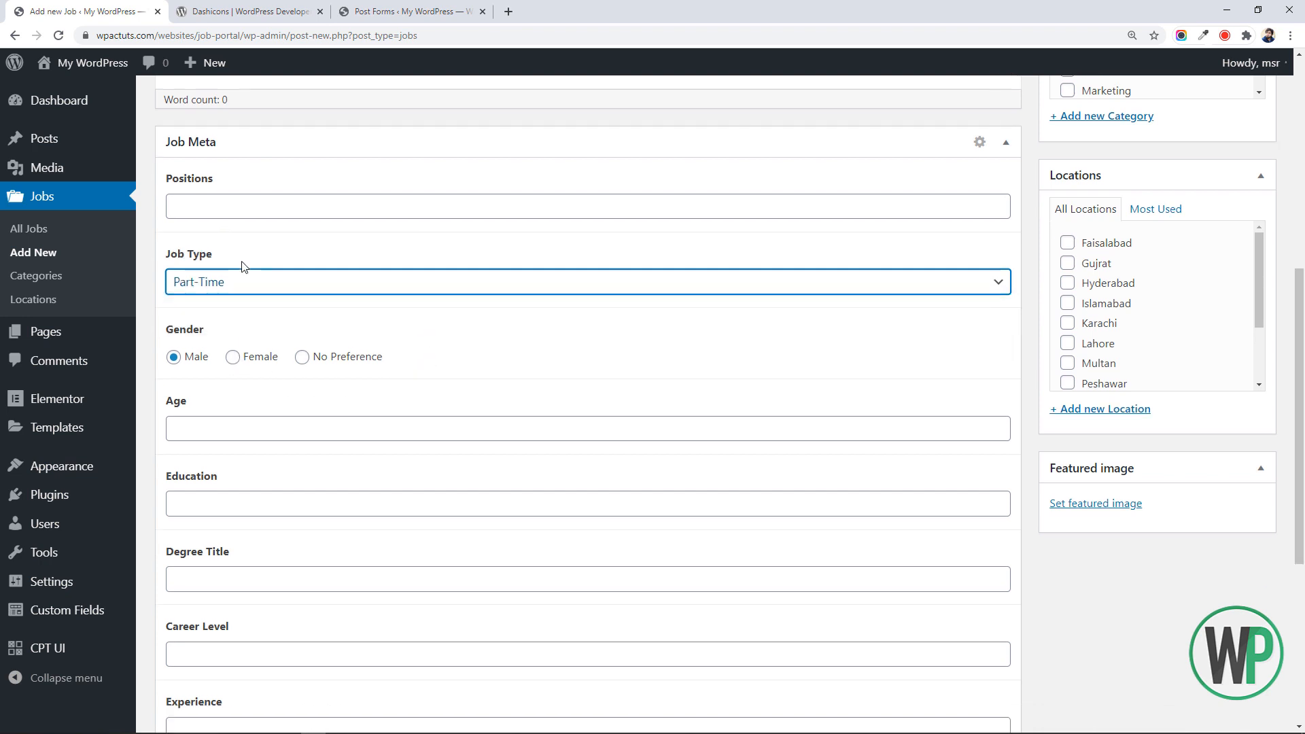
pyautogui.scroll(-2, 246, 267)
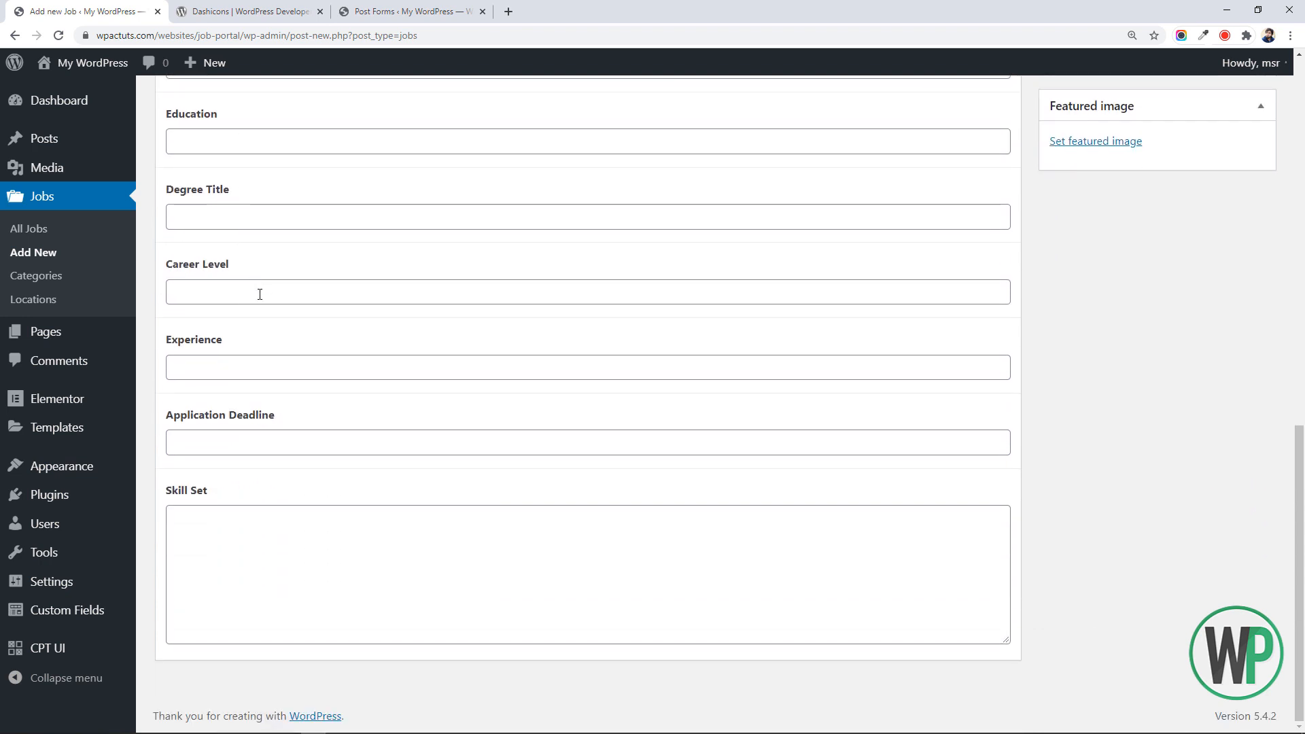
pyautogui.click(291, 431)
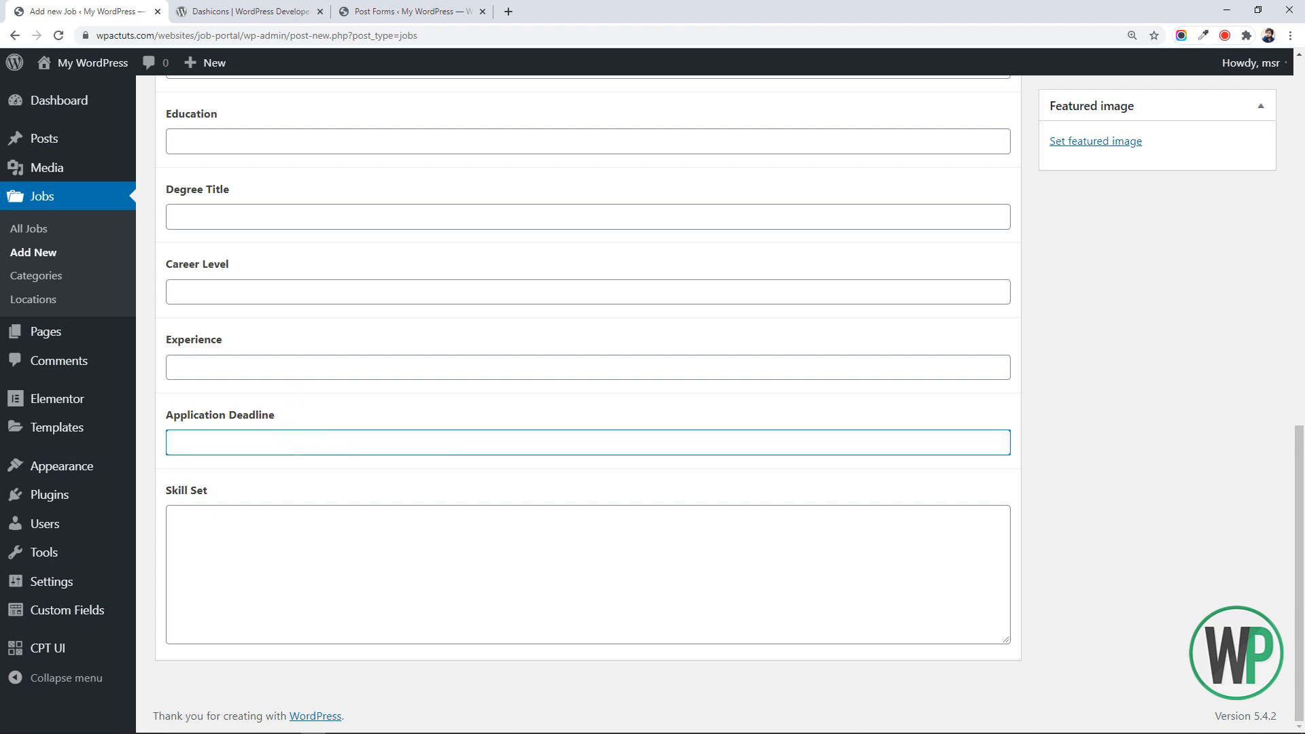
pyautogui.moveTo(1301, 492); pyautogui.dragTo(1301, 443)
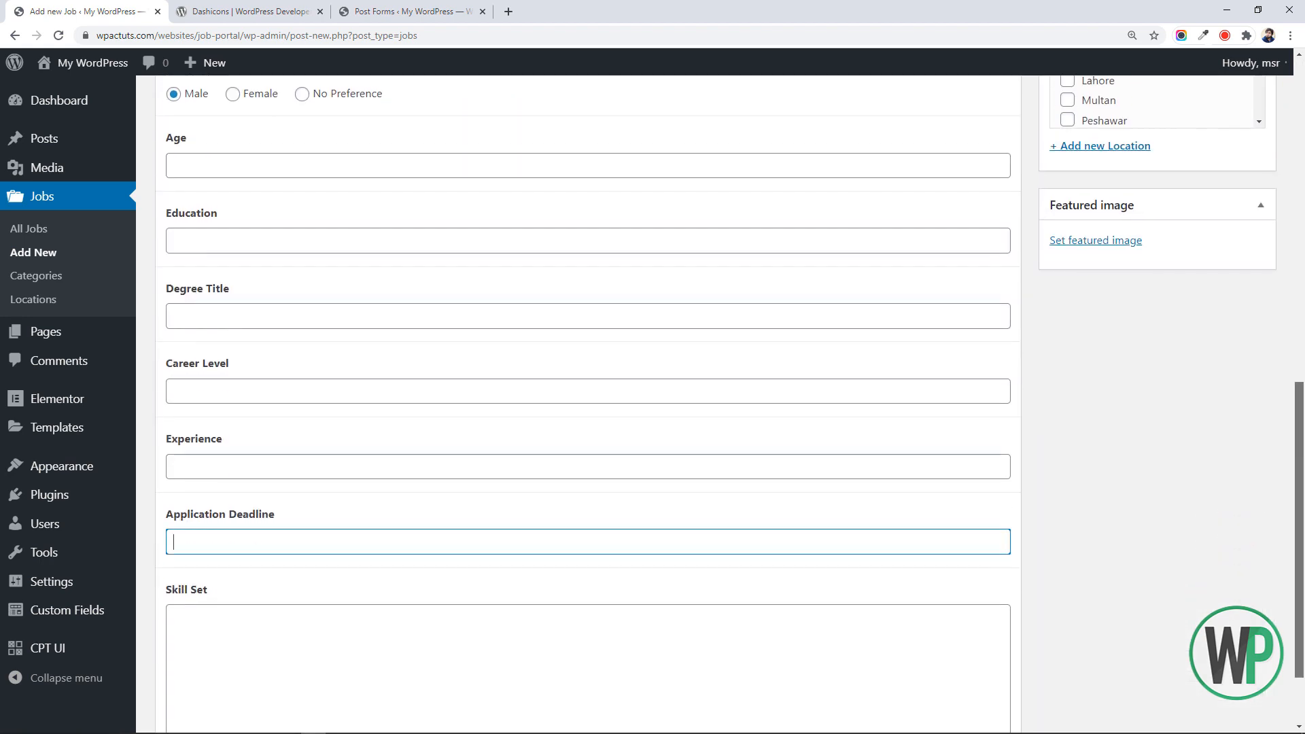
pyautogui.click(288, 612)
pyautogui.scroll(-1, 1303, 541)
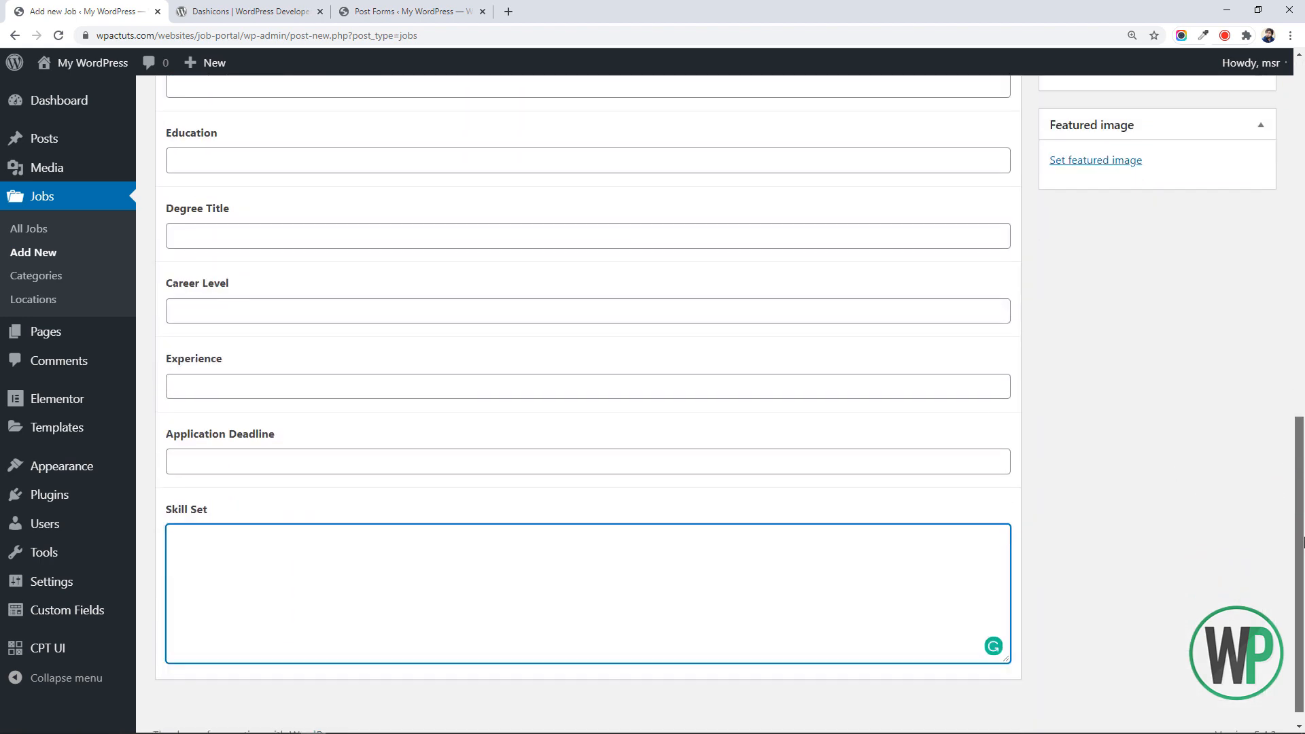
pyautogui.moveTo(1298, 553); pyautogui.dragTo(1303, 258)
pyautogui.click(640, 424)
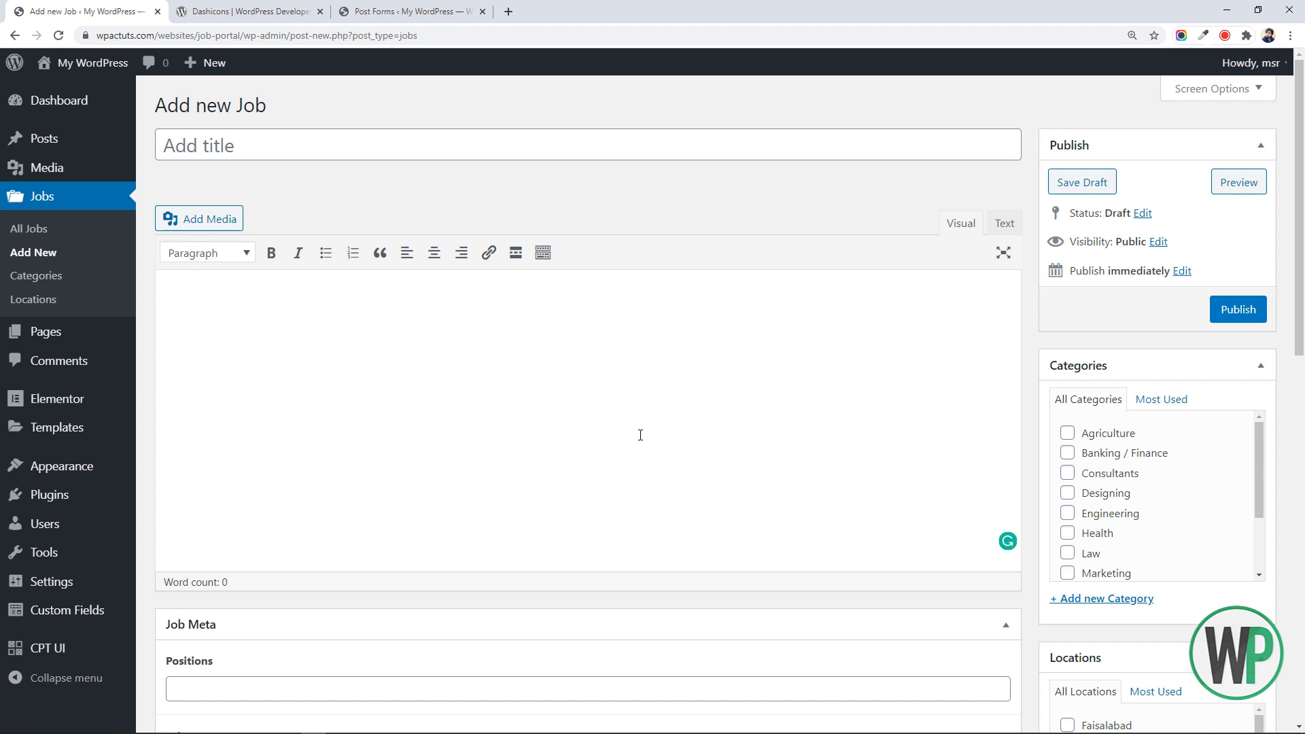
pyautogui.click(648, 425)
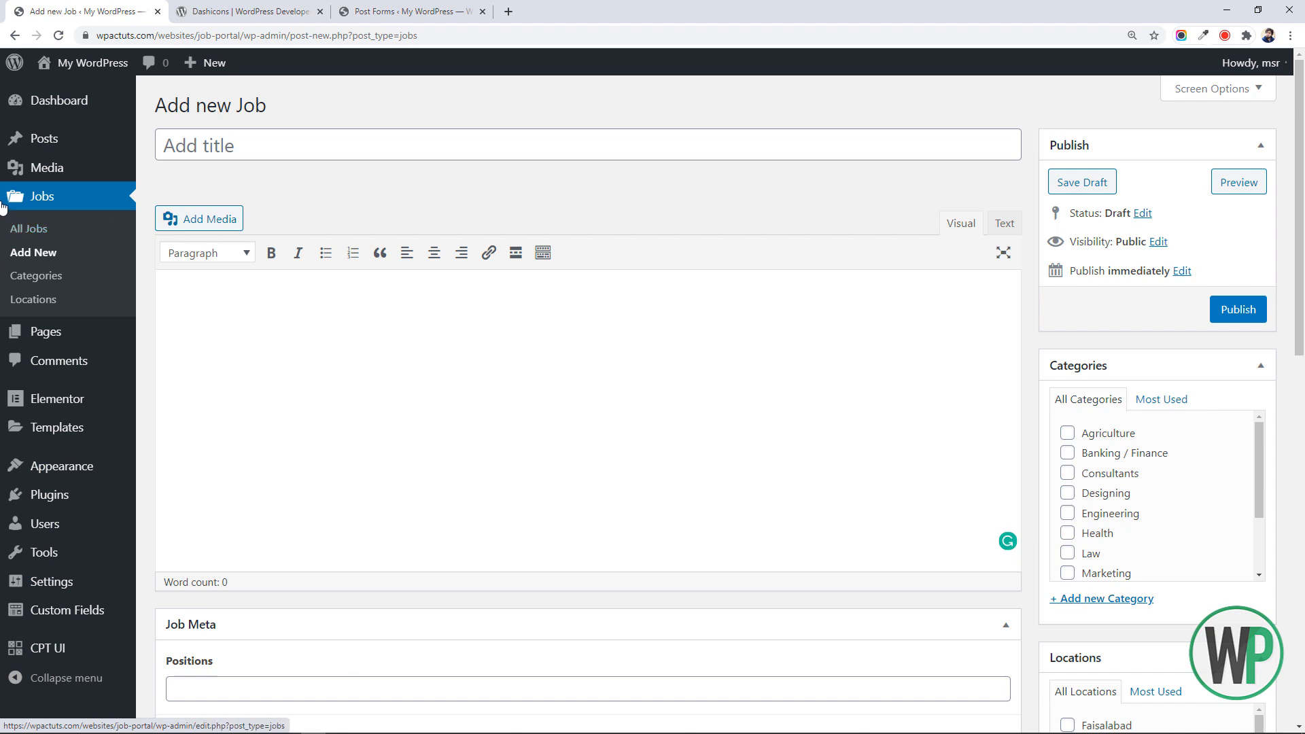
pyautogui.scroll(-10, 402, 504)
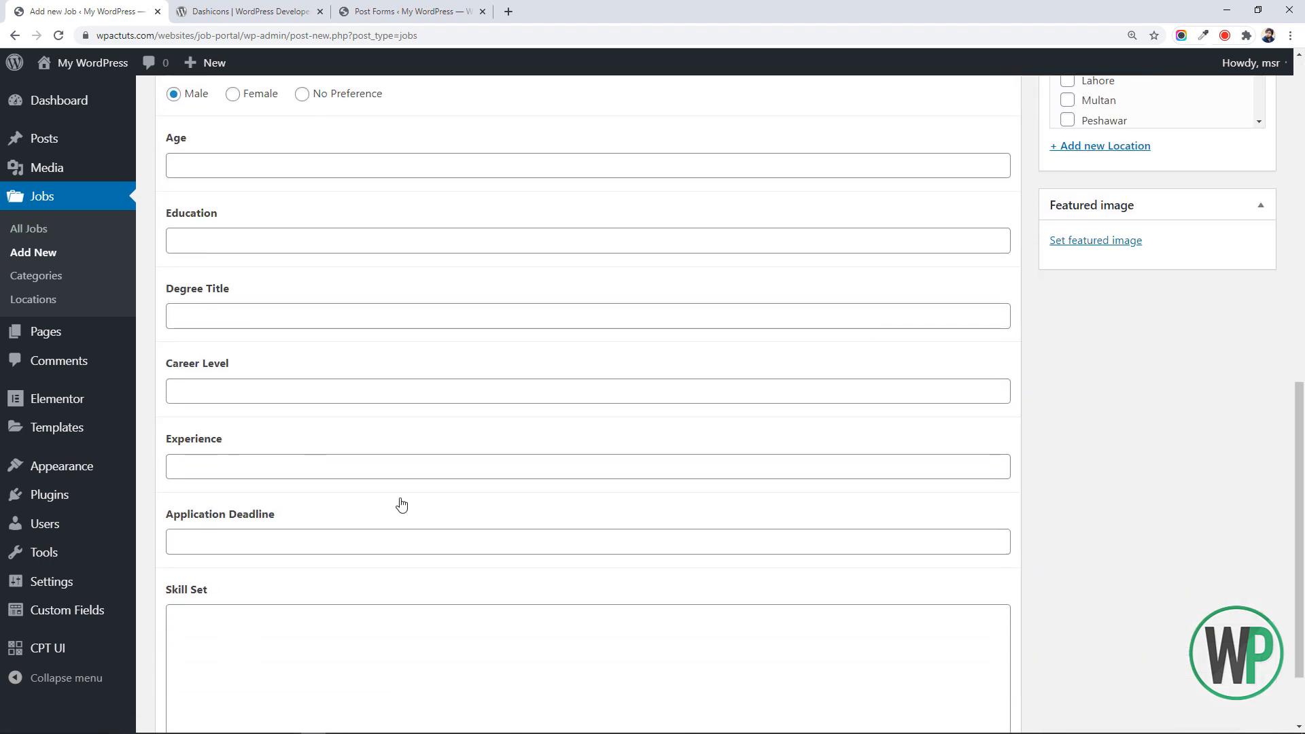
pyautogui.click(198, 319)
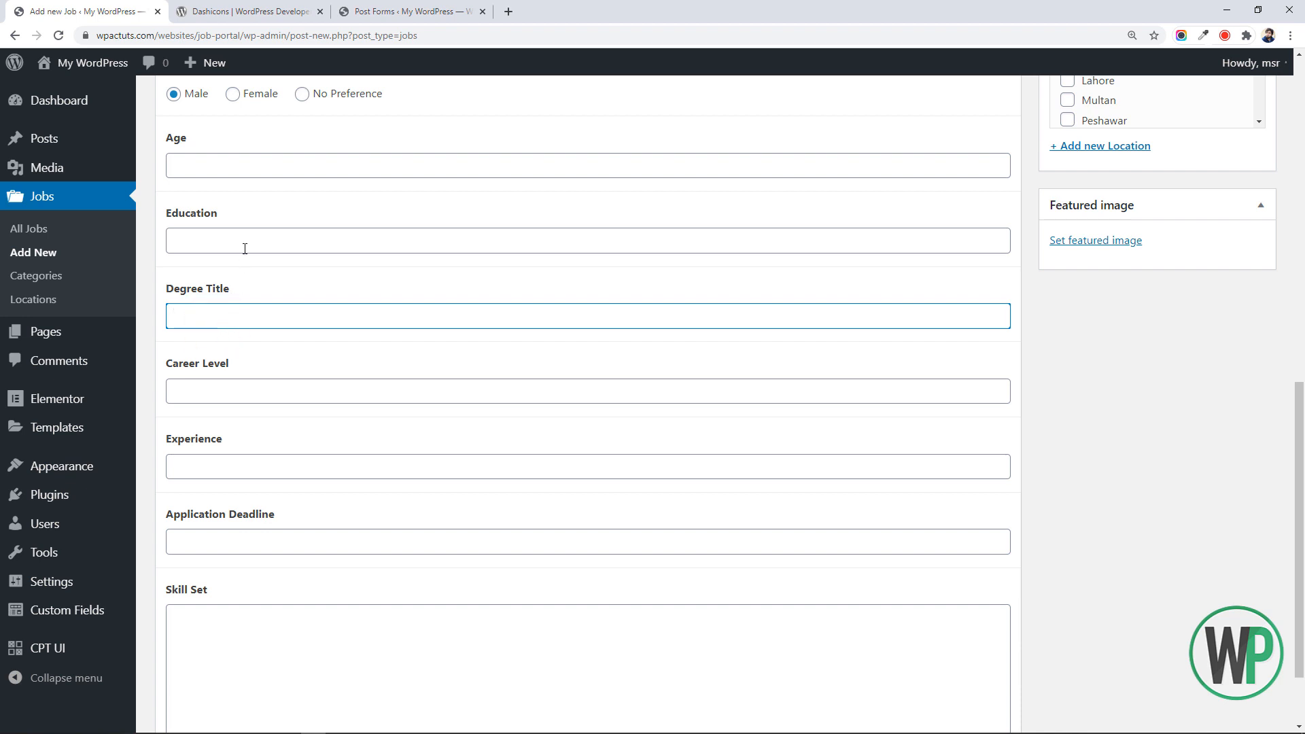
pyautogui.click(258, 175)
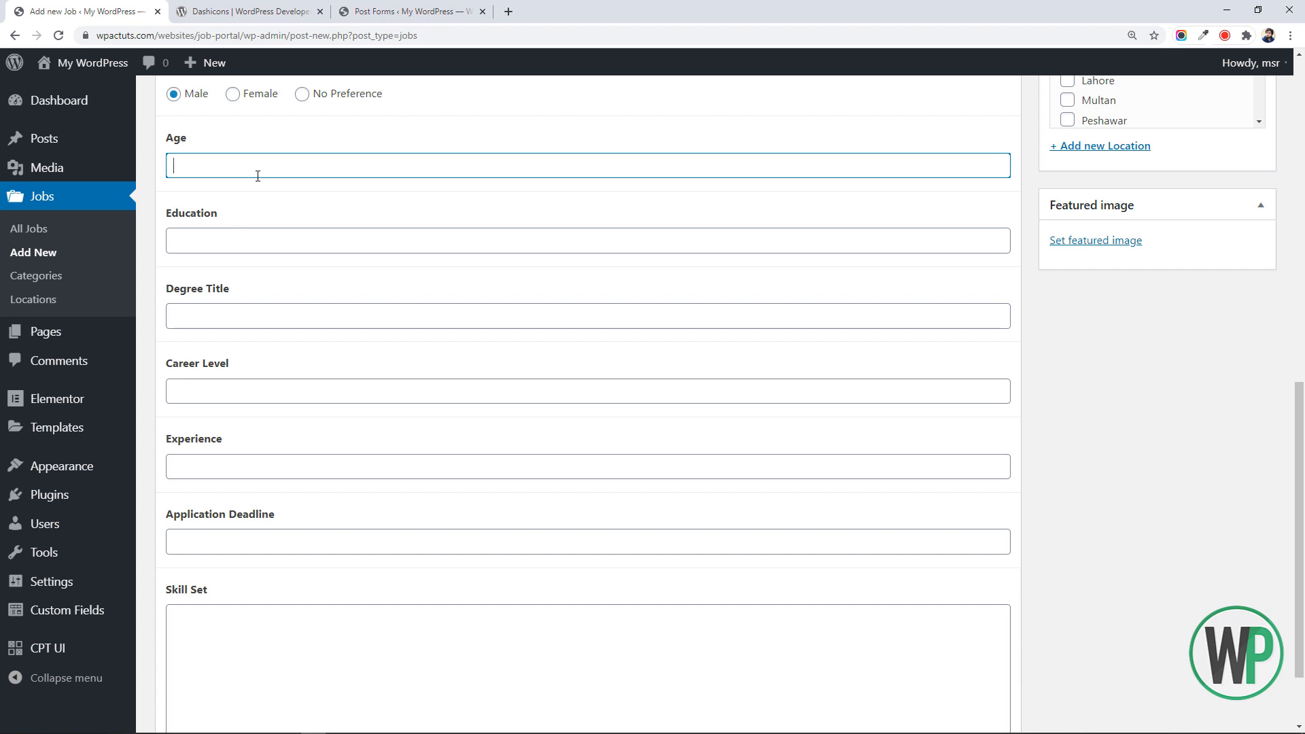
pyautogui.moveTo(1297, 518); pyautogui.dragTo(1042, 387)
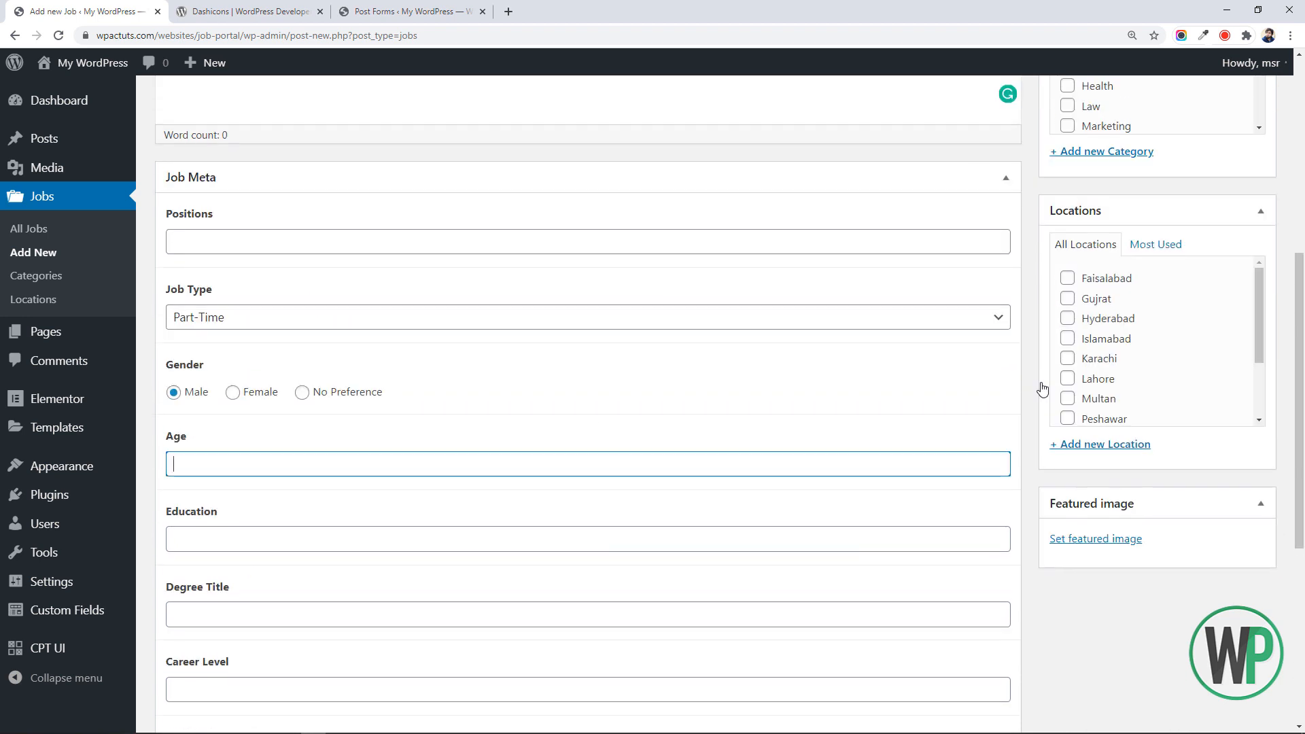
# Set the new job's Job Type to Full Time
pyautogui.click(294, 318)
pyautogui.click(303, 339)
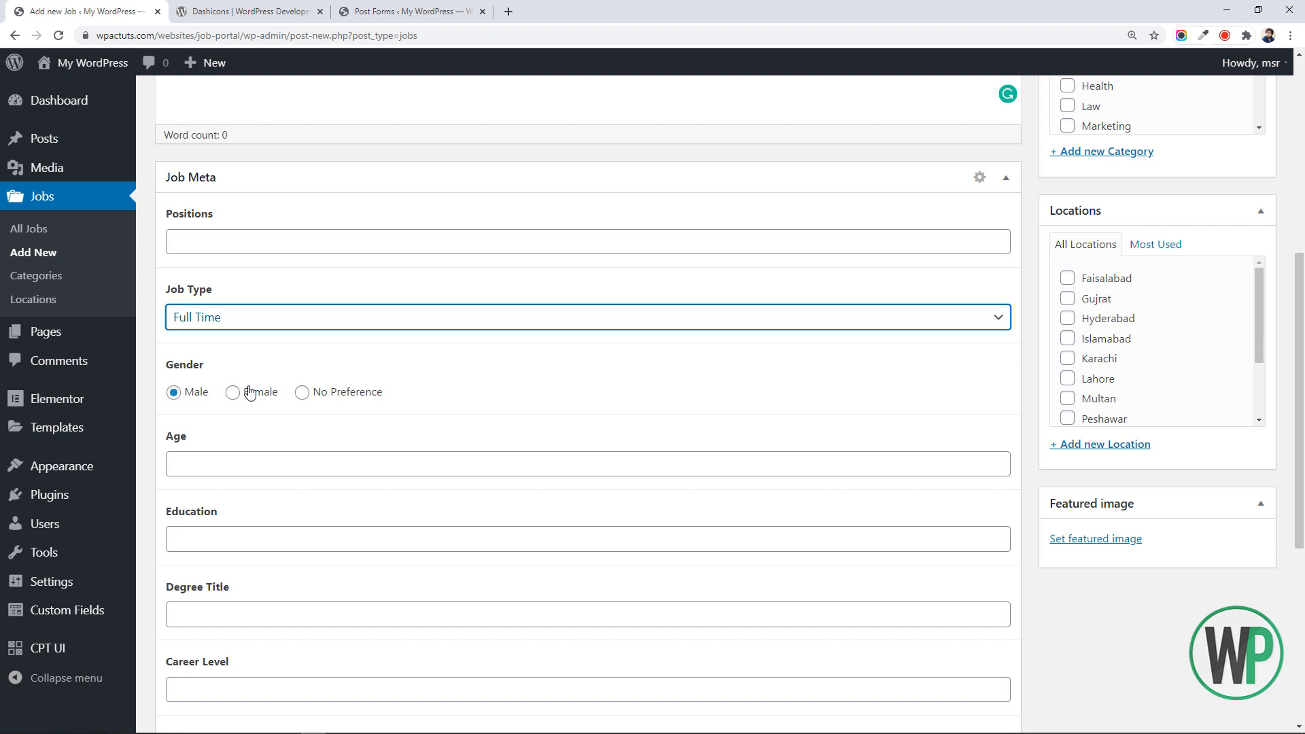
pyautogui.click(248, 295)
pyautogui.click(274, 317)
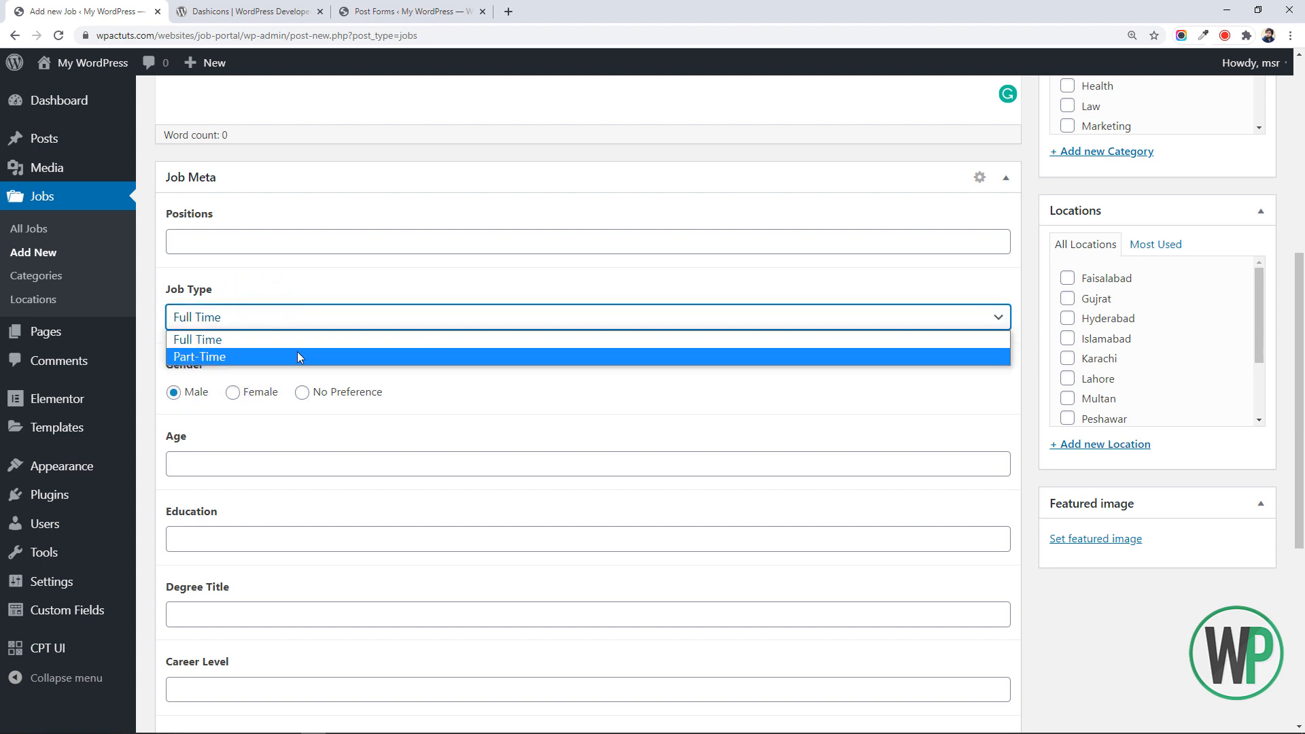
pyautogui.click(303, 383)
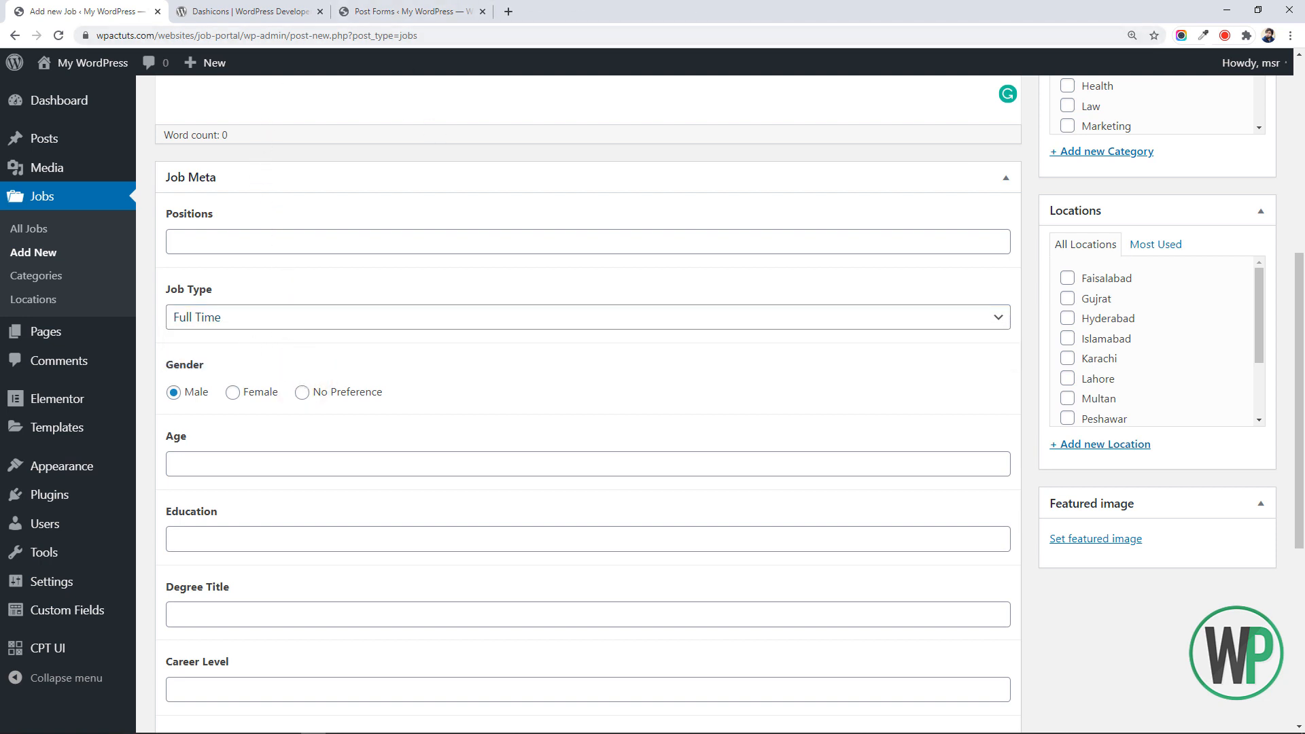
pyautogui.moveTo(1296, 520); pyautogui.dragTo(1303, 241)
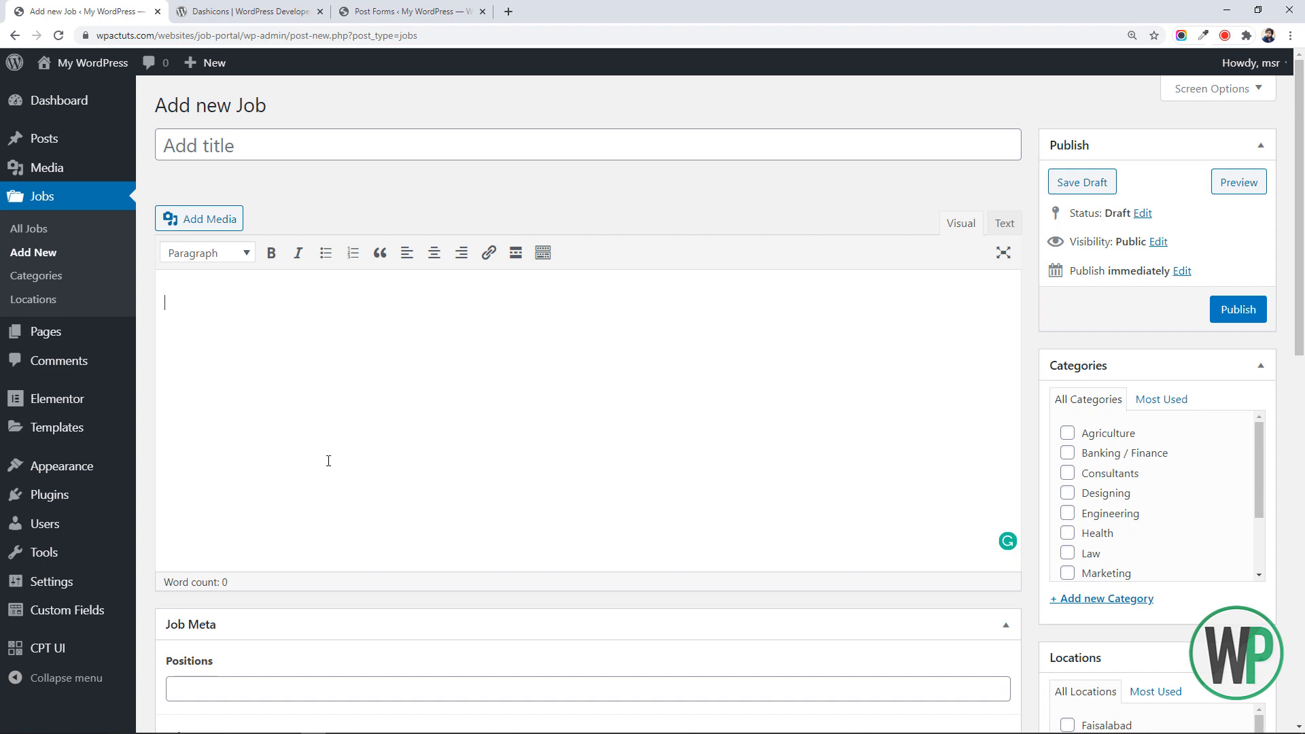
pyautogui.scroll(-8, 1182, 251)
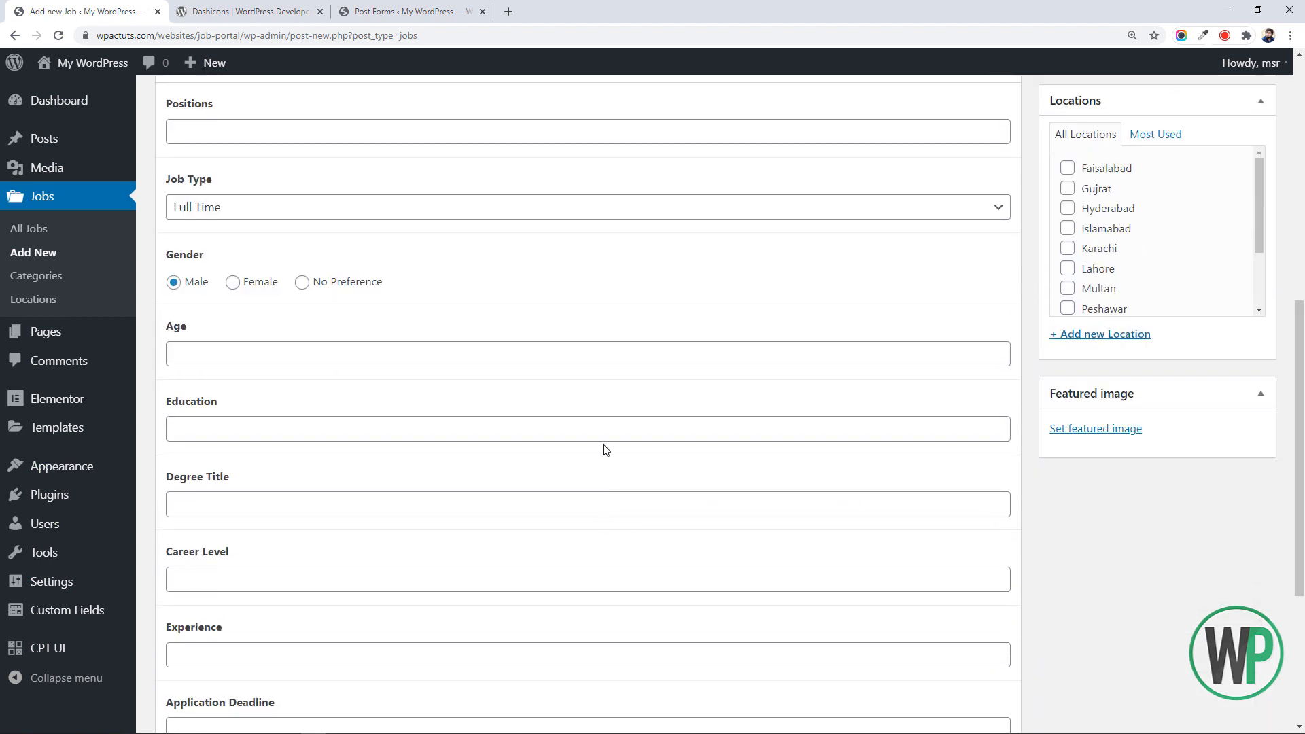
pyautogui.click(608, 425)
pyautogui.moveTo(1300, 381); pyautogui.dragTo(1302, 142)
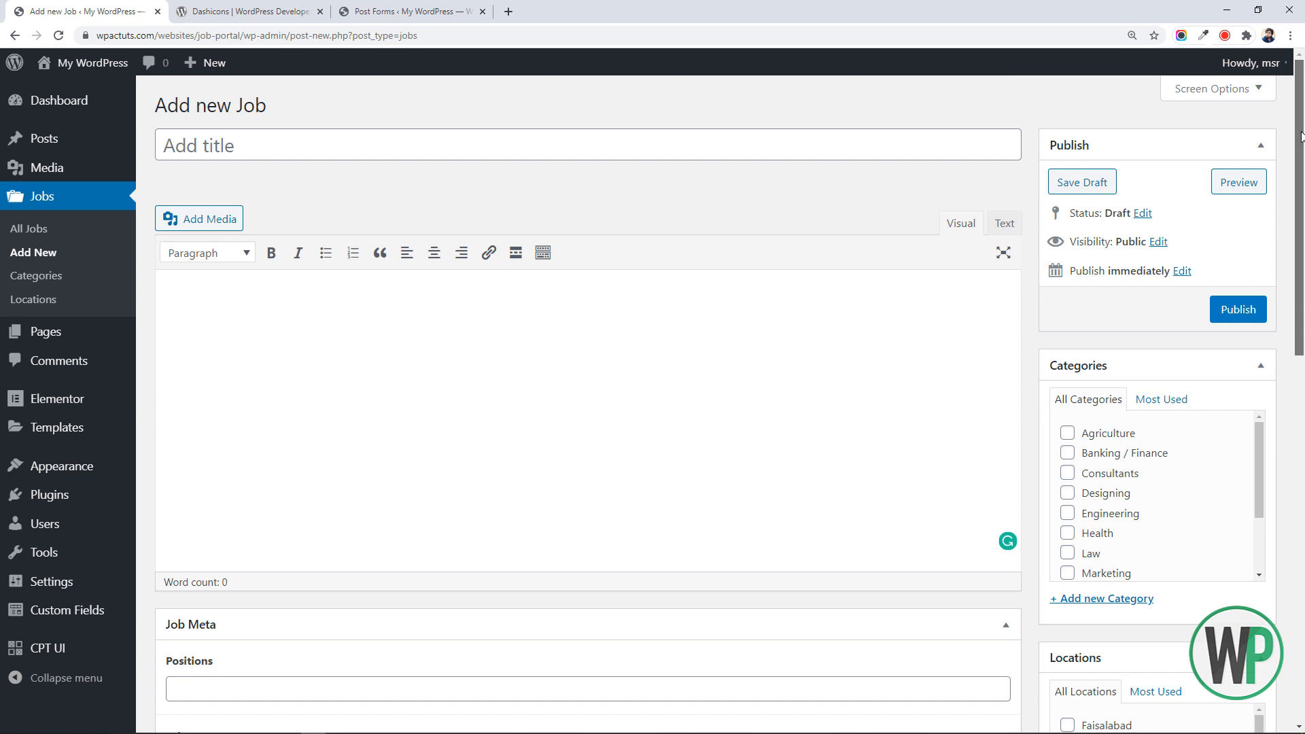
pyautogui.click(712, 360)
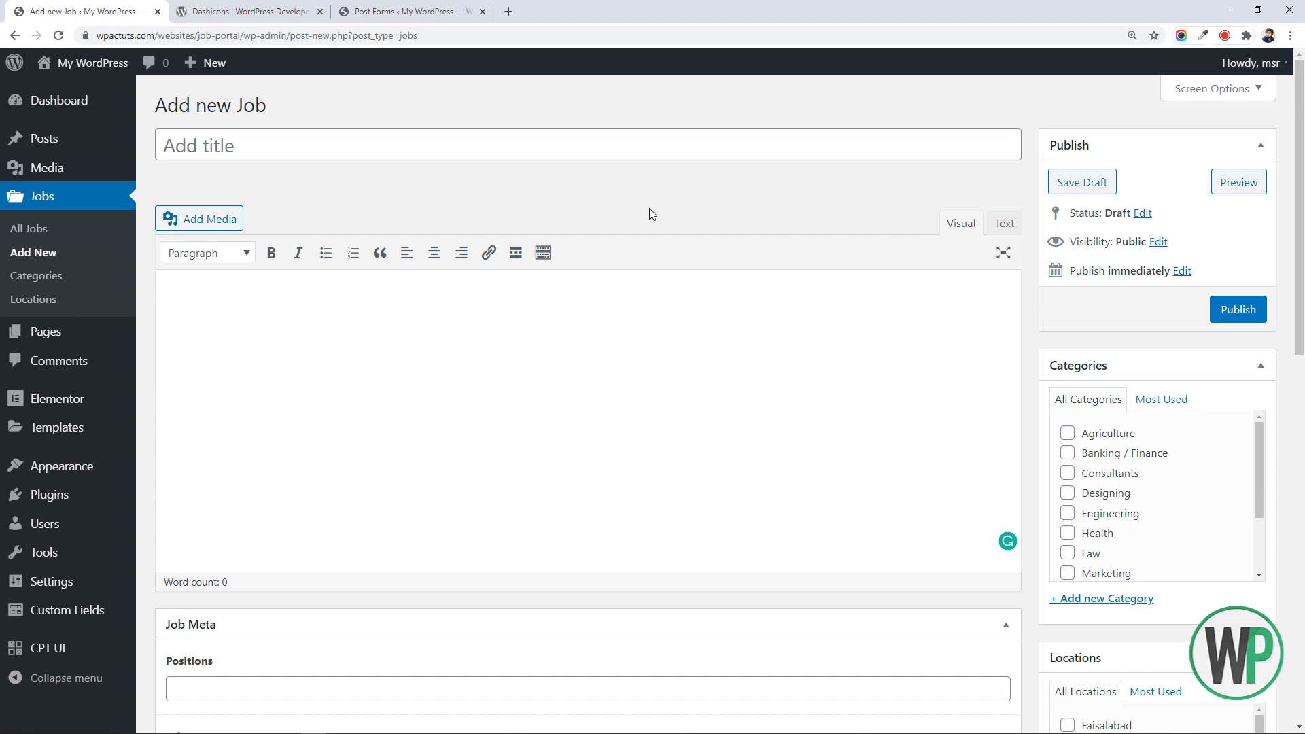
# Enter "WordPress Developer Required" as the new job's title
pyautogui.click(607, 153)
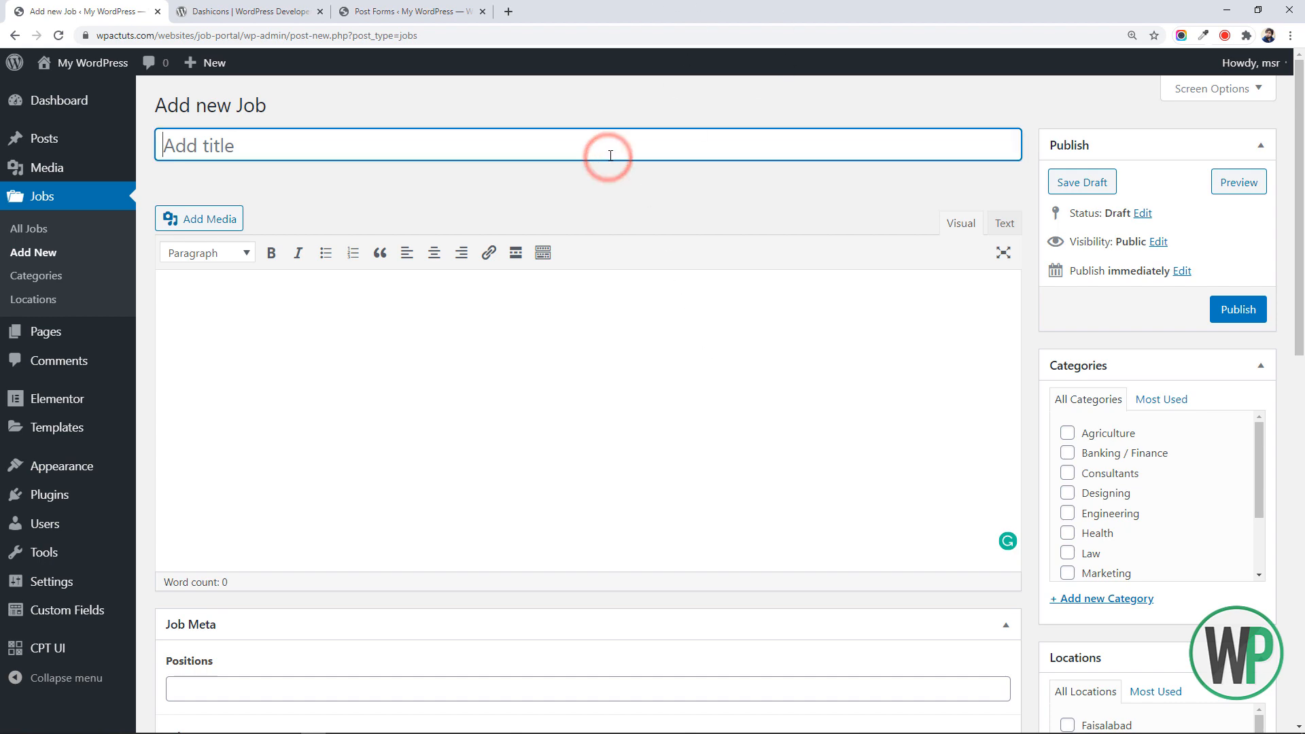
pyautogui.moveTo(1300, 318); pyautogui.dragTo(1274, 201)
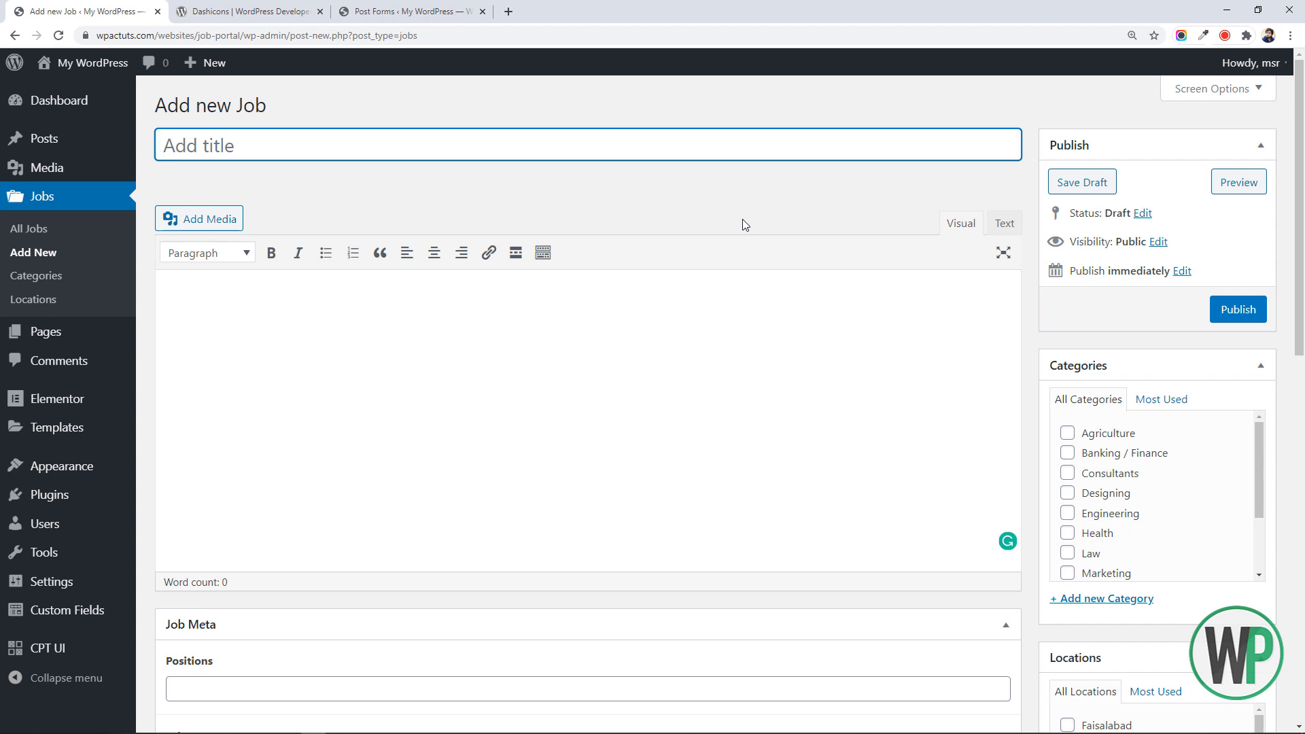
pyautogui.write('WordPress Developer Required')
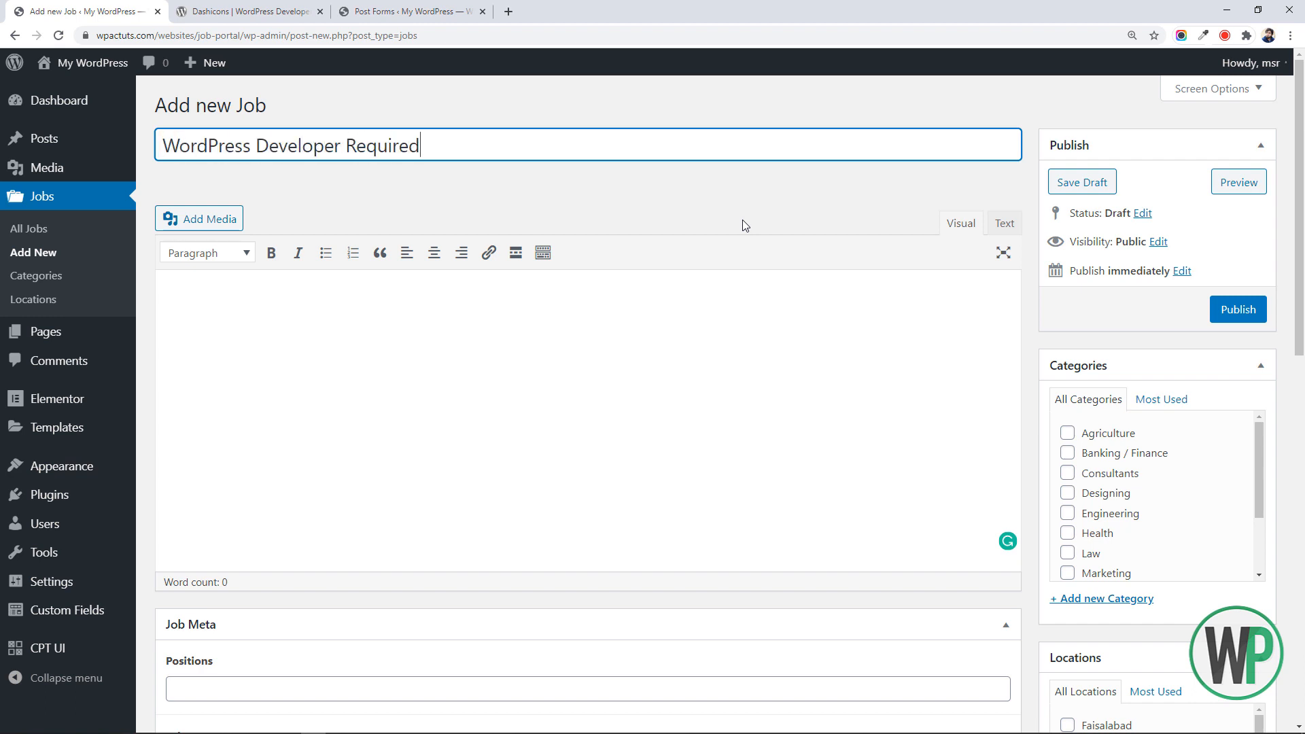
pyautogui.write(' at')
pyautogui.press('BackSpace')
pyautogui.press('BackSpace')
pyautogui.press('BackSpace')
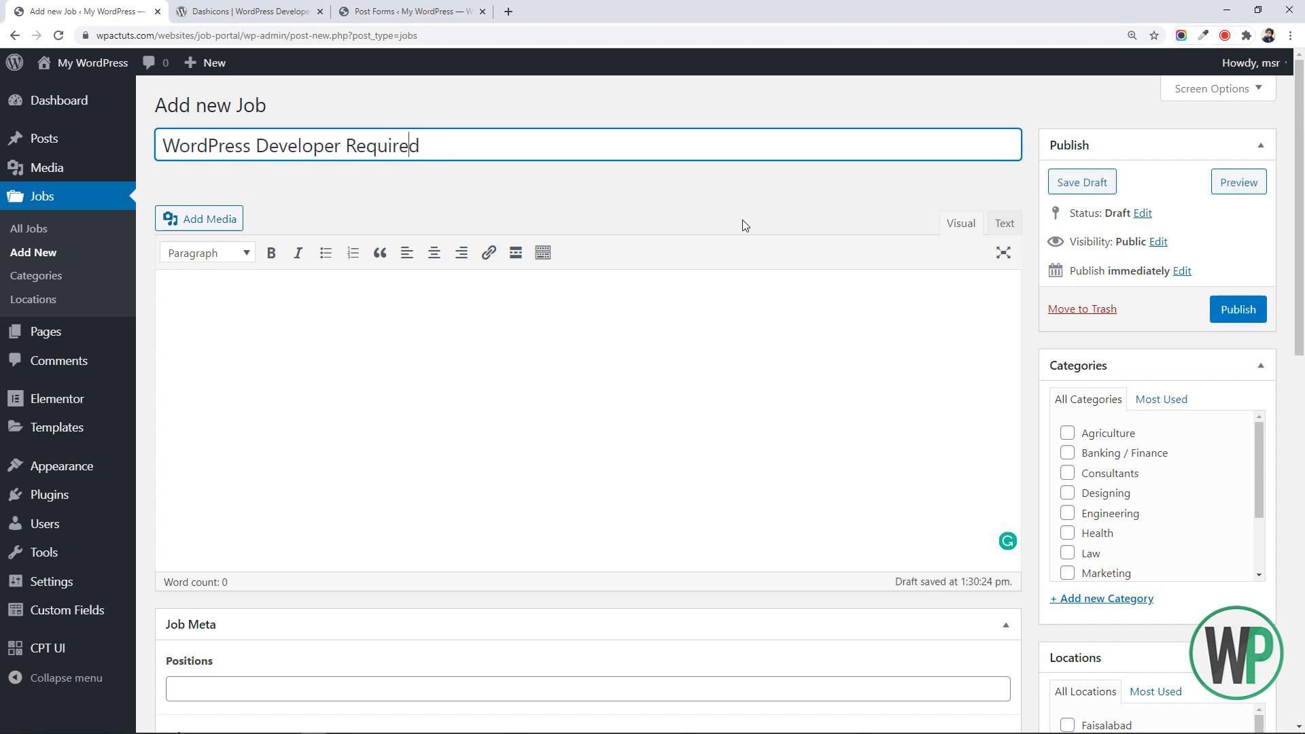
# Add the word "Experienced" in front of the job title
pyautogui.press('Home')
pyautogui.write('Full Tie')
pyautogui.press('BackSpace')
pyautogui.press('BackSpace')
pyautogui.press('BackSpace')
pyautogui.press('BackSpace')
pyautogui.press('BackSpace')
pyautogui.press('BackSpace')
pyautogui.press('BackSpace')
pyautogui.press('BackSpace')
pyautogui.write('Experienced')
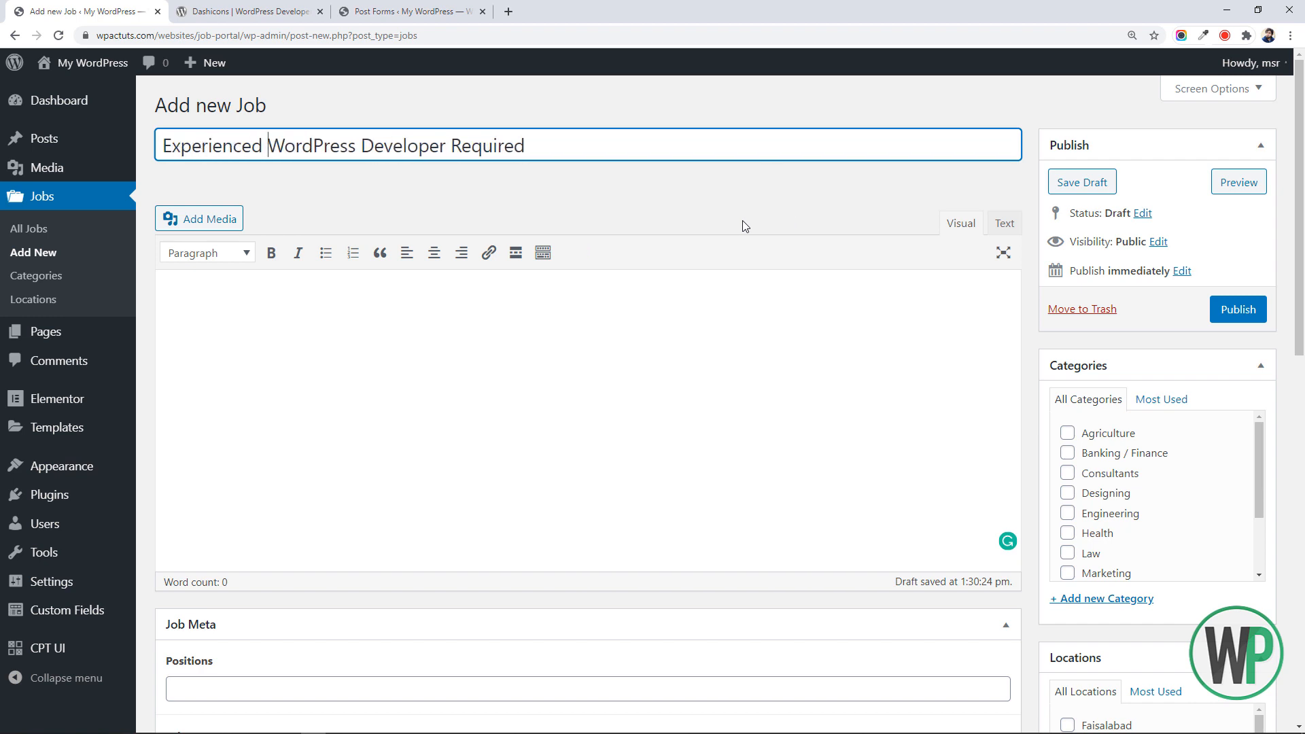
# Open lipsum.com in a new browser tab and generate five lists of Lorem Ipsum text
pyautogui.click(399, 302)
pyautogui.click(508, 11)
pyautogui.write('lipsum')
pyautogui.press('Return')
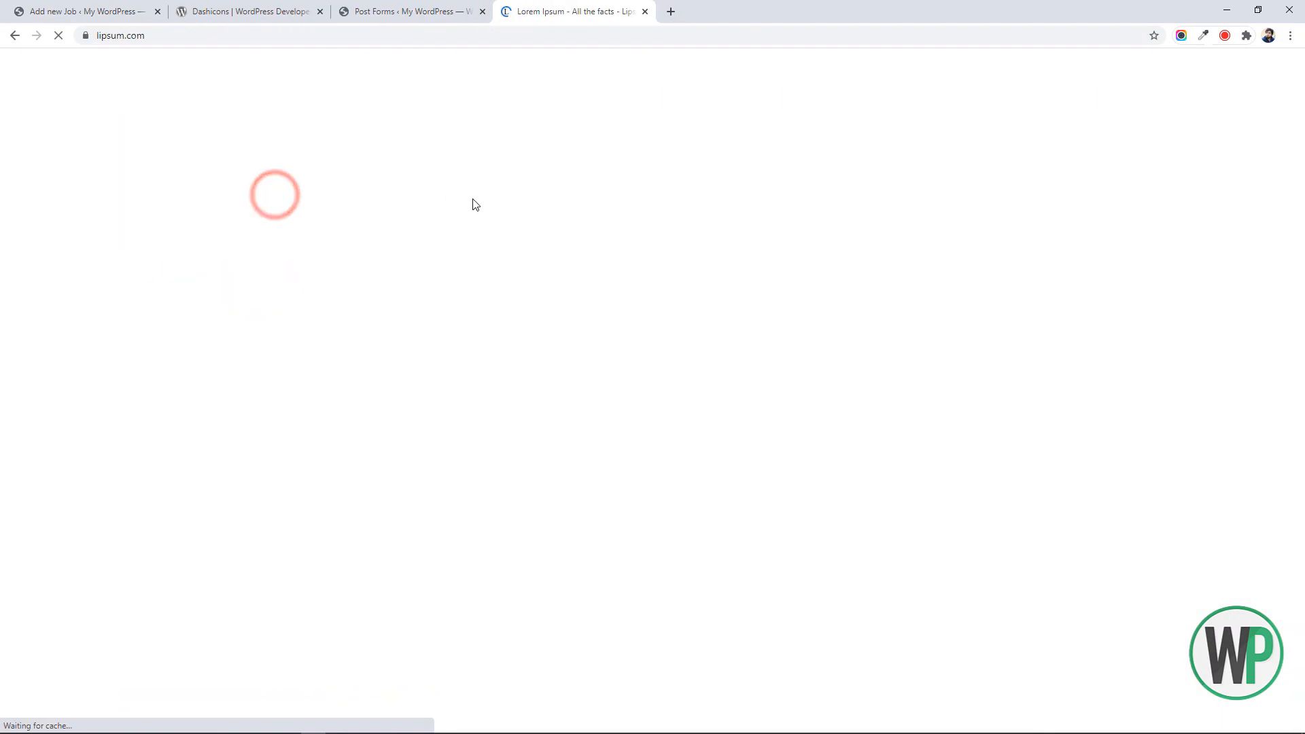
pyautogui.click(862, 723)
pyautogui.scroll(-3, 862, 723)
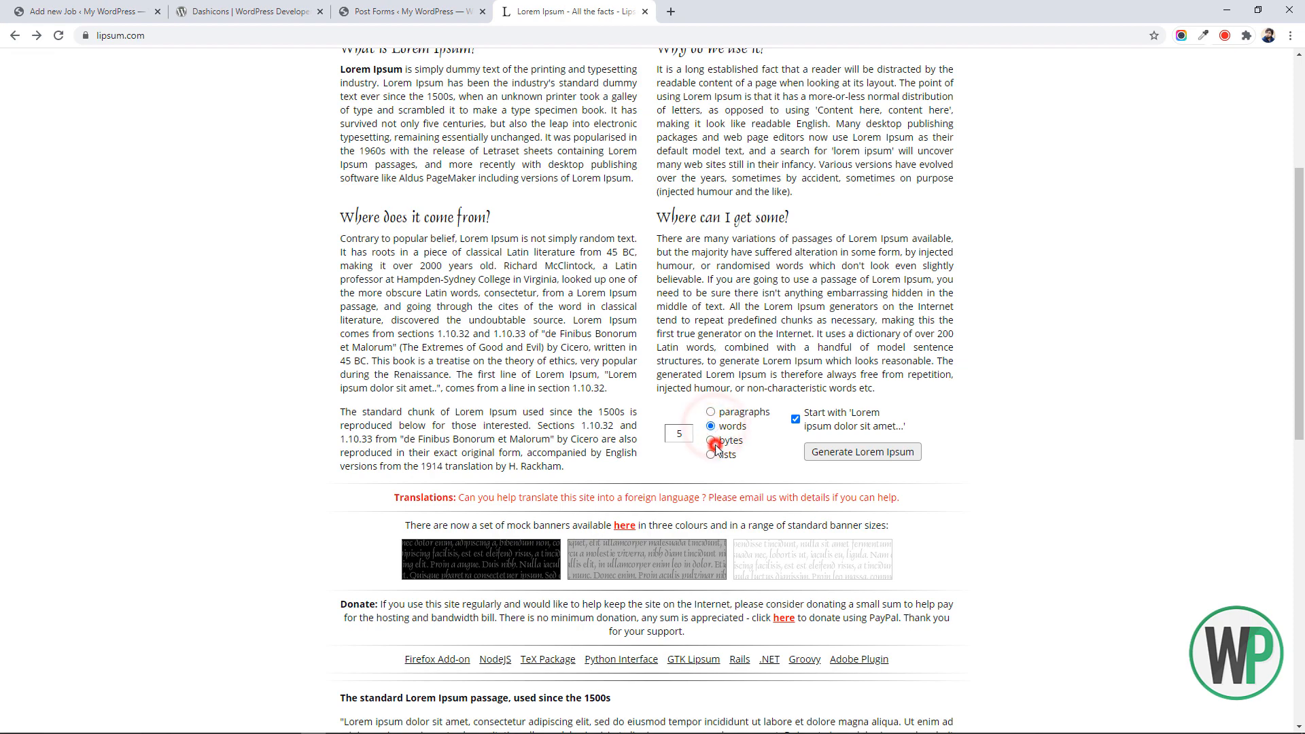
pyautogui.click(913, 456)
# Copy the generated Lorem Ipsum lists into the job's description, closing the Dashicons tab
pyautogui.moveTo(643, 639); pyautogui.dragTo(303, 320)
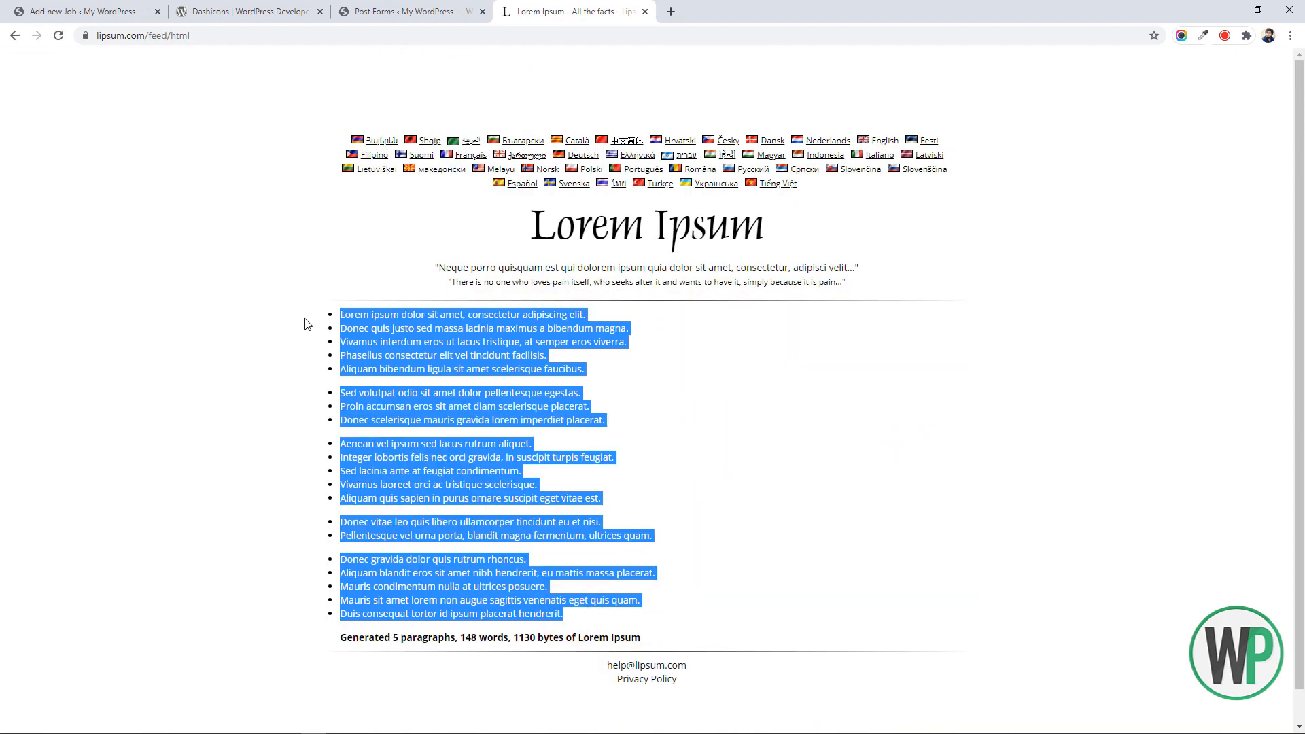
pyautogui.click(278, 11)
pyautogui.click(319, 11)
pyautogui.click(520, 344)
pyautogui.hotkey('ctrl', 'v')
# Set the job's Age field to "30 - 40 Years"
pyautogui.scroll(-8, 621, 278)
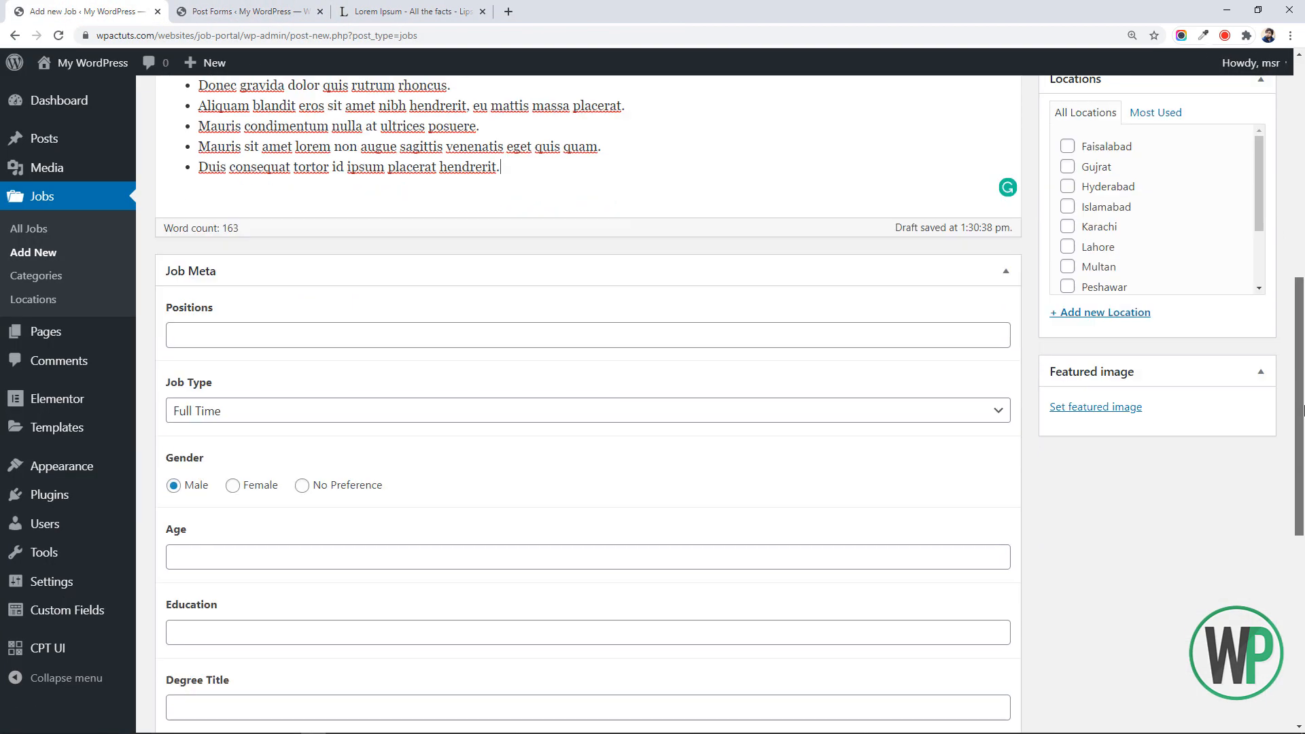
pyautogui.click(430, 229)
pyautogui.scroll(-5, 291, 244)
pyautogui.click(272, 119)
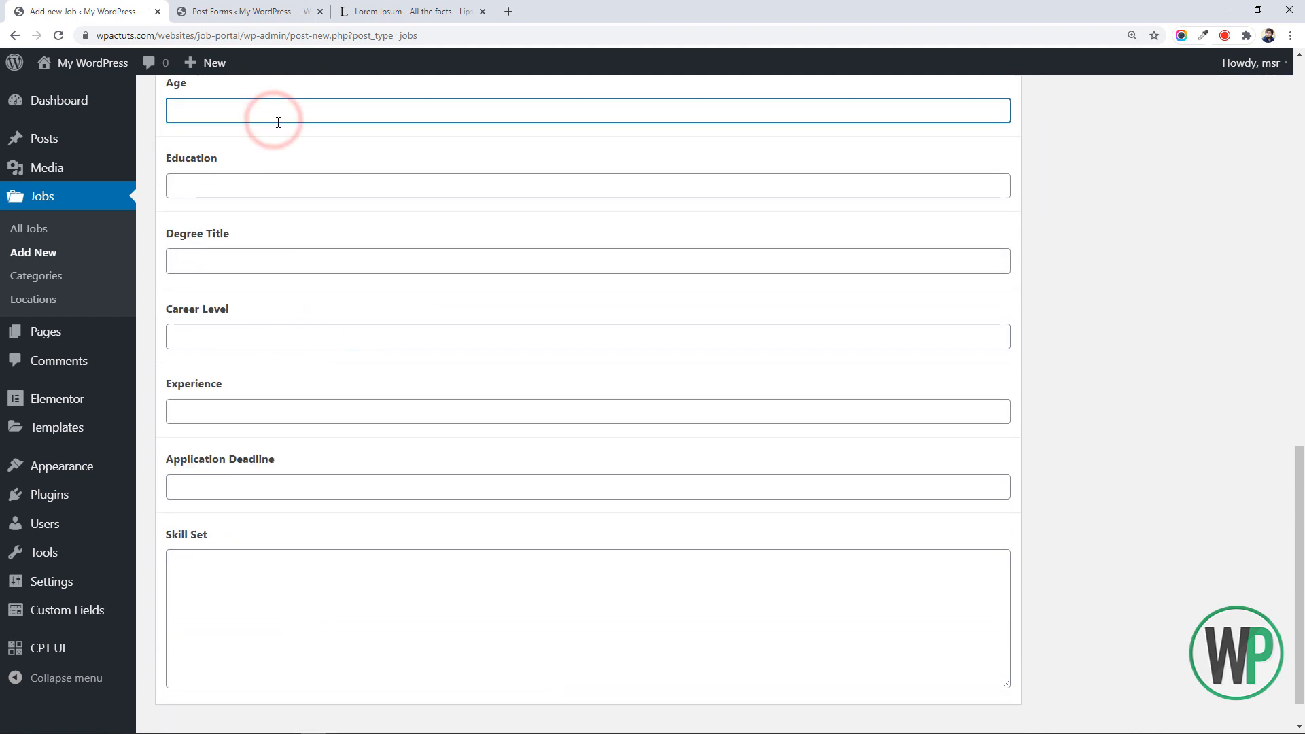
pyautogui.write('30 - 40 Years')
pyautogui.press('Tab')
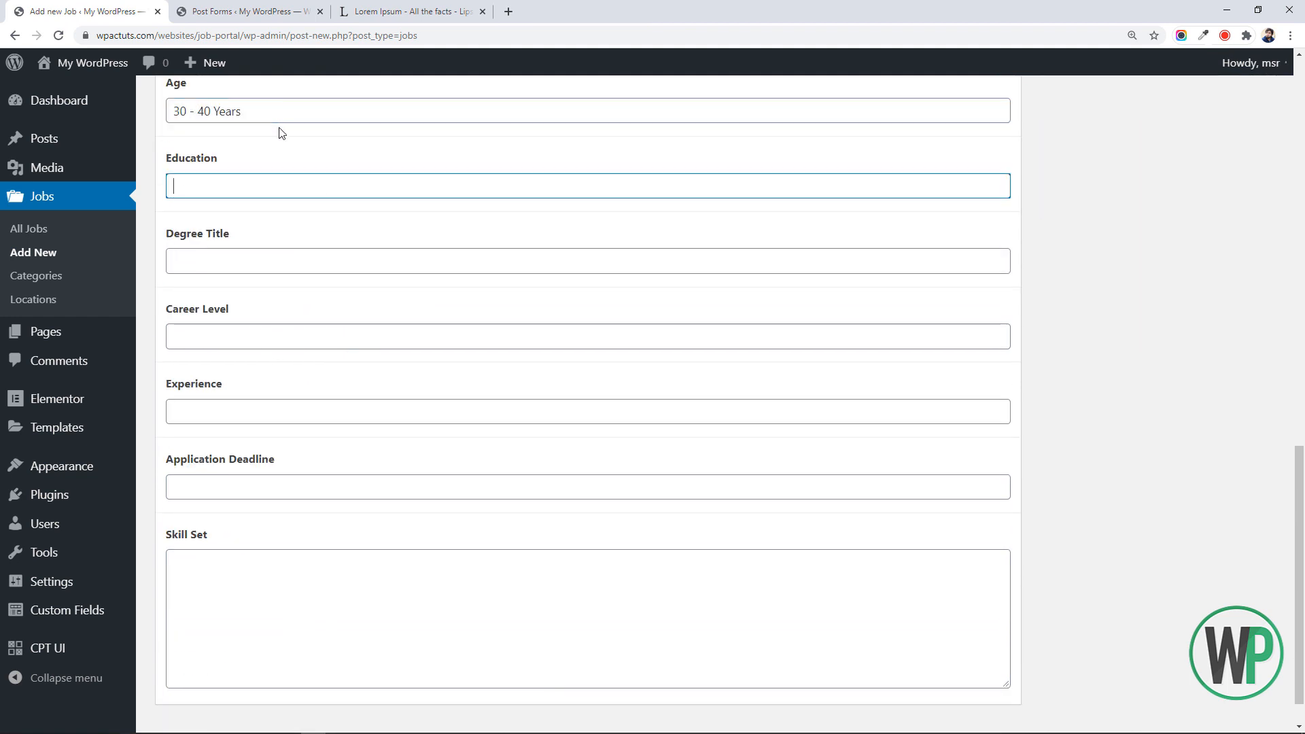
# Set the job's Education field to "Bachelors" and its Degree Title to "BSCS / BSIT / BSSE"
pyautogui.write('Bachelors')
pyautogui.press('Tab')
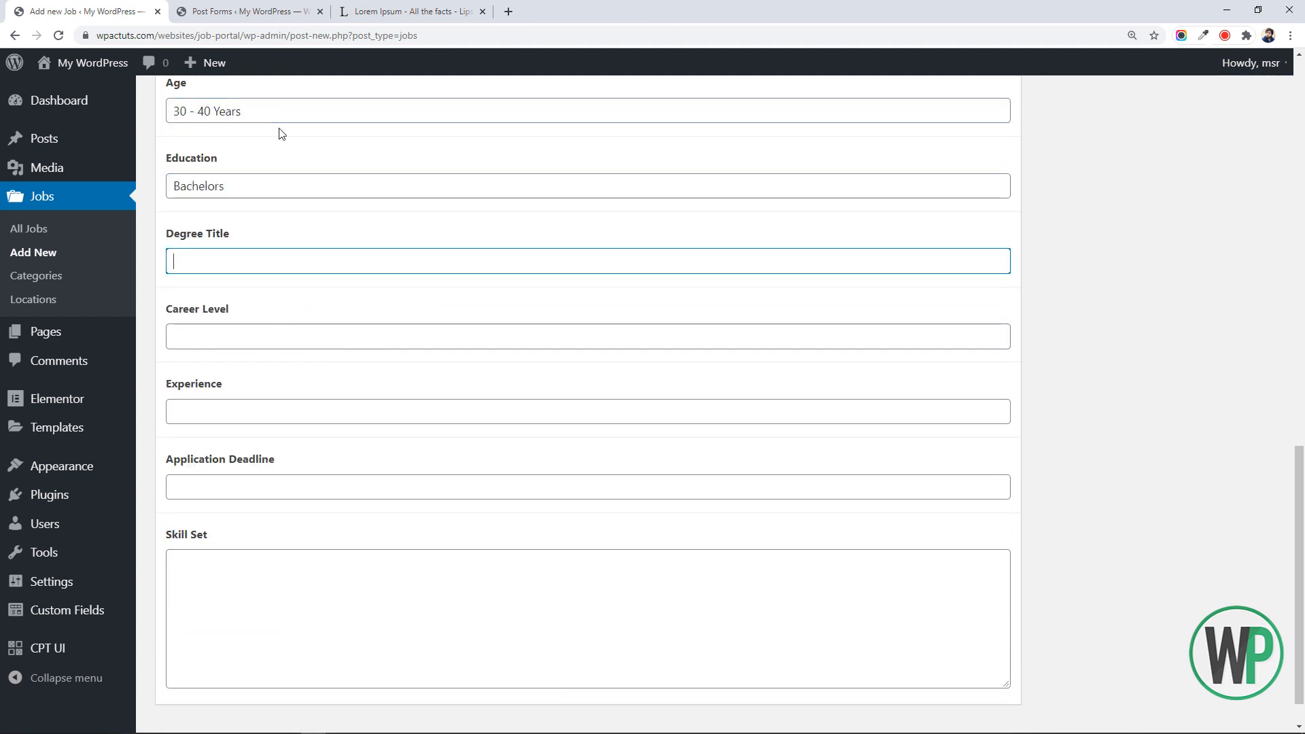
pyautogui.write('BSCS / BS /')
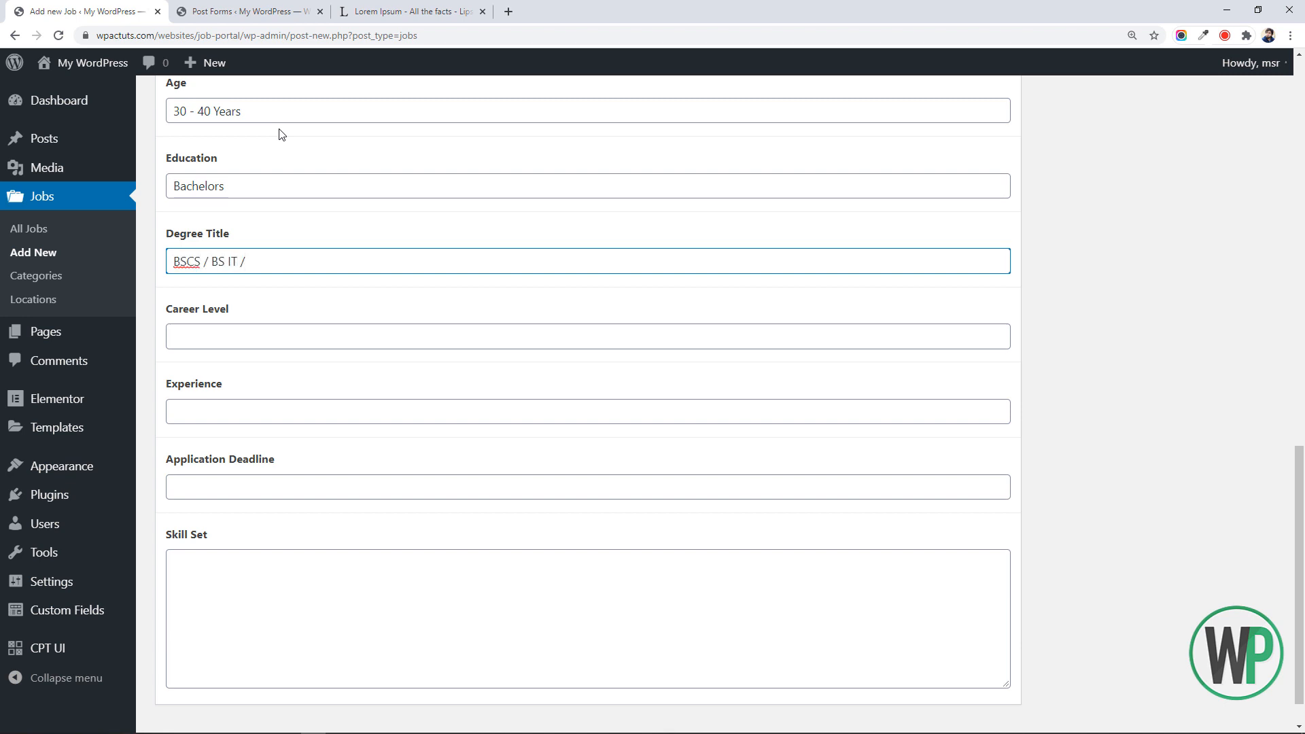
pyautogui.press('BackSpace')
pyautogui.press('BackSpace')
pyautogui.write('IT / BSSE')
pyautogui.press('Tab')
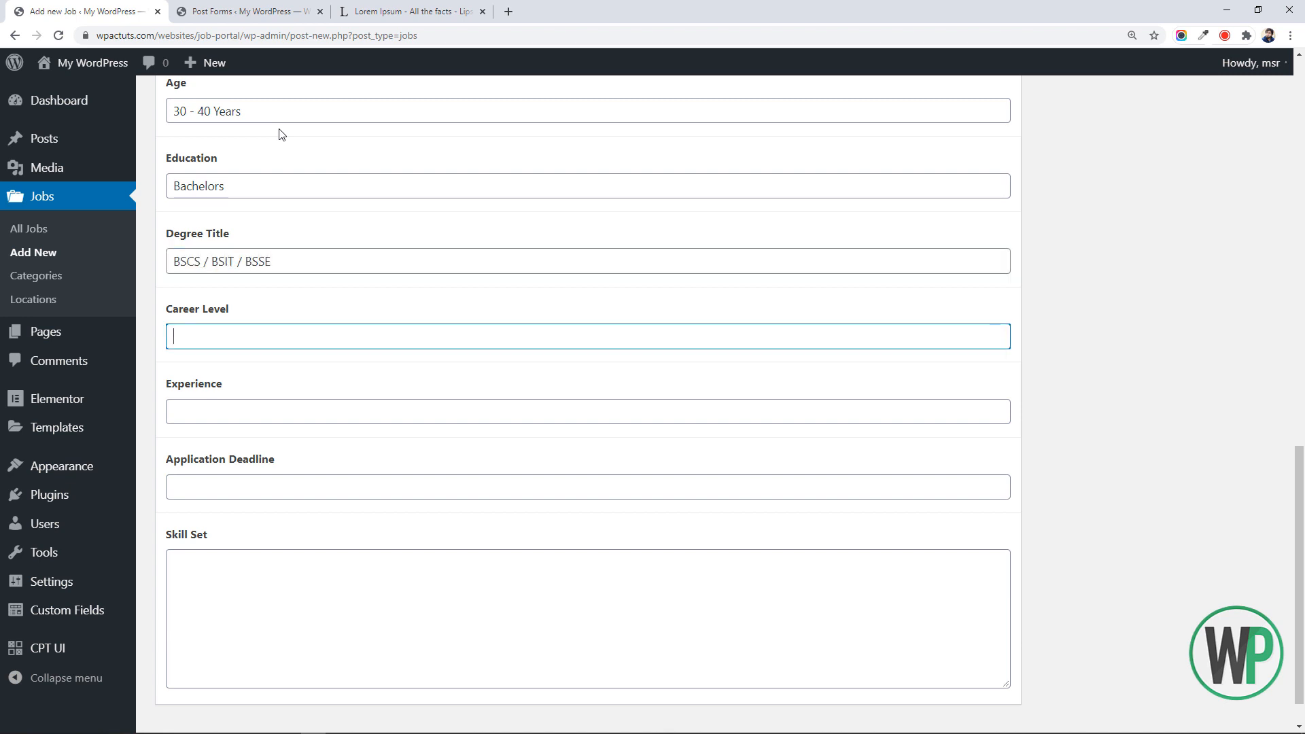
# Set the job's Career Level to "Experienced" and its Experience to "4 Years"
pyautogui.write('Experienced')
pyautogui.press('Tab')
pyautogui.write('4 Year')
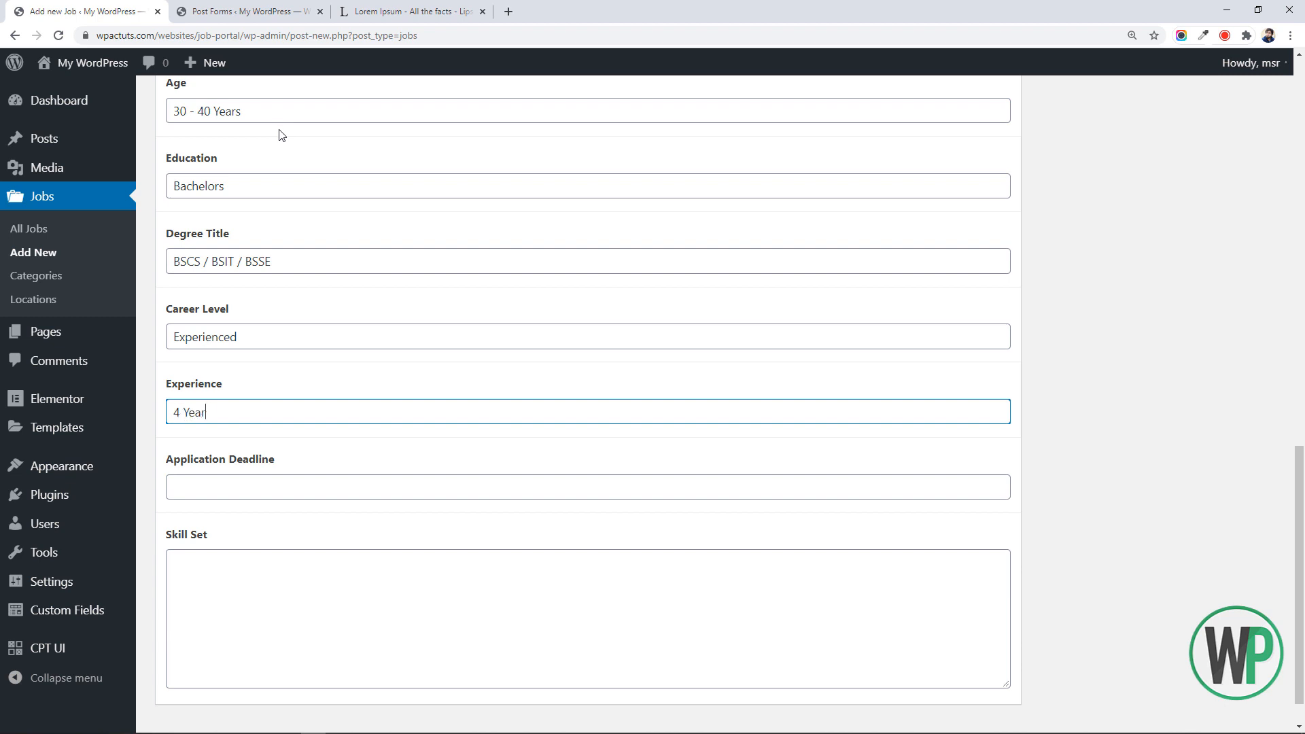
pyautogui.write('s')
pyautogui.press('Tab')
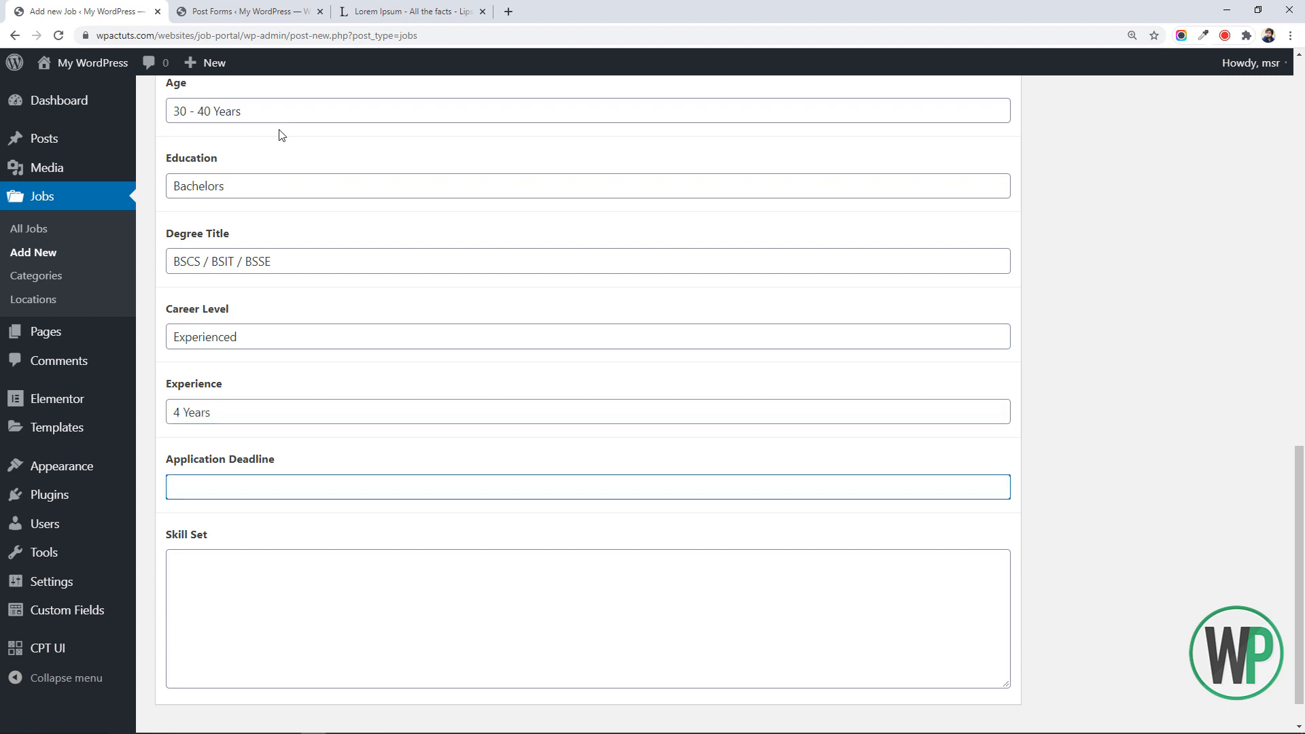
# Reload the new job form, discarding the unsaved entries, and check the input type of the Application Deadline field
pyautogui.click(58, 35)
pyautogui.click(716, 111)
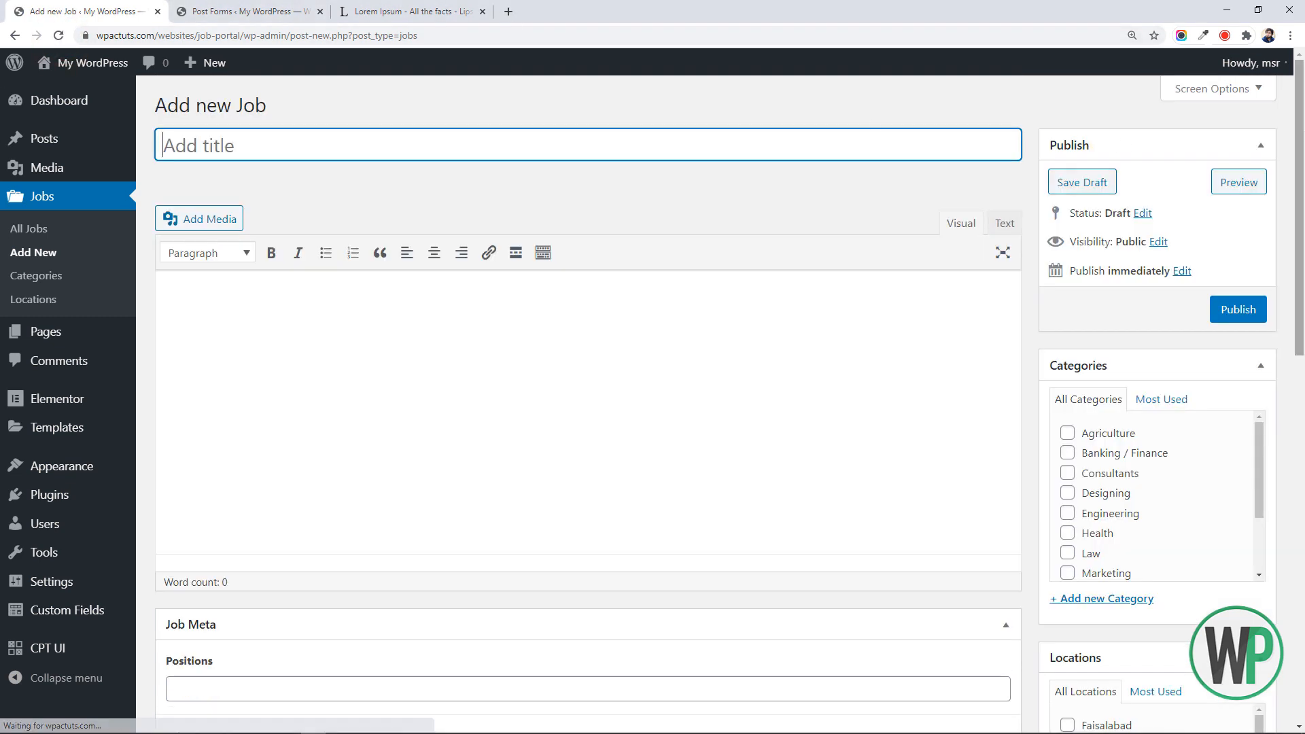
pyautogui.scroll(-3, 1302, 231)
pyautogui.moveTo(1301, 231); pyautogui.dragTo(1300, 486)
pyautogui.click(314, 456)
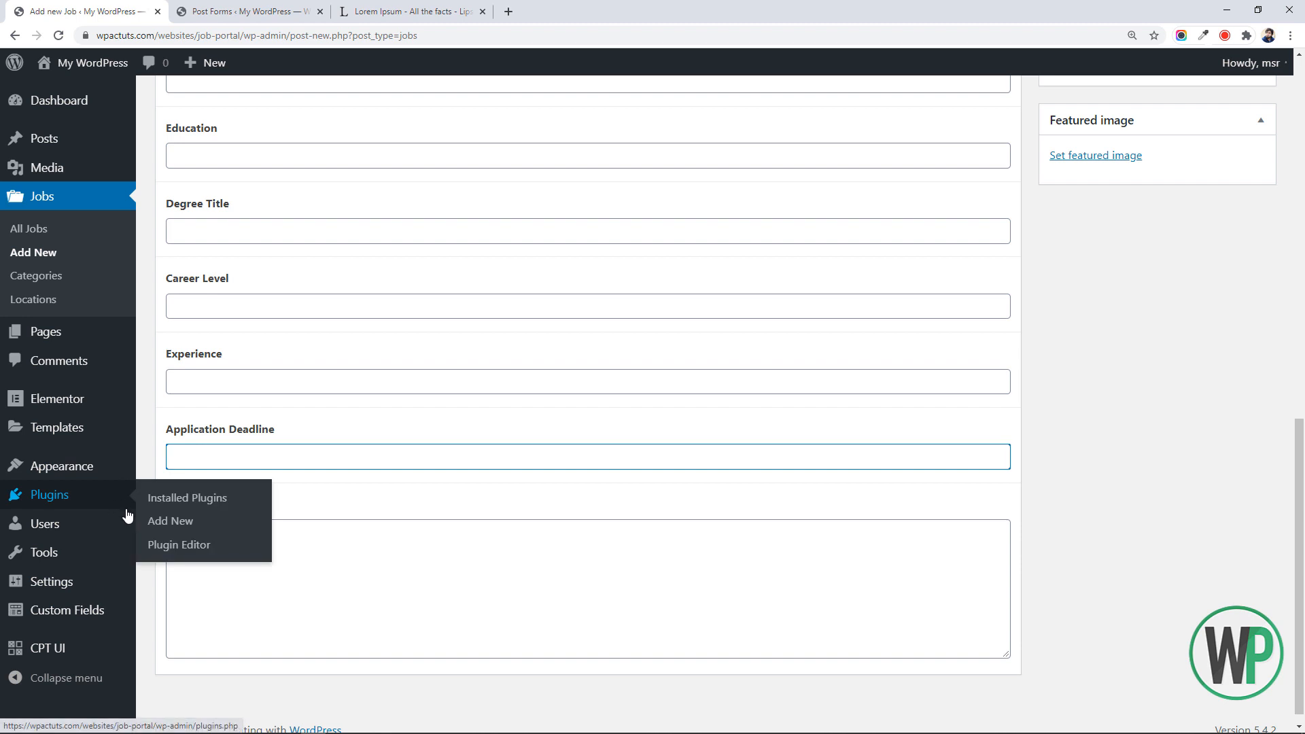
# Open the Job Meta field group in Custom Fields and expand its Application Deadline field
pyautogui.moveTo(91, 624)
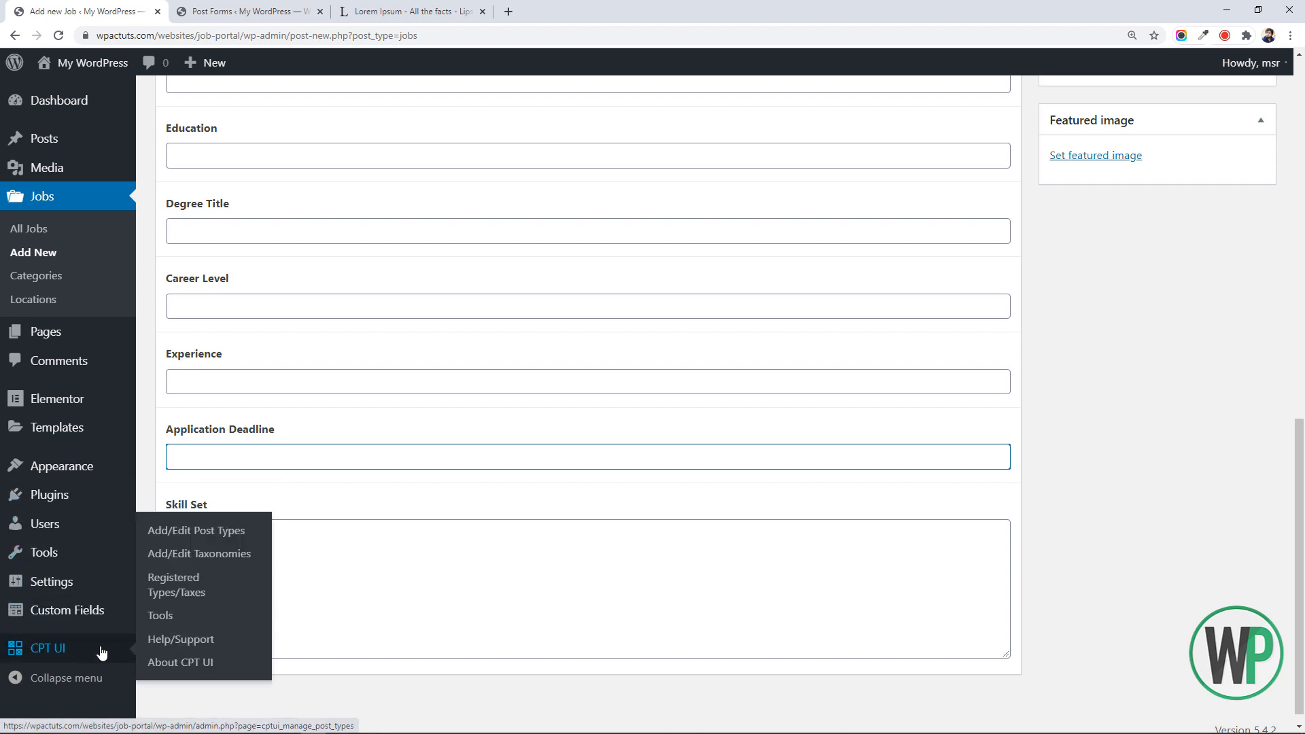
pyautogui.click(105, 611)
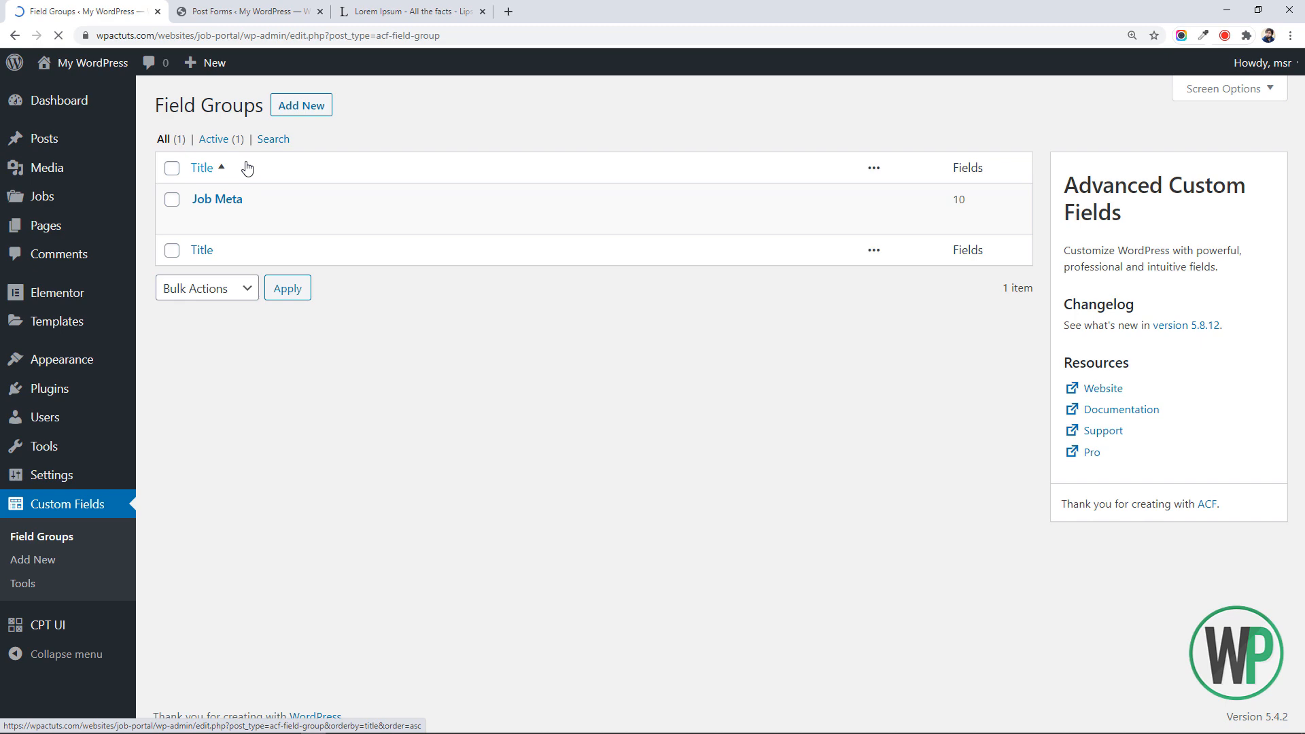
pyautogui.click(201, 219)
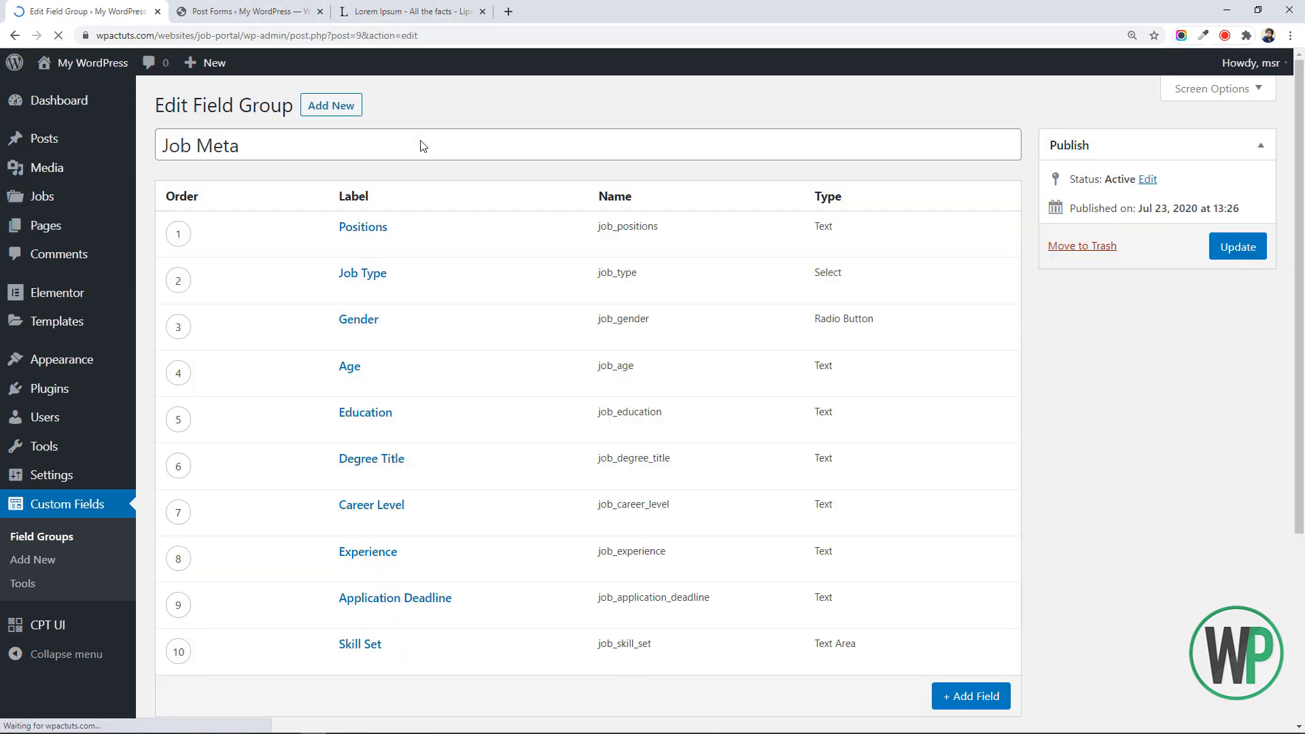
pyautogui.scroll(-1, 442, 483)
pyautogui.click(346, 549)
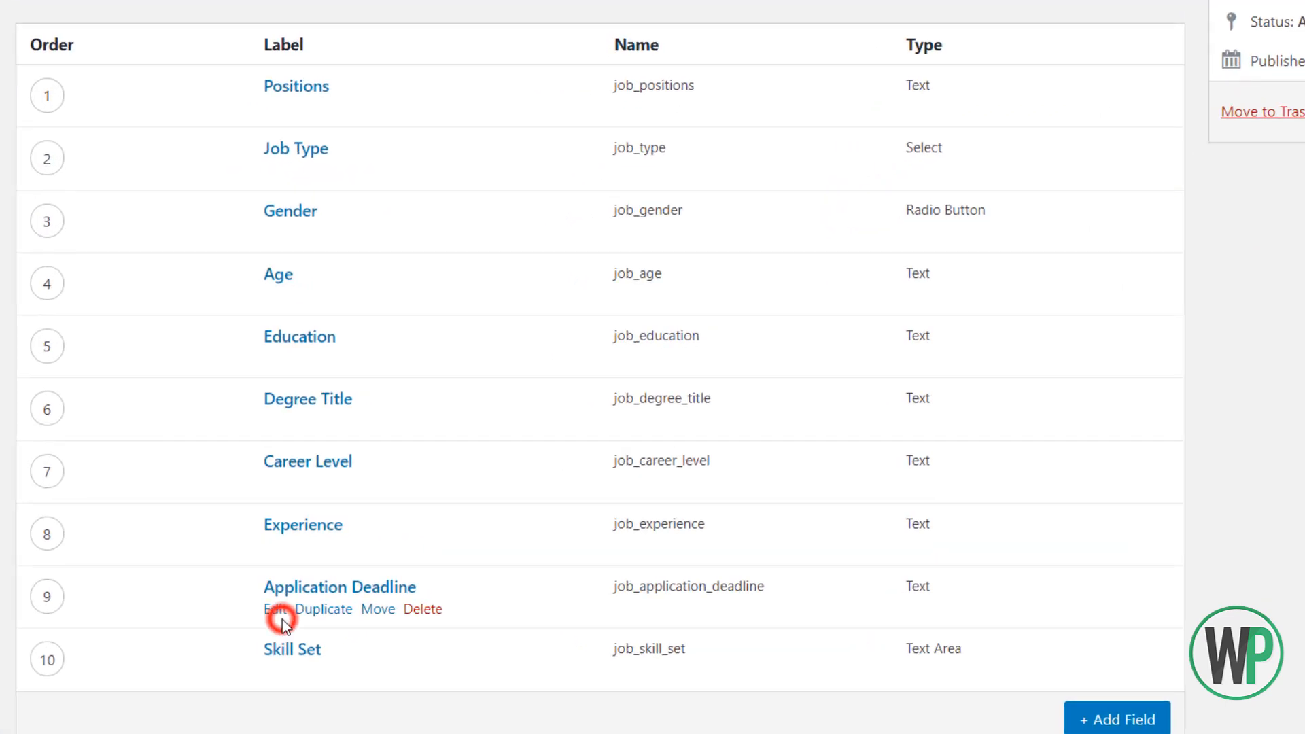
# Change the Application Deadline field's type to Date Picker and update the field group
pyautogui.scroll(-5, 366, 529)
pyautogui.scroll(-4, 312, 544)
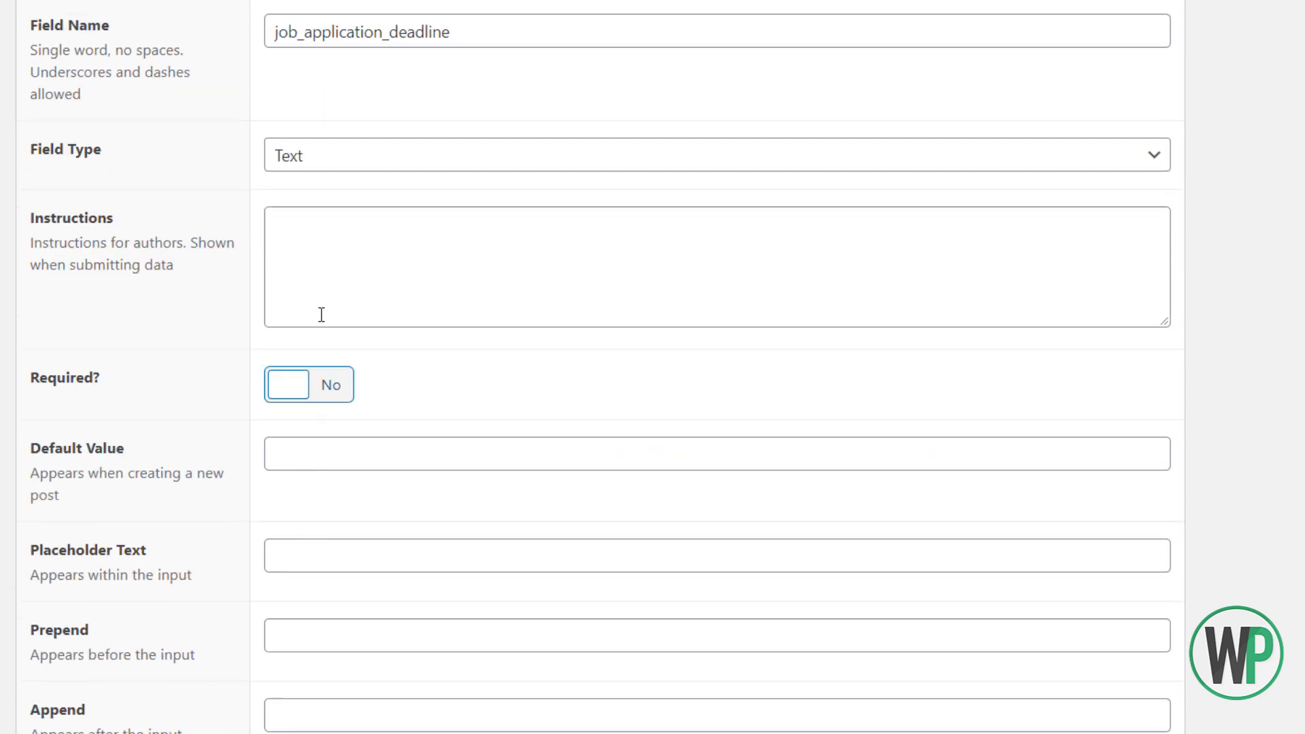
pyautogui.click(335, 150)
pyautogui.scroll(-5, 428, 405)
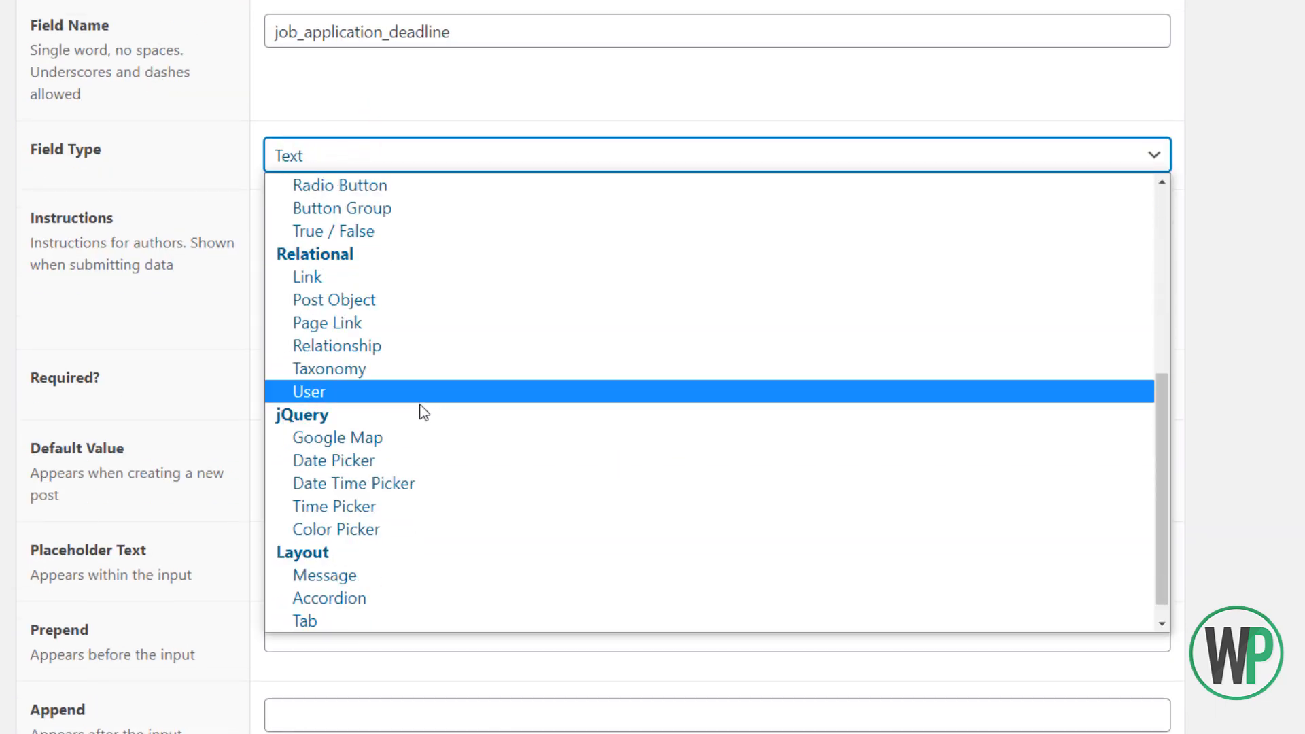
pyautogui.click(392, 459)
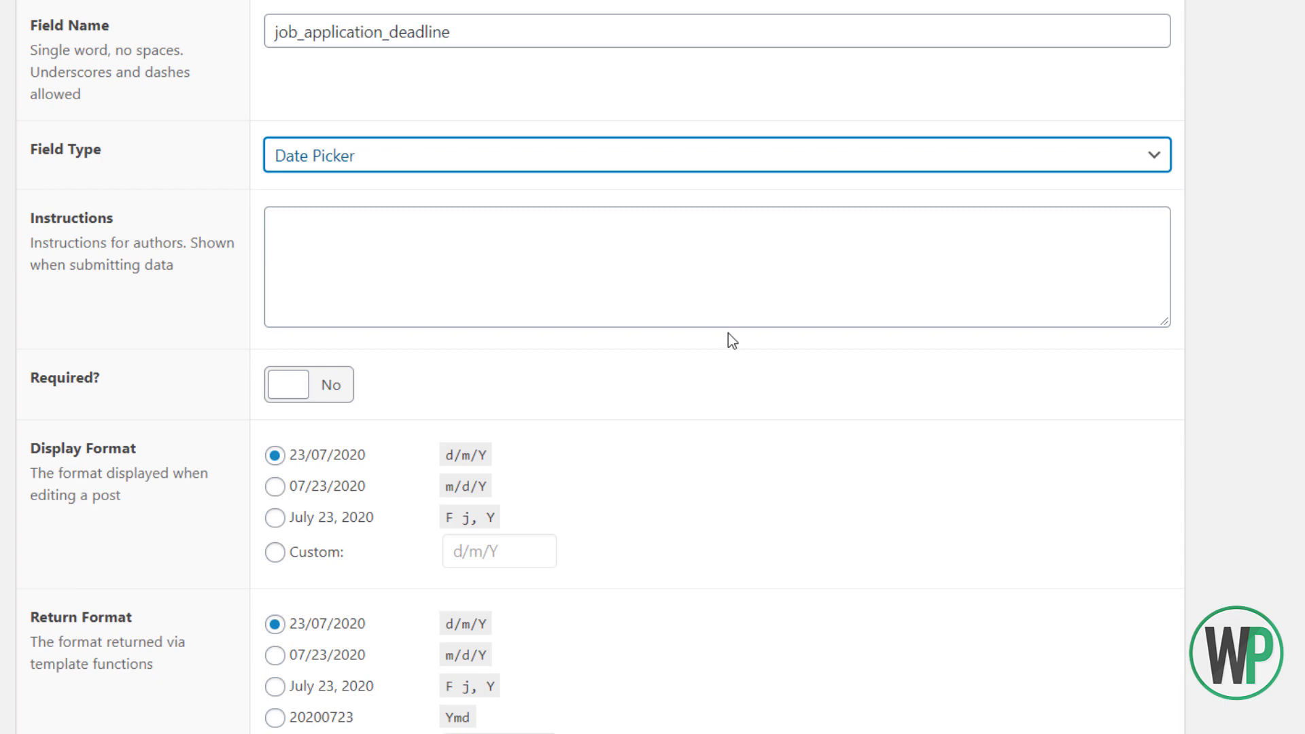
pyautogui.scroll(-3, 405, 496)
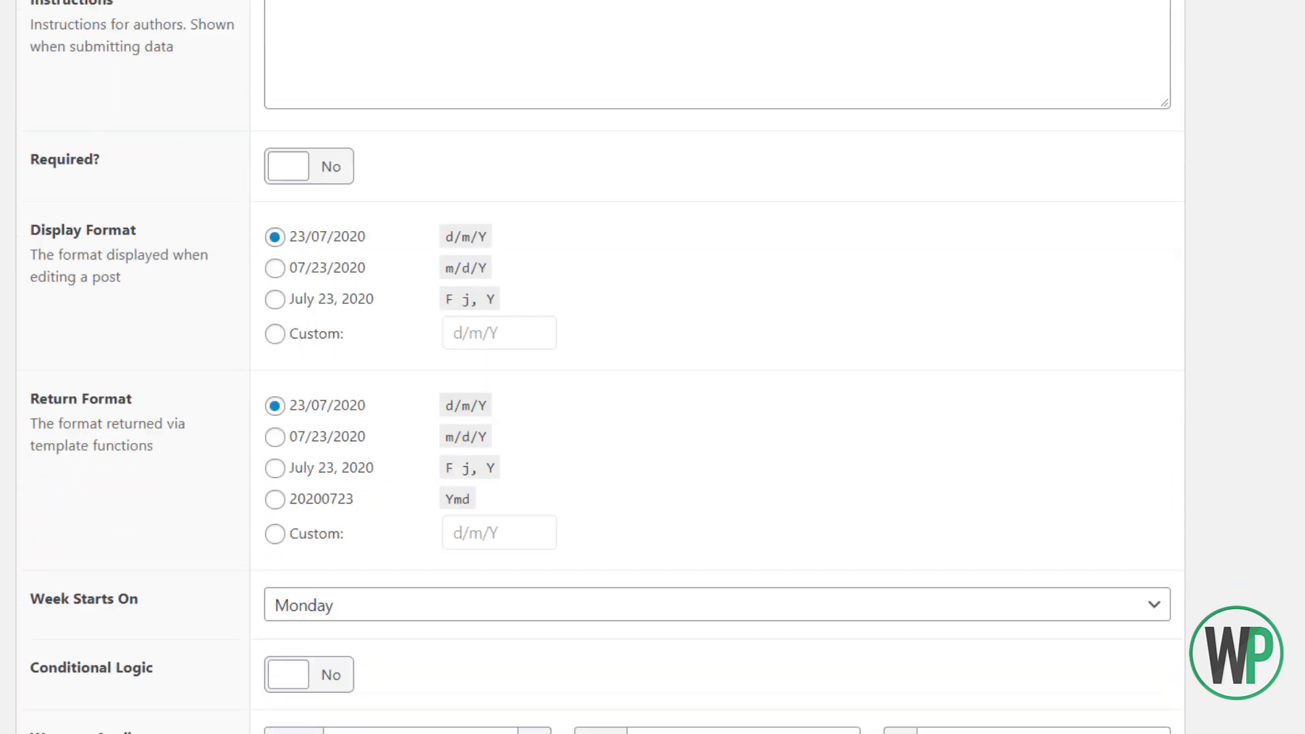
pyautogui.scroll(10, 598, 367)
pyautogui.click(1274, 236)
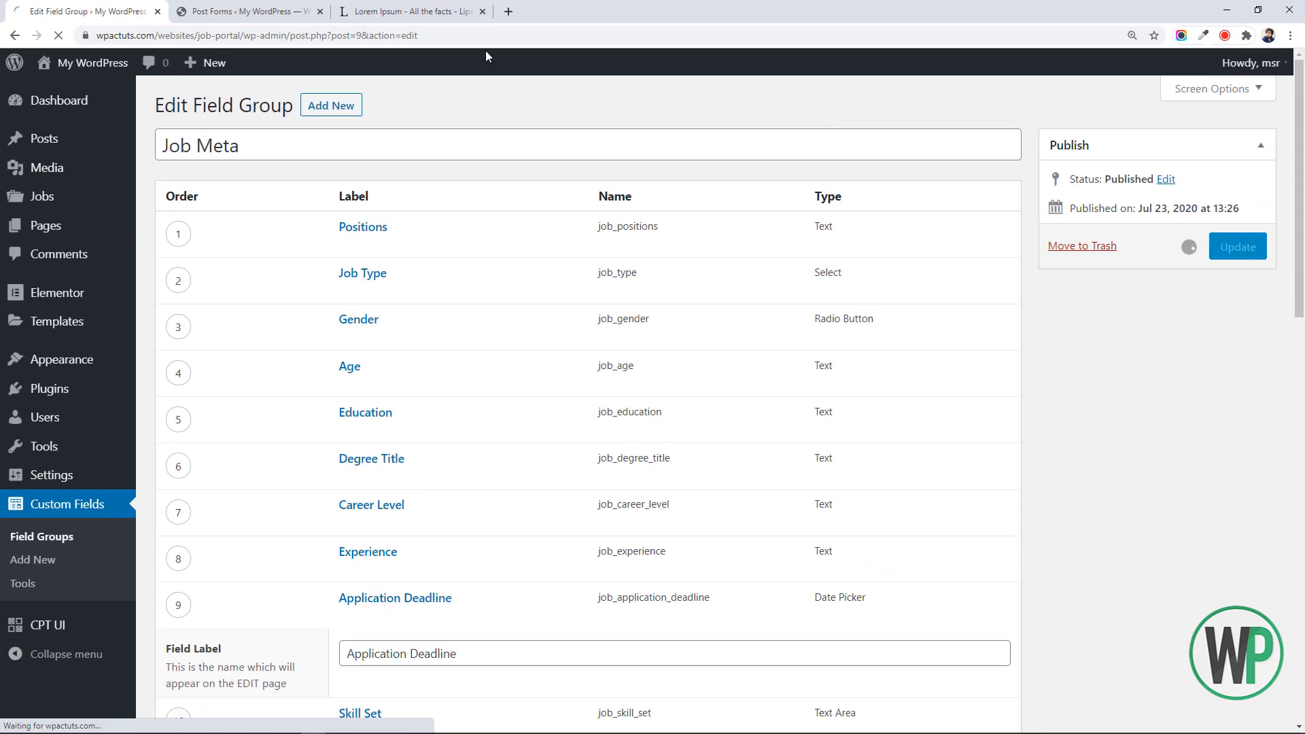
# Open a new job form and check that the Application Deadline field offers a calendar for choosing a date
pyautogui.moveTo(79, 202)
pyautogui.click(154, 231)
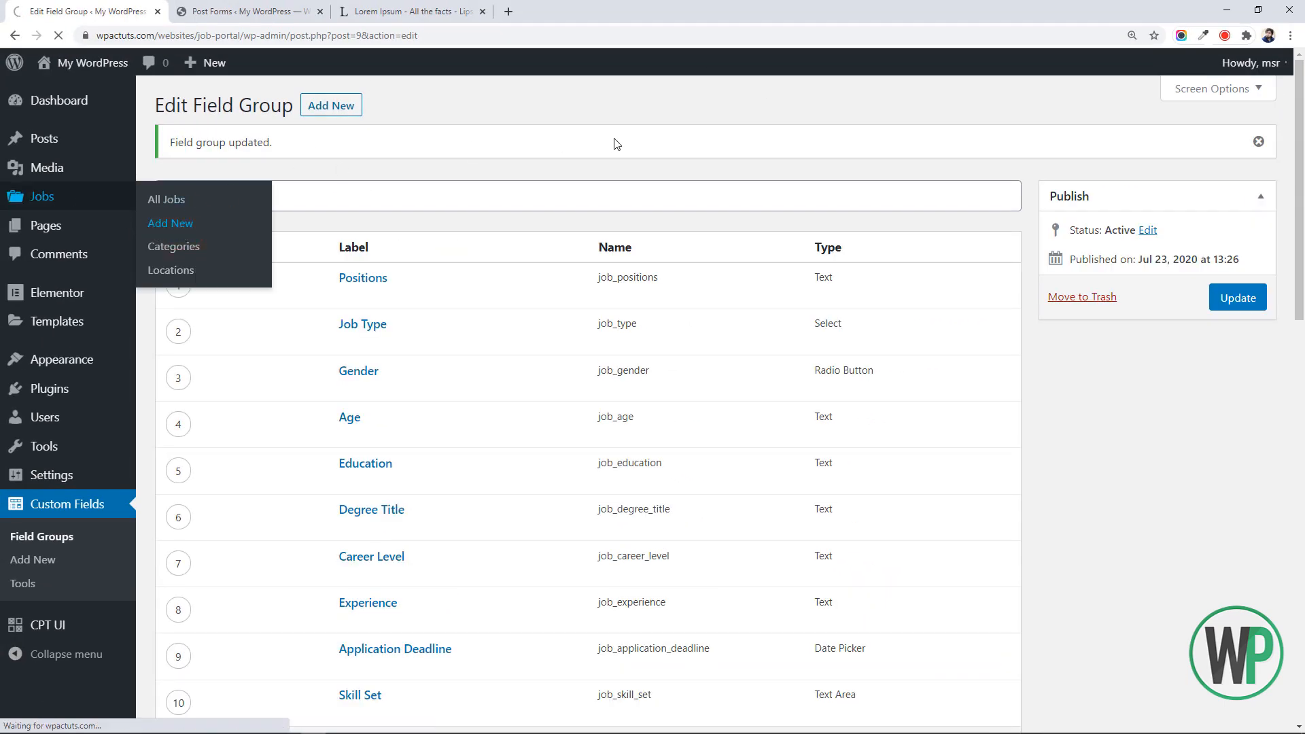
pyautogui.scroll(-8, 1302, 522)
pyautogui.scroll(-2, 1303, 522)
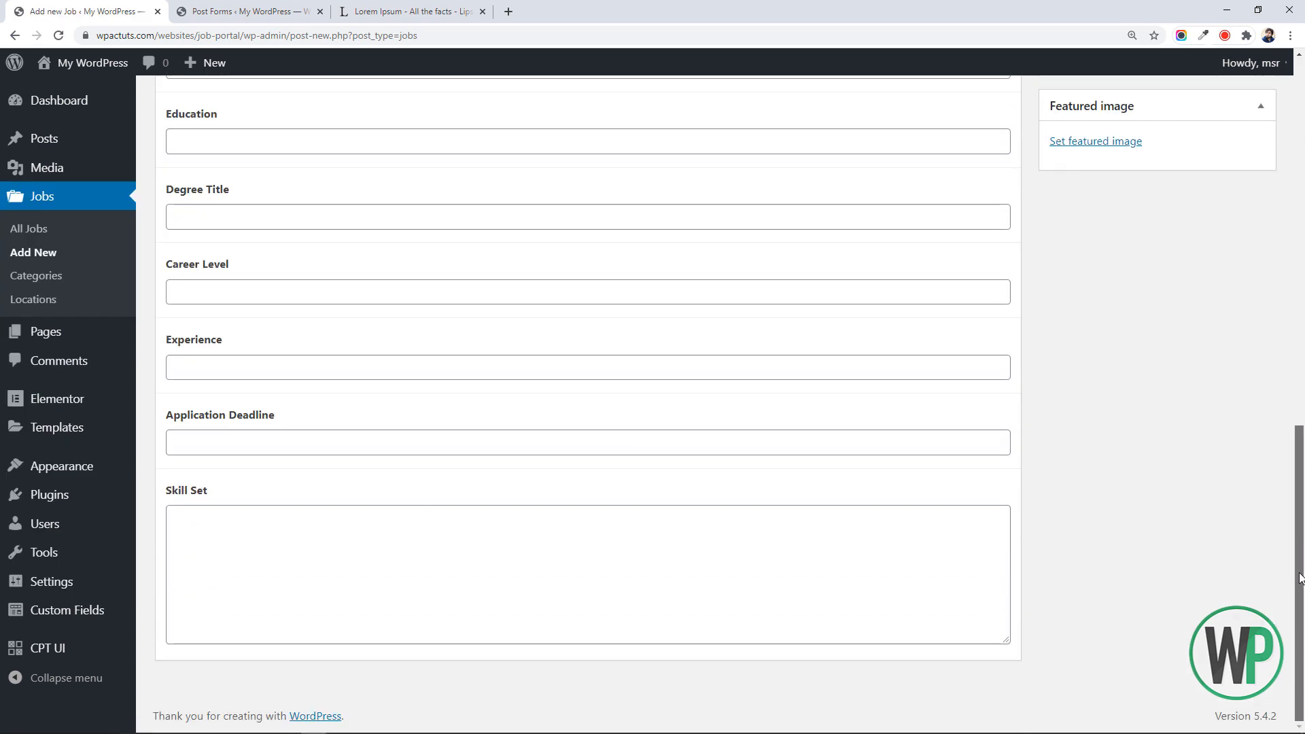
pyautogui.click(369, 443)
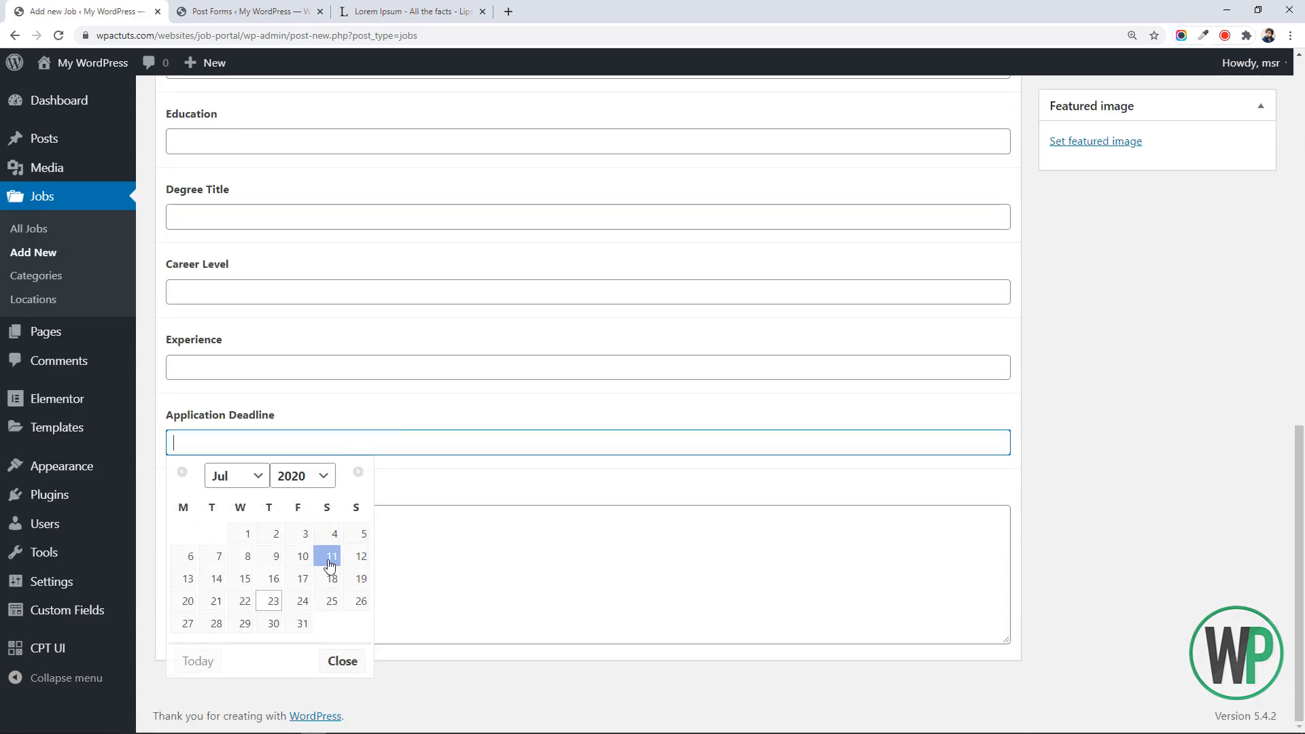
pyautogui.click(574, 528)
pyautogui.click(373, 448)
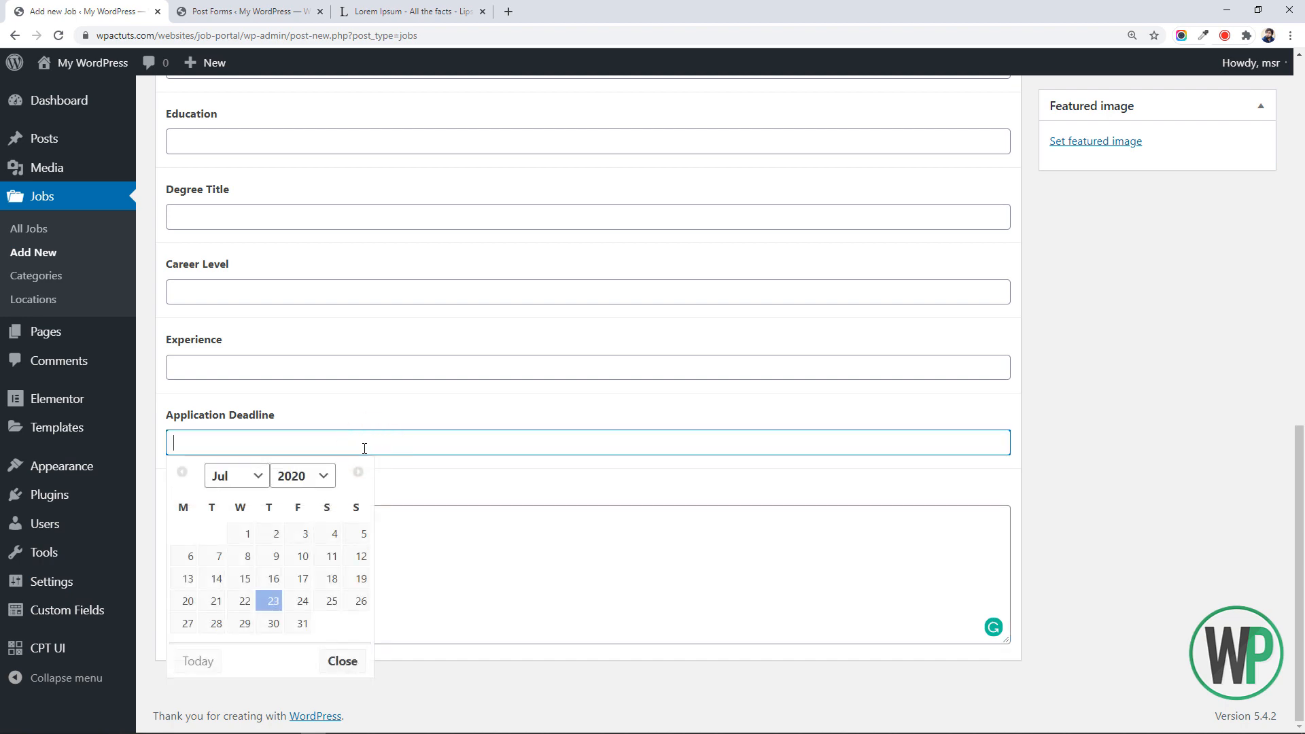
pyautogui.click(393, 542)
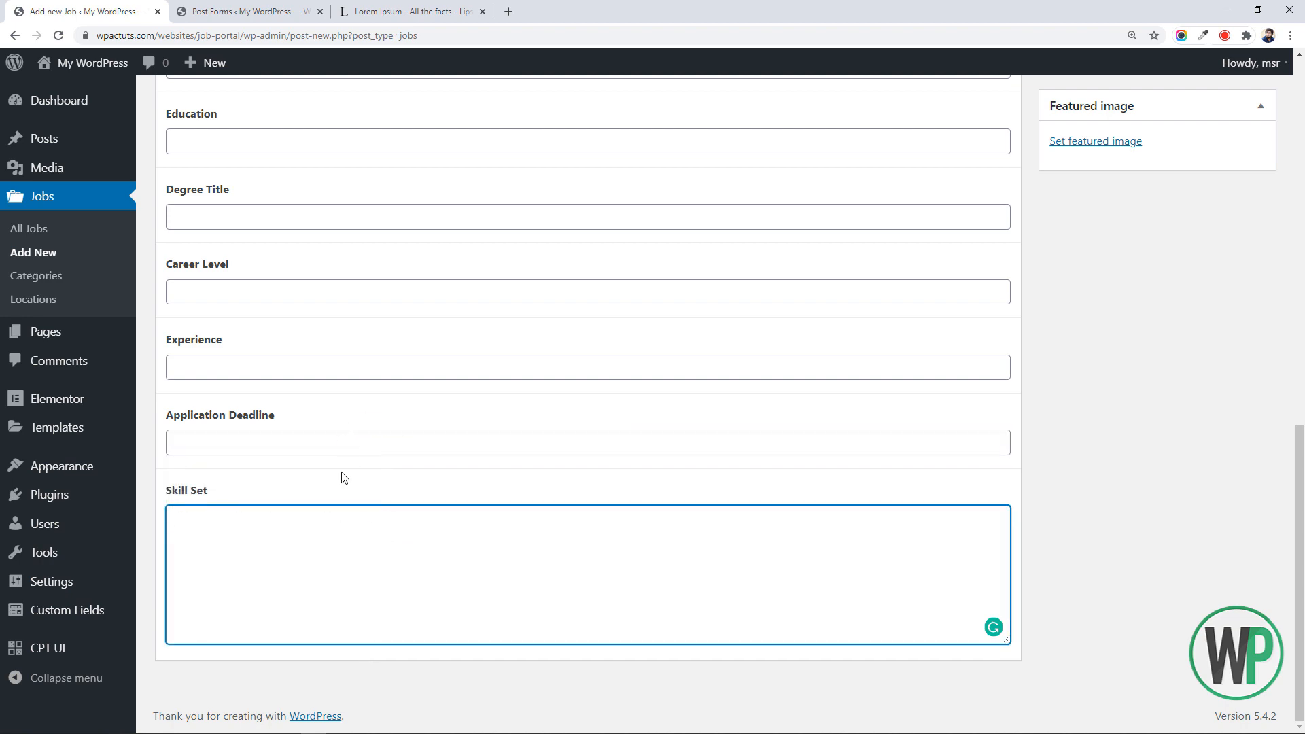
pyautogui.scroll(10, 344, 479)
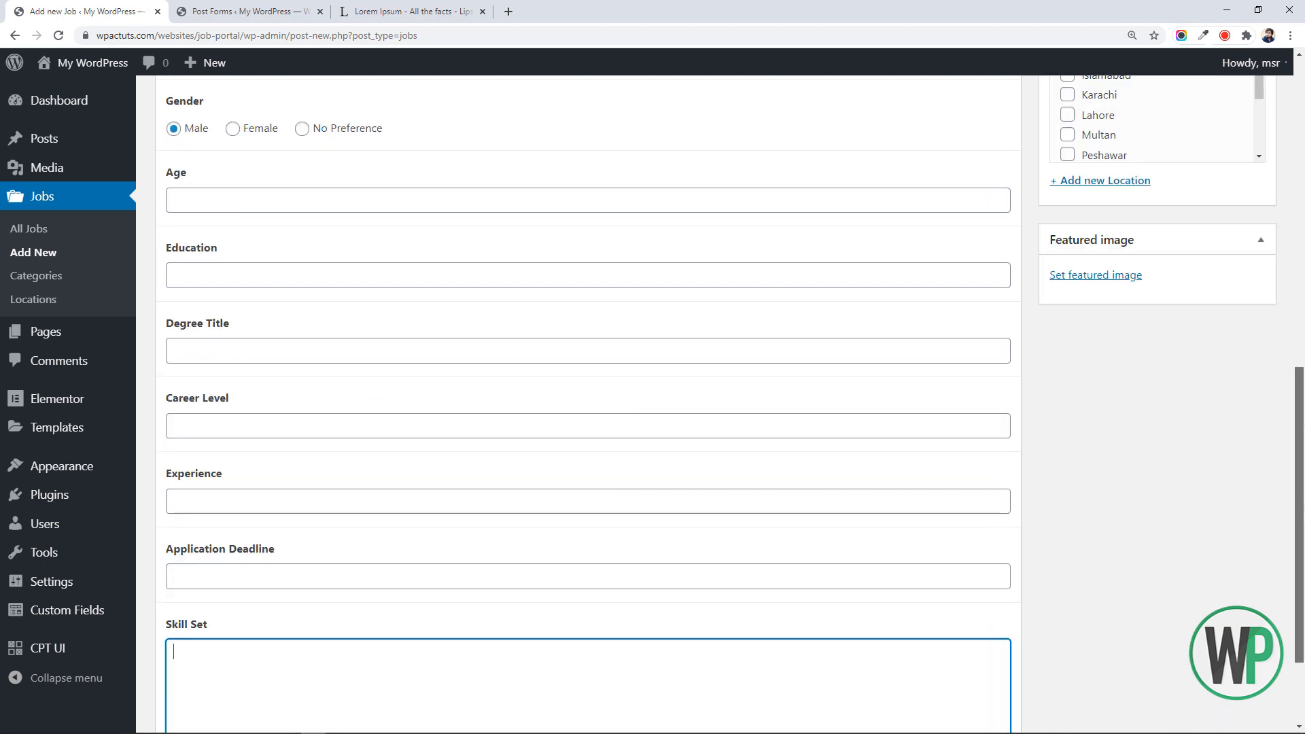
pyautogui.click(402, 150)
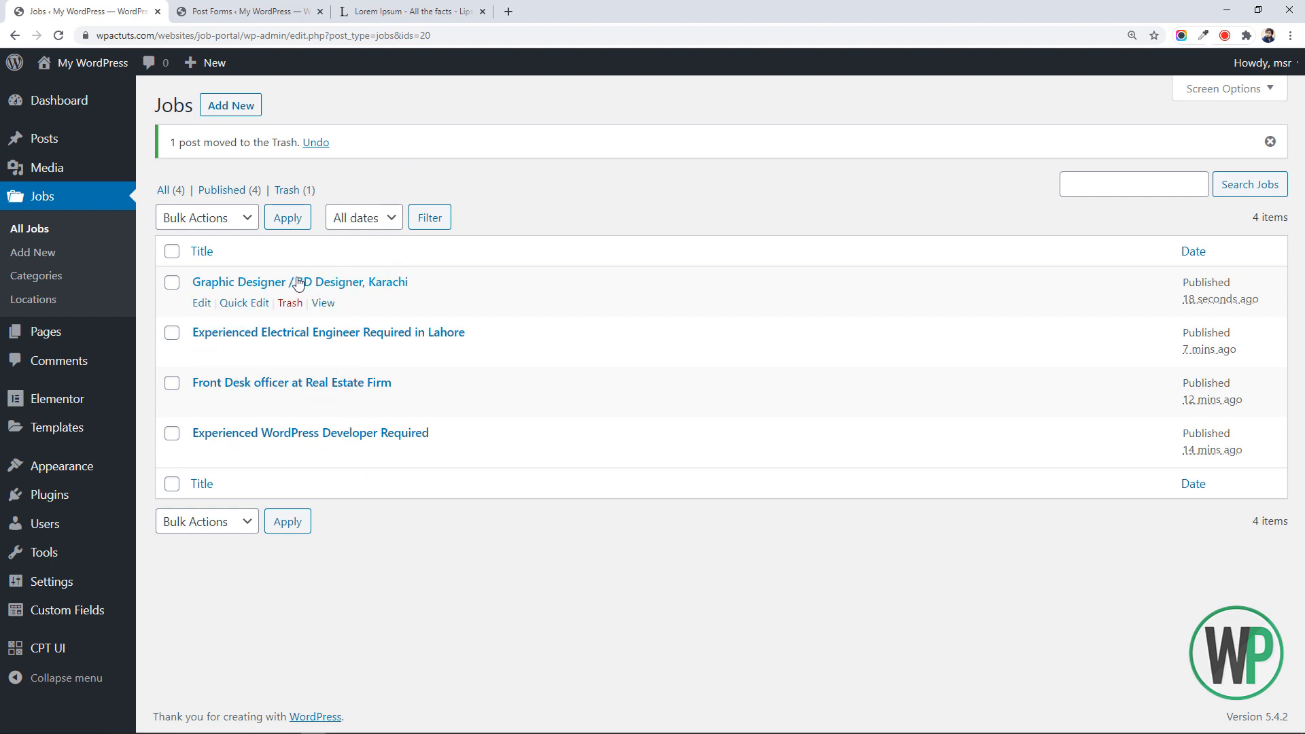
# View the published "Experienced Electrical Engineer Required in Lahore" job in a new browser tab, closing that tab after checking it
pyautogui.rightClick(324, 354)
pyautogui.click(346, 367)
pyautogui.hotkey('ctrl', 'Tab')
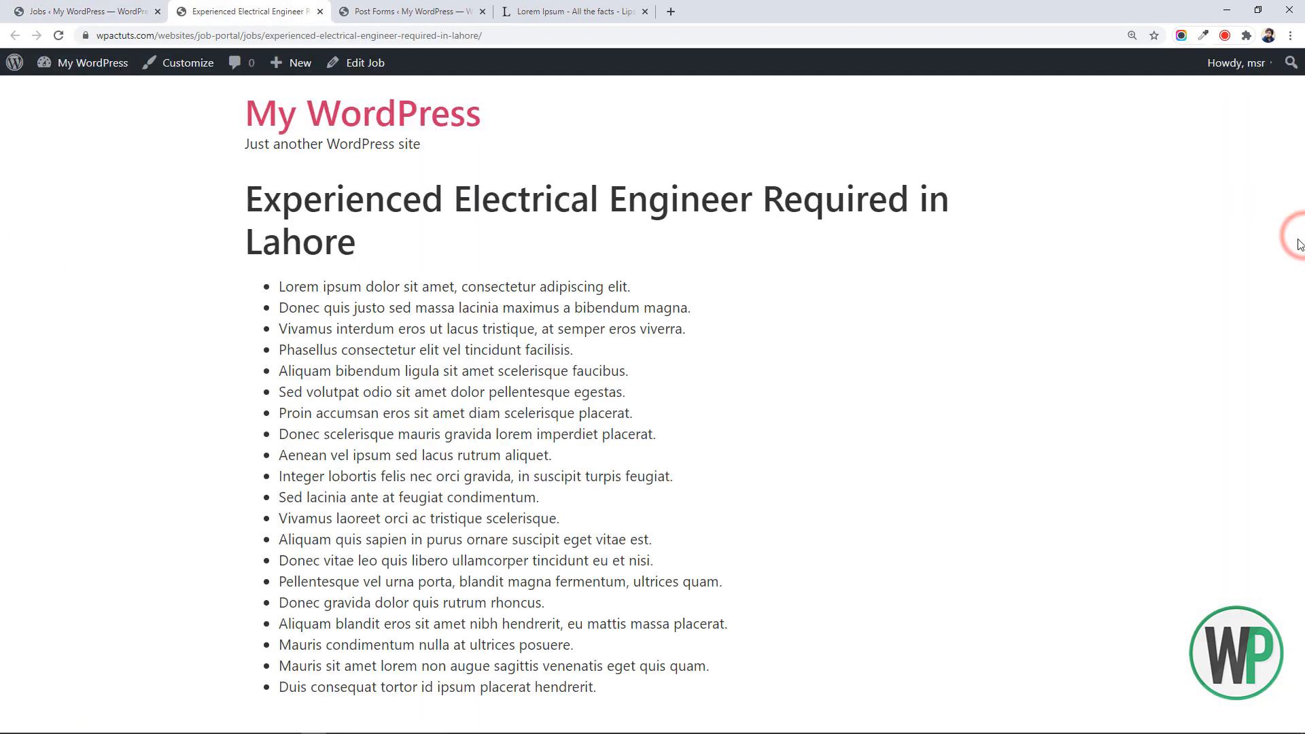
pyautogui.click(322, 15)
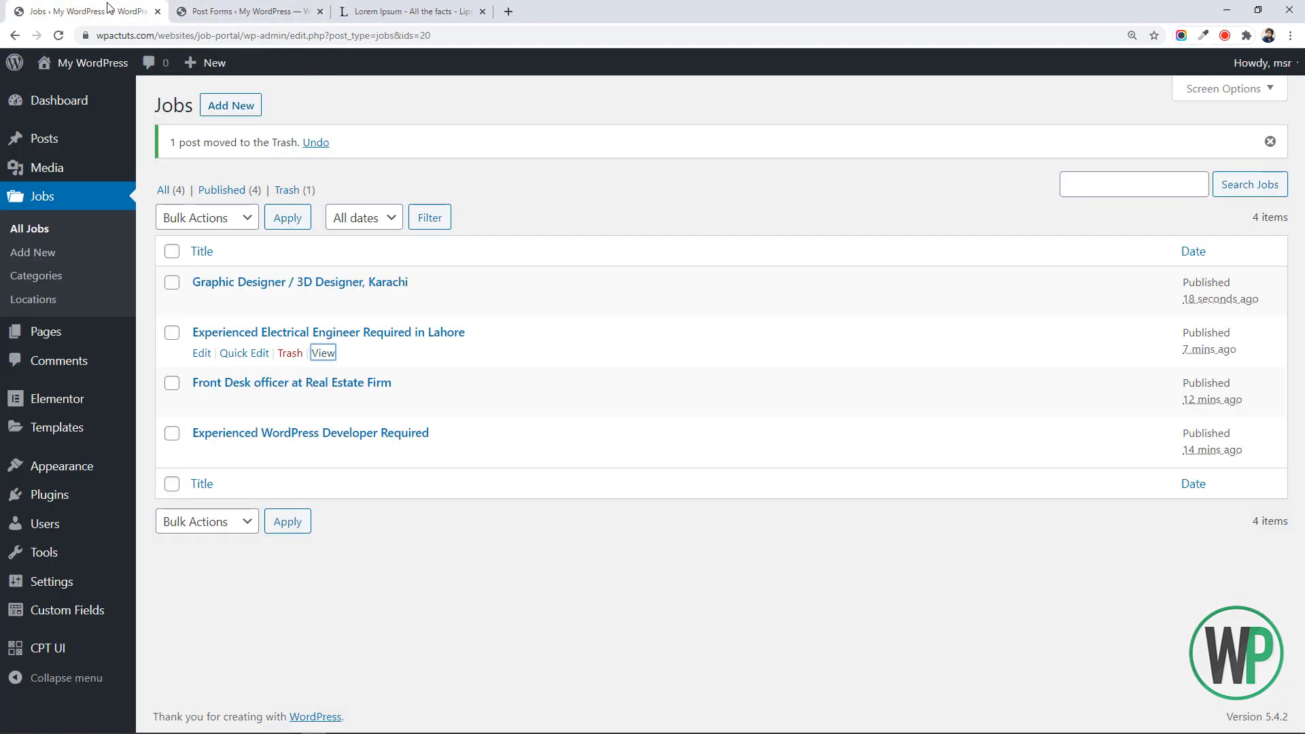